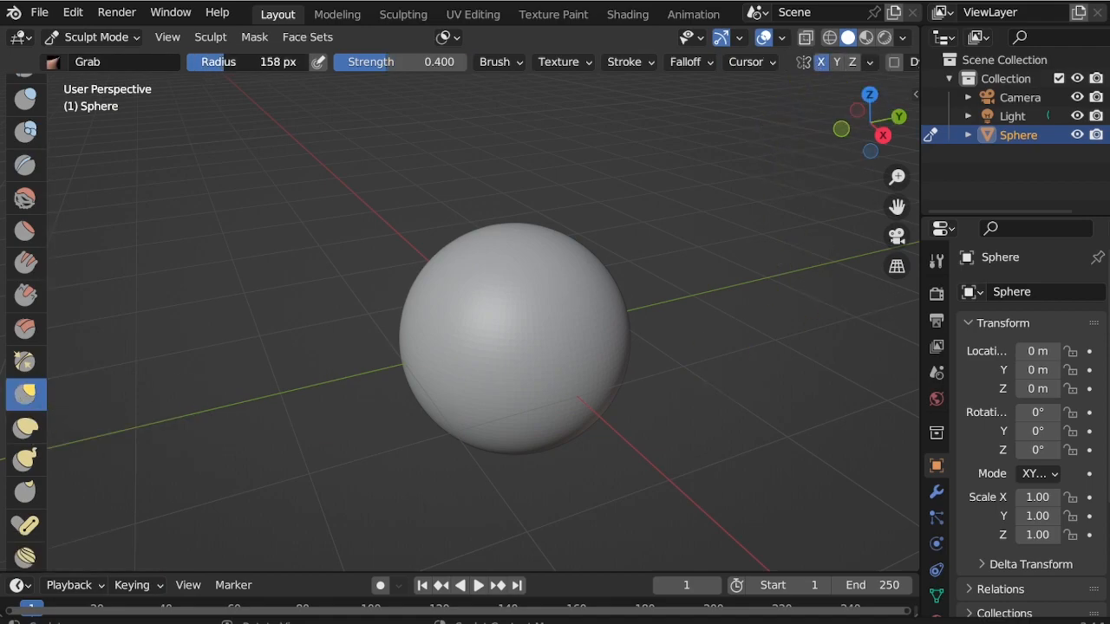
In the right side view, use the Grab brush to pull out a lower front muzzle and push the area above it inward.
key("3")
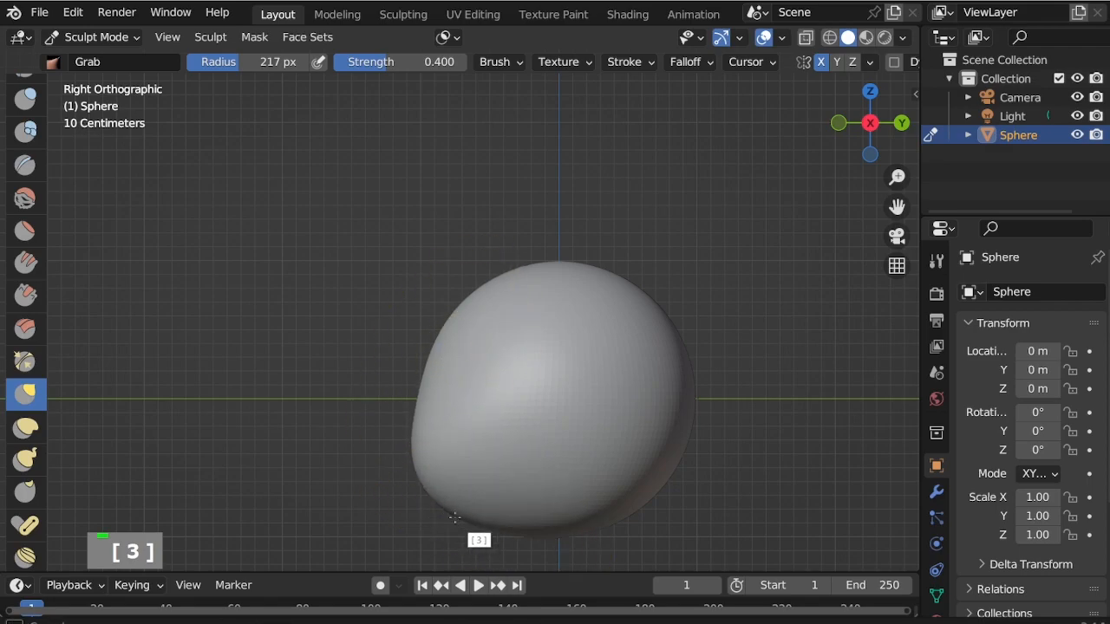
scroll(442, 520, "up", 5)
scroll(407, 390, "down", 5)
scroll(412, 319, "up", 3)
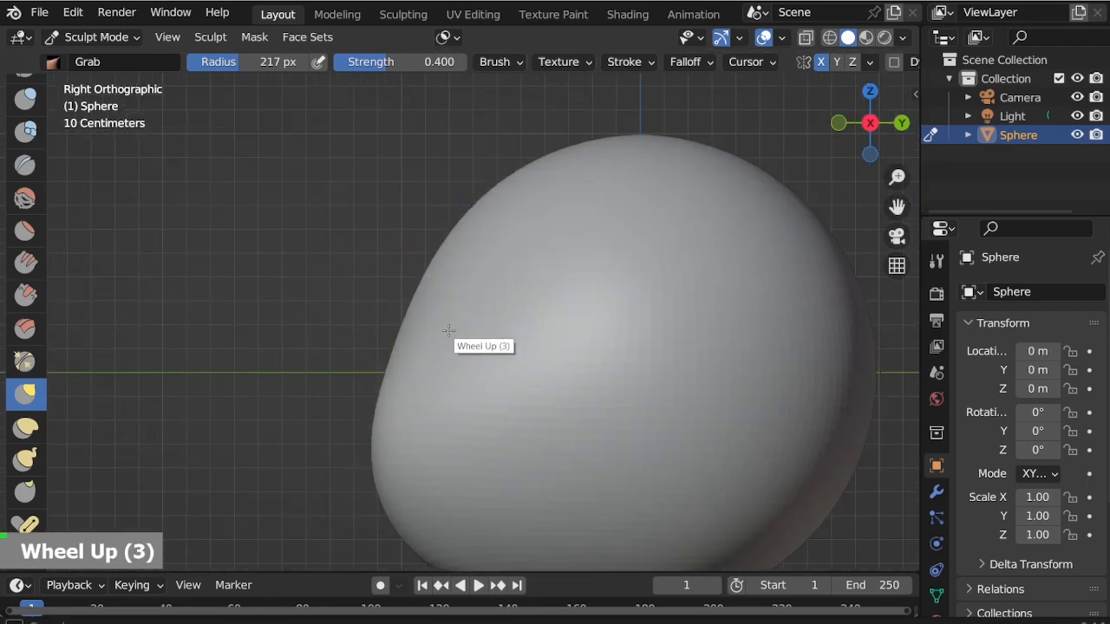
scroll(515, 285, "down", 2)
mouse_move(495, 246)
left_mouse_down()
mouse_move(465, 244)
mouse_move(471, 273)
left_mouse_up()
mouse_move(669, 480)
left_mouse_down()
mouse_move(692, 486)
mouse_move(674, 500)
left_mouse_up()
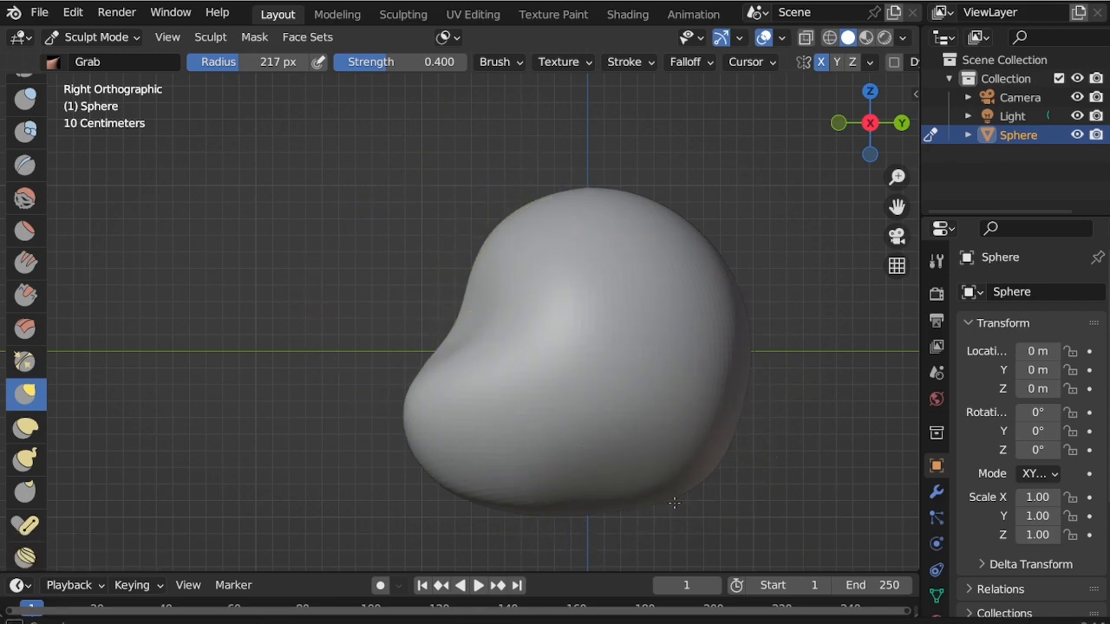
Refine the side profile of the underside and front bulge with the Grab brush.
scroll(576, 512, "down", 5)
scroll(570, 511, "up", 5)
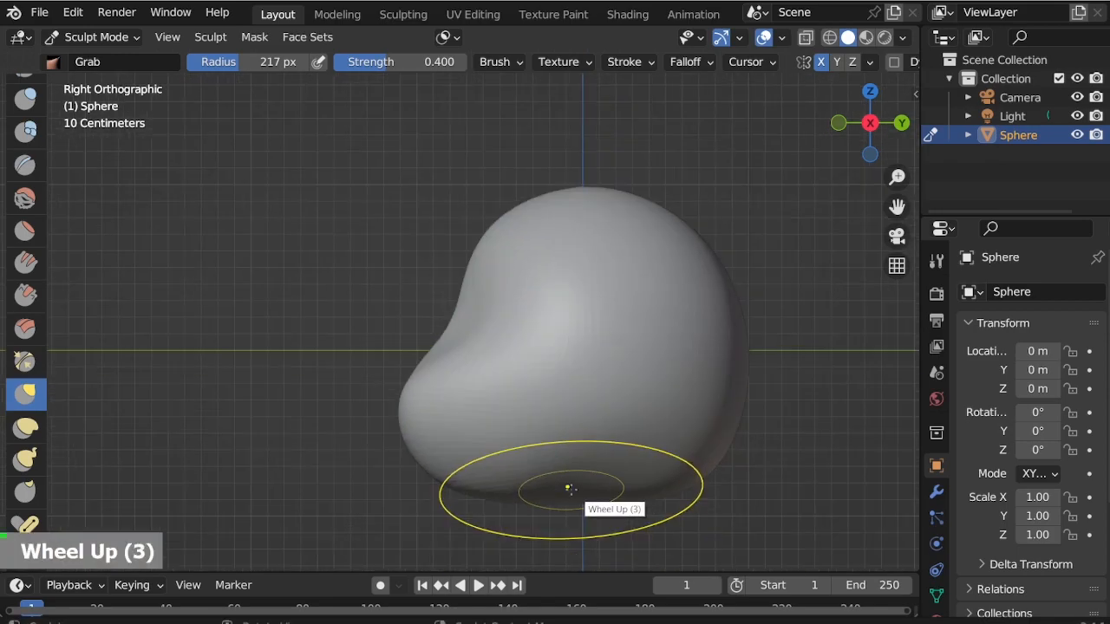
scroll(665, 501, "down", 5)
scroll(546, 334, "up", 3)
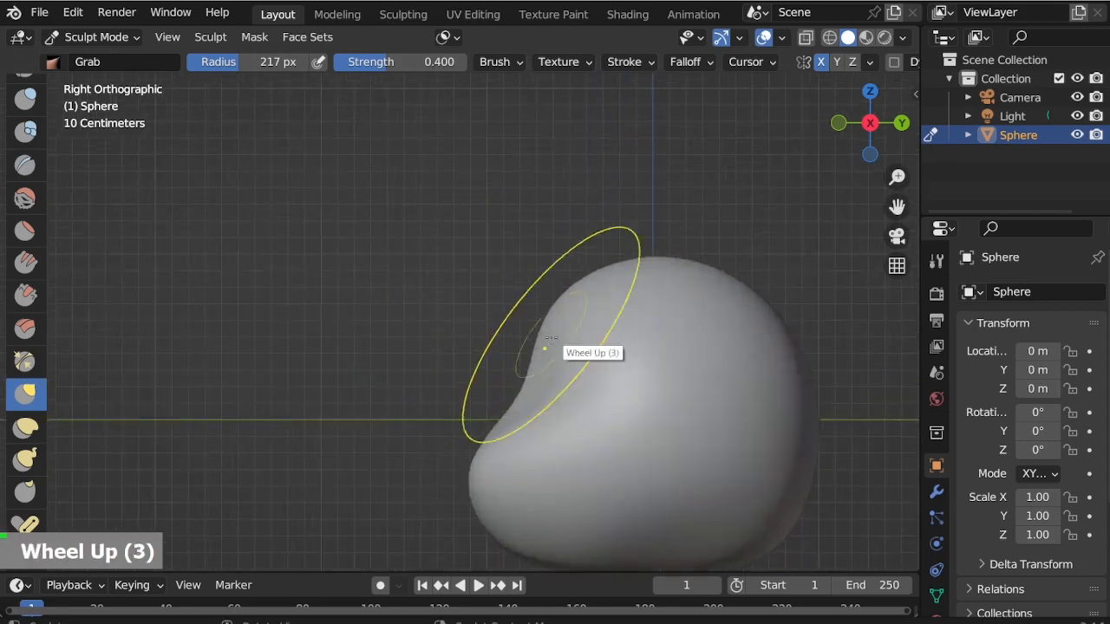
left_click_drag(484, 421, 492, 415)
left_click_drag(481, 501, 472, 443)
From the top view, widen the sides of the front bulge with the Grab brush.
key("KP_7")
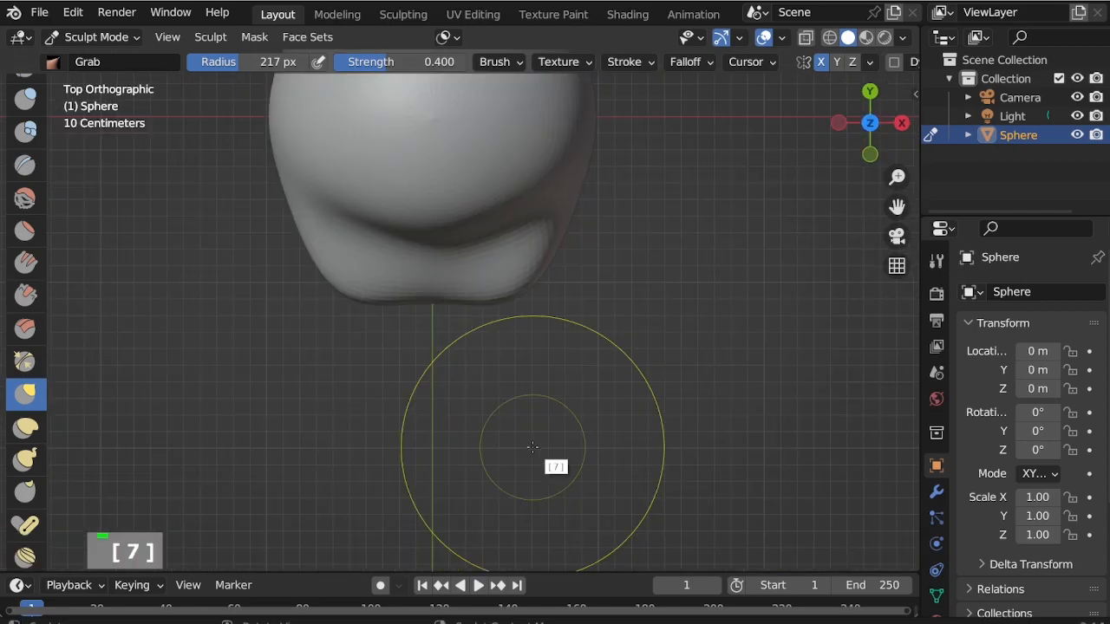
scroll(576, 190, "down", 3)
scroll(560, 185, "up", 3)
scroll(575, 292, "down", 1)
scroll(600, 303, "up", 2)
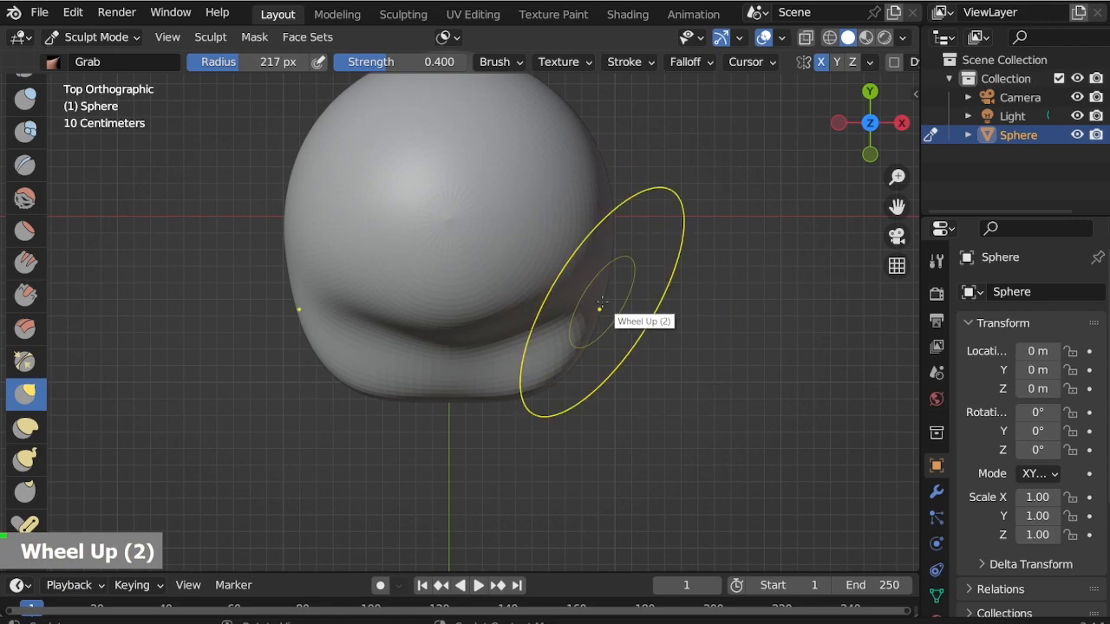
In the front view, use Grab to narrow the upper half and push the lower sides outward.
key("KP_1")
scroll(572, 468, "down", 1)
scroll(559, 484, "up", 1)
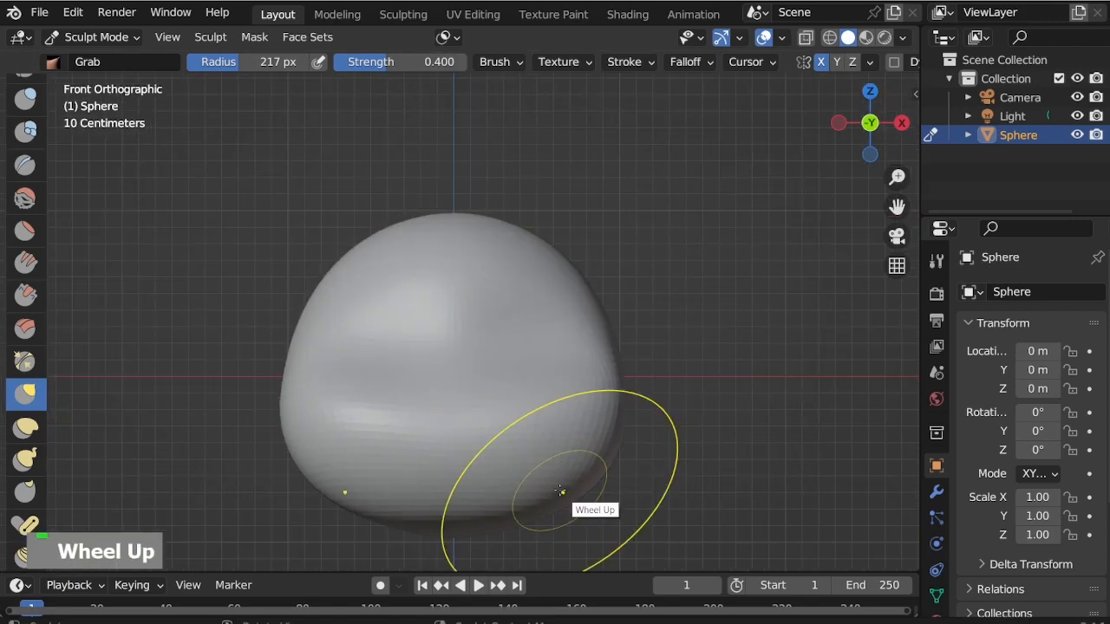
scroll(466, 508, "up", 2)
scroll(493, 514, "down", 2)
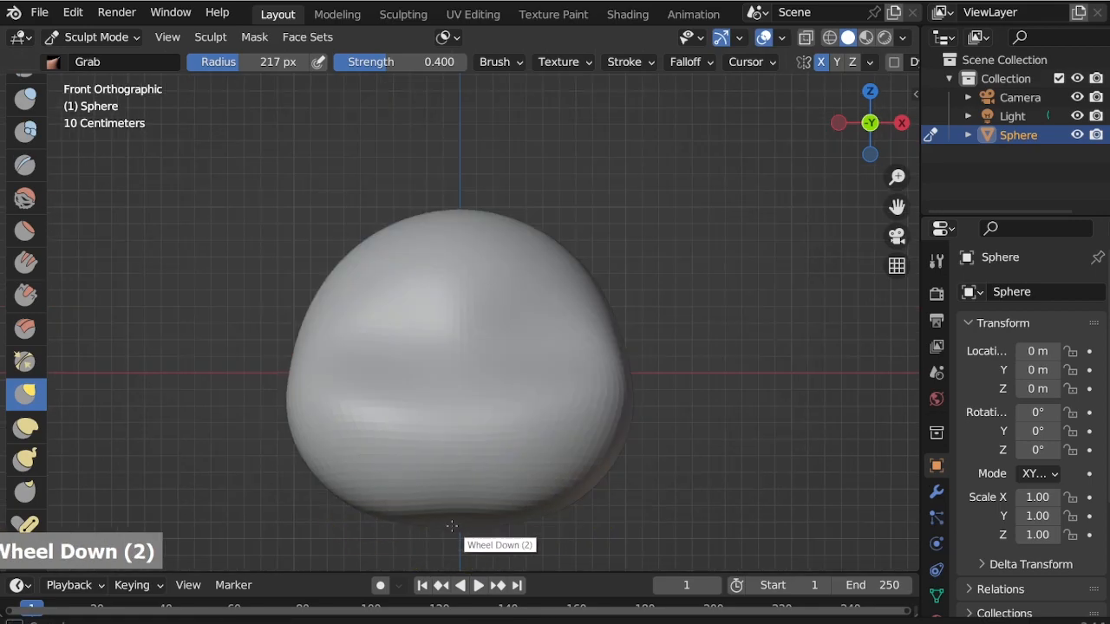
scroll(620, 351, "down", 1)
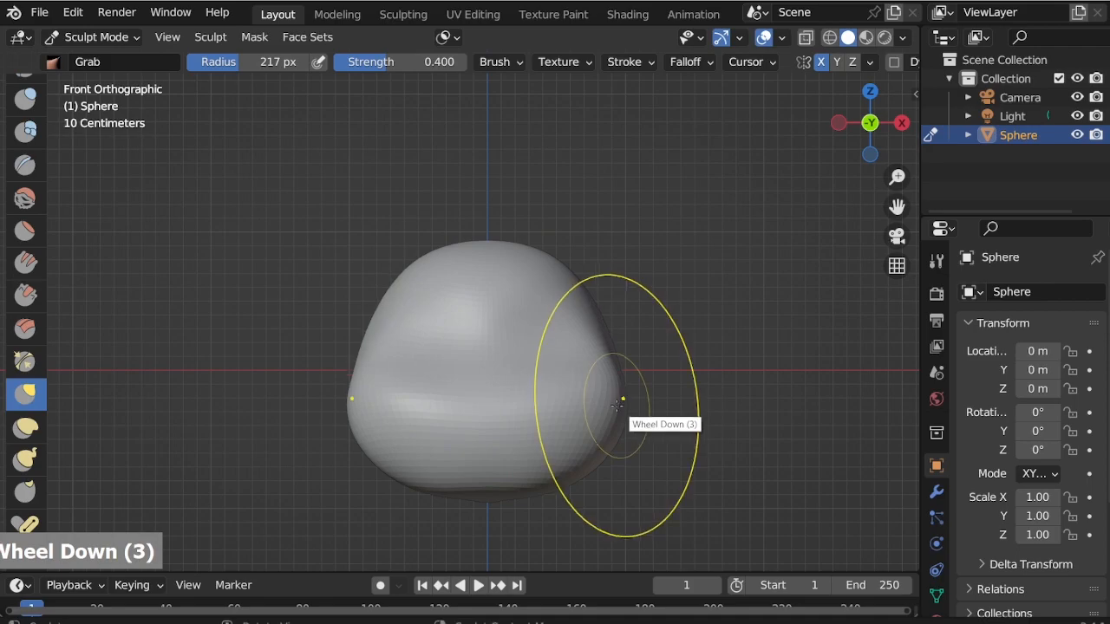
From the top view, round and broaden the front bulge with the Grab brush, inspecting it from below.
key("KP_7")
scroll(508, 459, "up", 2)
scroll(646, 242, "down", 1)
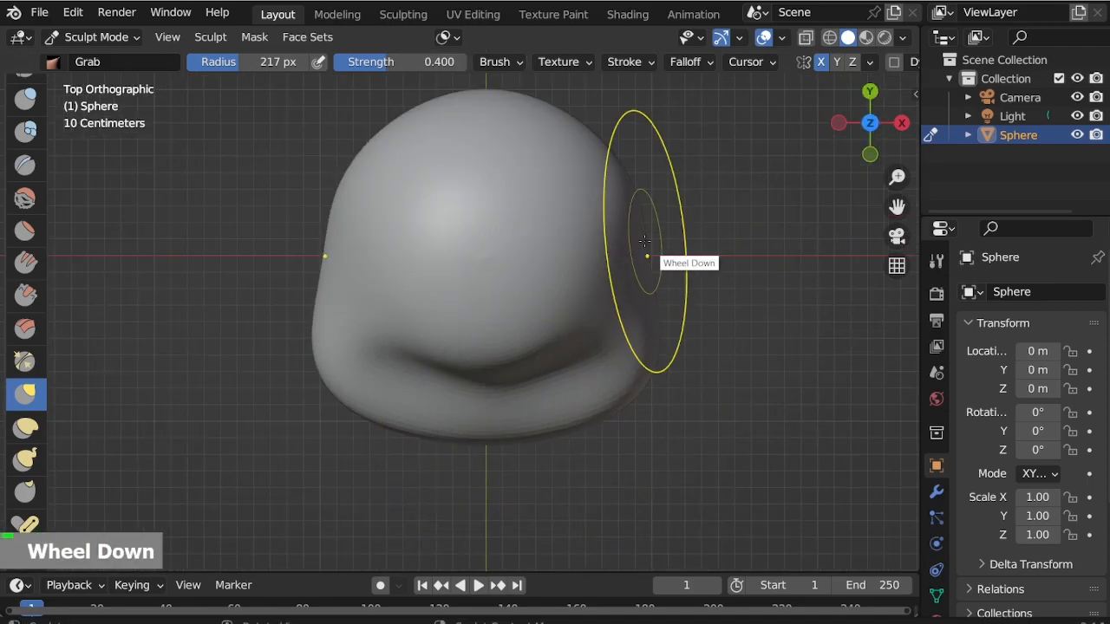
middle_click_drag(490, 377, 660, 495)
scroll(651, 401, "down", 2)
middle_click_drag(650, 401, 590, 448)
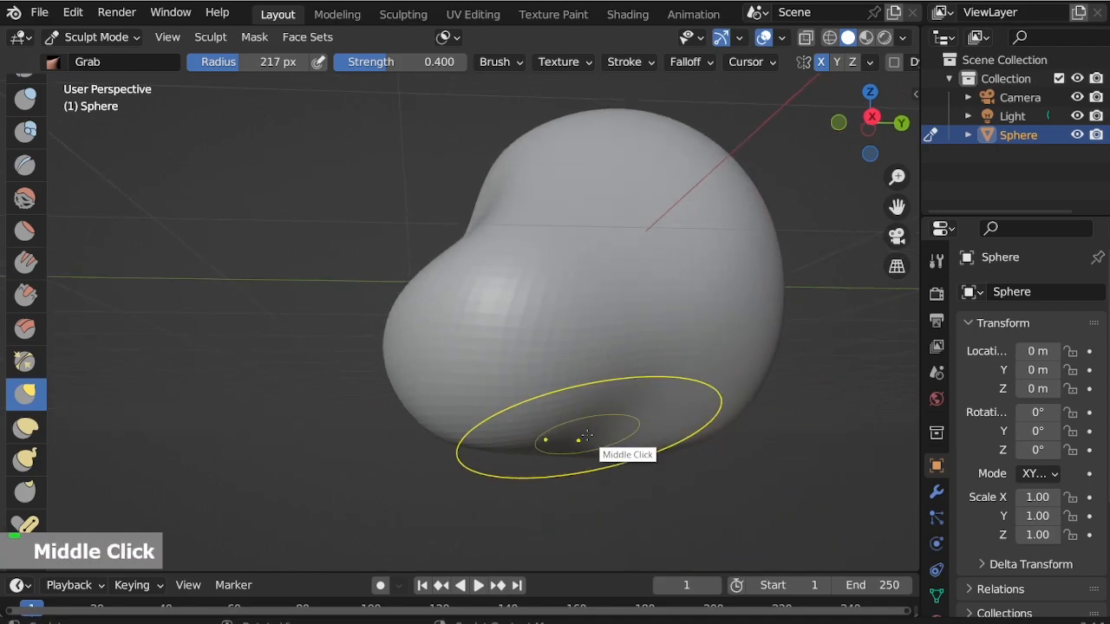
In the right side view, reshape the underside and lower back of the form with the Grab brush.
key("KP_3")
scroll(598, 451, "down", 2)
scroll(595, 452, "up", 2)
scroll(595, 452, "down", 3)
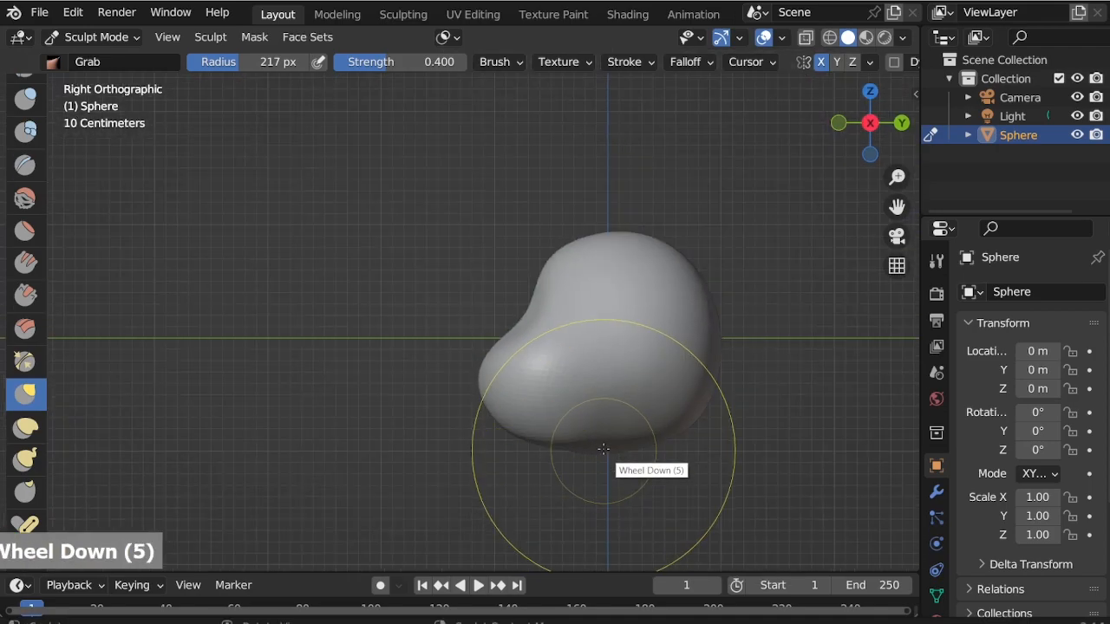
scroll(600, 455, "up", 2)
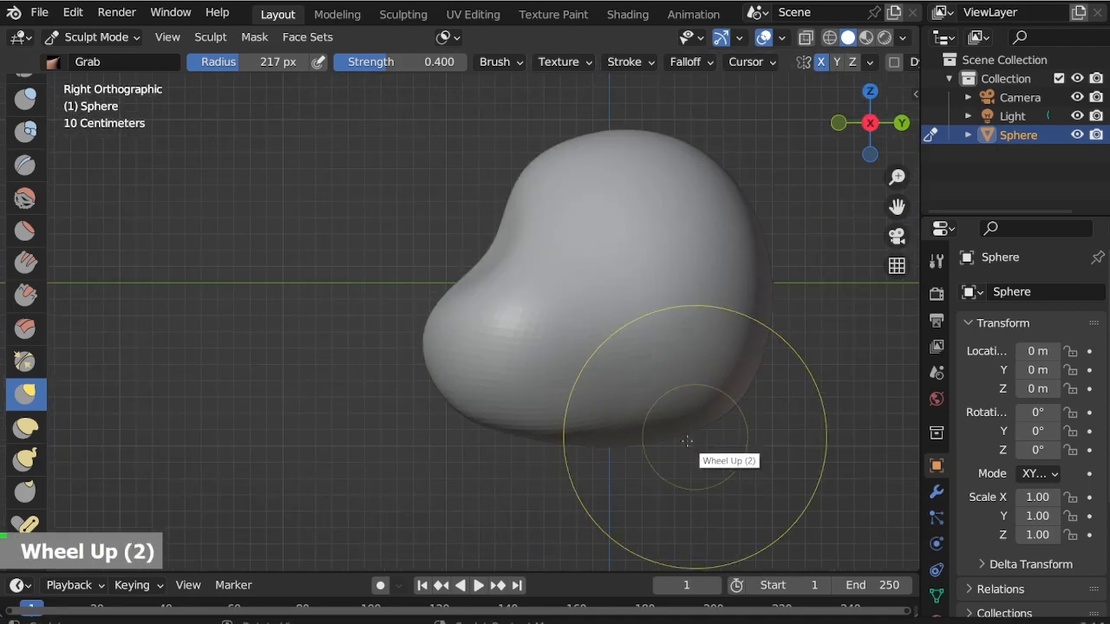
scroll(473, 347, "up", 1)
mouse_move(606, 433)
middle_mouse_down()
mouse_move(472, 346)
mouse_move(529, 359)
middle_mouse_up()
scroll(555, 480, "up", 2)
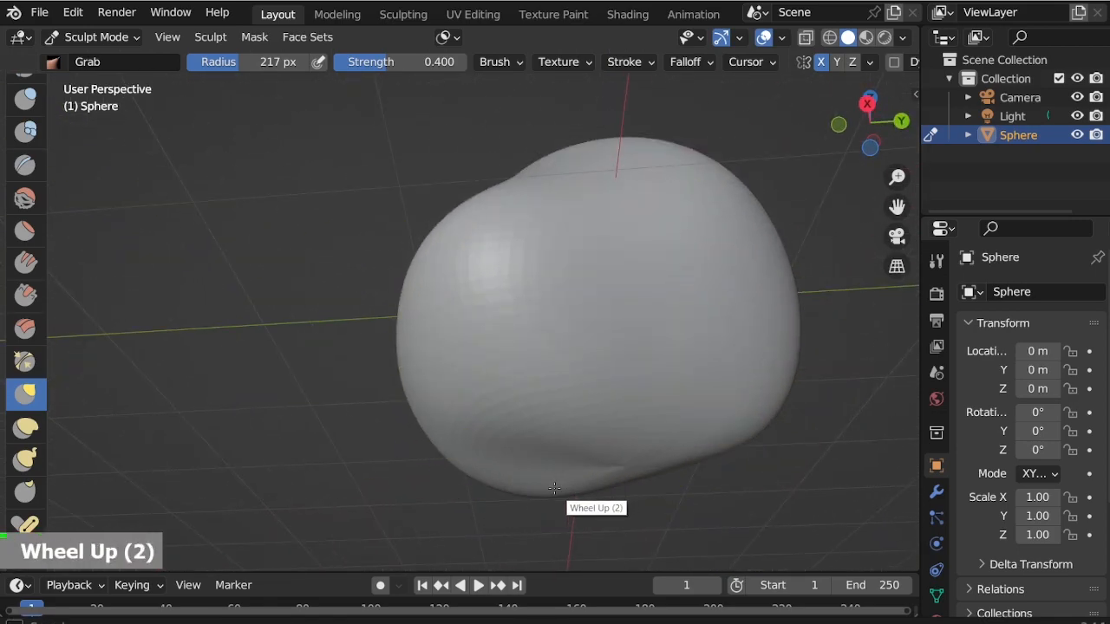
scroll(564, 469, "up", 1)
From the back view, pull the lower sides of the form outward with the Grab brush.
key("KP_1")
key("KP_9")
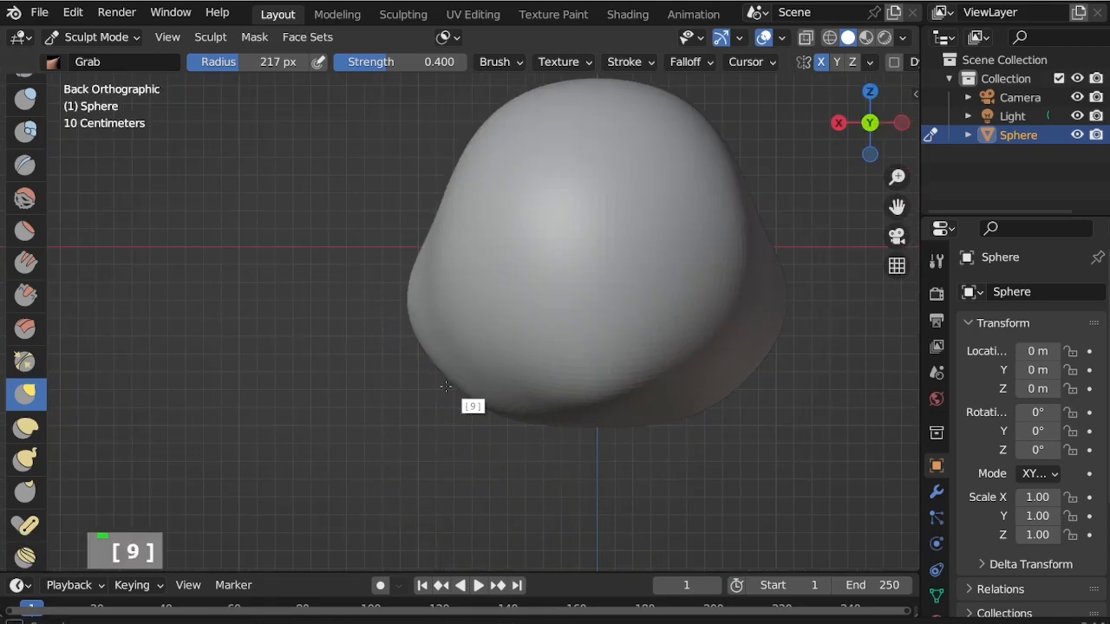
scroll(409, 316, "down", 1)
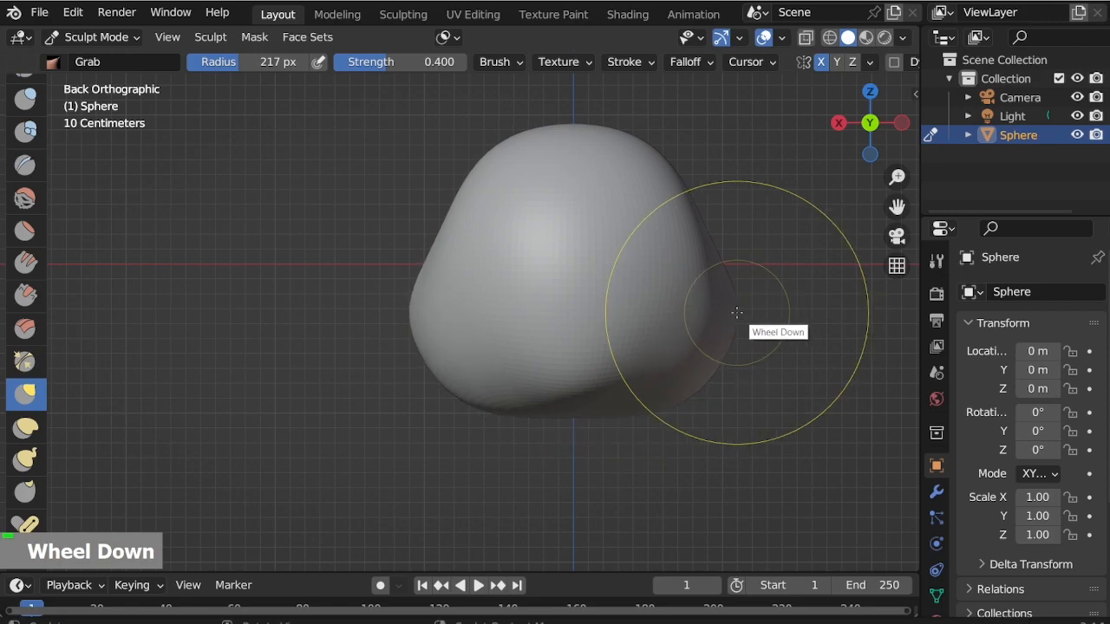
middle_click_drag(718, 340, 611, 371)
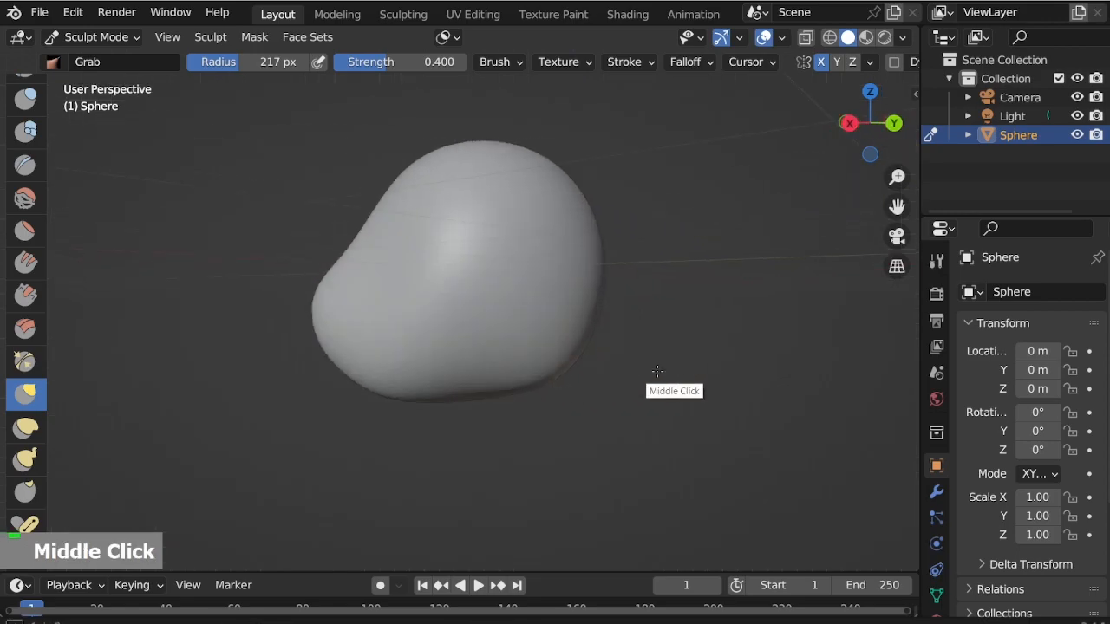
scroll(384, 402, "down", 1)
scroll(440, 397, "up", 2)
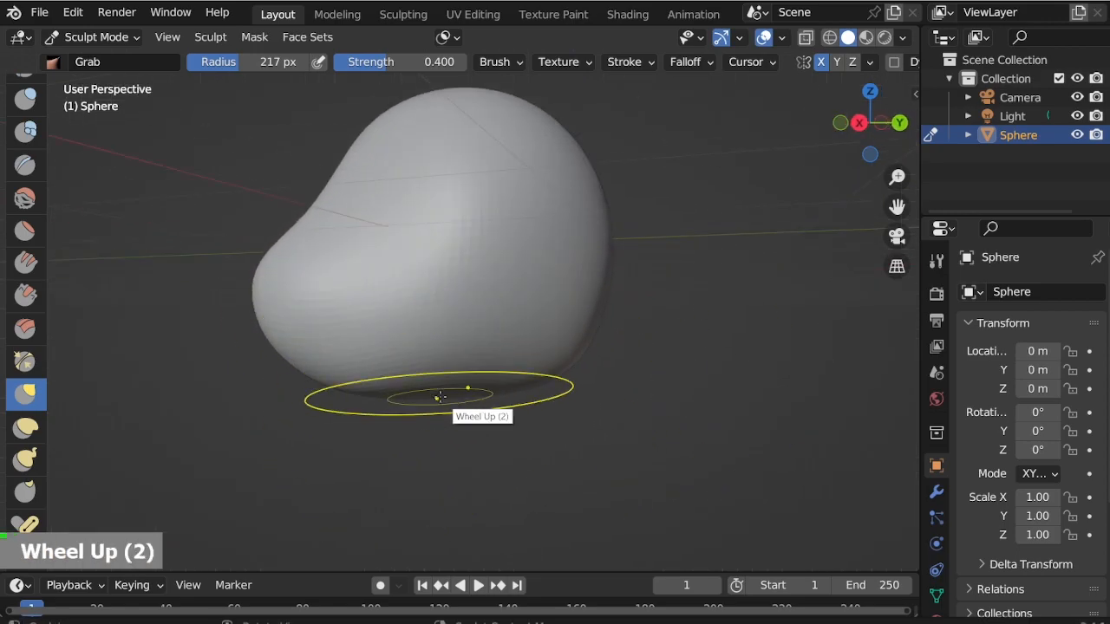
From the bottom view, grab the sides and rear of the underside outward into a broader, squarer outline.
middle_click_drag(552, 346, 542, 247)
key("KP_1")
key("KP_7")
key("KP_9")
scroll(369, 114, "up", 2)
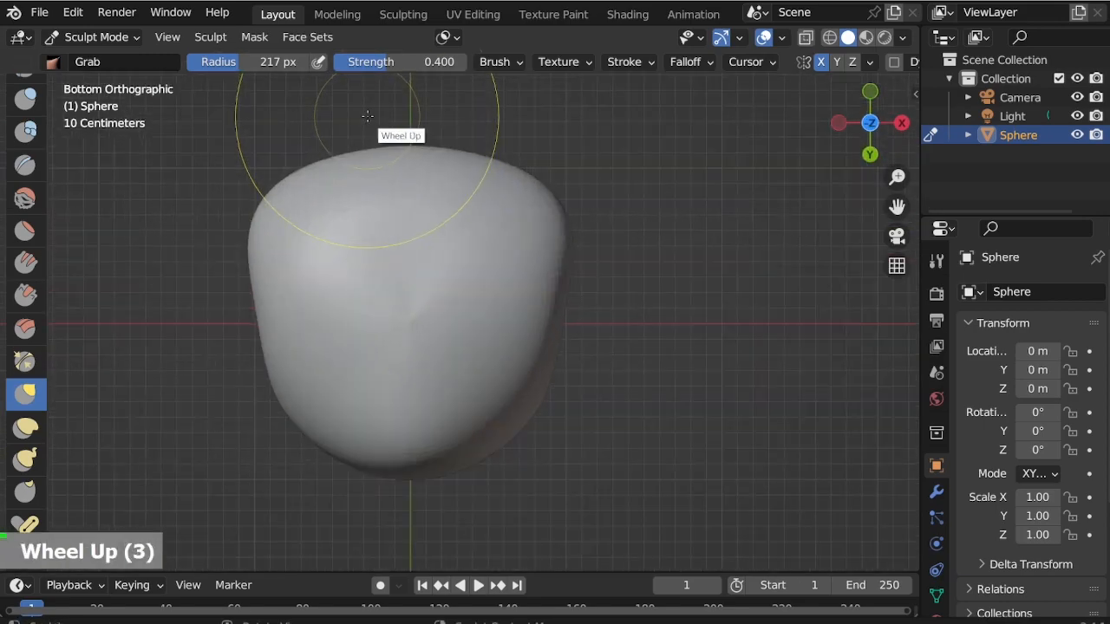
middle_click_drag(412, 265, 404, 353)
key("KP_7")
key("KP_9")
scroll(317, 460, "down", 2)
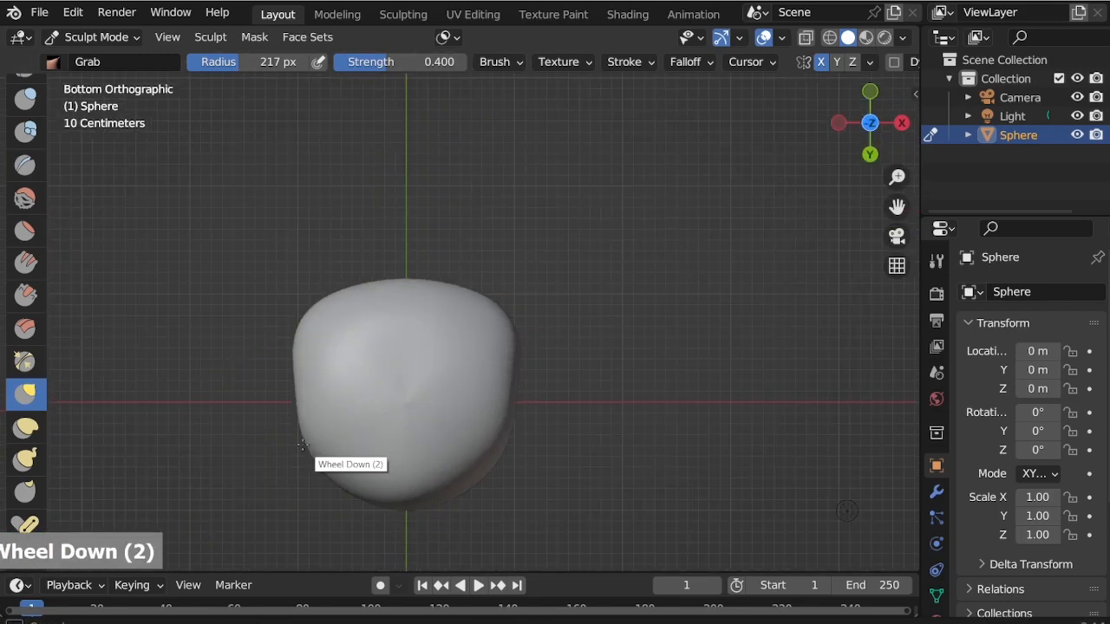
scroll(297, 392, "up", 2)
mouse_move(297, 384)
left_mouse_down()
mouse_move(302, 319)
mouse_move(280, 356)
left_mouse_up()
left_click_drag(305, 405, 319, 516)
left_click_drag(428, 530, 450, 468)
left_click_drag(486, 531, 549, 509)
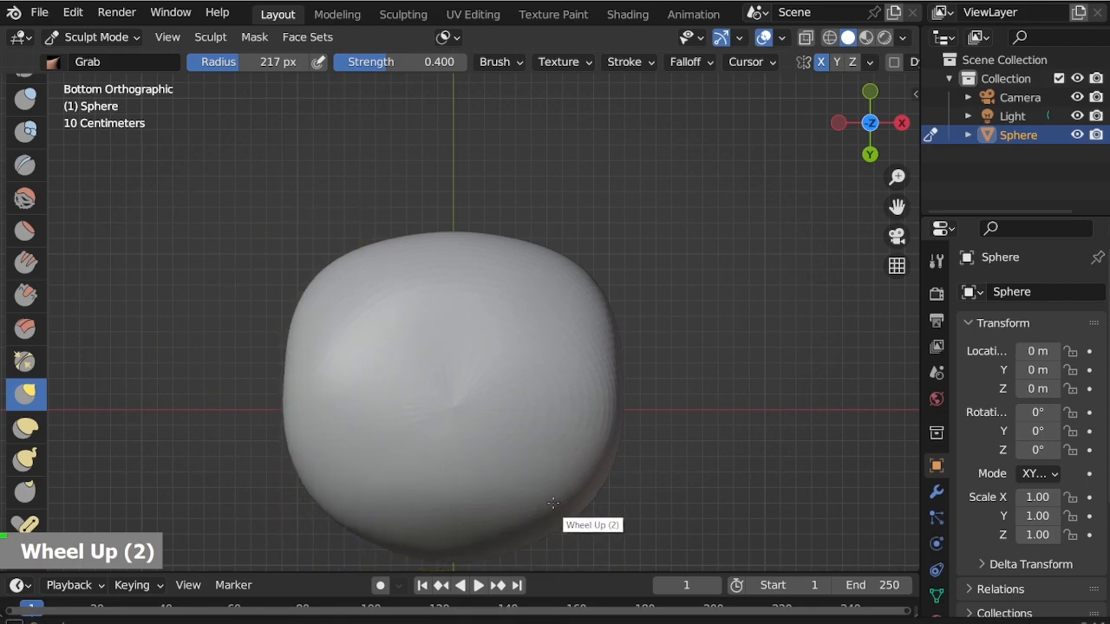
scroll(603, 399, "down", 1)
left_click_drag(582, 331, 609, 352)
Flatten the underside and even out the lower contour with the Grab brush, using the front, right and top views.
key("KP_1")
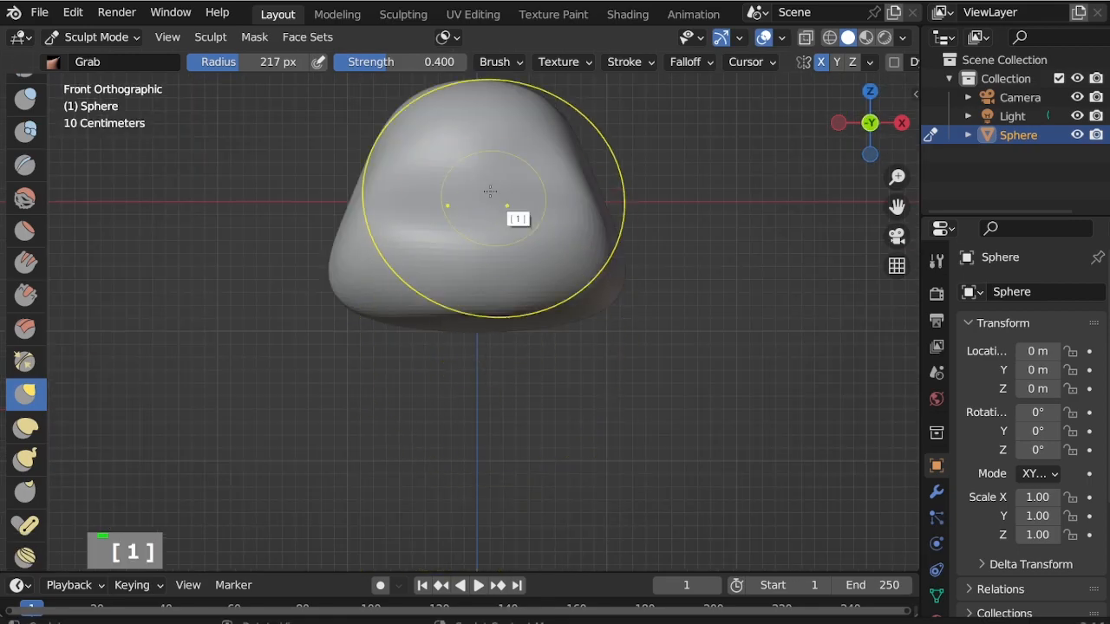
scroll(676, 213, "up", 2)
scroll(694, 251, "down", 2)
left_click_drag(678, 305, 546, 342)
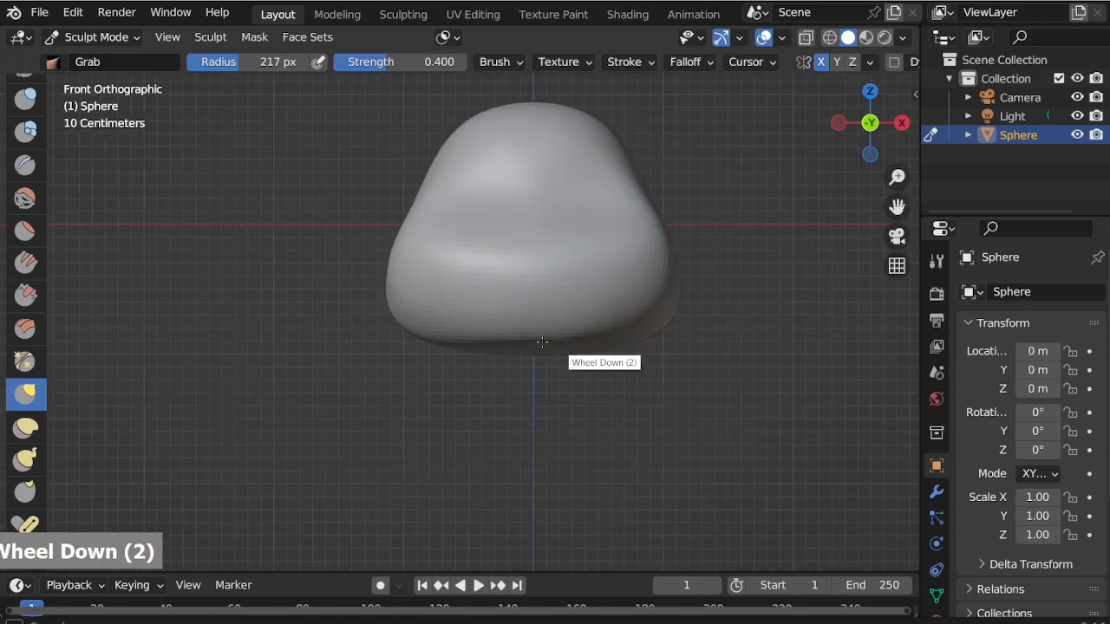
key("KP_3")
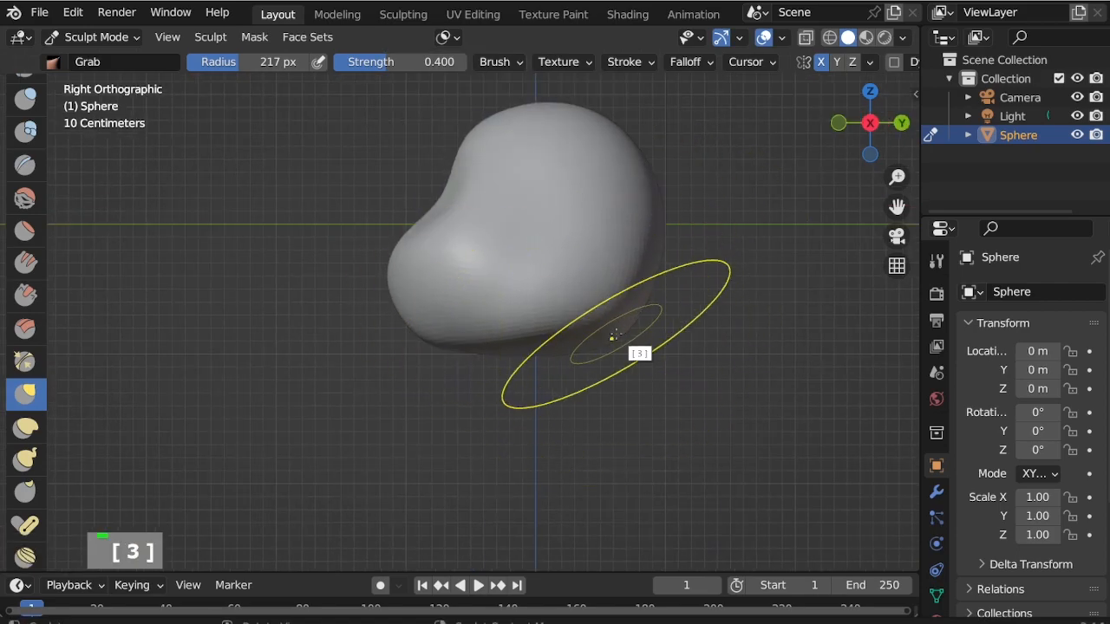
key("KP_7")
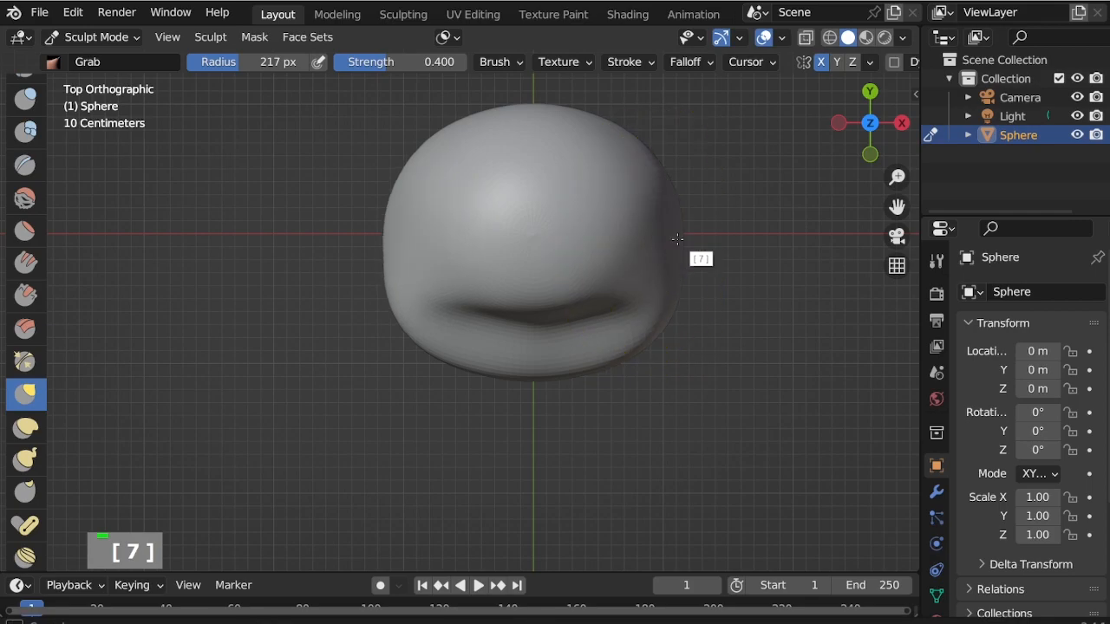
scroll(663, 244, "up", 2)
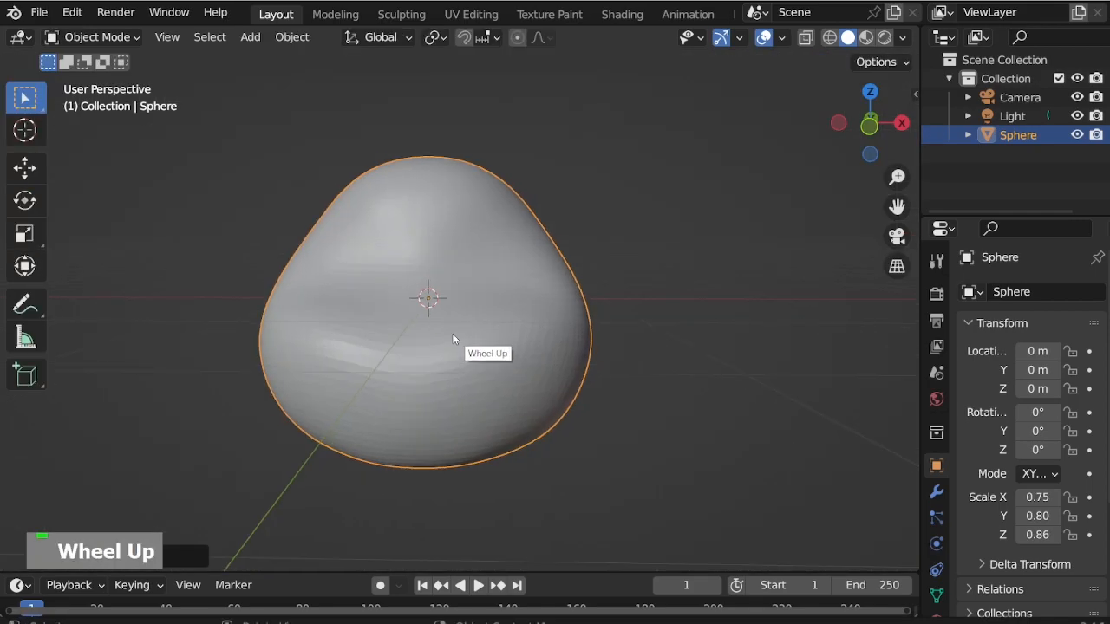
Edit the sphere's mesh with proportional editing enabled and move a lower front vertex down along Z.
key("ctrl+Tab")
left_click(503, 417)
key("g")
key("Escape")
key("o")
key("g")
key("z")
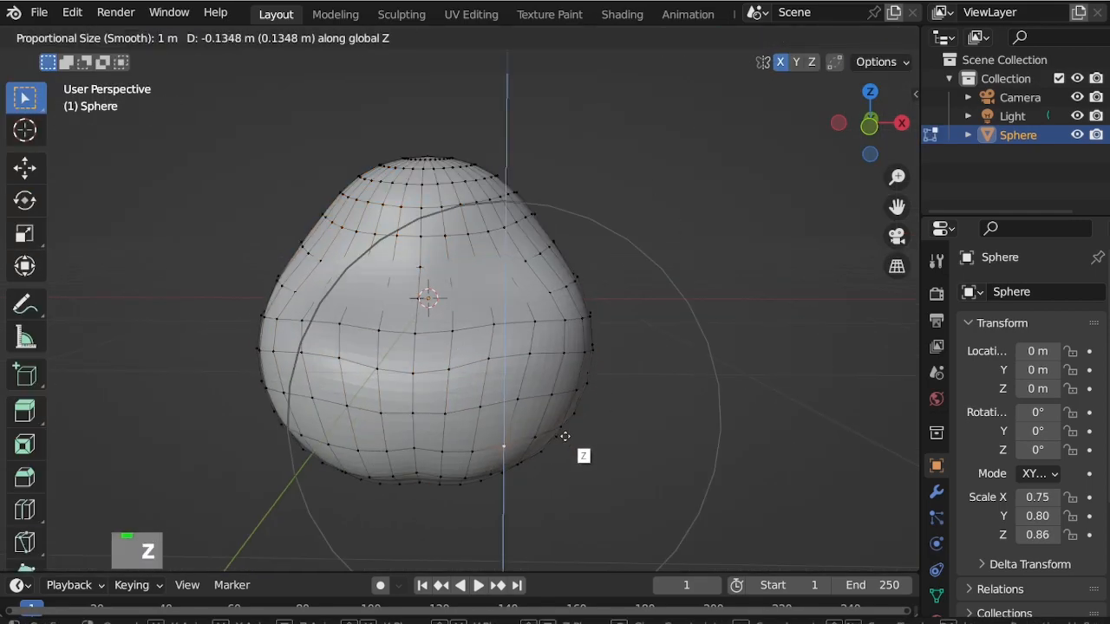
scroll(565, 424, "up", 4)
scroll(537, 416, "down", 4)
left_click(534, 414)
Adjust the underside with proportional editing, moving the bottom centre vertex along Z to flatten the base.
key("g")
scroll(429, 362, "up", 7)
left_click(409, 346)
middle_click_drag(409, 346, 493, 521)
key("g")
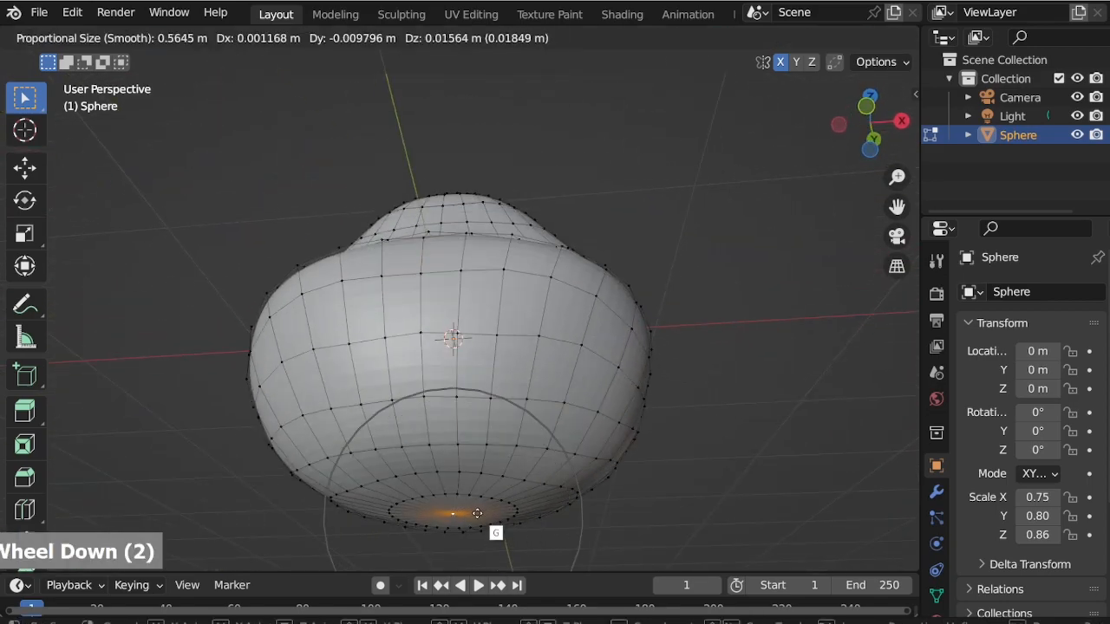
key("z")
scroll(485, 495, "down", 7)
left_click(495, 471)
In the front view, move the lower side of the mesh outward with proportional editing to widen the base.
key("KP_1")
key("g")
scroll(689, 401, "up", 3)
scroll(690, 398, "up", 1)
left_click(691, 396)
scroll(691, 396, "down", 1)
left_click_drag(643, 187, 706, 207)
key("g")
scroll(694, 198, "up", 7)
key("Escape")
Move vertices along the middle and upper side contour with proportional editing to slim the form above its base.
left_click_drag(626, 141, 656, 164)
key("g")
scroll(709, 191, "up", 2)
scroll(695, 185, "down", 7)
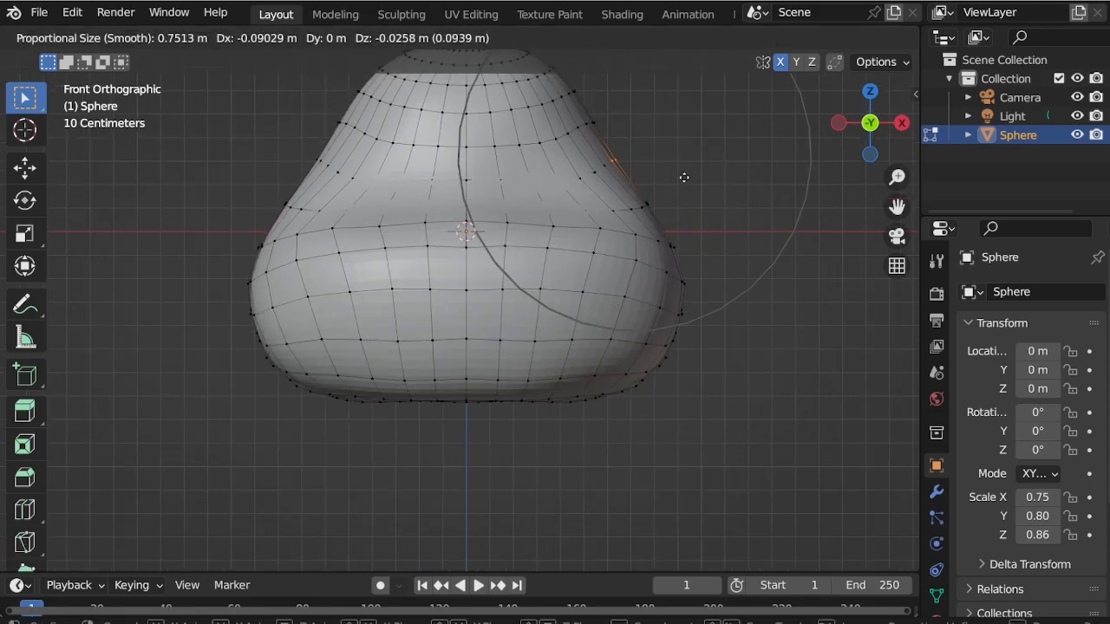
left_click(694, 177)
left_click_drag(648, 188, 716, 218)
key("g")
scroll(697, 219, "up", 4)
left_click(691, 224)
Move the upper side vertices outward with proportional editing to broaden the upper part.
middle_click_drag(679, 243, 687, 288, "shift")
key("g")
scroll(657, 171, "down", 6)
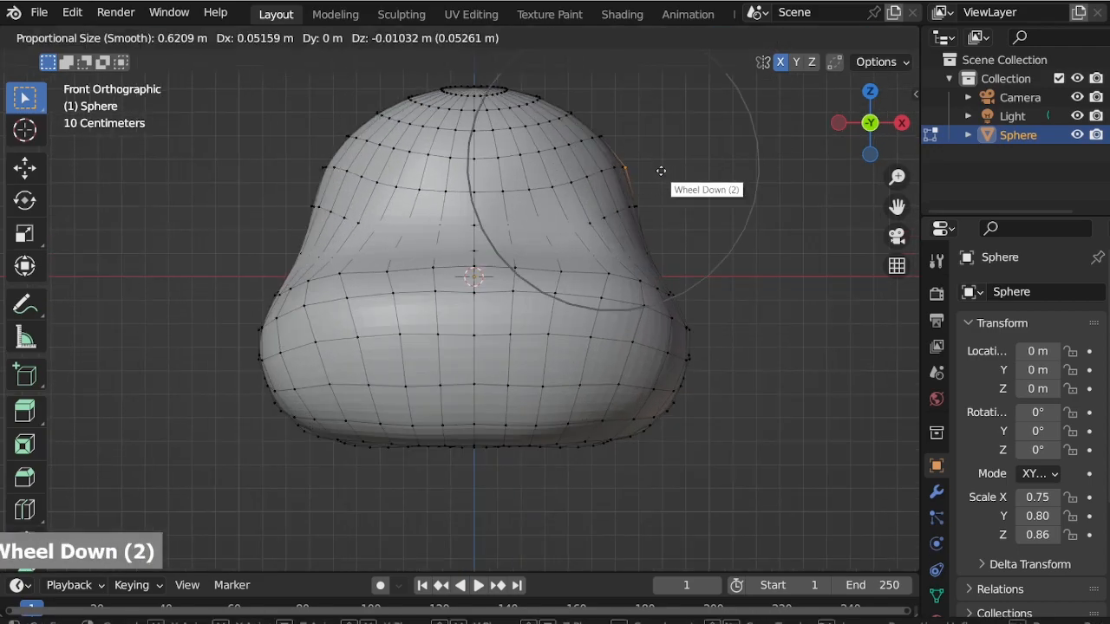
scroll(669, 173, "up", 2)
left_click(671, 174)
key("g")
left_click(602, 93)
Raise the top centre vertex about 0.07 m along Z with a proportional size of 0.9091 m.
key("g")
scroll(481, 73, "down", 2)
key("z")
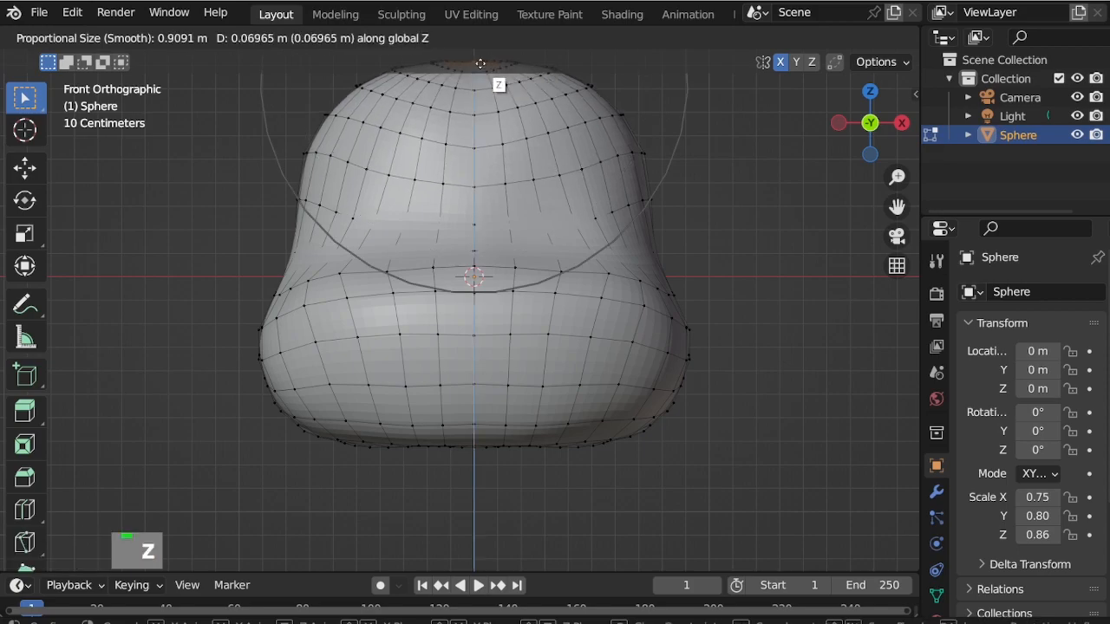
left_click(482, 64)
scroll(563, 286, "down", 3)
scroll(557, 174, "up", 2)
Shift vertices on the rounded upper shoulder along X with proportional editing to smooth its contour.
left_click(559, 174)
key("g")
key("x")
scroll(593, 191, "up", 1)
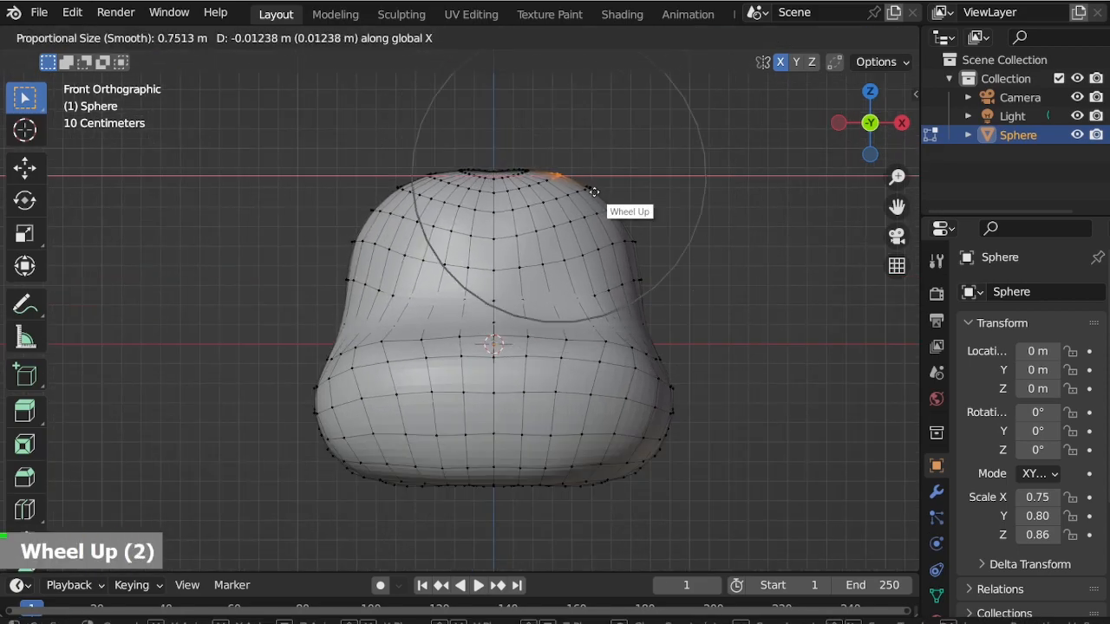
left_click(602, 192)
left_click(619, 208)
key("g")
key("x")
scroll(626, 208, "up", 2)
scroll(620, 208, "down", 3)
left_click(612, 208)
Reposition two vertices on the upper side contour with proportional editing to even out the silhouette.
key("g")
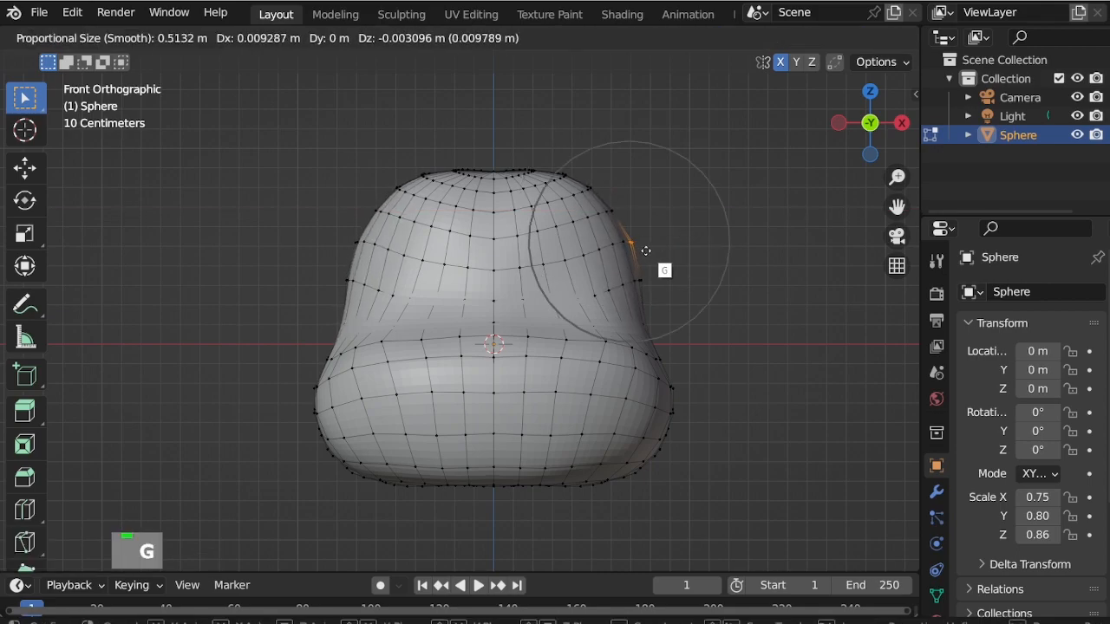
left_click(639, 251)
left_click(644, 288)
key("g")
left_click(636, 287)
Raise the top centre vertex about 0.14 m with a proportional size of 0.9091 m.
left_click(500, 168)
key("g")
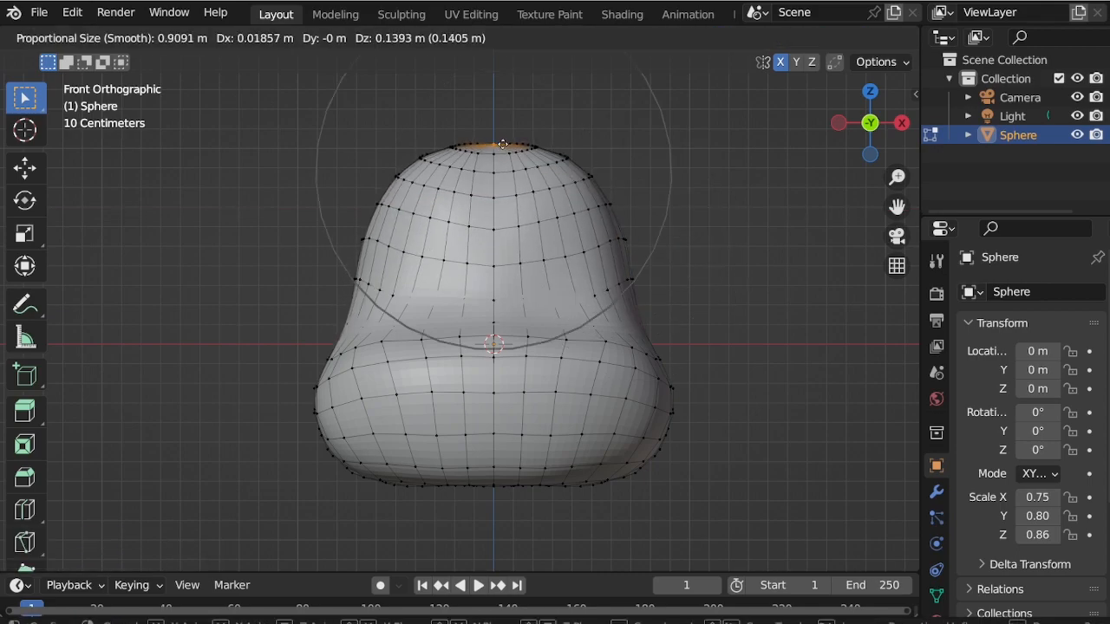
left_click(503, 144)
Select the bottom centre vertex, expand the selection, and move it along Z with a reduced proportional size to flatten the underside.
left_click(492, 487)
key("g")
scroll(546, 485, "down", 10)
key("z")
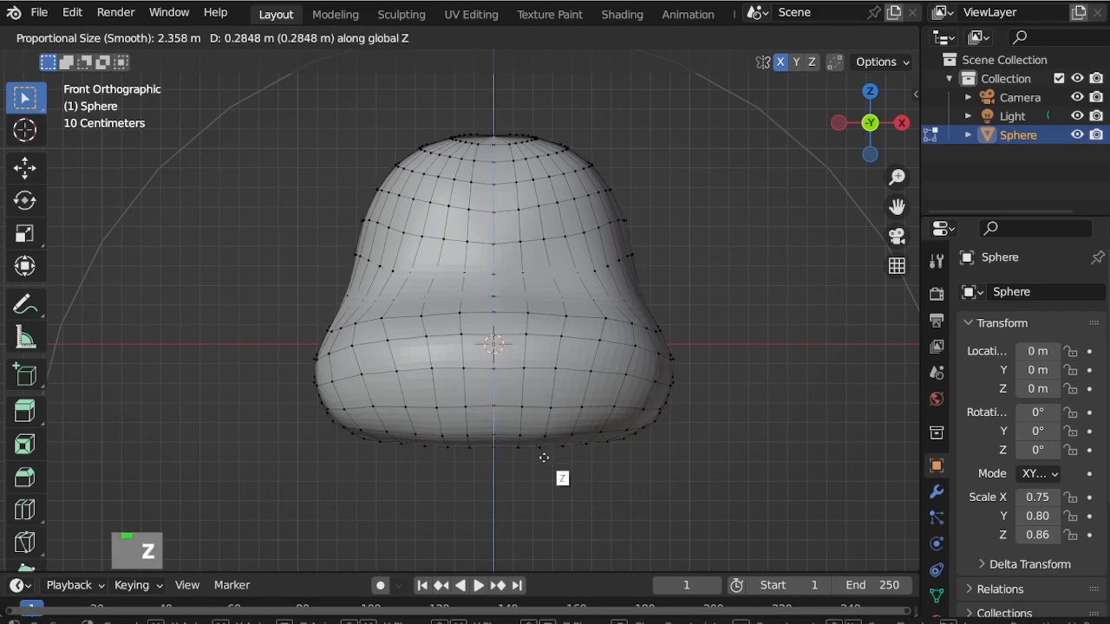
right_click(547, 437)
key("ctrl+plus")
key("g")
scroll(569, 460, "up", 5)
key("z")
left_click(590, 471)
Lower the vertices at the top centre with proportional editing to flatten the crown.
left_click_drag(485, 124, 495, 196)
key("g")
key("Escape")
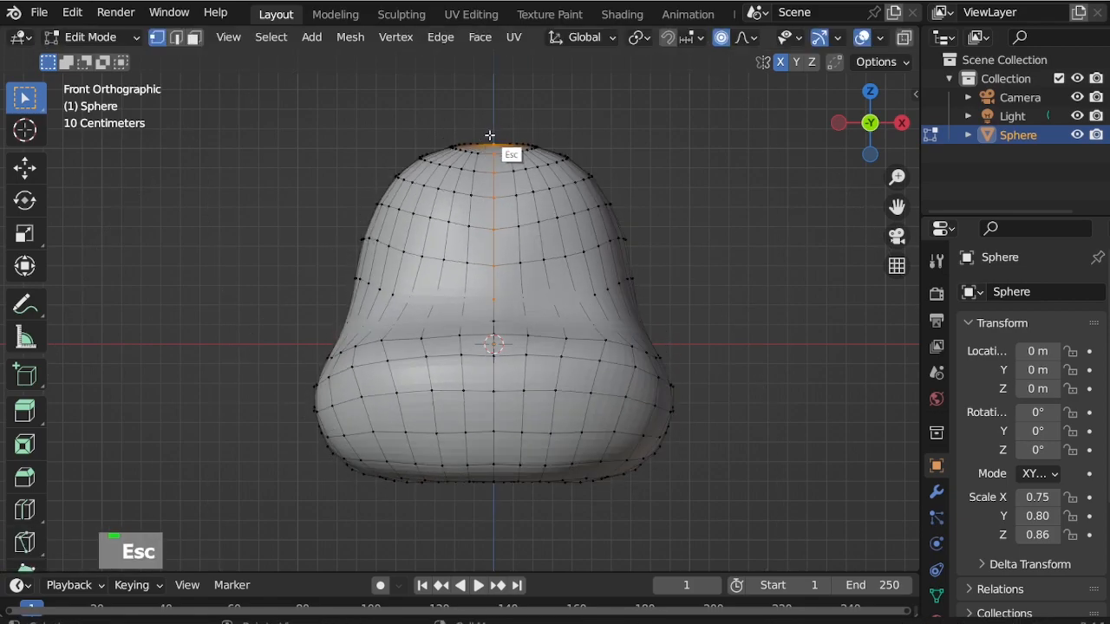
key("g")
scroll(512, 164, "down", 2)
middle_click(514, 172)
left_click(513, 173)
left_click(635, 250)
key("g")
scroll(648, 249, "up", 5)
middle_click(657, 251)
key("Escape")
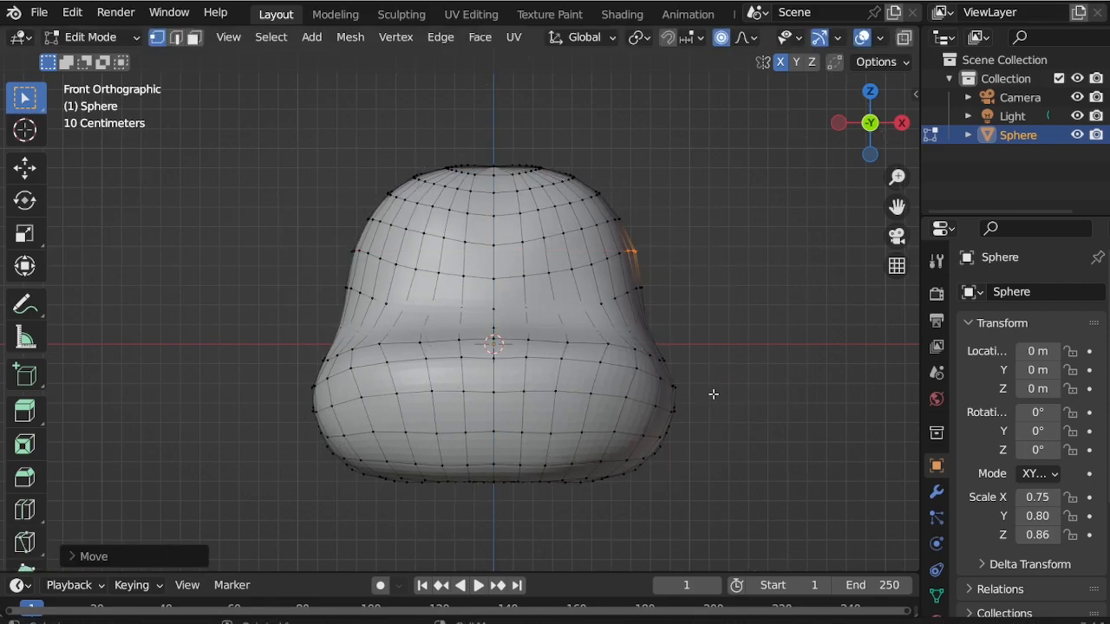
Raise the top centre vertex again with proportional editing.
left_click(495, 160)
key("g")
scroll(521, 162, "down", 3)
left_click(525, 154)
Scale the crown from the top centre with proportional editing to round it off.
key("g")
scroll(527, 138, "down", 3)
key("s")
scroll(671, 182, "up", 3)
scroll(667, 173, "down", 2)
left_click(668, 174)
Deepen the head front to back in Object Mode by scaling it along Y to 0.85.
key("ctrl+Tab")
key("KP_3")
key("s")
key("y")
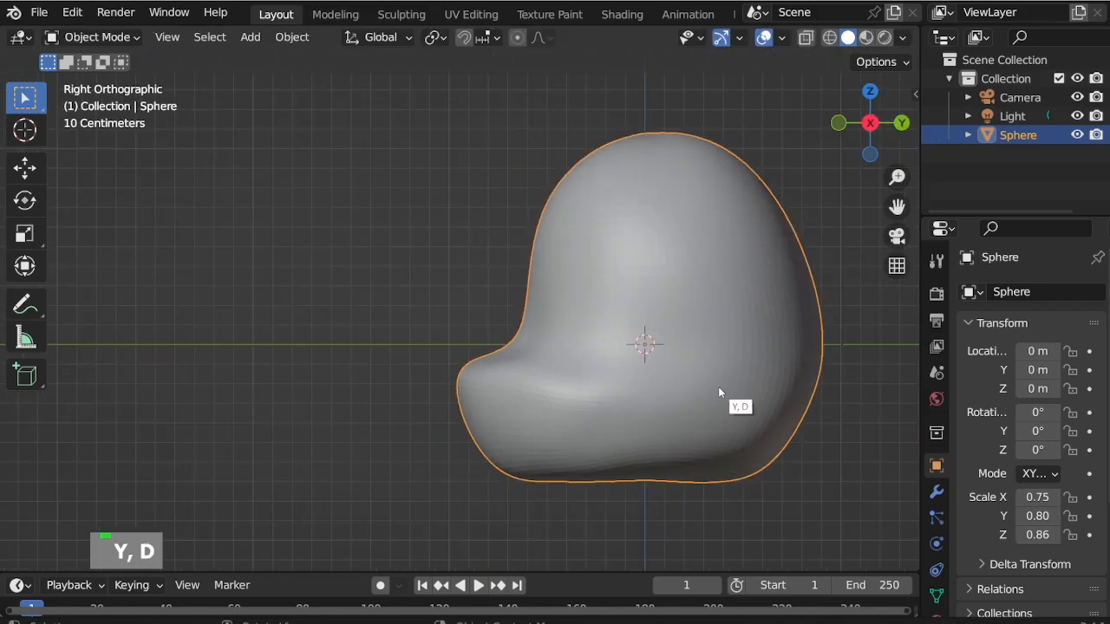
left_click(747, 494)
Back in Edit Mode, adjust the mesh along Z with proportional editing to refine the side profile.
key("ctrl+Tab")
key("g")
scroll(734, 505, "up", 9)
key("z")
scroll(728, 505, "down", 2)
scroll(666, 486, "down", 2)
left_click(665, 487)
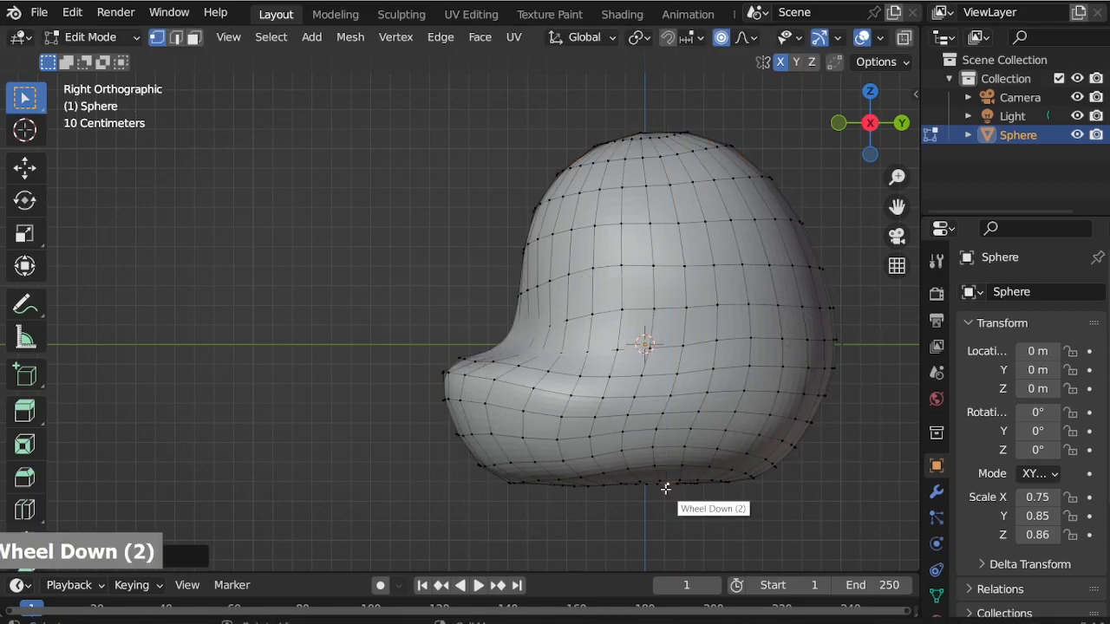
Add a vertex at the lower muzzle to the selection and move it along Z with proportional editing to refine the underside.
middle_click_drag(650, 468, 723, 451)
key("ctrl+Tab")
middle_click_drag(598, 425, 481, 389)
scroll(463, 510, "down", 3)
key("ctrl+Tab")
scroll(468, 510, "up", 3)
key("KP_3")
left_click(482, 435, "shift")
key("g")
key("z")
scroll(496, 430, "up", 10)
left_click(497, 429)
Adjust the muzzle's width along X and move a front corner vertex about 0.09 m in X and -0.07 m in Y.
key("KP_7")
key("s")
scroll(669, 419, "down", 8)
key("x")
key("g")
scroll(528, 438, "down", 3)
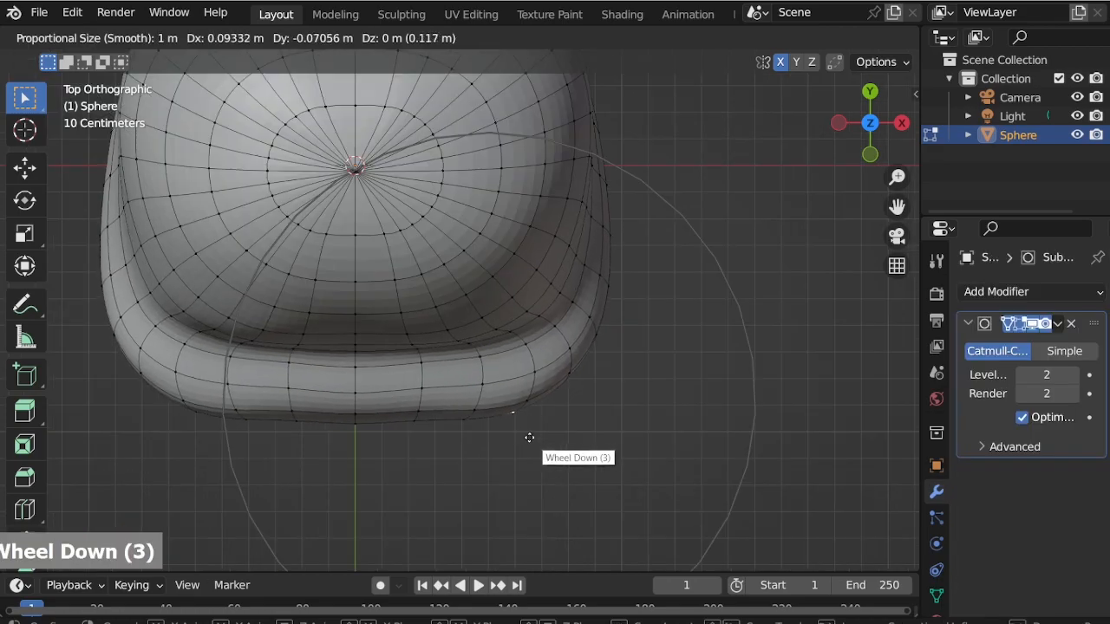
left_click(525, 437)
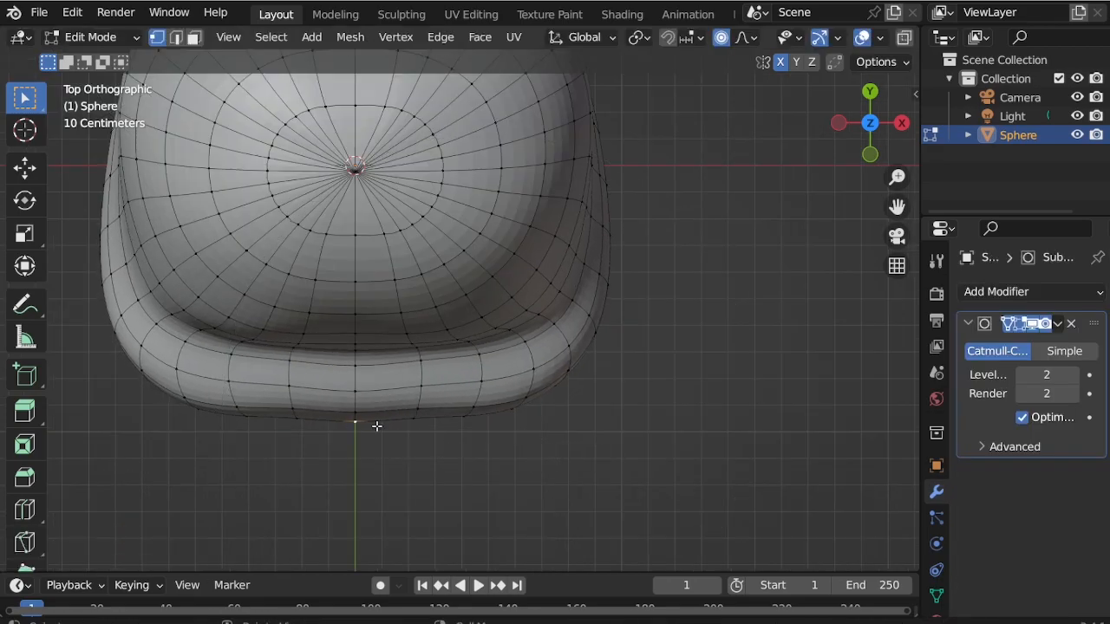
Reposition the vertices at the centre of the muzzle's front edge with proportional editing to even out its curve.
left_click(421, 428)
key("g")
scroll(424, 440, "up", 5)
left_click(424, 440)
left_click(365, 436)
key("g")
scroll(365, 440, "down", 1)
Select the whole mesh and narrow it by scaling along X.
middle_click_drag(408, 458, 537, 345)
scroll(538, 345, "up", 1)
key("KP_1")
scroll(562, 378, "down", 2)
key("a")
key("s")
key("x")
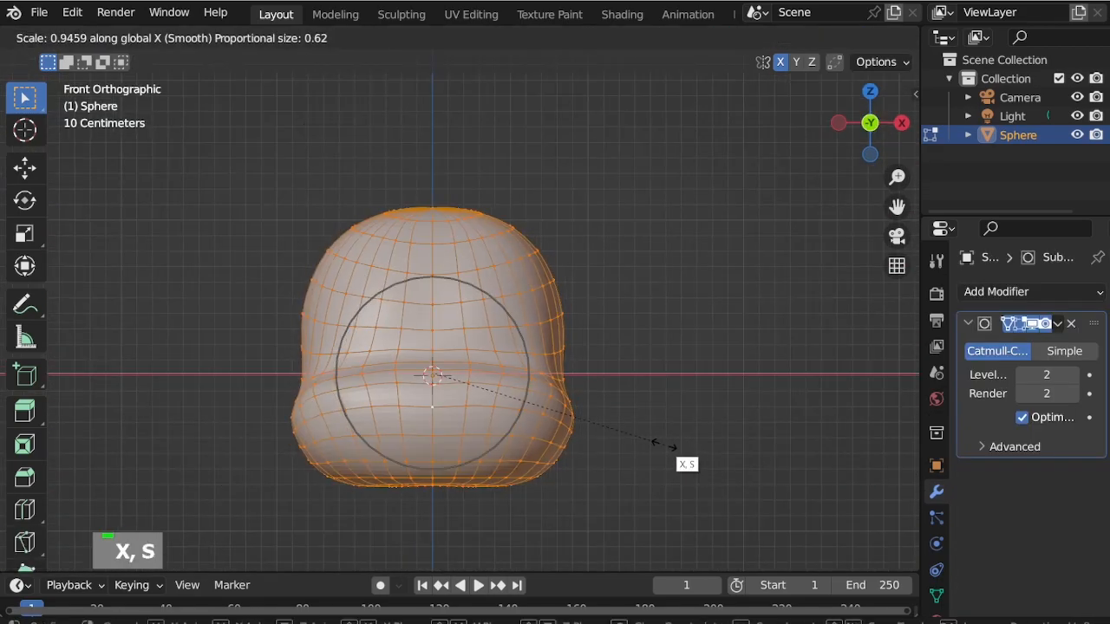
left_click(633, 408)
Move the vertex on the upper back of the head along Z with proportional editing.
key("KP_3")
left_click(693, 247)
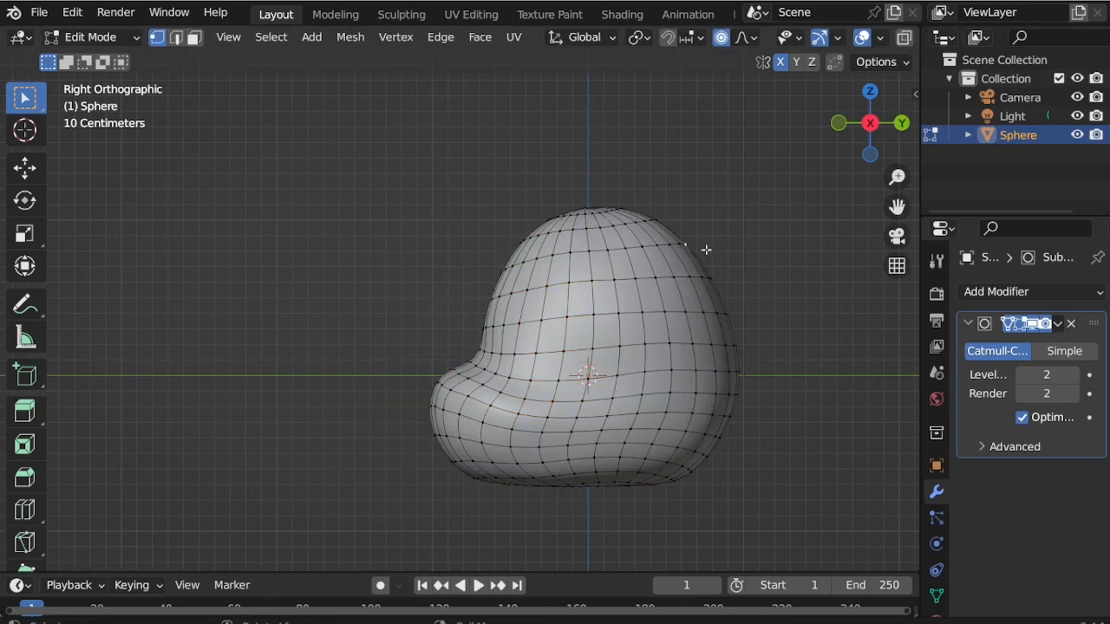
key("g")
scroll(713, 243, "down", 8)
key("z")
scroll(739, 236, "up", 6)
left_click(738, 236)
Pull the rear vertex below it outward along Y with proportional editing to round the back of the head.
left_click(711, 272)
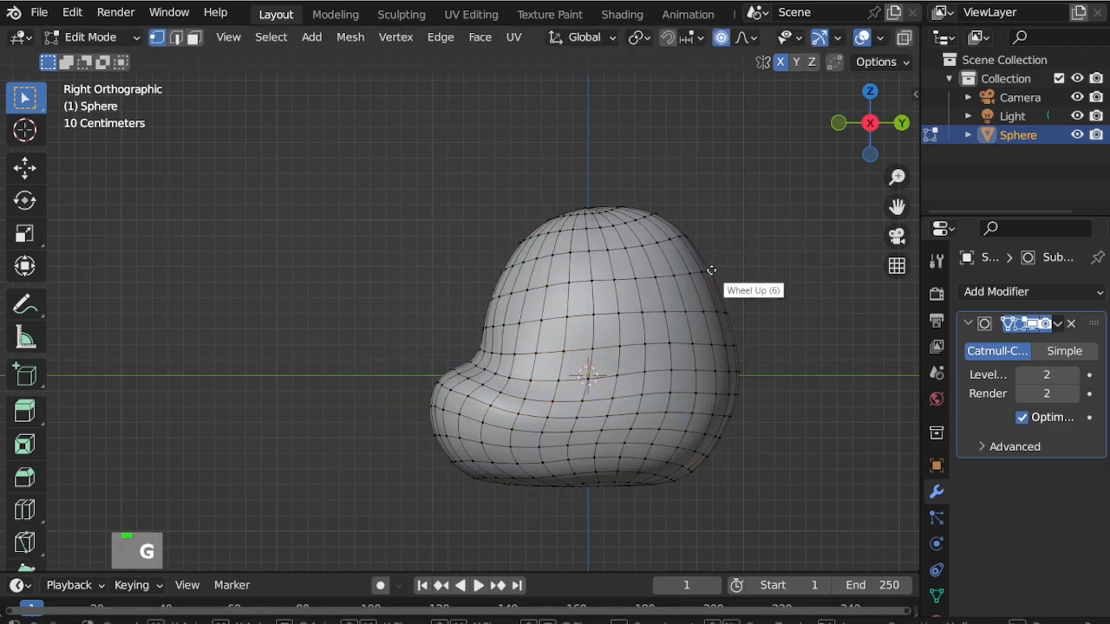
key("g")
scroll(736, 280, "down", 5)
key("y")
left_click(732, 271)
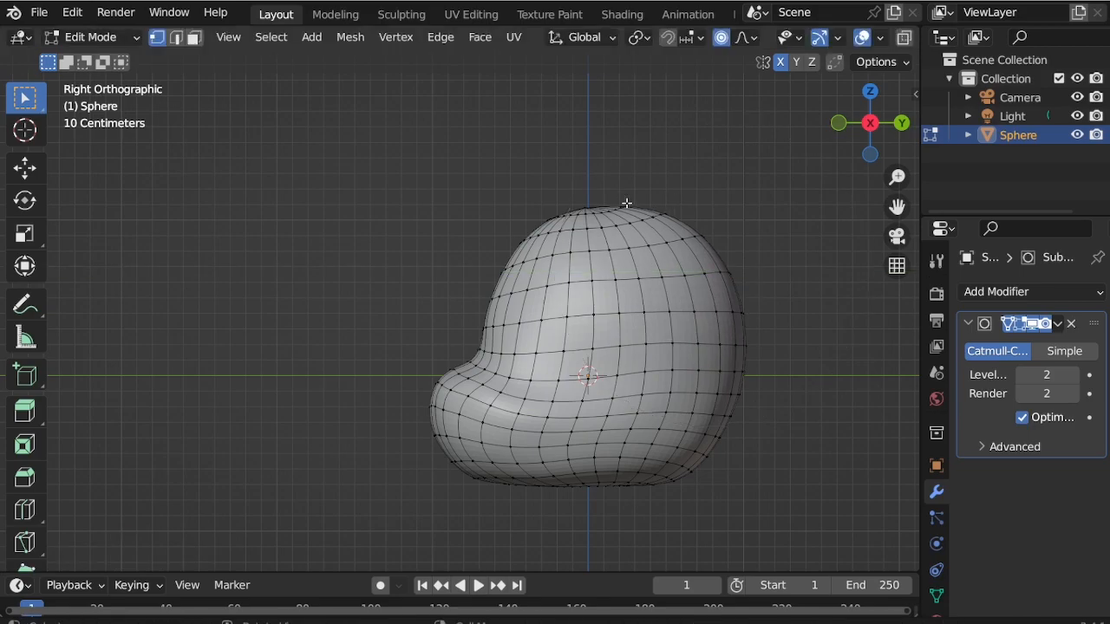
Adjust a vertex behind the crown's centre along Z with proportional editing and check the smooth shape in Object Mode.
middle_click_drag(639, 212, 646, 251)
scroll(646, 209, "up", 2)
key("g")
key("z")
scroll(641, 207, "up", 5)
left_click(631, 215)
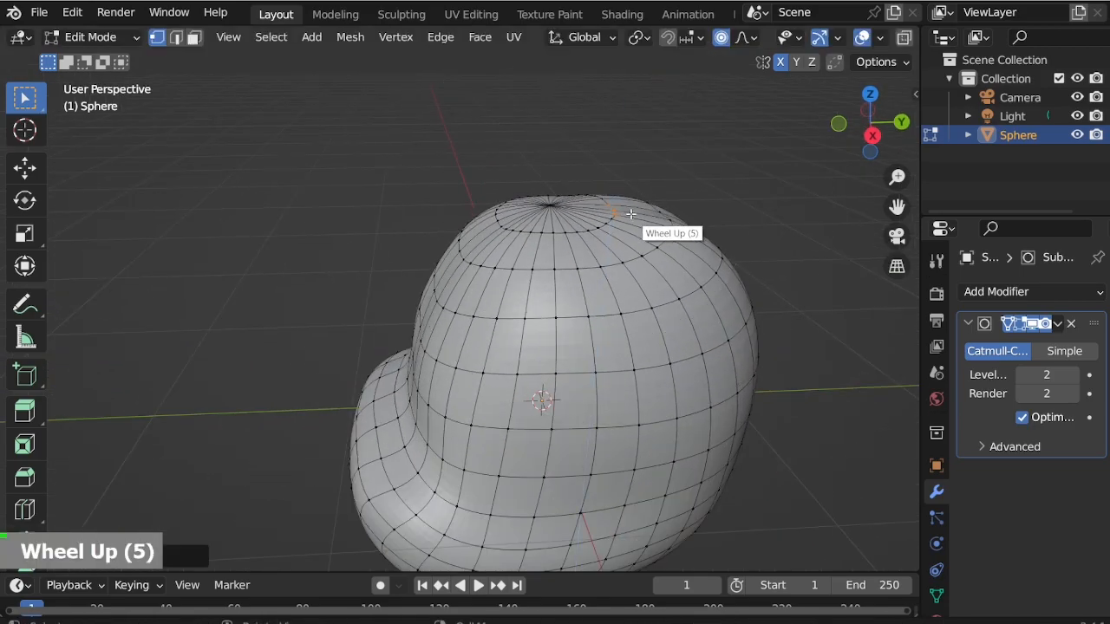
key("KP_3")
scroll(677, 379, "down", 3)
mouse_move(677, 379)
middle_mouse_down()
mouse_move(691, 332)
mouse_move(673, 364)
middle_mouse_up()
key("ctrl+Tab")
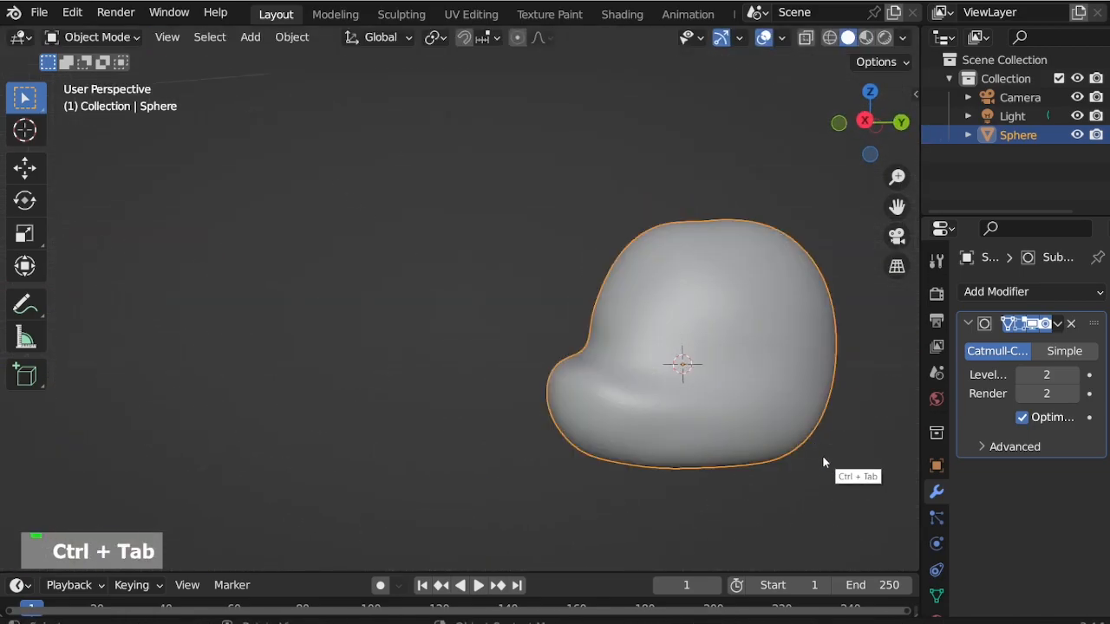
Move the crown vertices along Z with proportional editing to smooth the top, and return to Object Mode.
key("ctrl+Tab")
middle_click_drag(825, 461, 666, 191)
key("g")
key("z")
scroll(707, 206, "down", 6)
left_click(719, 208)
key("ctrl+Tab")
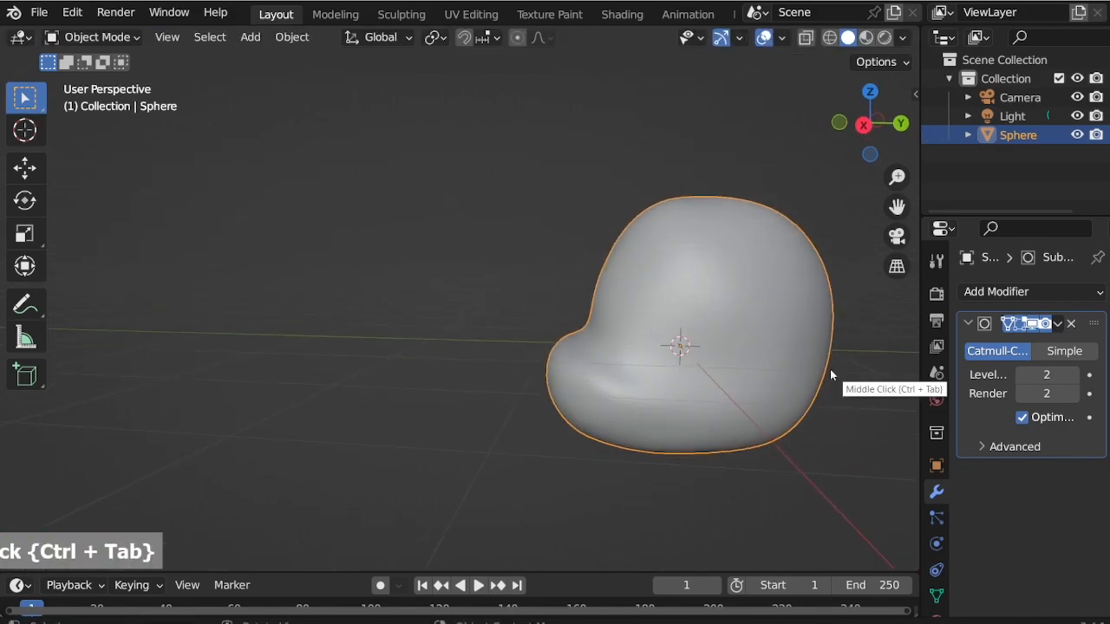
Rescale the head object along Y in two passes to adjust its front-to-back depth.
key("s")
key("y")
key("z")
key("y")
left_click(858, 412)
key("KP_3")
key("s")
key("y")
left_click(820, 431)
key("KP_1")
scroll(565, 508, "up", 2)
middle_click_drag(824, 434, 559, 432)
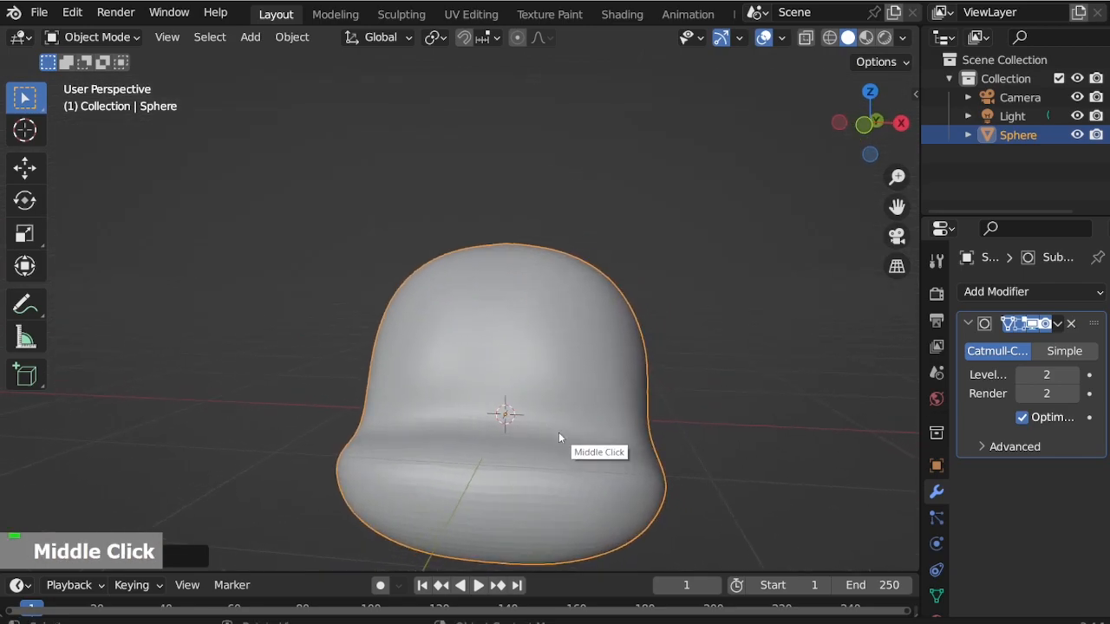
key("ctrl+Tab")
key("ctrl+Tab")
Add a UV sphere to the scene and scale it down to a small size.
key("shift+a")
mouse_move(512, 261)
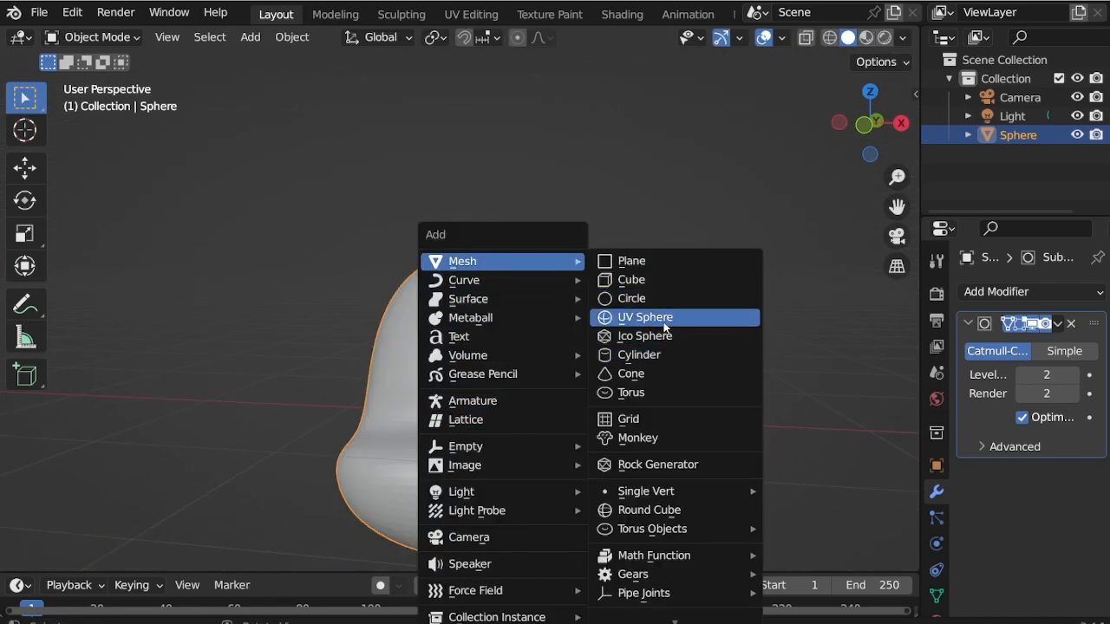
left_click(663, 322)
scroll(681, 487, "down", 2)
key("s")
left_click(524, 430)
Move the small sphere above the head along Z and stretch it vertically by about 1.8.
key("g")
key("z")
left_click(547, 253)
key("s")
key("z")
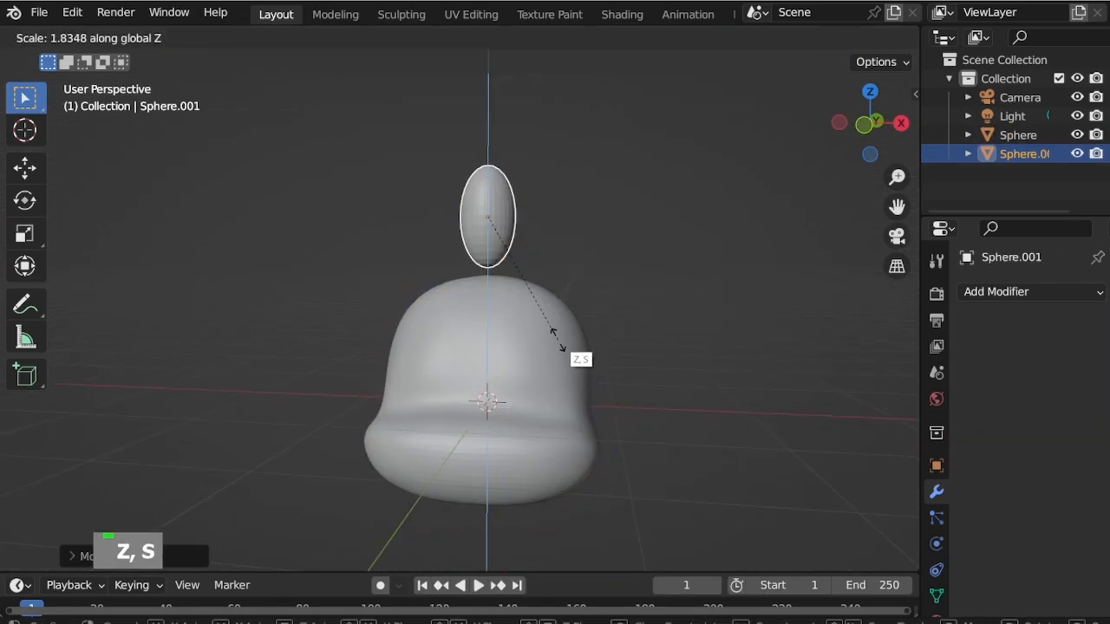
left_click(560, 344)
Flatten the small sphere along Y and adjust its height along Z to form a thin oval eye.
middle_click_drag(563, 344, 472, 369)
scroll(738, 270, "up", 2)
key("s")
key("y")
left_click(601, 225)
right_click(548, 125)
left_click(548, 125)
key("s")
key("z")
left_click(633, 210)
Move the oval eye down about 1.2 m onto one side of the face, just above the muzzle.
key("KP_7")
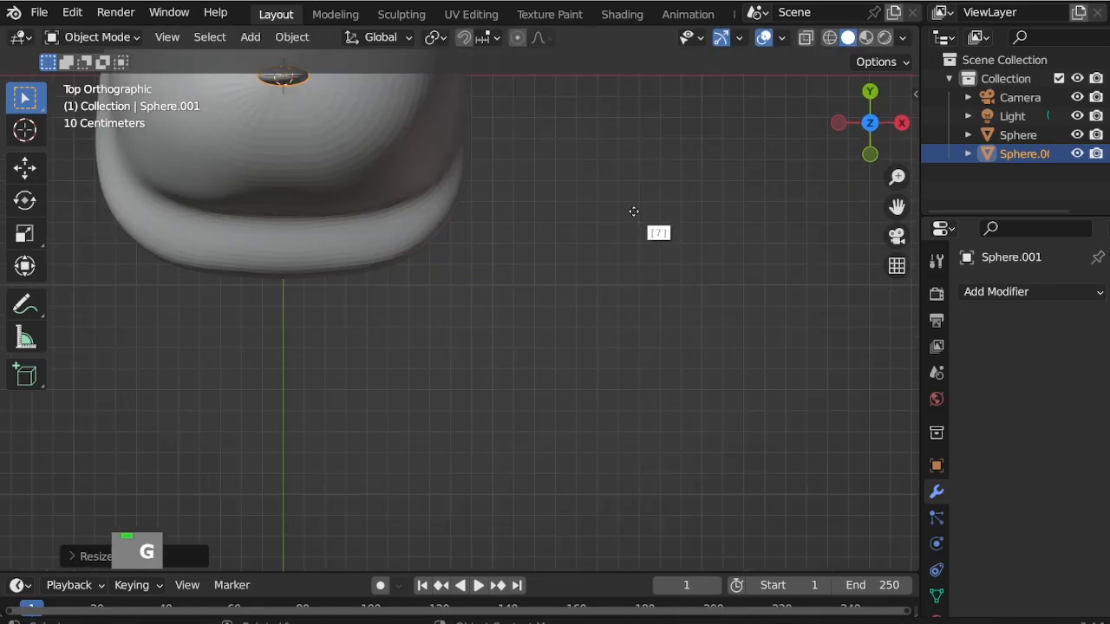
key("KP_1")
key("g")
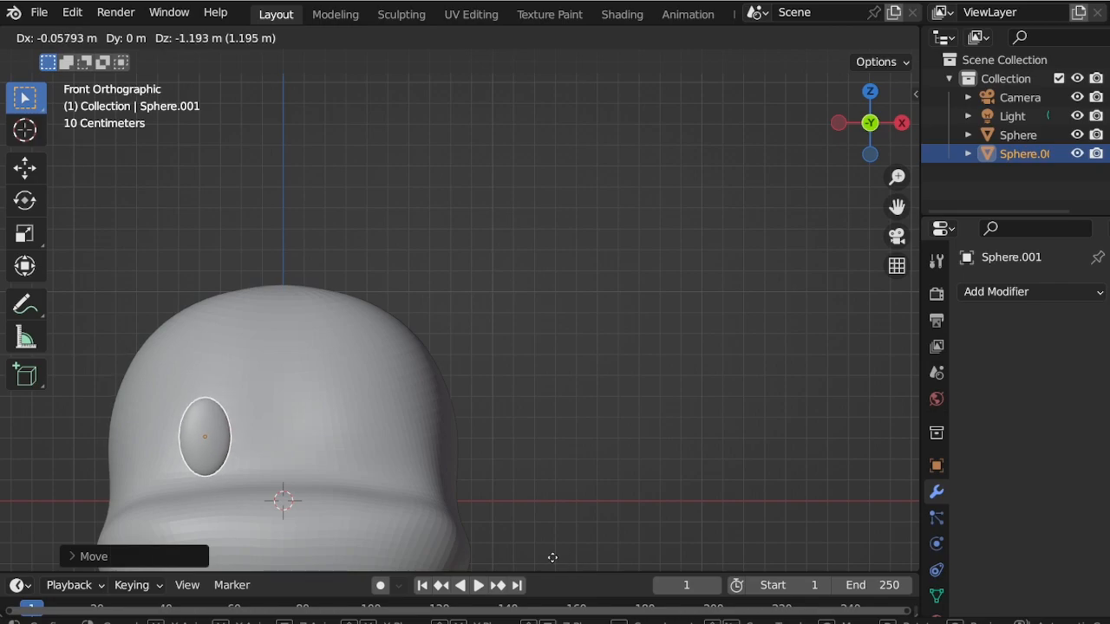
left_click(546, 568)
Tilt the eye to follow the slope of the face and position it against the surface in the side view.
key("KP_3")
scroll(685, 390, "up", 7)
key("g")
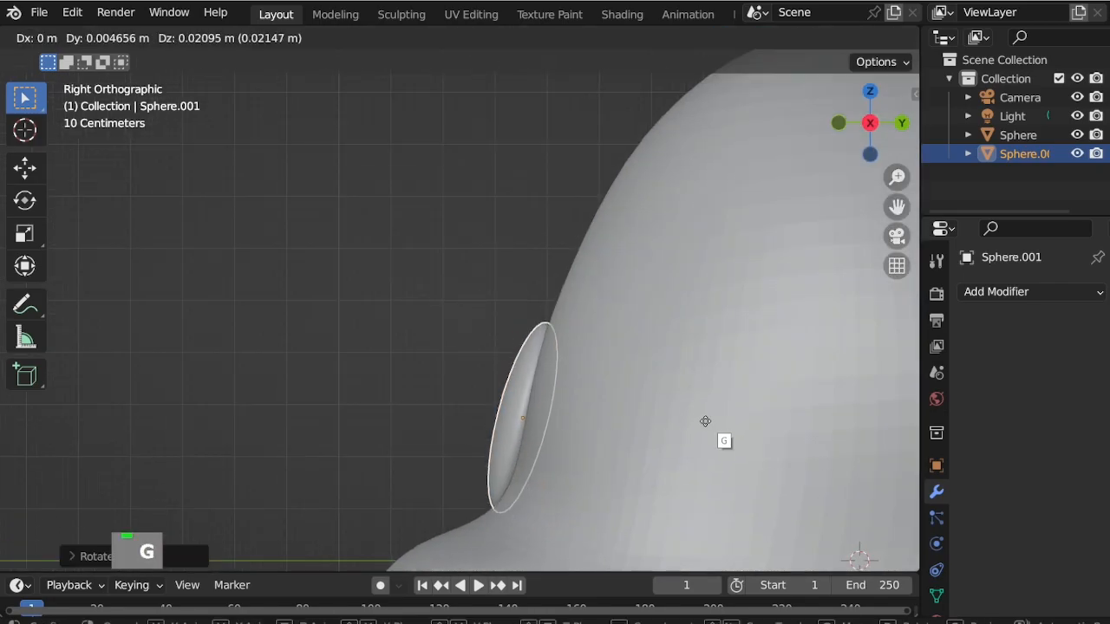
Reposition the oval eye on the face in the front view and scale it down.
key("KP_1")
scroll(460, 460, "down", 5)
key("g")
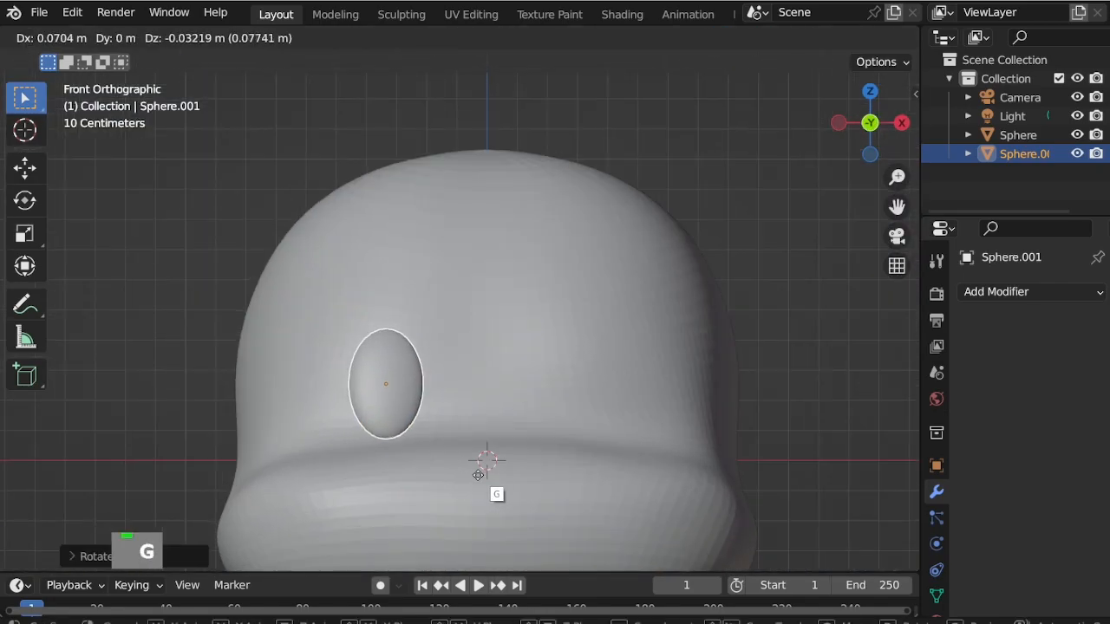
left_click(567, 484)
Tilt the eye in the side view to match the face's slope and seat it just above the muzzle.
key("KP_3")
scroll(631, 463, "up", 3)
key("r")
left_click(675, 446)
key("g")
left_click(664, 436)
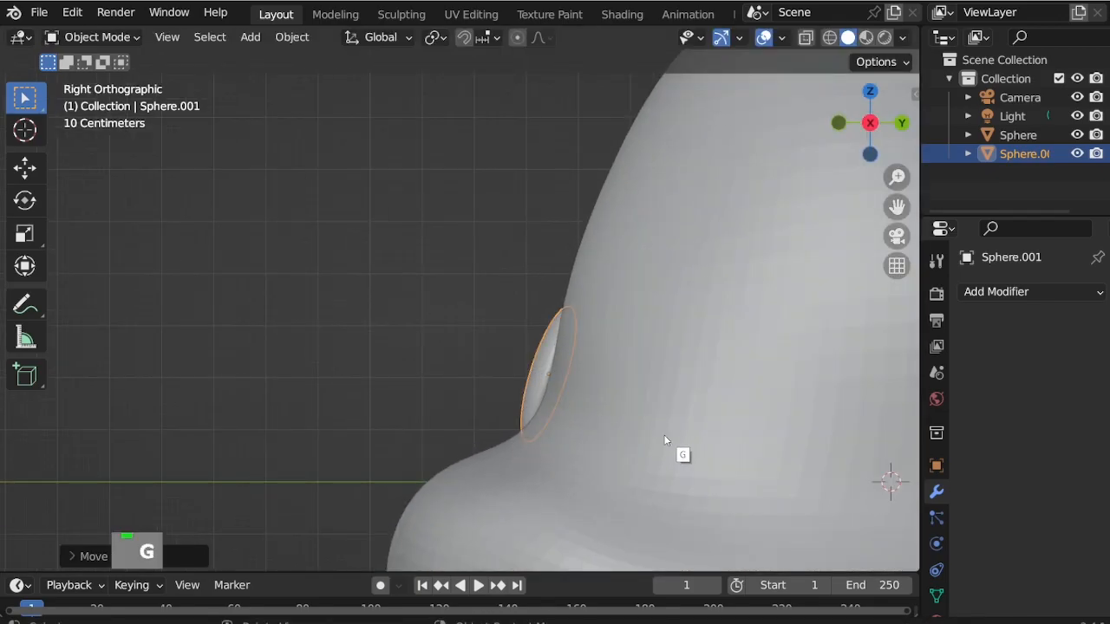
Move the eye about 0.78 m along X to the opposite side of the face.
key("KP_1")
scroll(650, 399, "down", 3)
key("g")
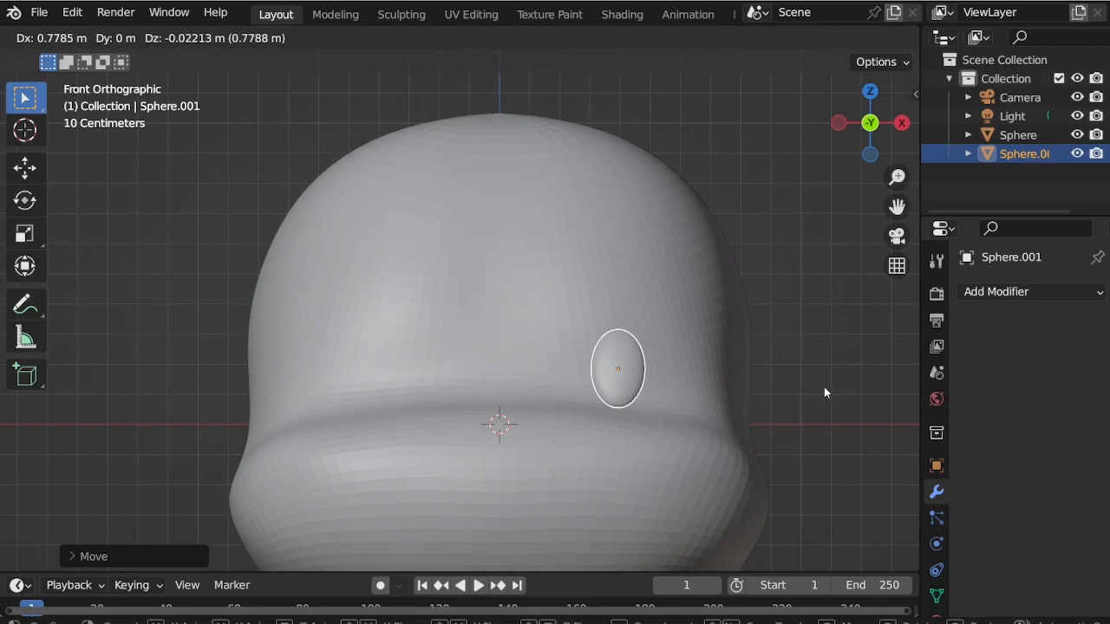
left_click(823, 387)
Rotate the eye in the top view to follow the face's curve and reposition it against the surface.
key("KP_3")
key("KP_7")
key("g")
key("Escape")
scroll(705, 336, "up", 3)
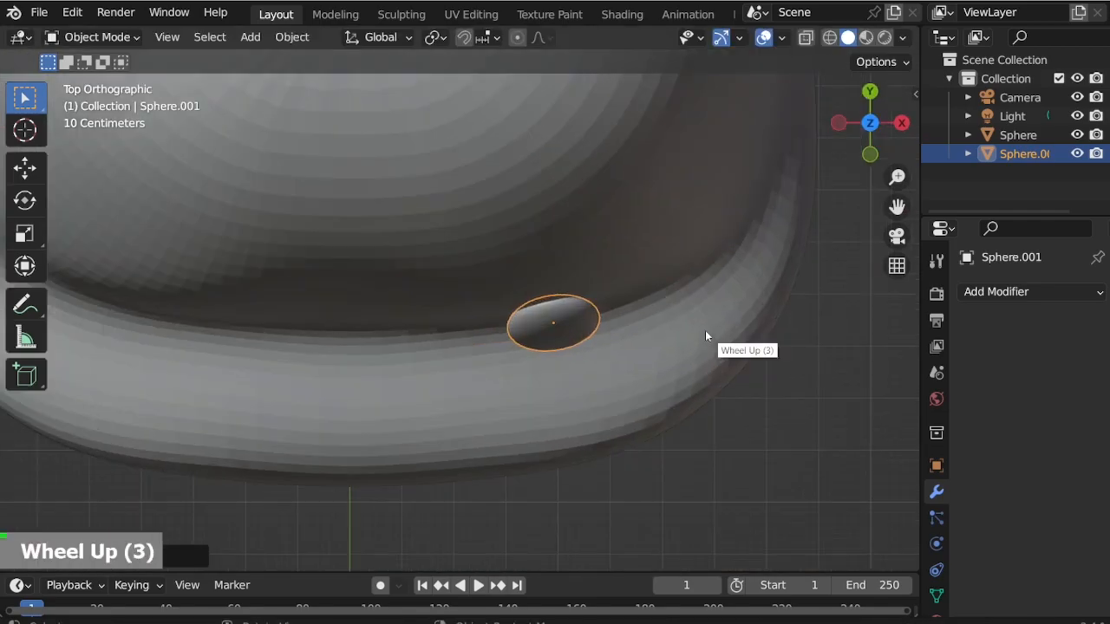
key("r")
left_click(800, 374)
key("g")
left_click(797, 363)
Adjust the eye's position against the face in the side view.
key("KP_1")
key("KP_3")
key("g")
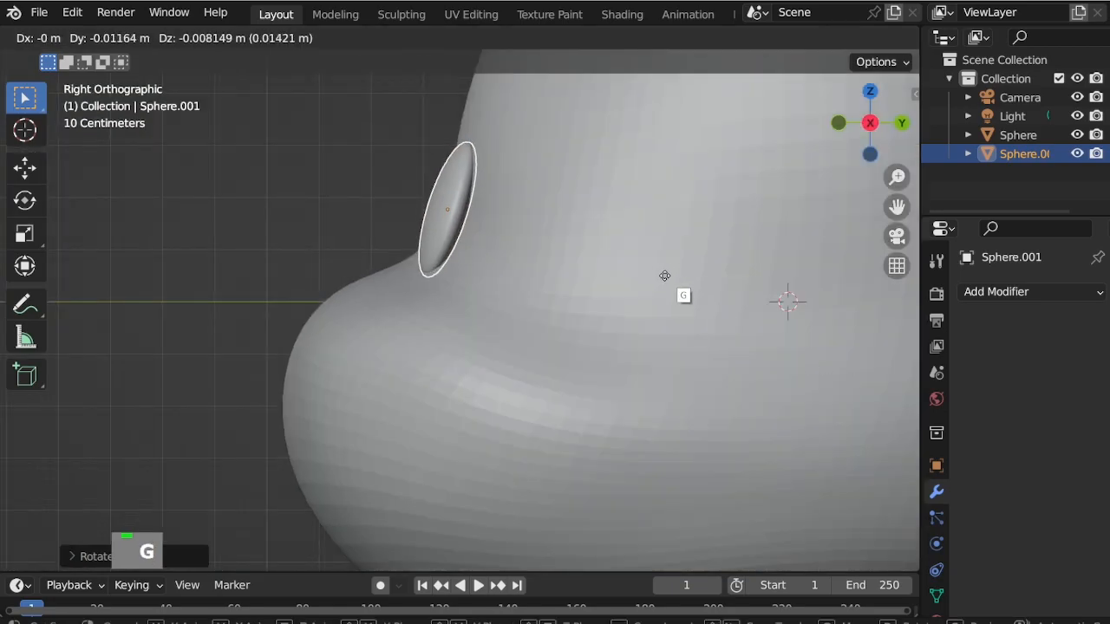
left_click(665, 275)
Adjust the eye's placement in the front view, and mirror it across X using the head Sphere as the mirror object.
middle_click_drag(666, 275, 390, 227)
scroll(391, 227, "up", 2)
key("KP_1")
key("g")
left_click(624, 358)
left_click(997, 291)
left_click(760, 449)
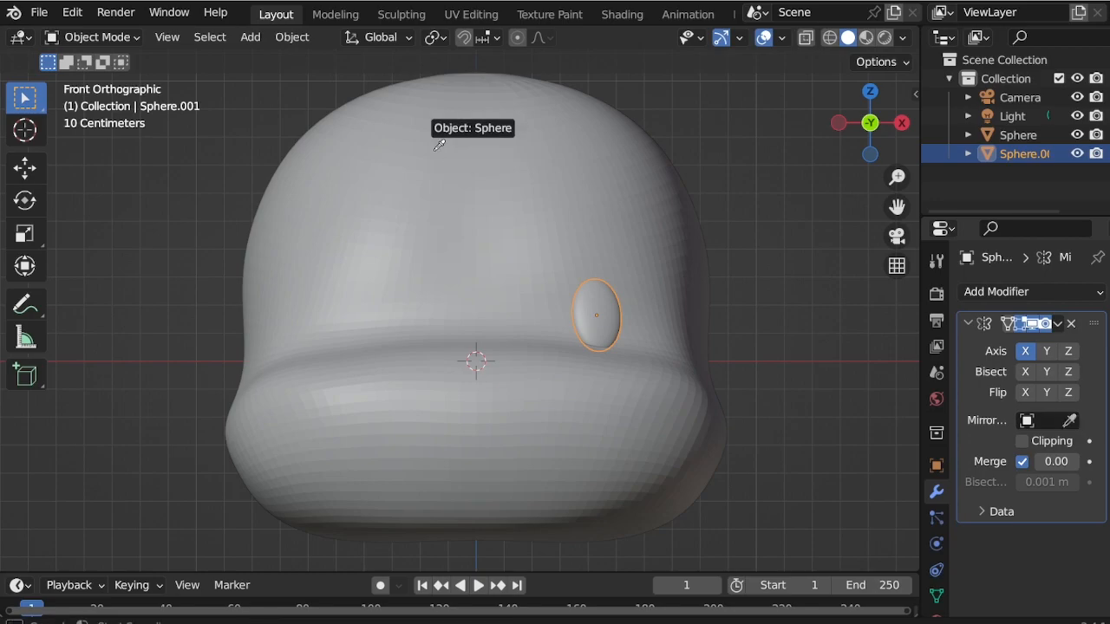
Rotate the mirrored eyes slightly in the front view, and tilt and reposition them in the side view.
key("r")
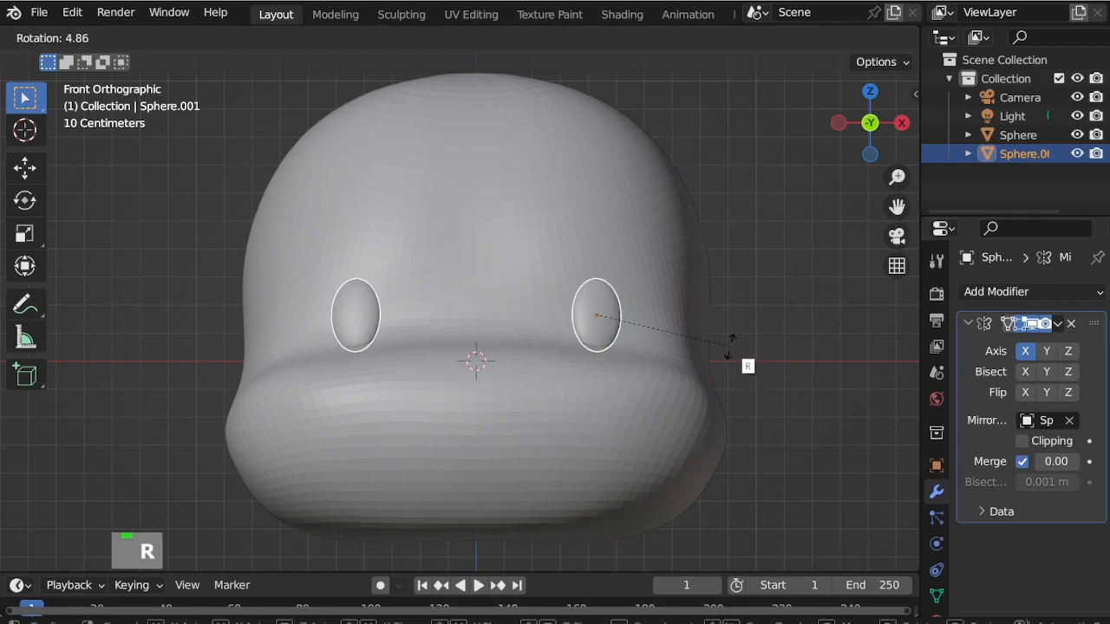
left_click(729, 345)
key("KP_3")
scroll(571, 271, "up", 6)
key("r")
key("g")
left_click(573, 273)
Turn the mirrored eyes in the top view to follow the face's curve and shift them against the surface.
key("KP_7")
key("r")
left_click(629, 306)
key("g")
left_click(625, 296)
key("r")
left_click(623, 312)
Fine-tune the mirrored eyes' tilt and position in the side view so they lie along the face.
key("KP_1")
key("KP_3")
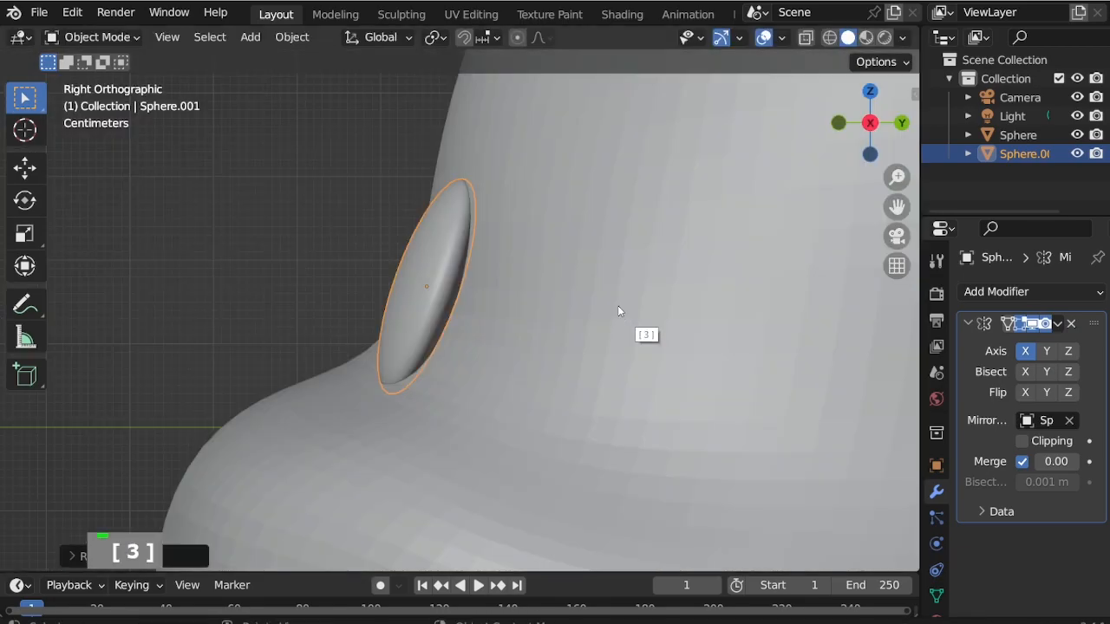
key("r")
key("g")
left_click(600, 312)
key("KP_1")
scroll(620, 317, "down", 6)
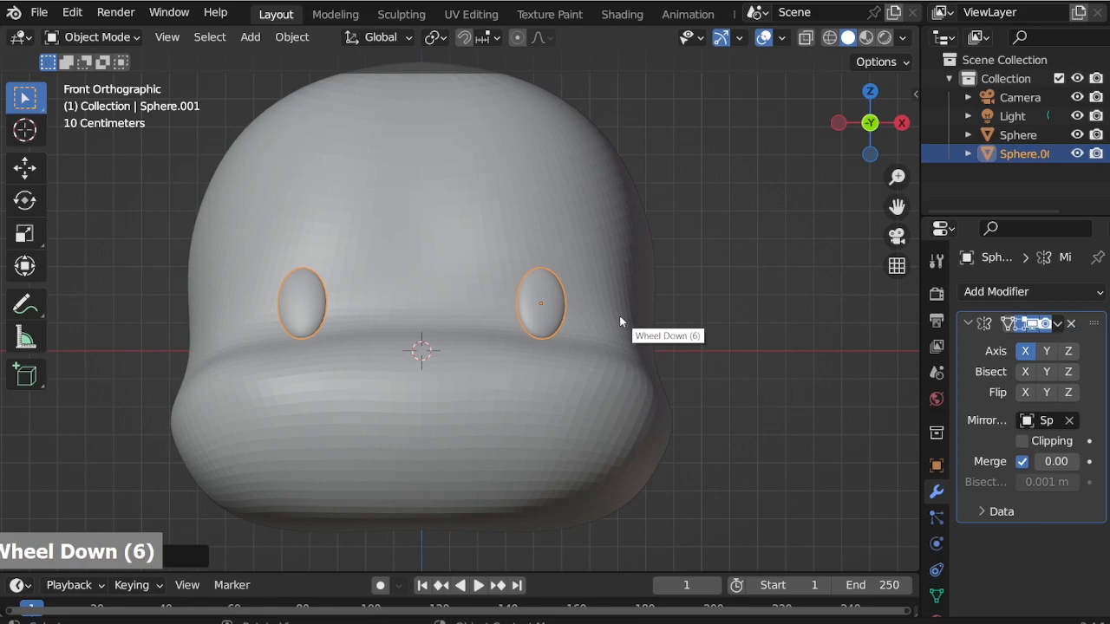
Duplicate the eye, remove the copy's Mirror modifier, and move the copy to the middle of the face as a nose.
scroll(500, 341, "up", 1)
key("shift+d")
right_click(617, 210)
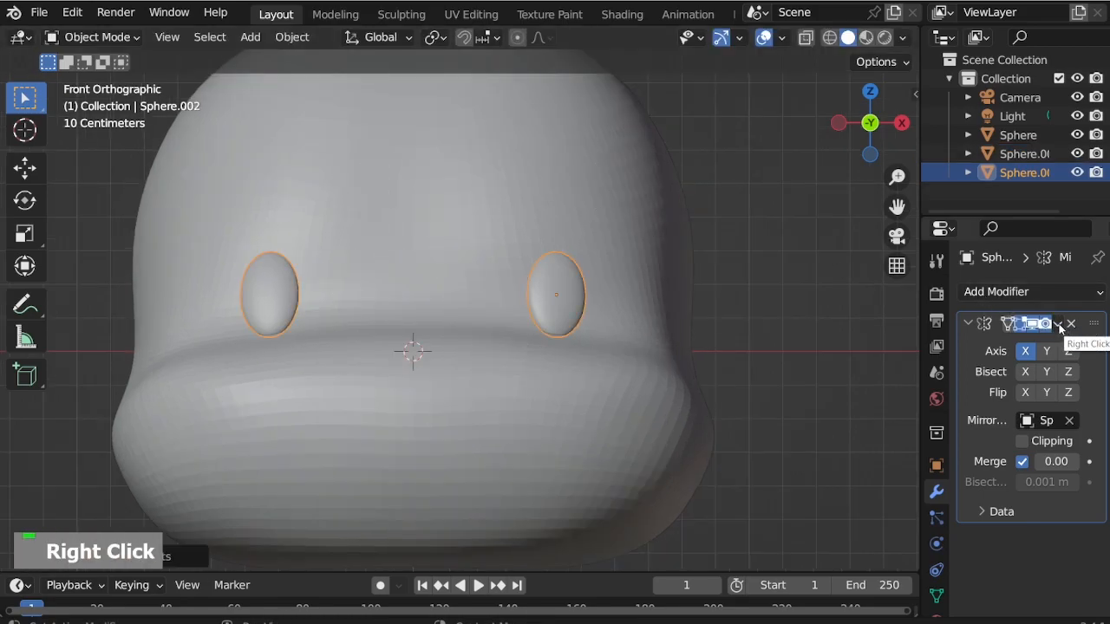
left_click(1070, 322)
key("g")
left_click(504, 403)
Bring the nose forward onto the muzzle in the top view and rotate it to lie horizontally in the front view.
key("KP_7")
key("r")
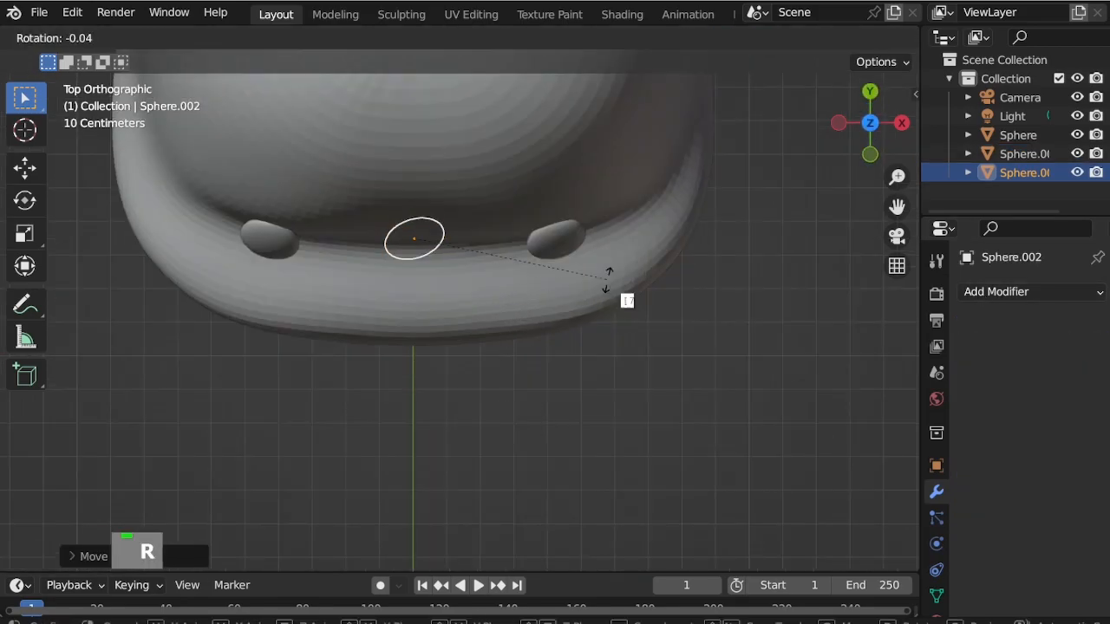
left_click(604, 435)
key("KP_1")
key("r")
key("Return")
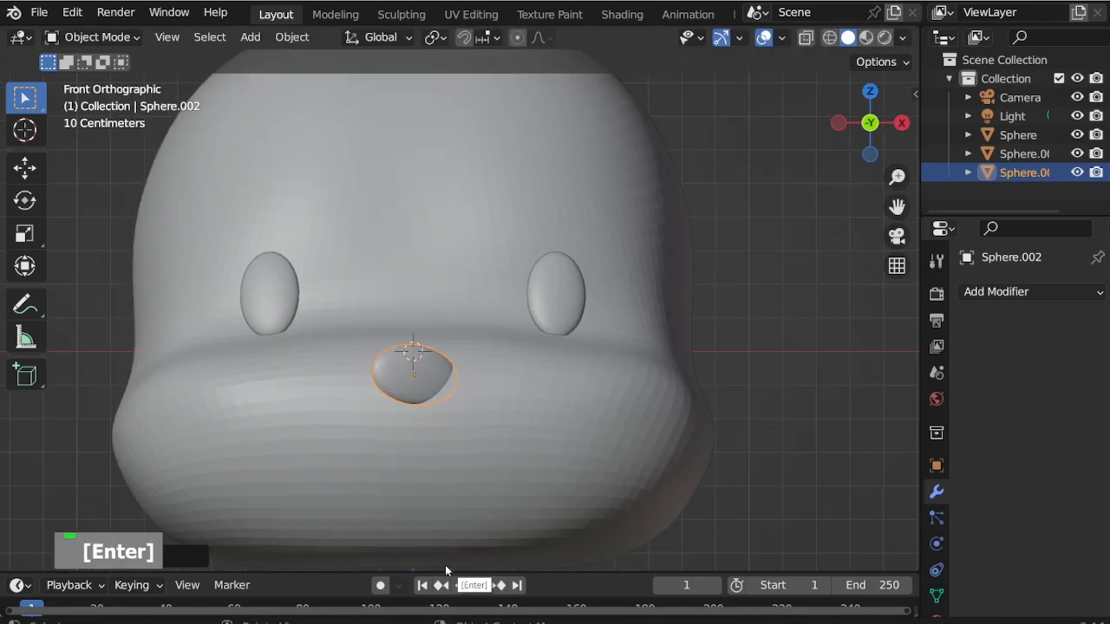
Straighten the nose's rotation in the top view so it lines up with the front of the muzzle.
key("KP_7")
scroll(535, 311, "up", 3)
key("r")
left_click(646, 393)
Reduce the nose's height along Z and scale the whole nose down in the side view.
key("KP_3")
key("r")
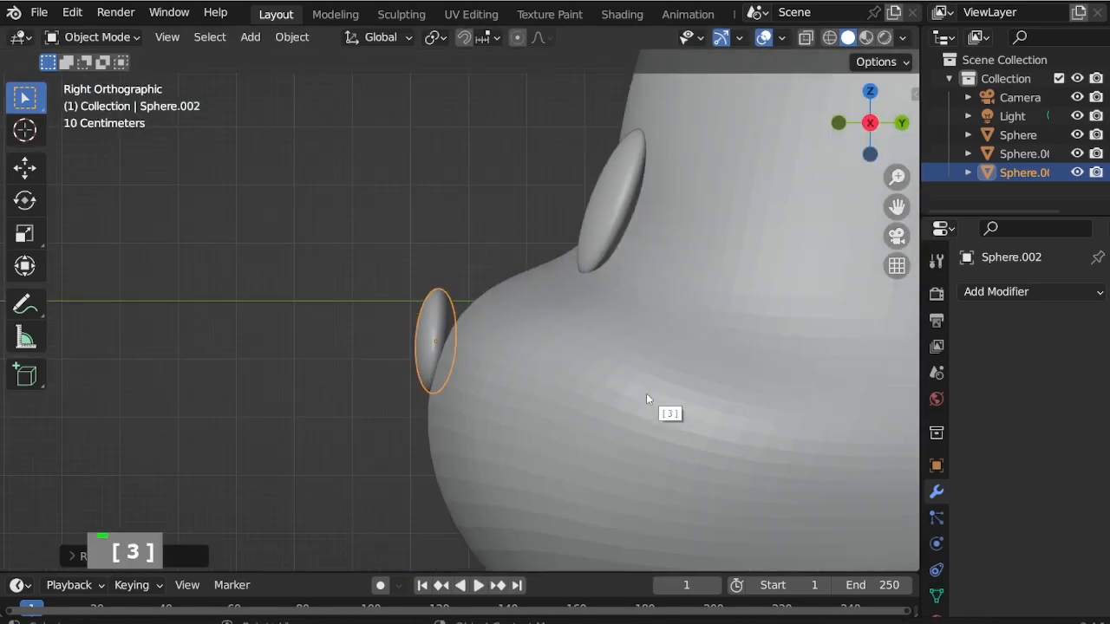
key("s")
key("z")
left_click(641, 412)
key("s")
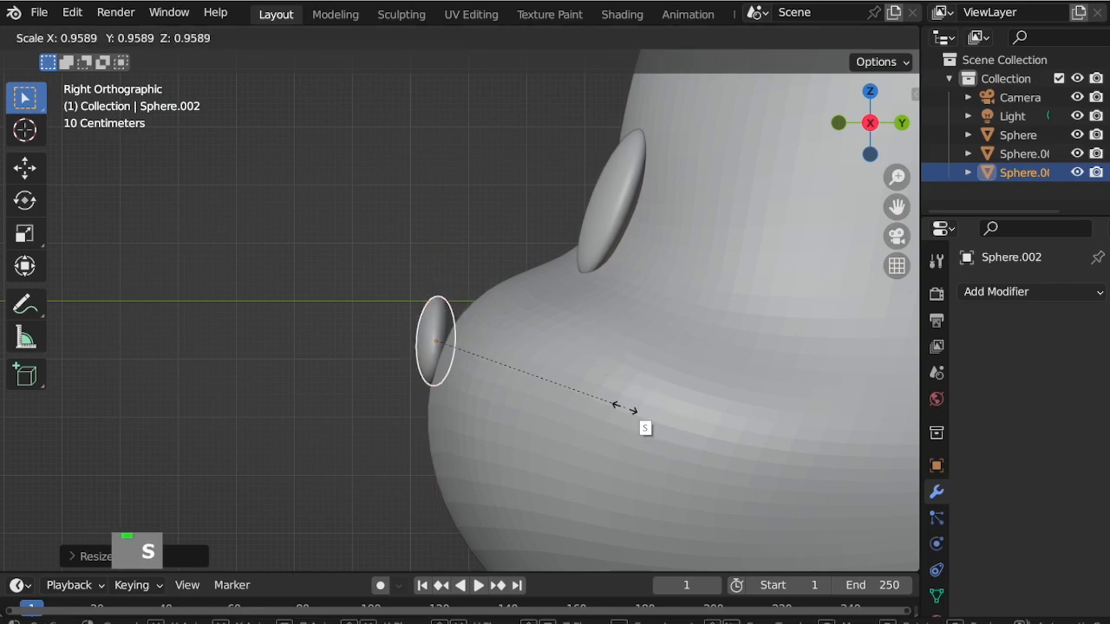
left_click(621, 470)
Move the nose onto the muzzle's upper front, tilt it to the surface, and level it in the front view.
key("g")
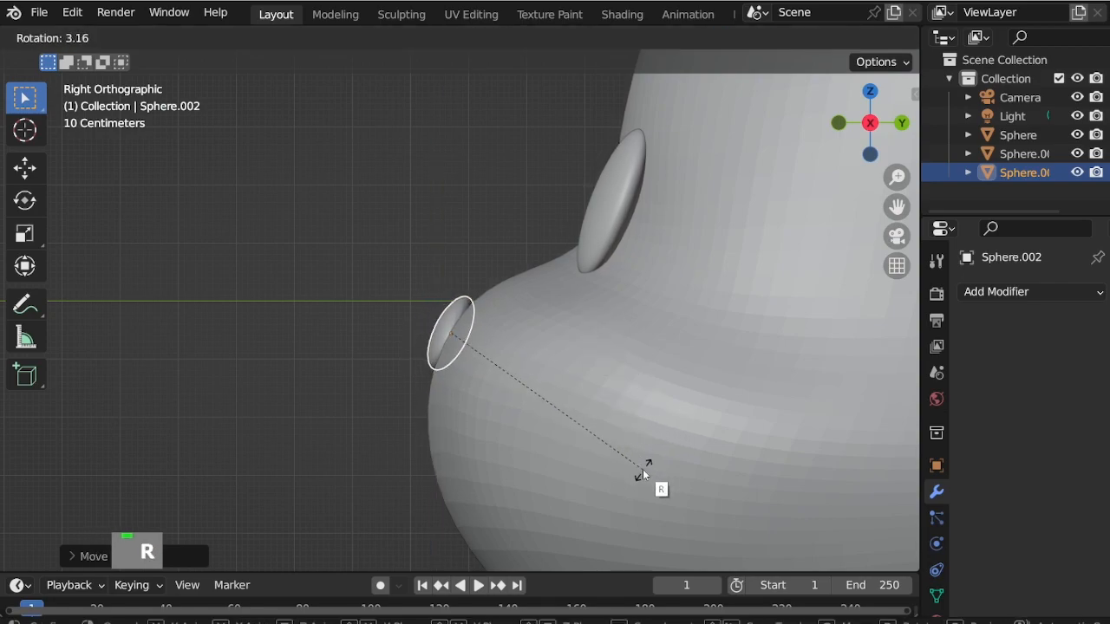
left_click(646, 469)
key("KP_1")
key("r")
left_click(747, 415)
Lower the mirrored eyes about 0.04 m along Z.
middle_click_drag(747, 415, 506, 364)
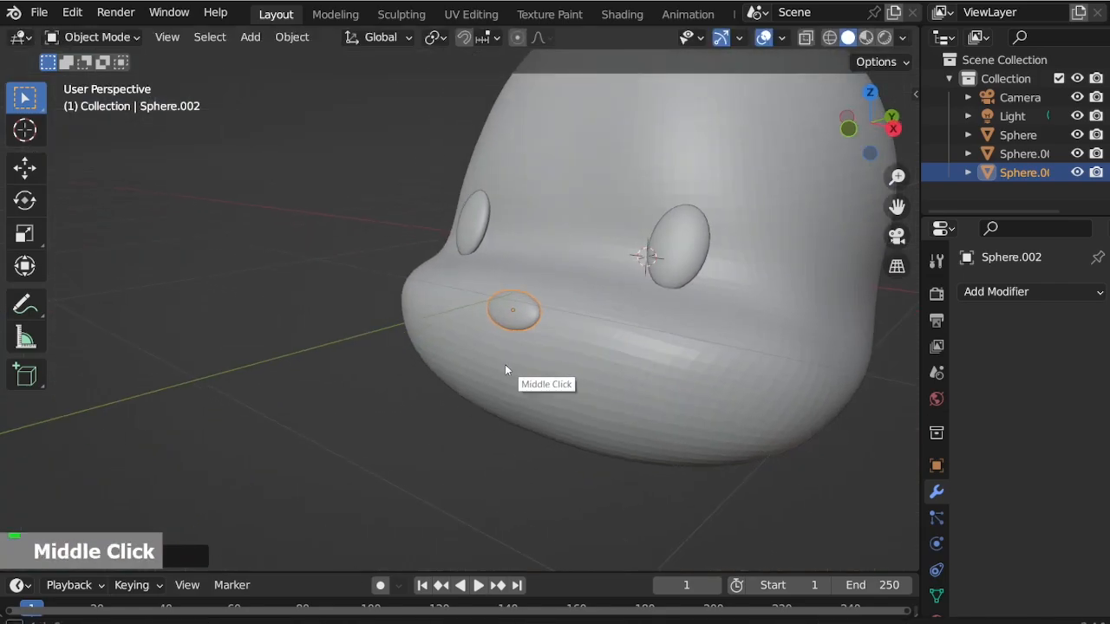
scroll(573, 199, "up", 3)
middle_click_drag(572, 199, 368, 288)
scroll(601, 282, "down", 3)
middle_click_drag(600, 282, 570, 325)
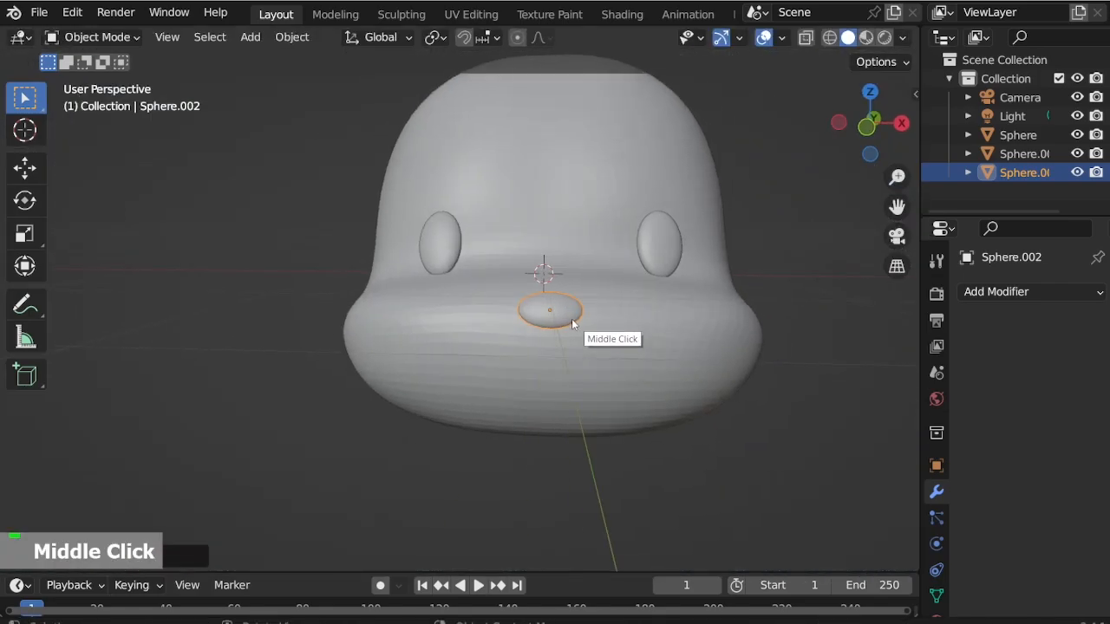
scroll(653, 265, "up", 2)
left_click(664, 244)
key("g")
key("z")
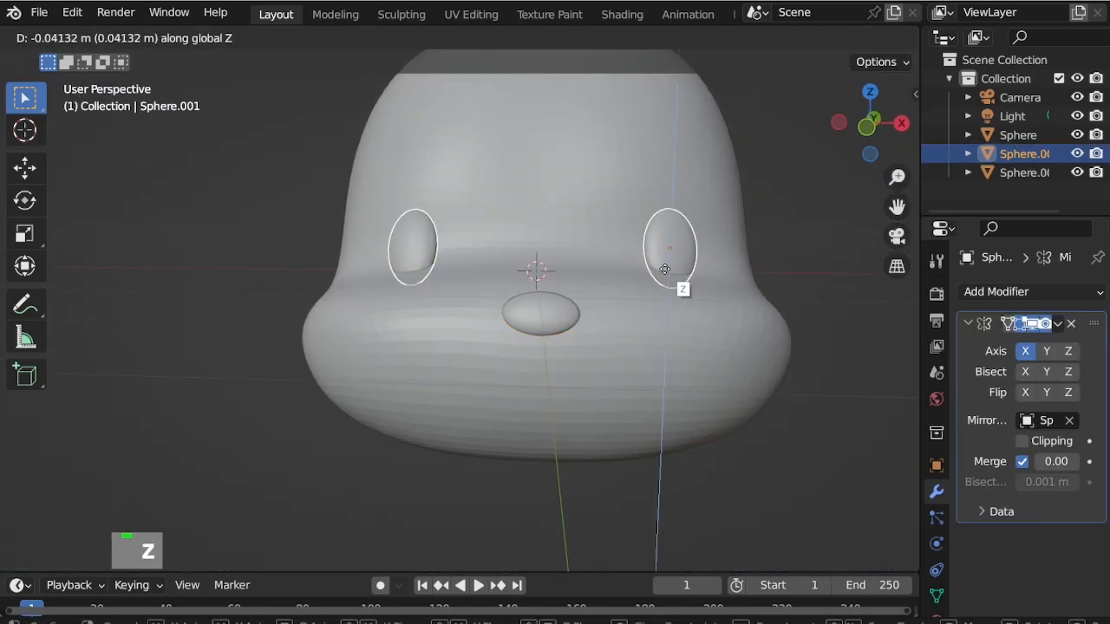
left_click(665, 267)
Enter Edit Mode on the head, select the vertex row beneath the eyes, and shift it along Y with proportional editing.
middle_click_drag(665, 267, 574, 296)
left_click(574, 296)
scroll(704, 268, "up", 2)
key("ctrl+Tab")
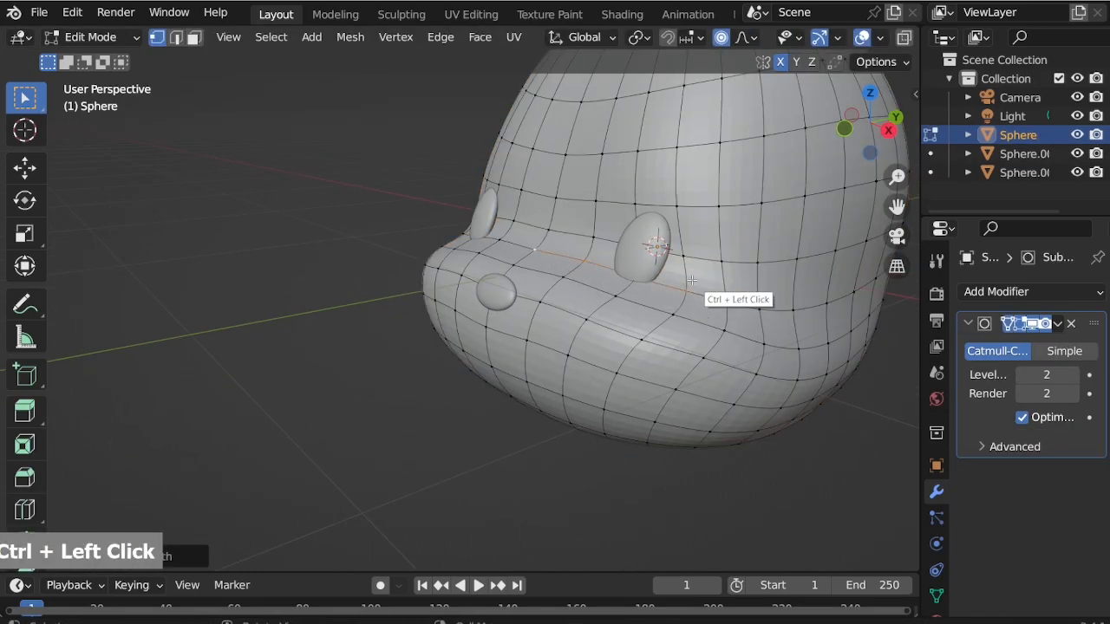
key("g")
key("y")
scroll(659, 286, "up", 8)
scroll(737, 282, "down", 5)
Pull the selected row forward along Y in the side view with a smaller falloff to soften the crease above the muzzle.
key("KP_3")
key("g")
key("y")
scroll(559, 314, "up", 7)
left_click(555, 307)
scroll(550, 240, "down", 3)
scroll(506, 270, "up", 2)
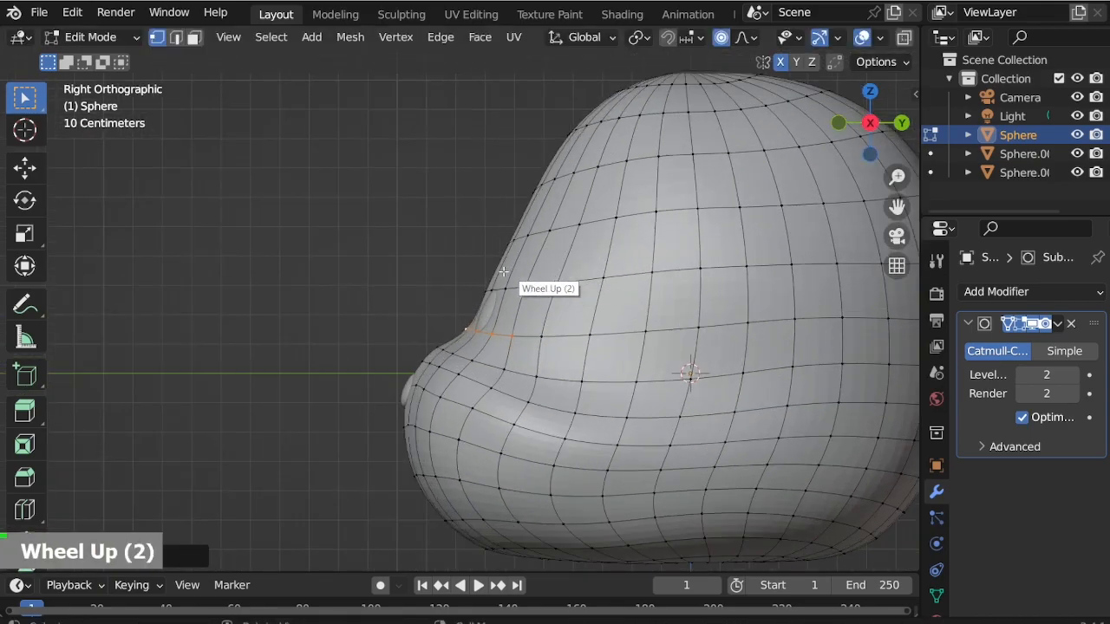
Select the next vertex row up across the front of the face and nudge it upward with proportional editing.
middle_click_drag(520, 288, 390, 288)
left_click(391, 287, "ctrl")
key("KP_3")
key("g")
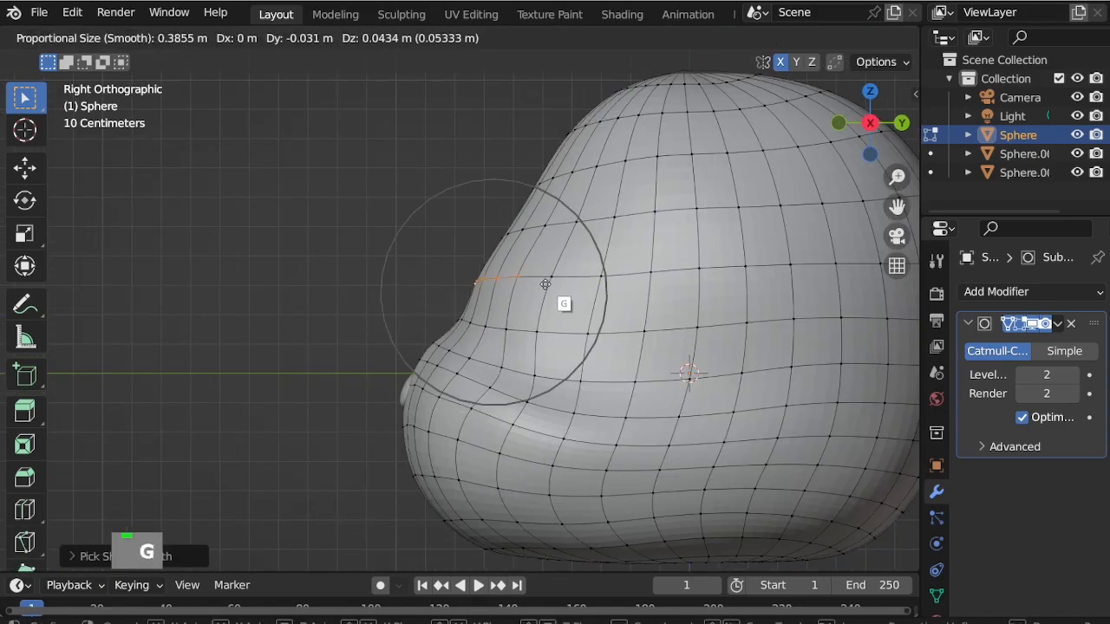
scroll(551, 280, "up", 3)
left_click(552, 280)
Move a selected part of the head's face mesh along Z with a widened proportional falloff.
scroll(538, 391, "up", 1)
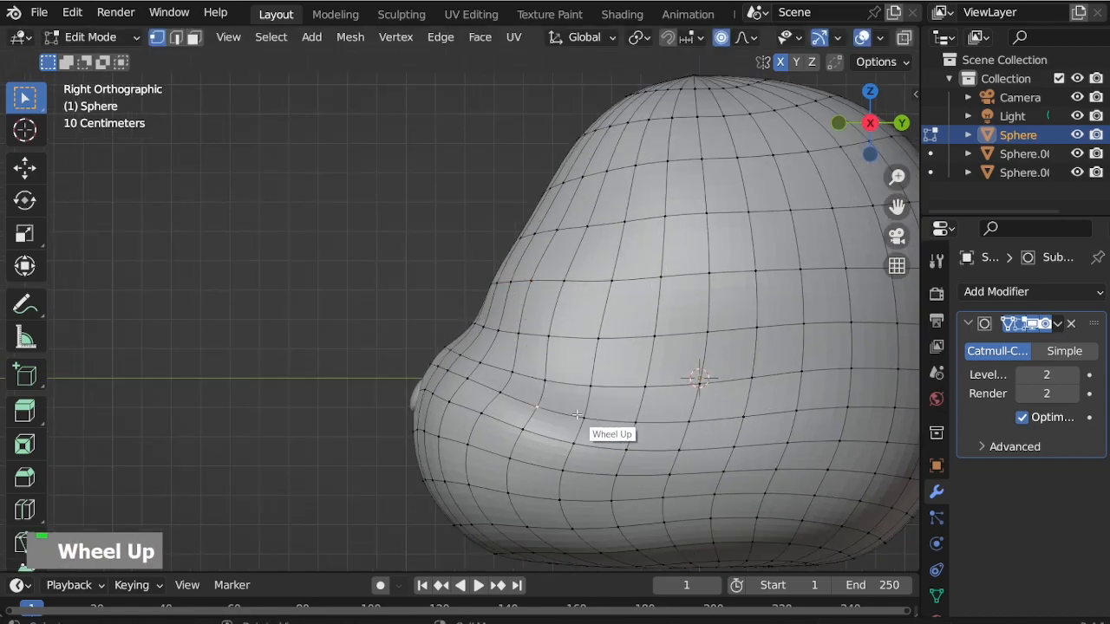
key("KP_7")
middle_click_drag(661, 251, 466, 251)
scroll(751, 327, "up", 2)
key("KP_7")
scroll(741, 303, "down", 3)
middle_click_drag(741, 304, 404, 334)
key("g")
key("z")
scroll(425, 255, "down", 4)
left_click(427, 263)
Select a nearby vertex on the side of the face and adjust its height along Z, narrowing the proportional falloff.
left_click(411, 303)
key("g")
key("z")
left_click(412, 307)
scroll(417, 302, "up", 3)
key("g")
key("z")
scroll(425, 284, "up", 7)
left_click(425, 276)
Reposition the next vertex up the side of the face along Z in two small moves.
left_click(419, 257)
key("g")
key("z")
scroll(417, 243, "up", 4)
left_click(419, 236)
key("g")
key("z")
left_click(426, 217)
Adjust one more vertex higher on the forehead along Z with a larger proportional falloff.
scroll(407, 321, "down", 1)
left_click(431, 204)
key("g")
key("z")
scroll(432, 200, "down", 5)
left_click(433, 199)
Select a vertex on the side of the forehead and lower it about 0.14 m along Z with proportional falloff.
middle_click_drag(485, 227, 418, 260)
scroll(404, 326, "up", 2)
middle_click_drag(404, 327, 427, 328)
left_click(370, 314)
key("g")
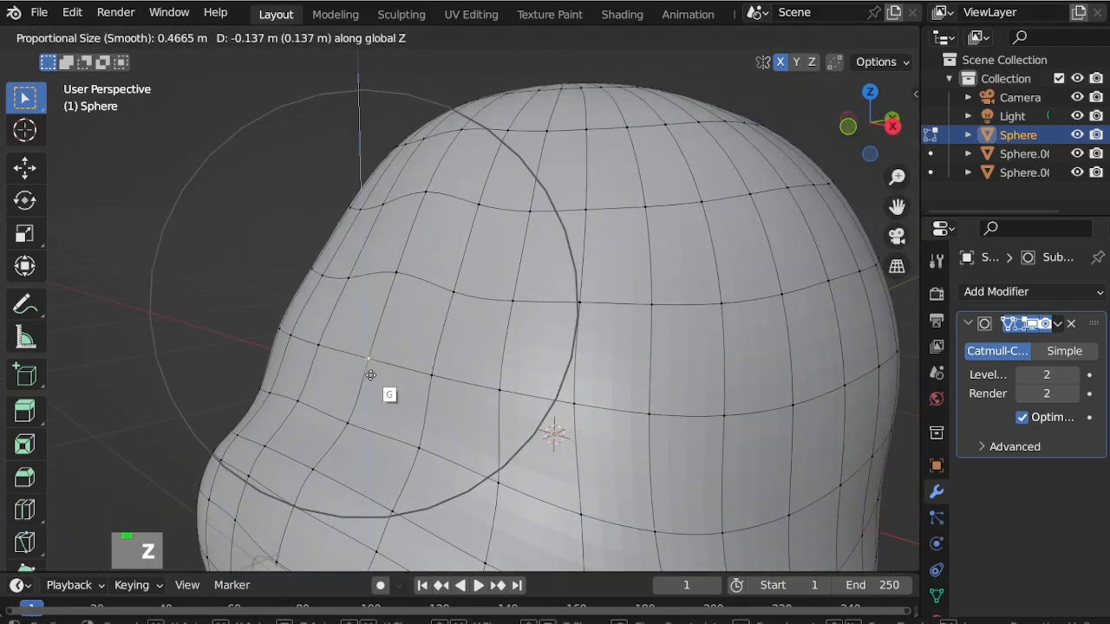
left_click(371, 373)
Select the vertex on the forehead's front midline and lower it along Z with a narrowed proportional falloff.
middle_click_drag(420, 386, 491, 407)
scroll(490, 407, "down", 1)
left_click(383, 289)
key("g")
key("z")
scroll(384, 322, "up", 7)
left_click(384, 326)
Select the next vertex higher on the forehead's midline and lower it along Z.
left_click(384, 221)
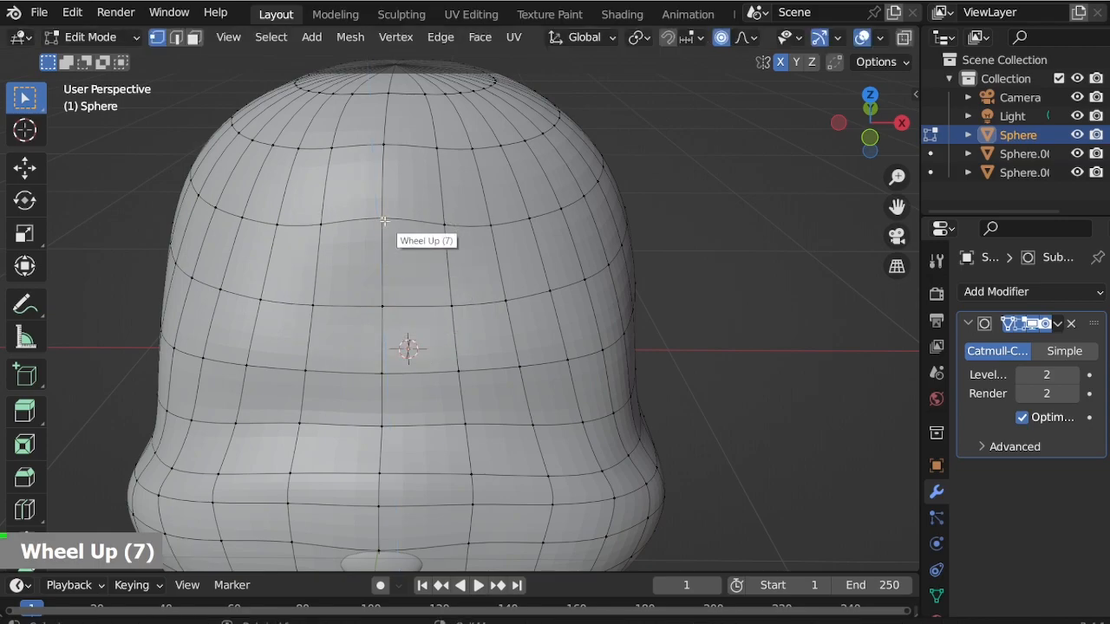
key("g")
key("z")
left_click(385, 245)
Move the selected forehead vertex slightly forward along Y with a widened proportional falloff.
middle_click_drag(484, 323, 412, 311)
scroll(412, 310, "up", 2)
key("g")
key("y")
scroll(404, 304, "down", 7)
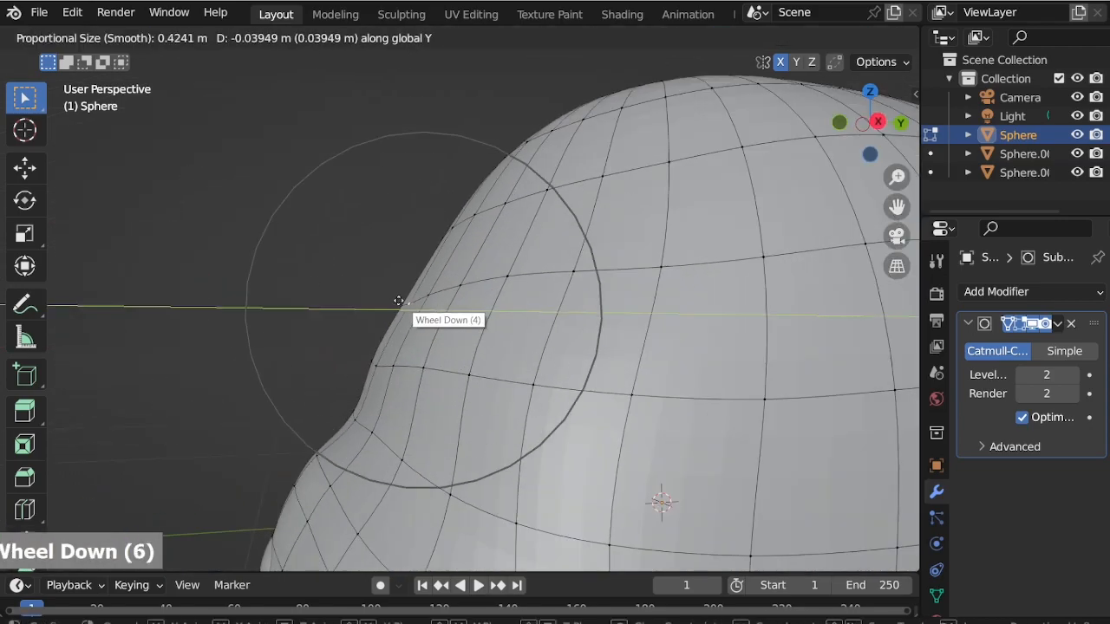
left_click(396, 305)
Select the midline vertex at the top of the muzzle and move it along Y with a narrowed proportional falloff.
scroll(440, 269, "down", 3)
scroll(367, 374, "up", 3)
left_click(354, 377)
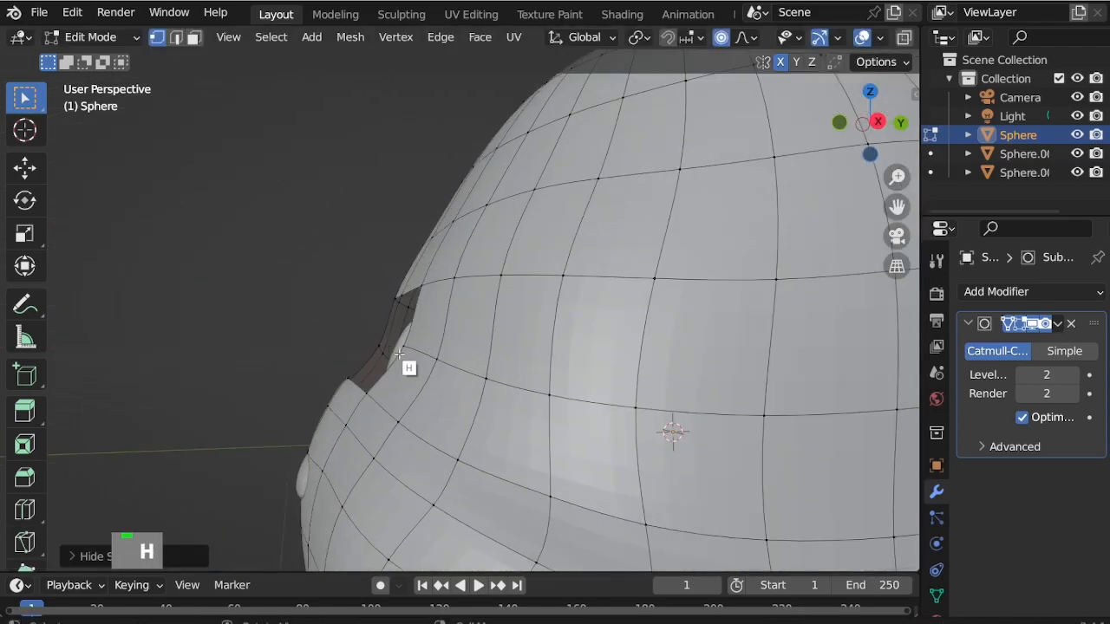
key("g")
scroll(399, 381, "up", 3)
scroll(354, 386, "up", 4)
scroll(354, 387, "up", 1)
key("y")
left_click(368, 387)
Leave mesh editing for Object Mode and switch the head to Sculpt Mode.
scroll(384, 391, "down", 5)
middle_click_drag(384, 391, 472, 399)
scroll(568, 416, "down", 2)
scroll(567, 416, "up", 4)
scroll(420, 300, "down", 3)
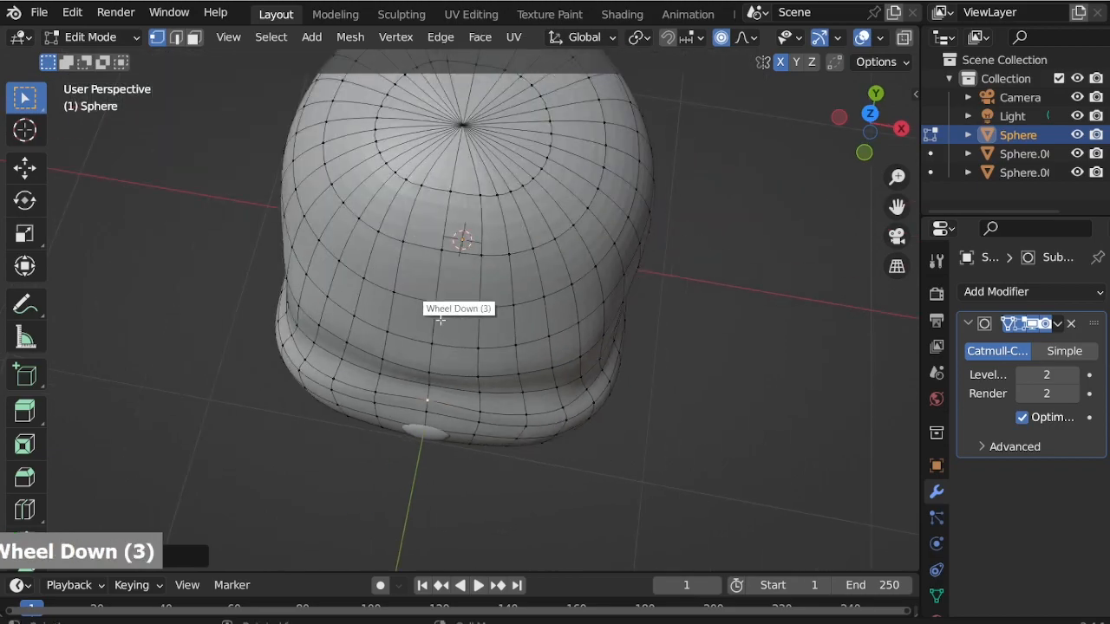
left_click(100, 39)
left_click(114, 64)
middle_click_drag(451, 338, 470, 261)
left_click(97, 36)
left_click(97, 97)
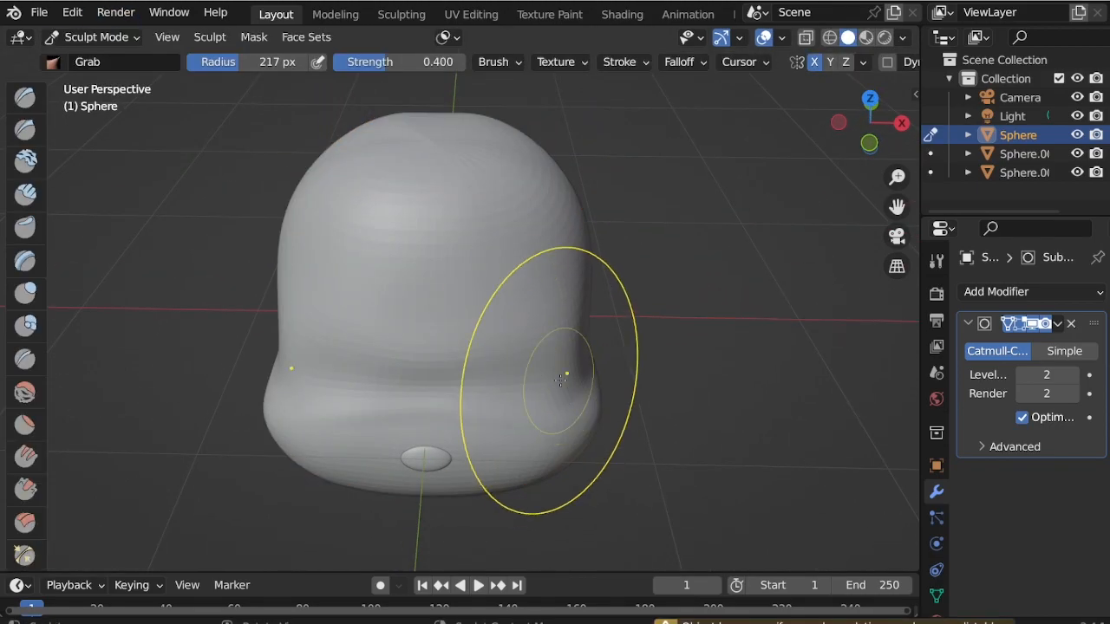
Push the face surface around the eyes and temples inward with the Grab brush and X symmetry so the eyes are exposed.
middle_click_drag(564, 359, 550, 354)
scroll(606, 303, "up", 2)
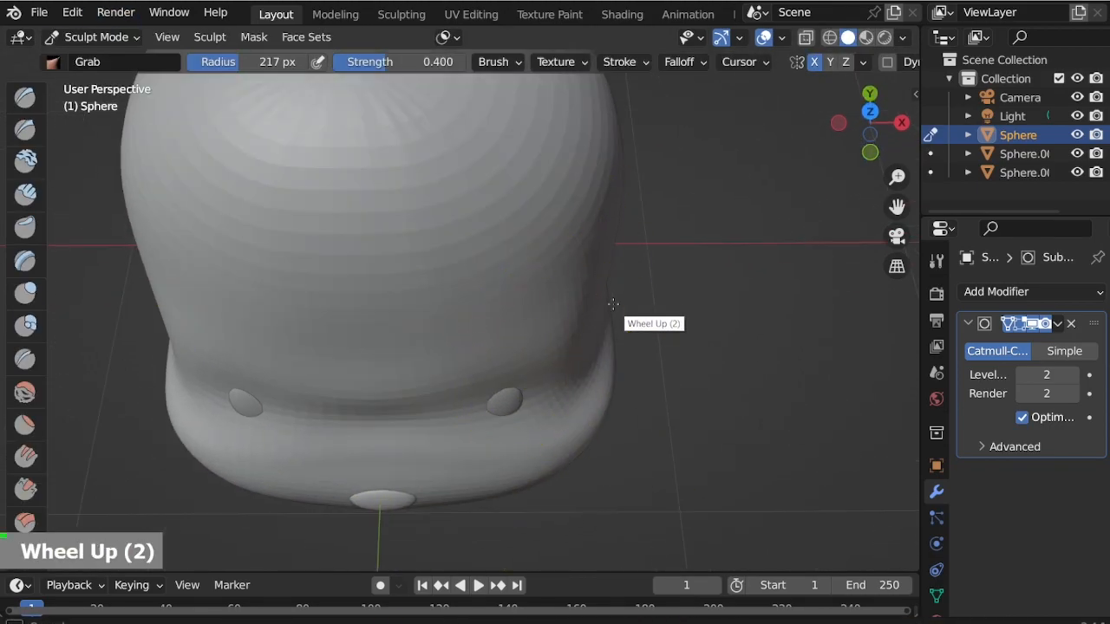
scroll(548, 309, "up", 2)
scroll(323, 376, "down", 2)
scroll(347, 383, "down", 2)
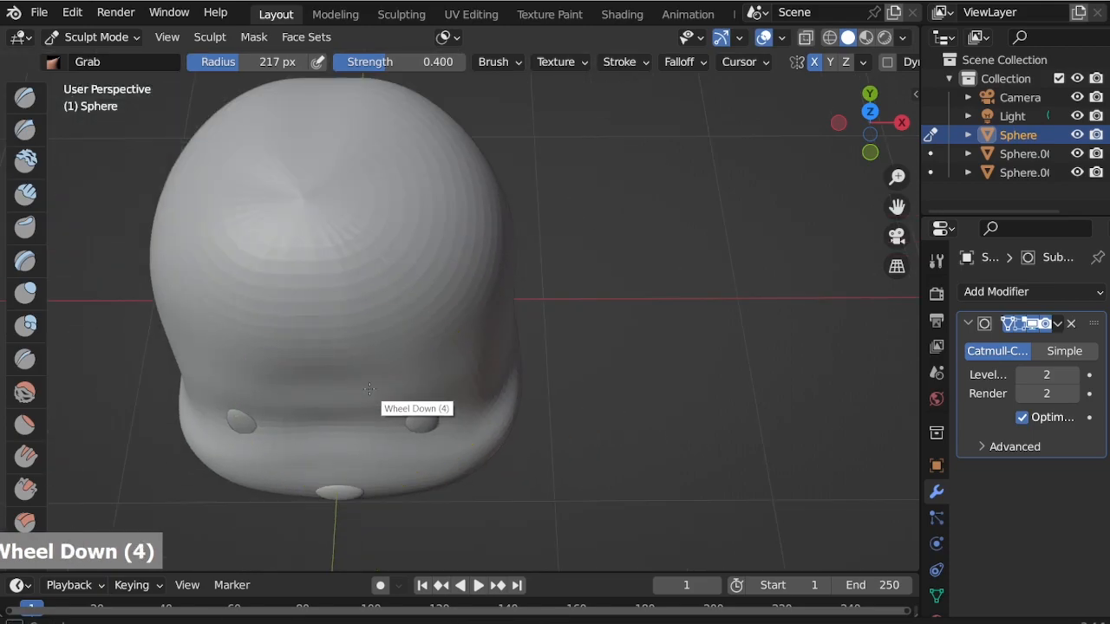
scroll(339, 396, "up", 2)
middle_click_drag(339, 396, 315, 389)
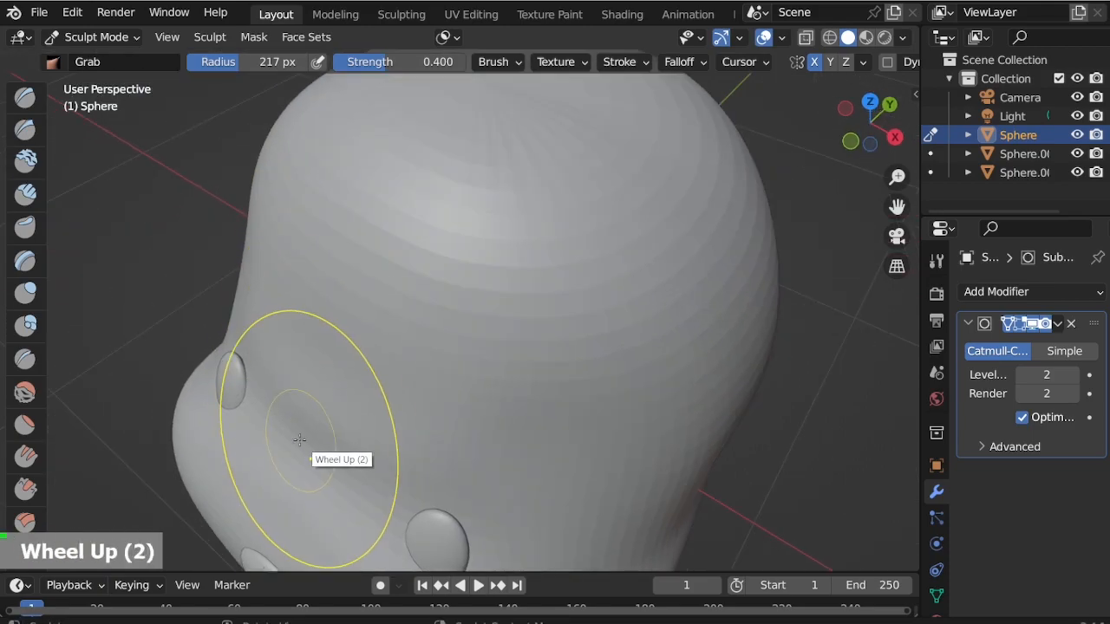
scroll(303, 471, "down", 3)
middle_click_drag(303, 470, 418, 468)
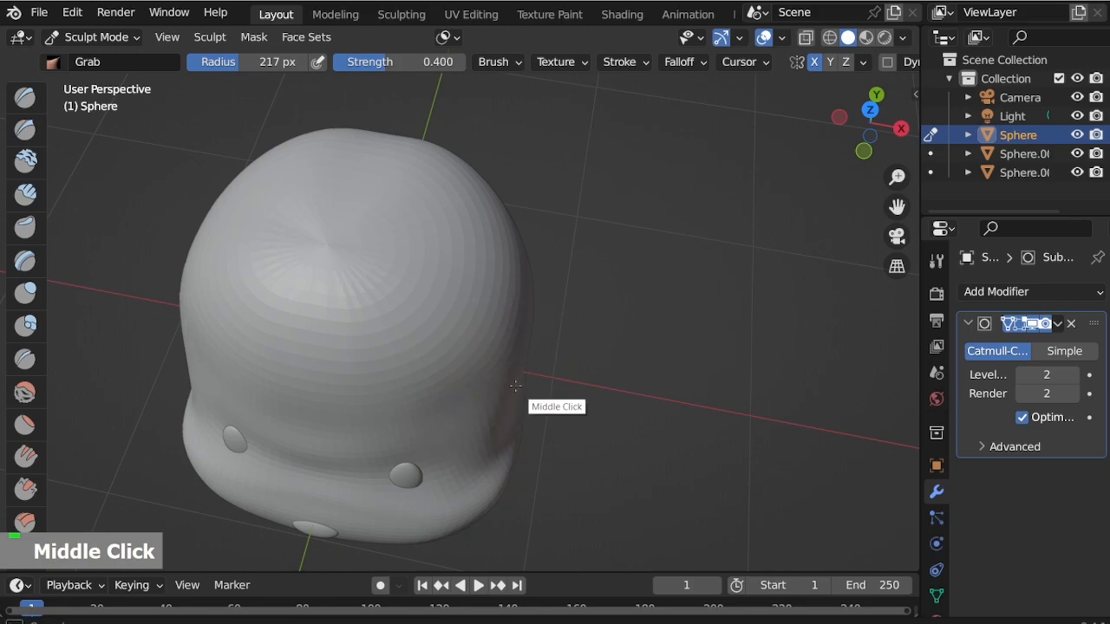
Reshape the crease between the forehead and the muzzle with the Grab brush, working from above the head.
scroll(360, 448, "up", 4)
scroll(339, 423, "down", 4)
middle_click_drag(338, 423, 325, 428)
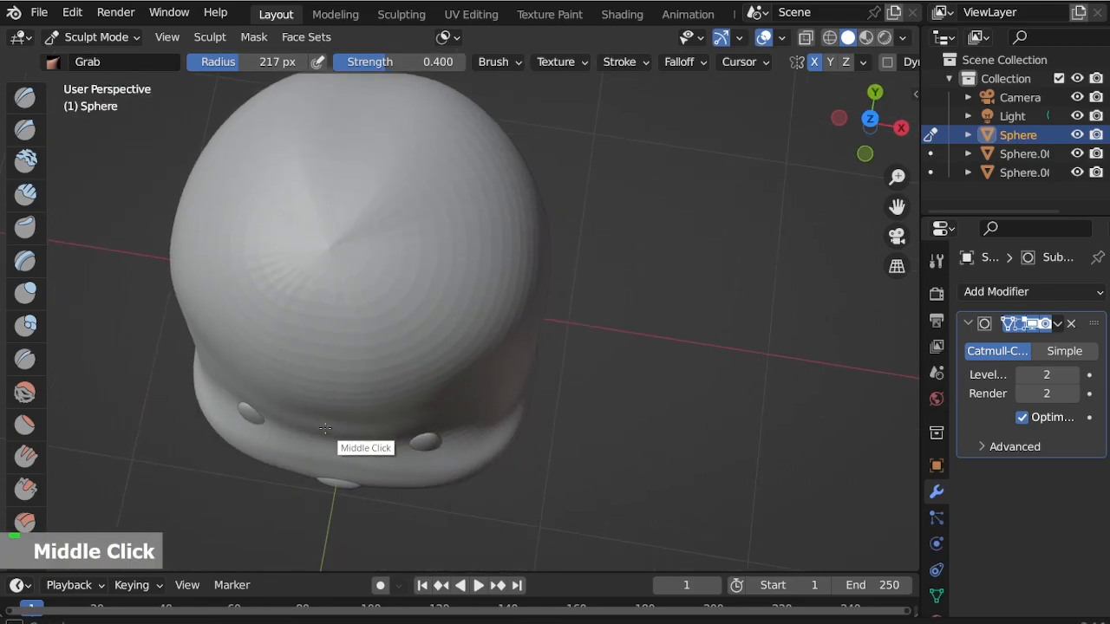
scroll(478, 423, "up", 2)
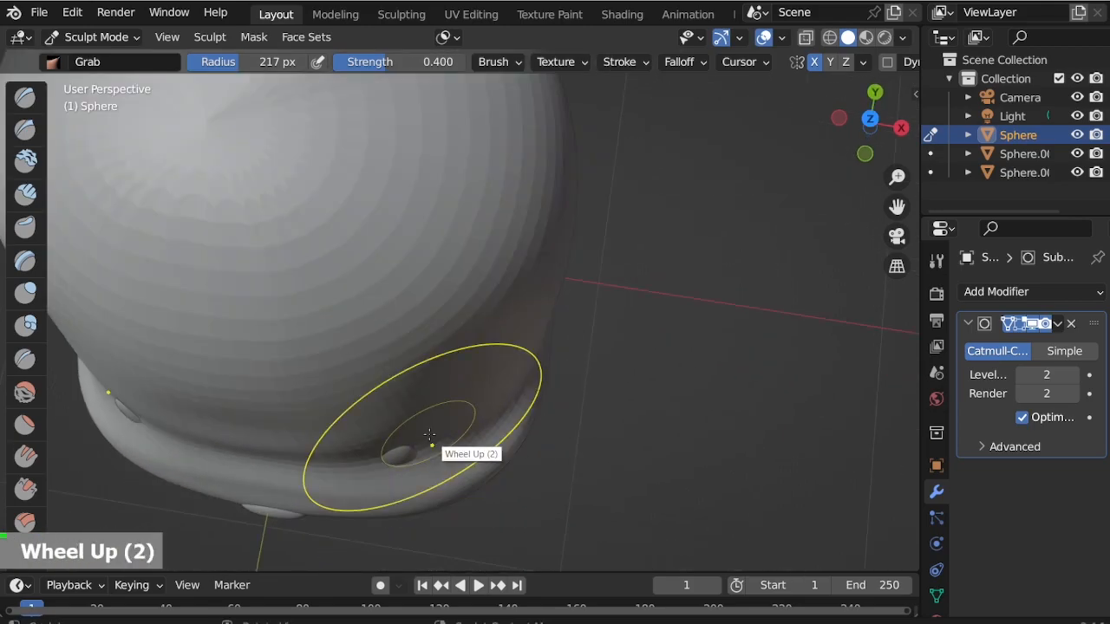
scroll(395, 412, "down", 3)
middle_click_drag(396, 412, 384, 364)
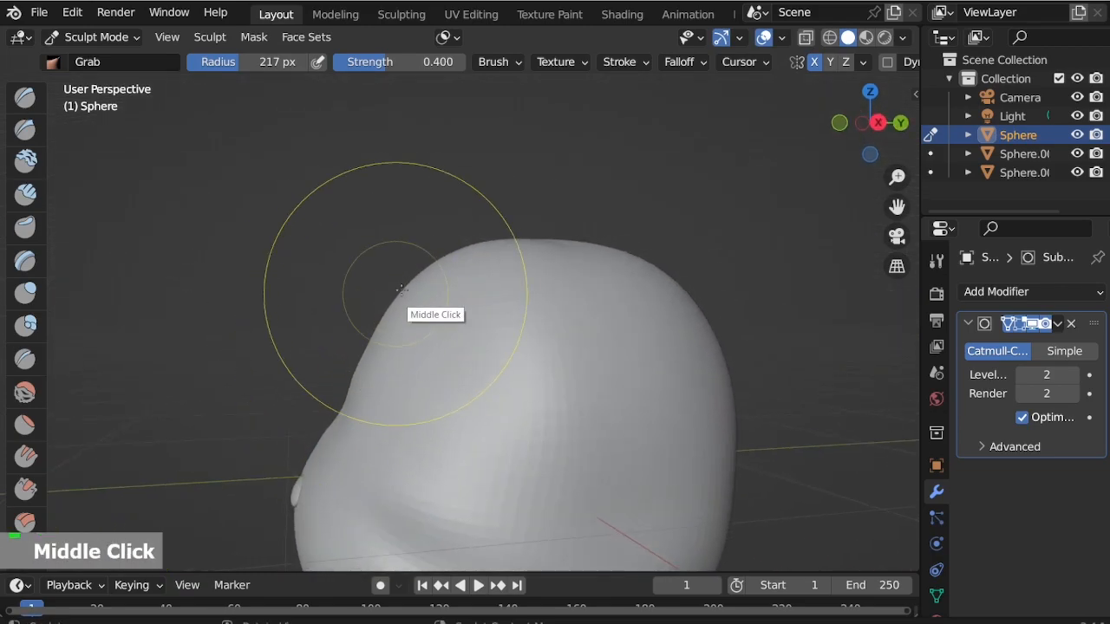
Sculpt the forehead and muzzle bridge with the Grab brush to give the head a rounder brow in profile.
scroll(492, 290, "down", 2)
scroll(447, 452, "up", 2)
middle_click_drag(364, 424, 457, 441)
middle_click_drag(451, 482, 310, 465)
scroll(310, 465, "up", 1)
scroll(384, 409, "down", 6)
middle_click_drag(384, 408, 320, 433)
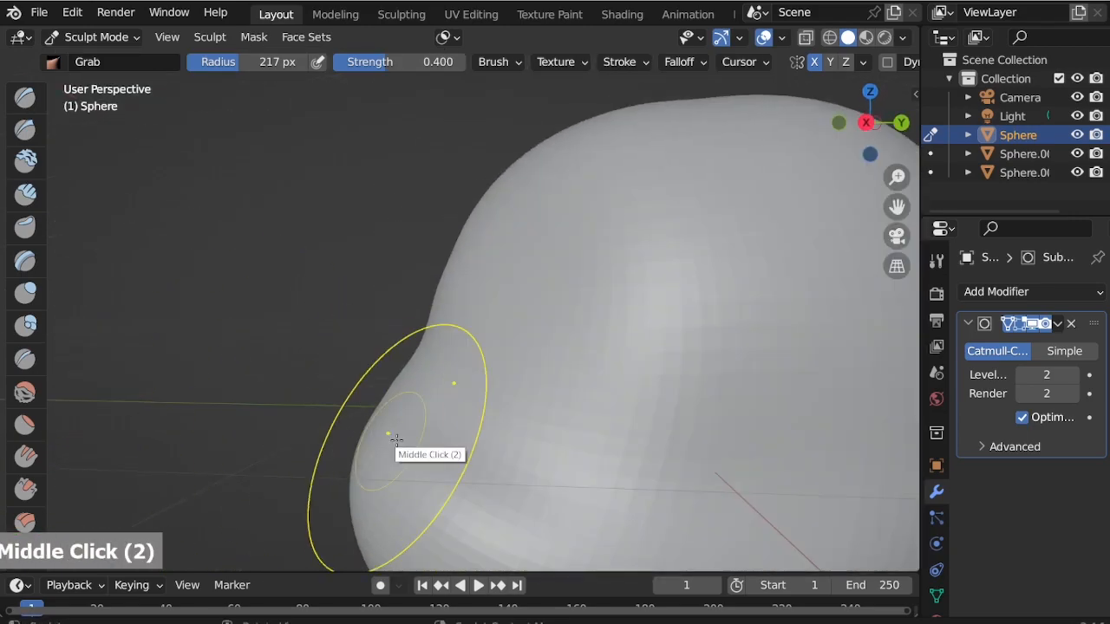
key("KP_3")
scroll(438, 300, "down", 2)
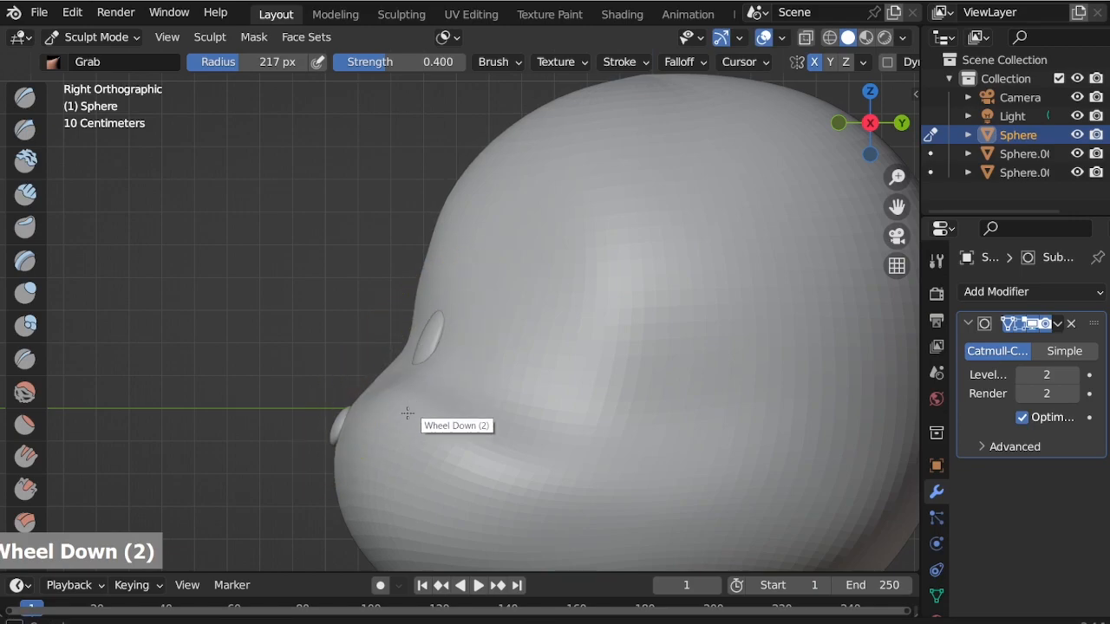
Refine the cheeks, forehead and crown with the Grab brush, checking the head shape from the side and the front.
middle_click_drag(423, 432, 506, 386)
scroll(475, 396, "down", 1)
scroll(477, 395, "up", 2)
scroll(488, 404, "up", 2)
scroll(568, 359, "down", 4)
mouse_move(575, 357)
middle_mouse_down()
mouse_move(503, 378)
mouse_move(583, 331)
mouse_move(411, 378)
mouse_move(485, 285)
mouse_move(538, 395)
mouse_move(525, 422)
mouse_move(404, 453)
mouse_move(685, 399)
mouse_move(768, 364)
mouse_move(754, 347)
middle_mouse_up()
scroll(407, 381, "up", 1)
scroll(442, 143, "down", 3)
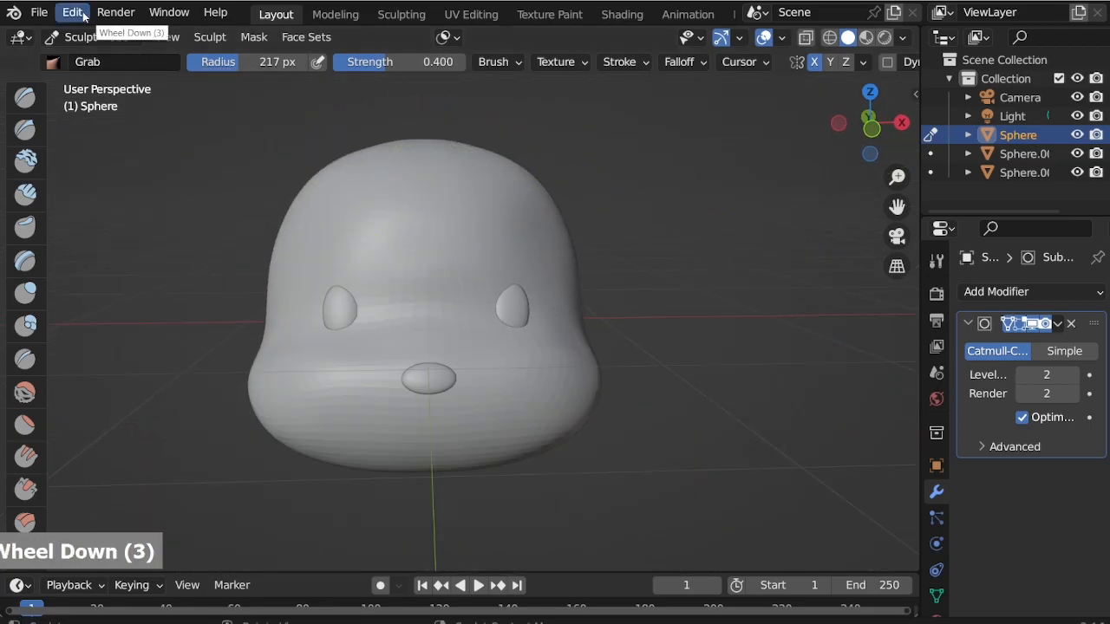
Return to Object Mode, select the mirrored eyes and move them forward along Y out of the face.
left_click(93, 37)
left_click(97, 60)
left_click(523, 305)
scroll(526, 305, "up", 3)
middle_click_drag(525, 306, 493, 334)
key("g")
key("y")
left_click(498, 354)
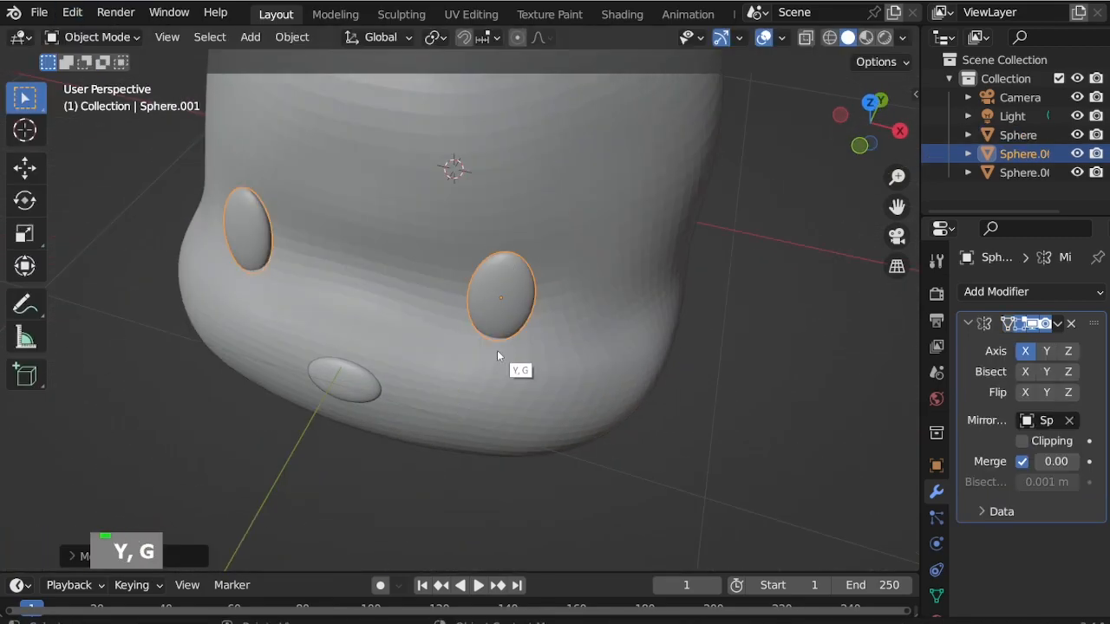
Rotate and reposition the eyes in the top view to follow the curve of the face.
key("KP_7")
scroll(523, 303, "up", 4)
key("r")
left_click(595, 304)
key("g")
left_click(587, 304)
key("r")
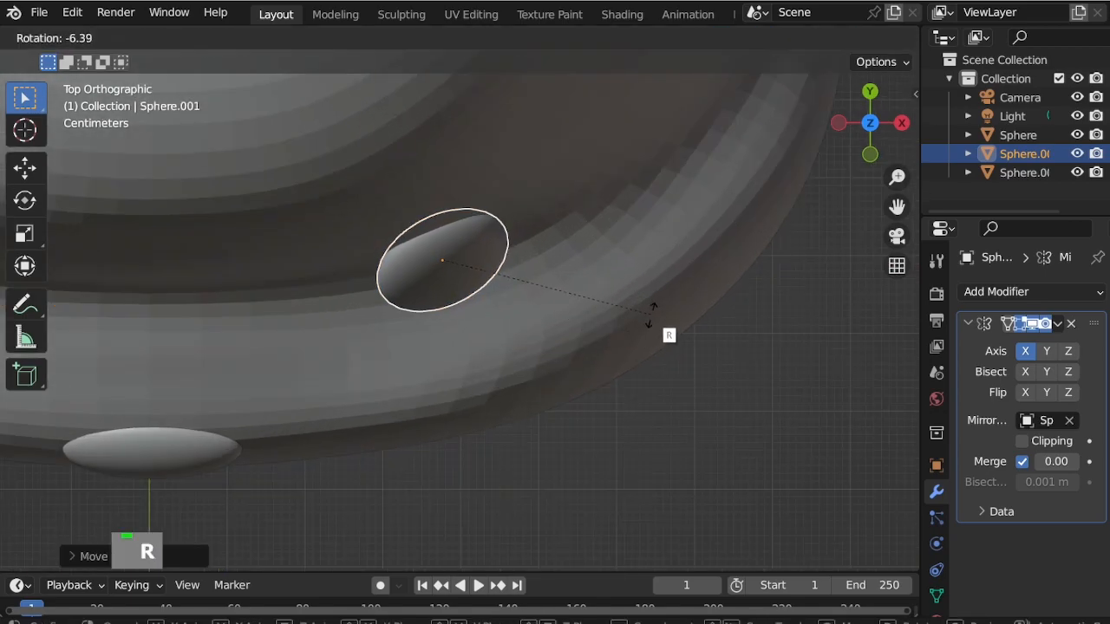
left_click(650, 314)
Tilt the eyes in the right view to match the face slope and move them against the surface.
key("KP_3")
key("r")
left_click(659, 307)
key("g")
left_click(649, 305)
scroll(669, 347, "down", 2)
middle_click_drag(649, 306, 584, 286)
scroll(584, 286, "up", 2)
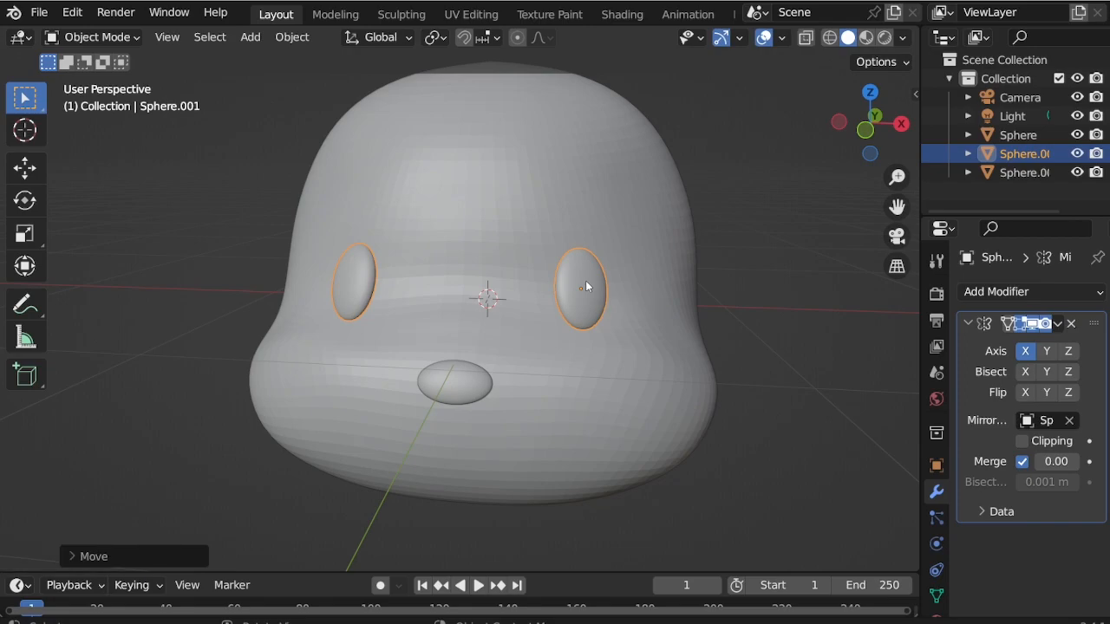
Add the nose to the selection, set the pivot point to Individual Origins, and scale the eyes and nose down slightly.
left_click(459, 384, "shift")
key("s")
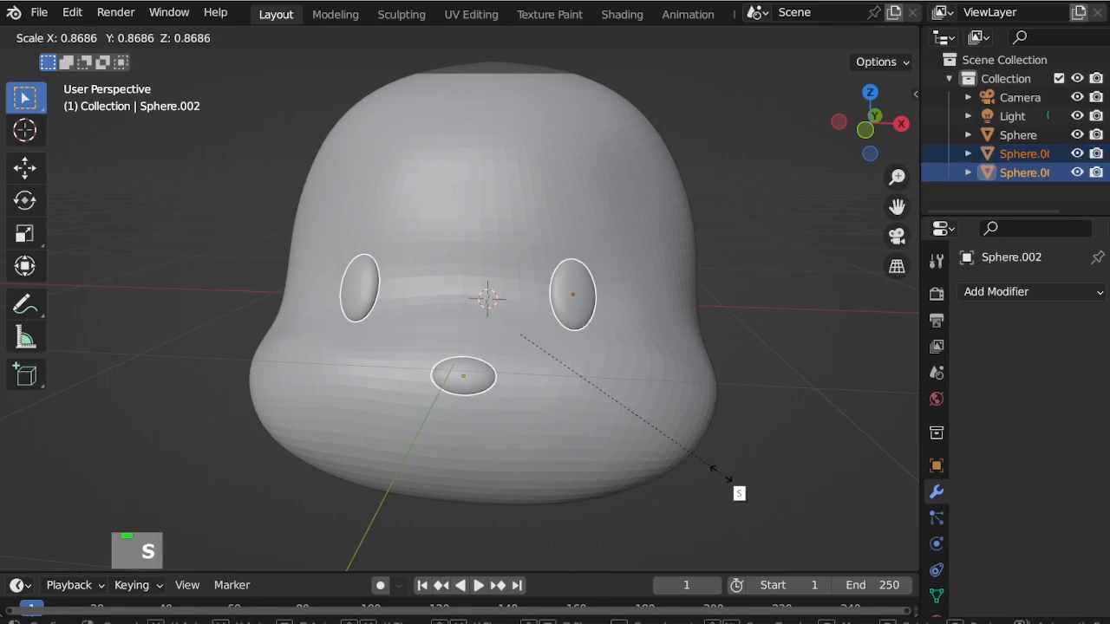
key("Escape")
left_click(465, 38)
left_click(508, 96)
key("s")
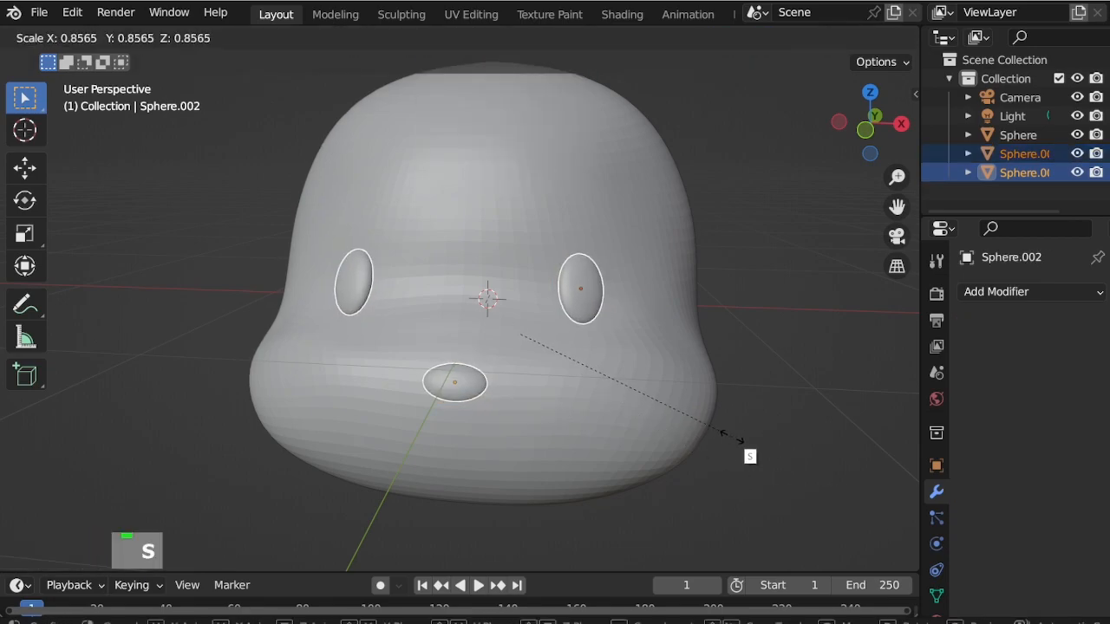
left_click(734, 403)
Move only the eyes slightly lower and farther apart in the front view.
key("KP_1")
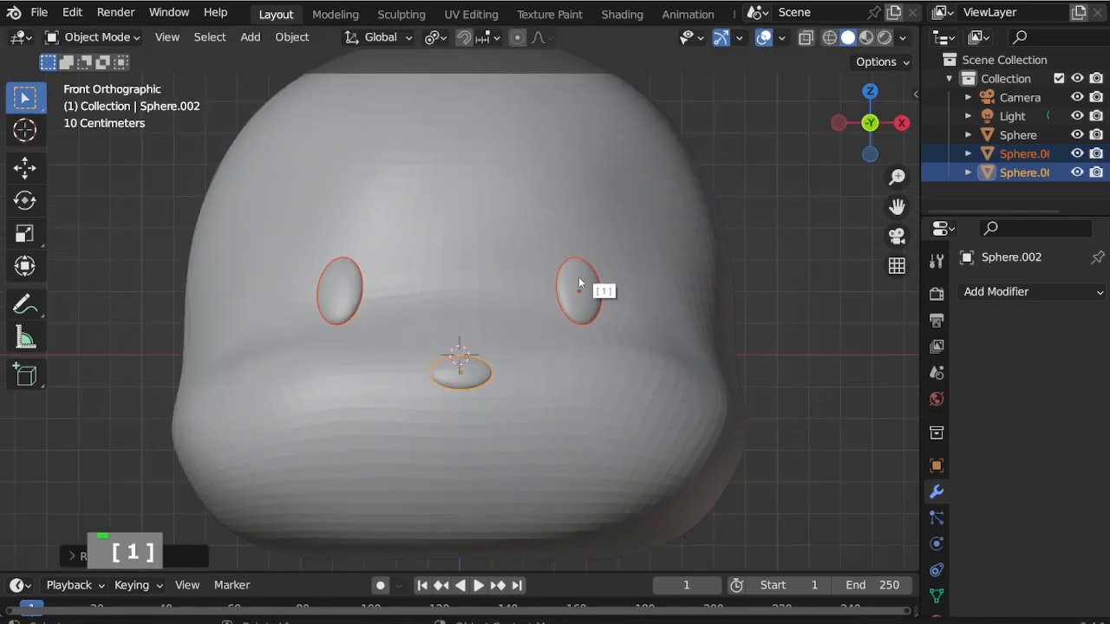
key("g")
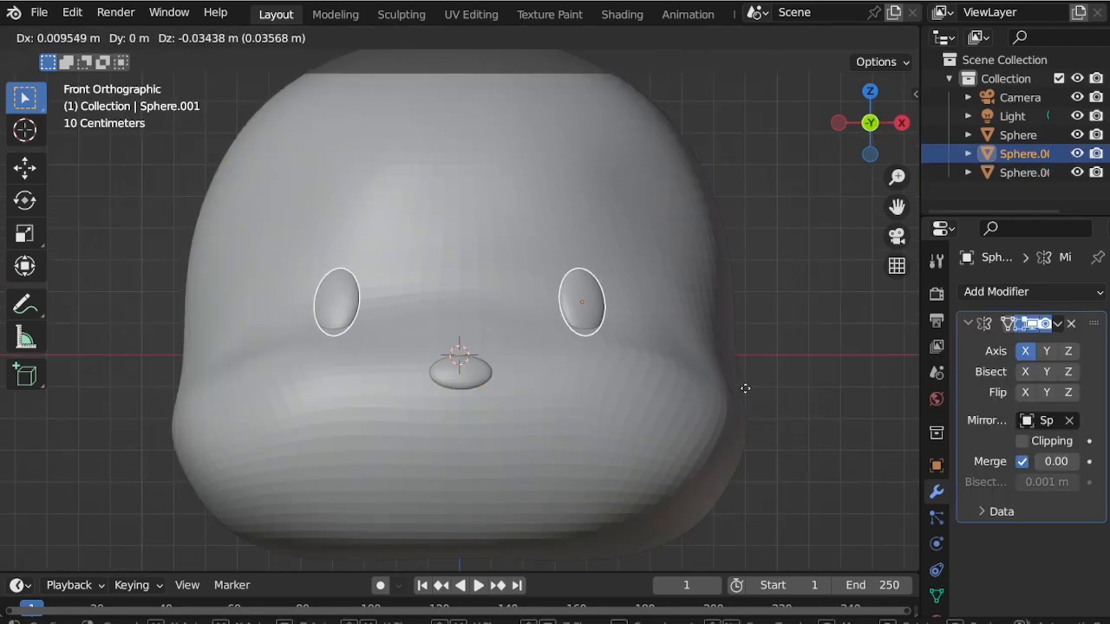
left_click(742, 393)
key("g")
Shift the eyes in the top view to seat them against the face surface.
key("KP_7")
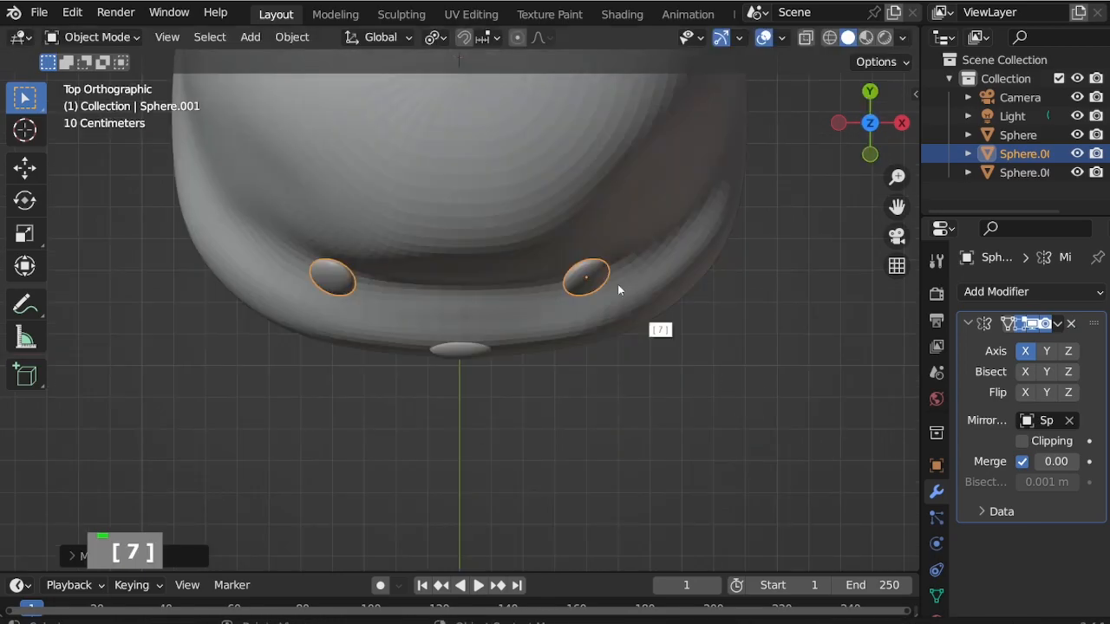
scroll(678, 327, "up", 6)
key("g")
left_click(675, 311)
Adjust the eyes' tilt in the right view and check their placement from the front.
key("KP_3")
key("r")
left_click(669, 297)
key("KP_1")
scroll(659, 300, "down", 9)
mouse_move(659, 300)
middle_mouse_down()
mouse_move(649, 320)
mouse_move(657, 309)
middle_mouse_up()
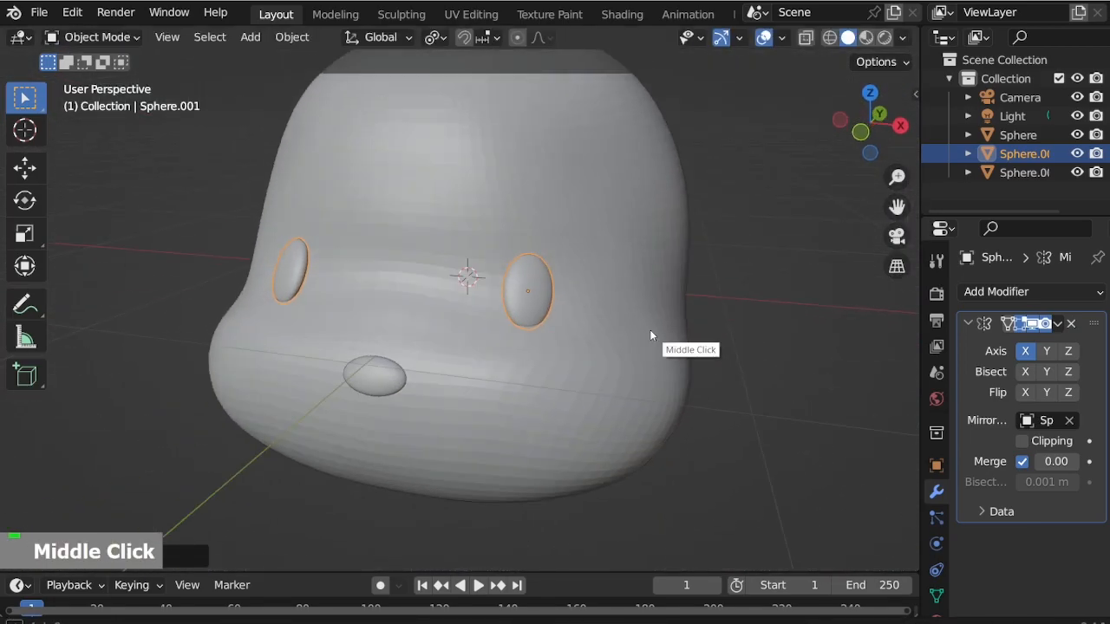
Move the nose along the Y axis to seat it against the muzzle and check the face in camera view.
left_click(650, 293)
right_click(650, 293)
left_click(649, 285)
mouse_move(684, 346)
middle_mouse_down()
mouse_move(694, 361)
mouse_move(638, 356)
middle_mouse_up()
scroll(456, 332, "up", 6)
left_click(456, 334)
key("g")
key("y")
left_click(461, 360)
scroll(520, 309, "down", 5)
middle_click_drag(519, 308, 531, 334)
key("KP_0")
scroll(439, 303, "up", 4)
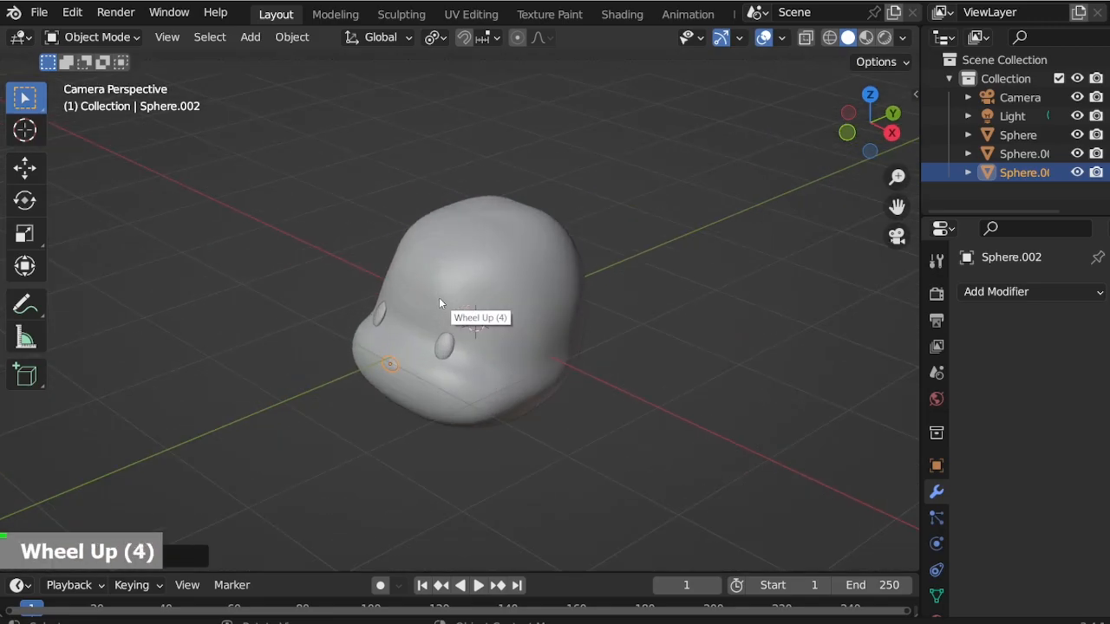
scroll(433, 312, "up", 2)
middle_click_drag(485, 243, 562, 192)
scroll(555, 204, "up", 6)
mouse_move(530, 261)
middle_mouse_down()
mouse_move(495, 324)
mouse_move(455, 213)
middle_mouse_up()
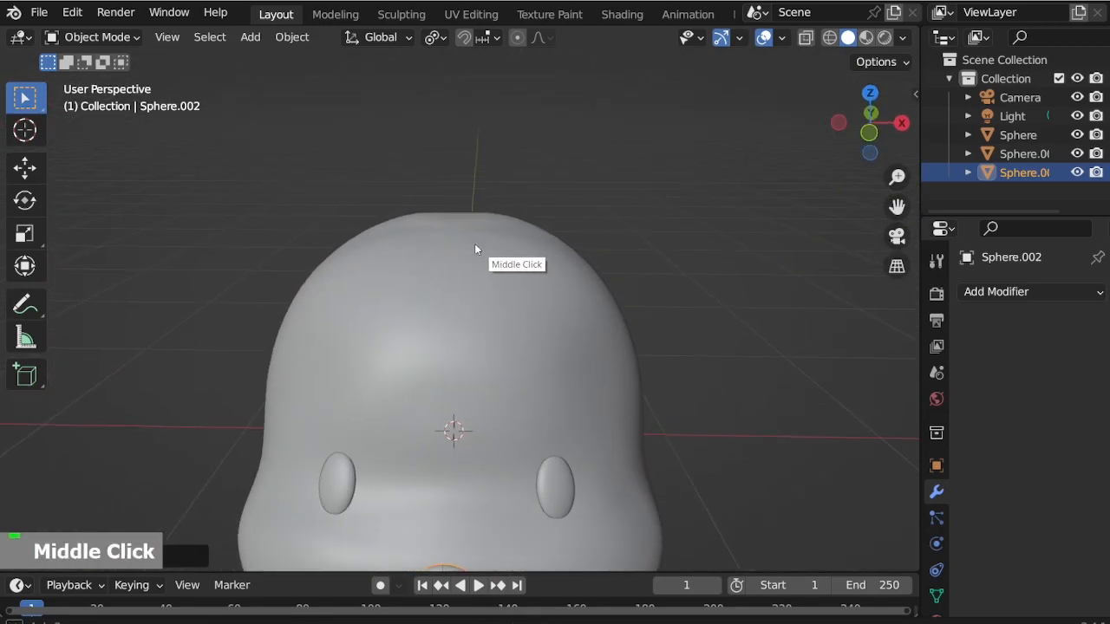
left_click(95, 37)
left_click(86, 100)
scroll(496, 143, "up", 3)
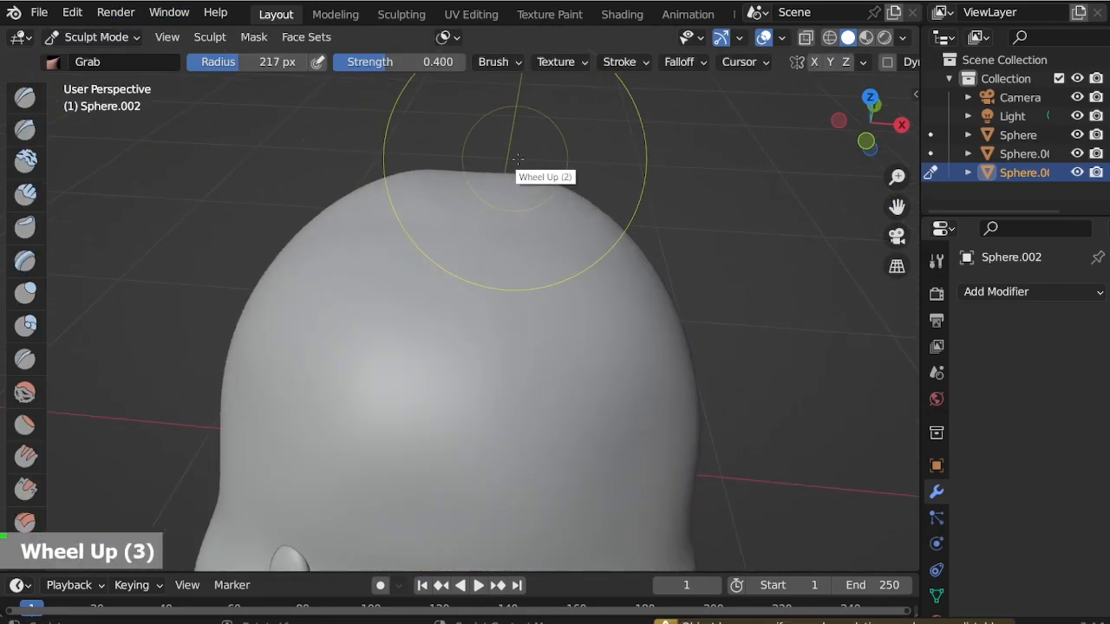
scroll(549, 209, "up", 2)
scroll(632, 143, "down", 5)
left_click(95, 37)
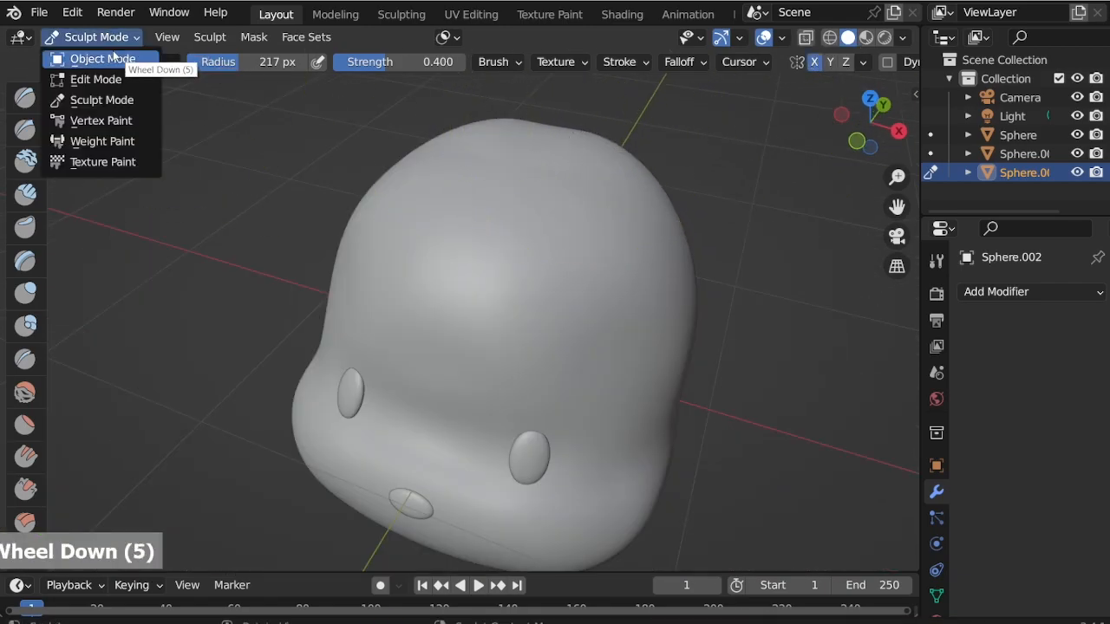
left_click(97, 70)
Put the head into Sculpt Mode and round the crown with the Grab brush from the right and front views.
left_click(96, 36)
left_click(87, 100)
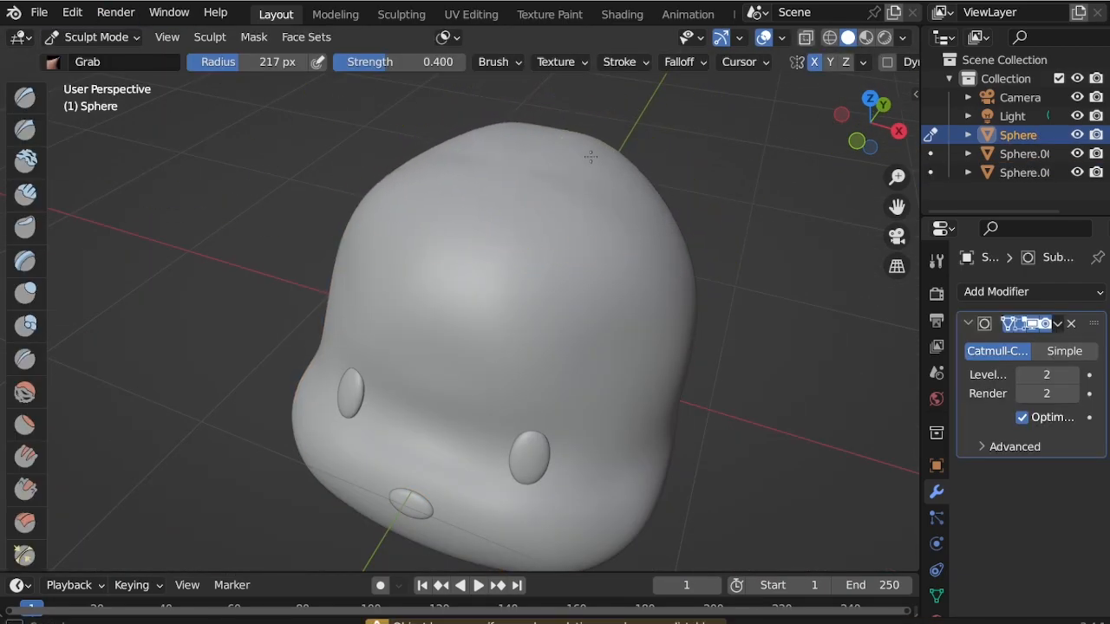
key("KP_3")
scroll(552, 163, "up", 3)
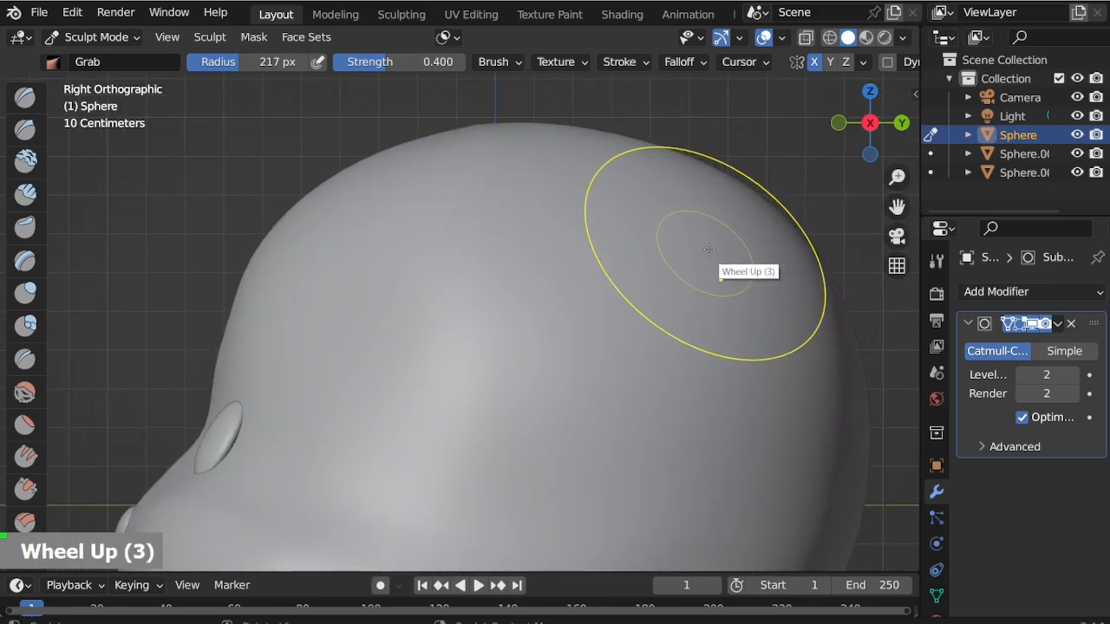
middle_click_drag(707, 251, 631, 204)
scroll(621, 189, "up", 2)
key("KP_1")
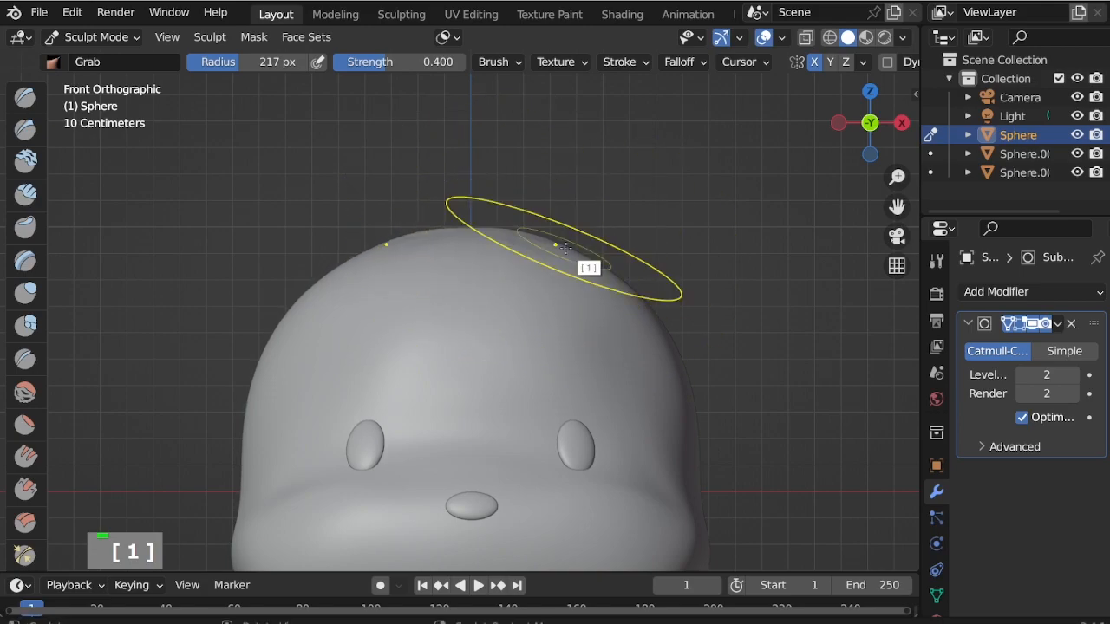
scroll(469, 216, "up", 2)
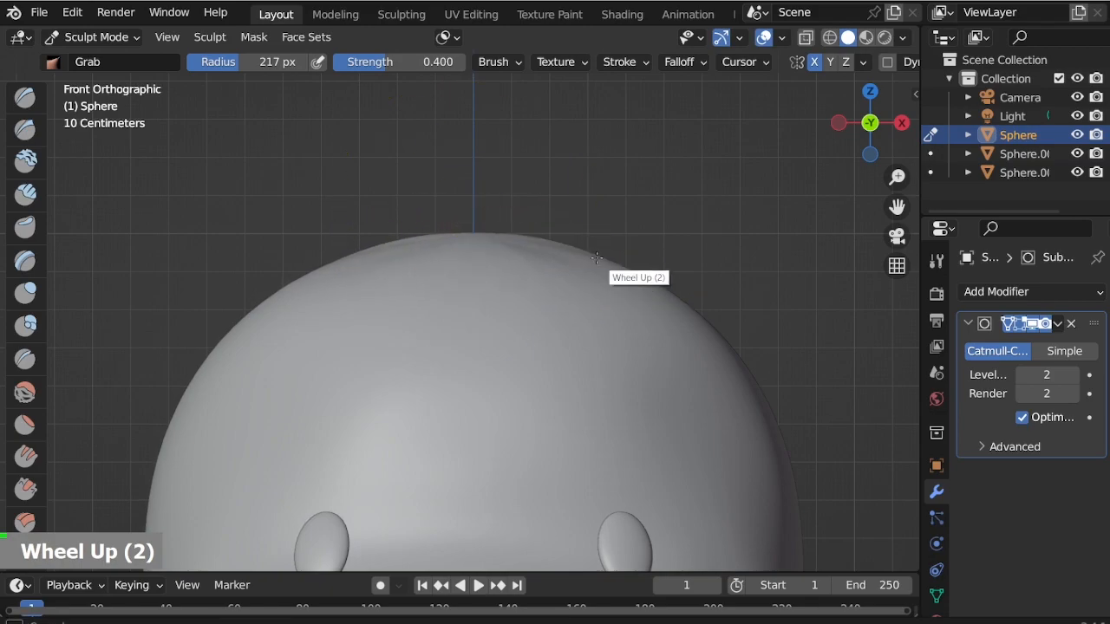
Pull out the uneven spots on top of the head with the Grab brush, working from angled views.
key("KP_3")
middle_click_drag(602, 257, 493, 182)
scroll(497, 240, "up", 2)
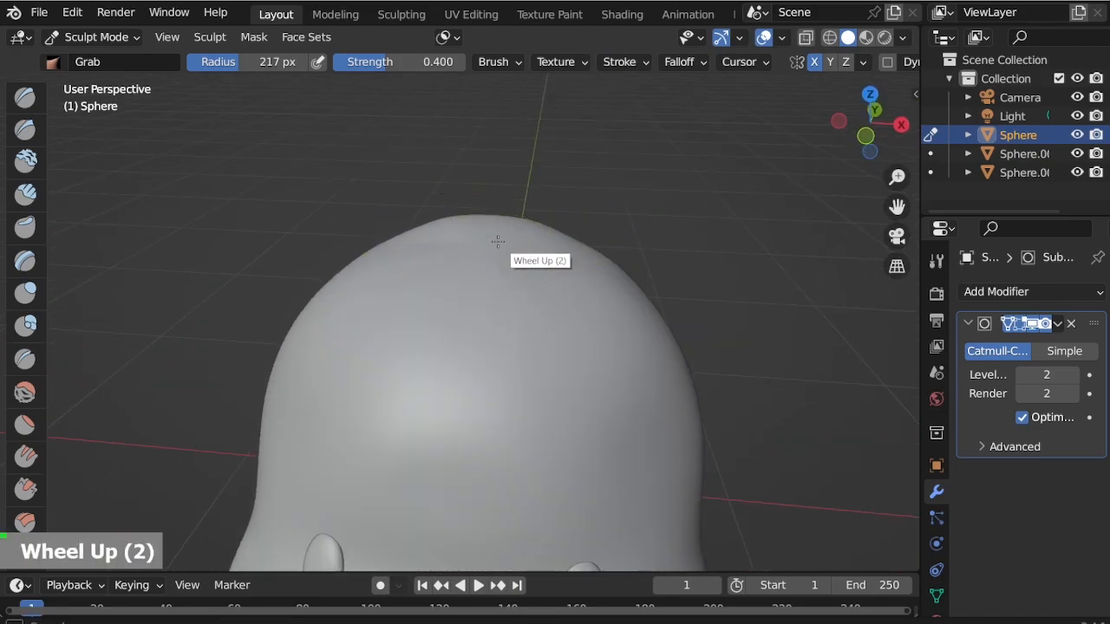
middle_click_drag(526, 243, 516, 222)
middle_click_drag(613, 267, 539, 234)
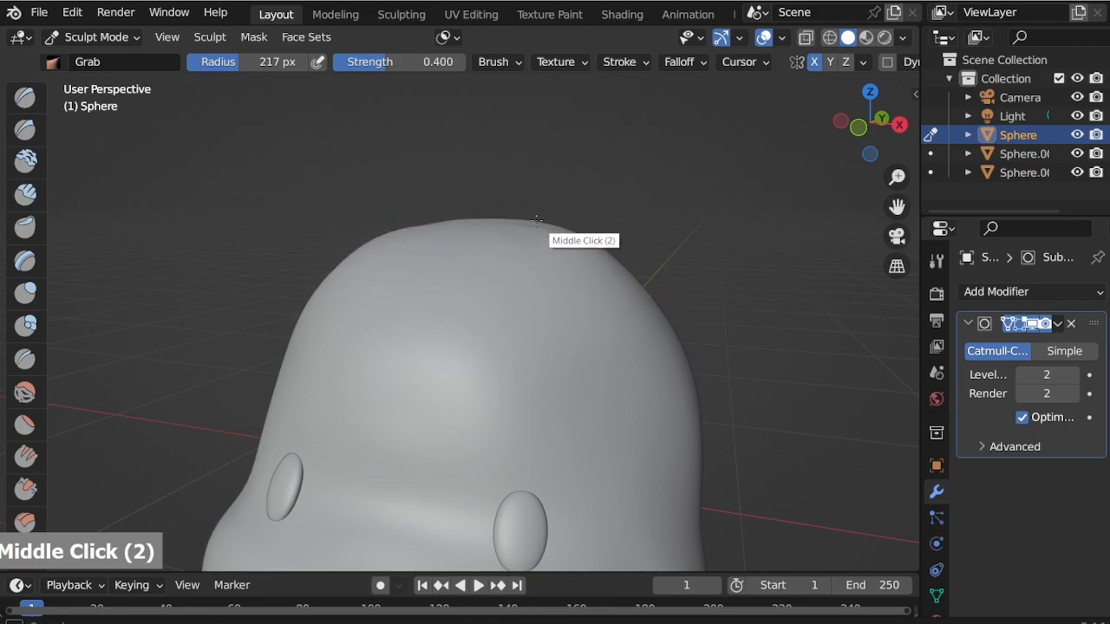
middle_click_drag(553, 218, 589, 242)
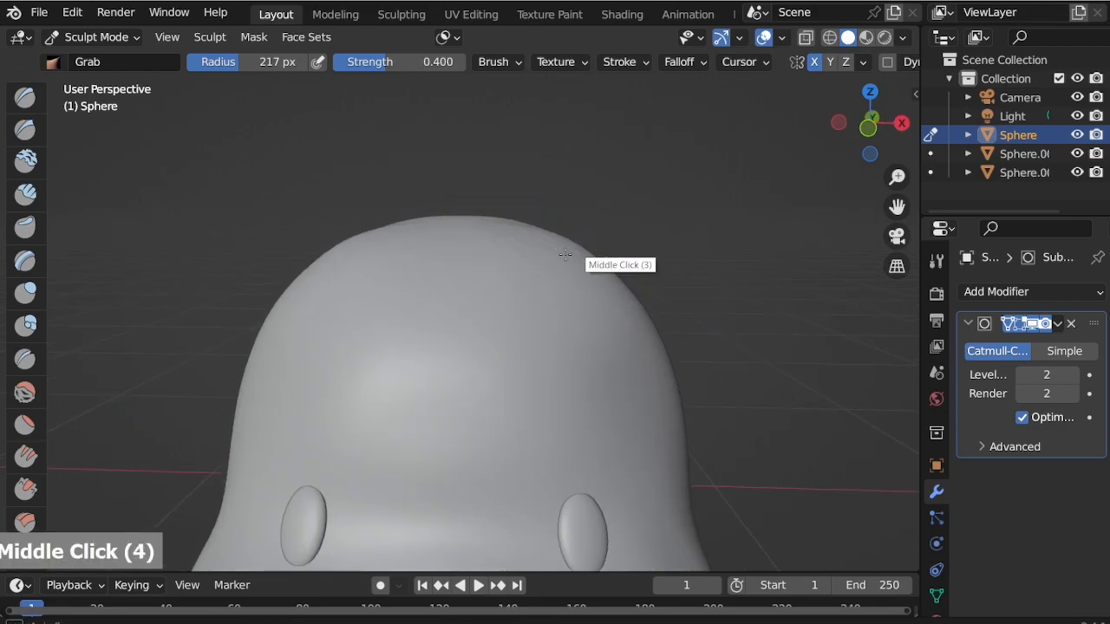
scroll(589, 239, "up", 2)
Refine the crown's profile with the Grab brush, checking it from the right, front and top.
key("KP_3")
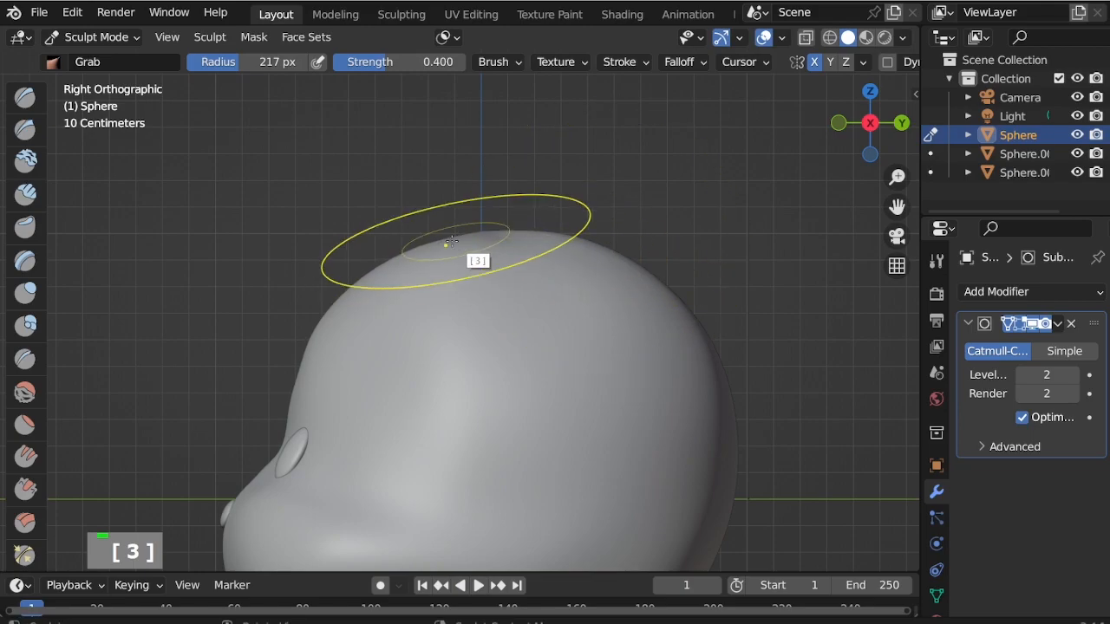
middle_click_drag(630, 288, 624, 325)
scroll(624, 325, "down", 1)
scroll(542, 256, "up", 1)
key("KP_1")
scroll(537, 317, "down", 1)
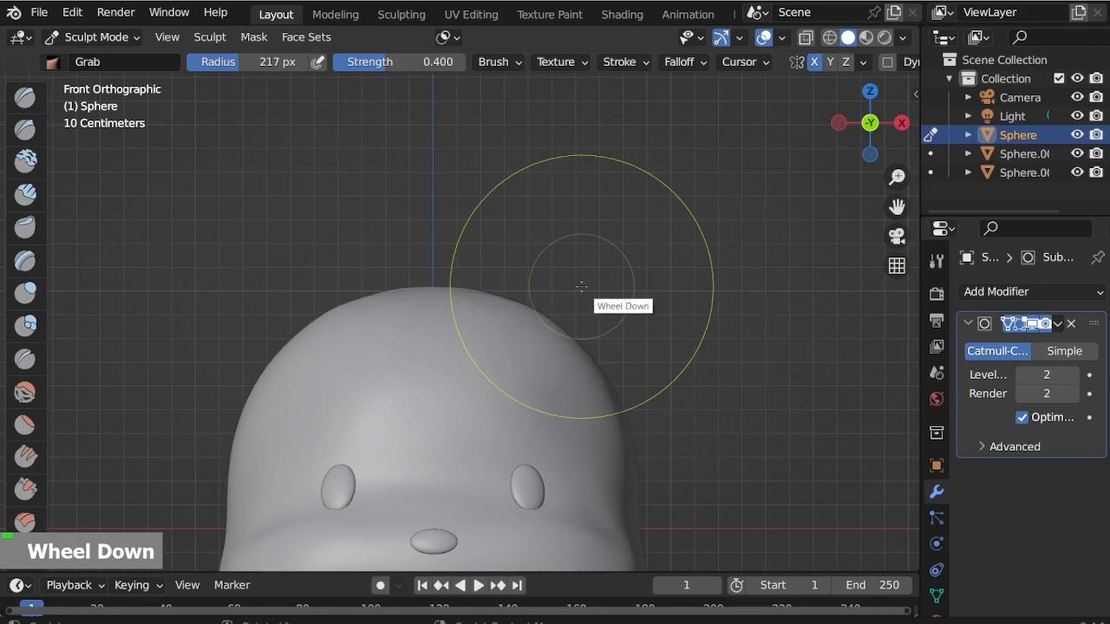
key("KP_3")
key("KP_7")
scroll(462, 210, "up", 4)
middle_click_drag(458, 218, 444, 291)
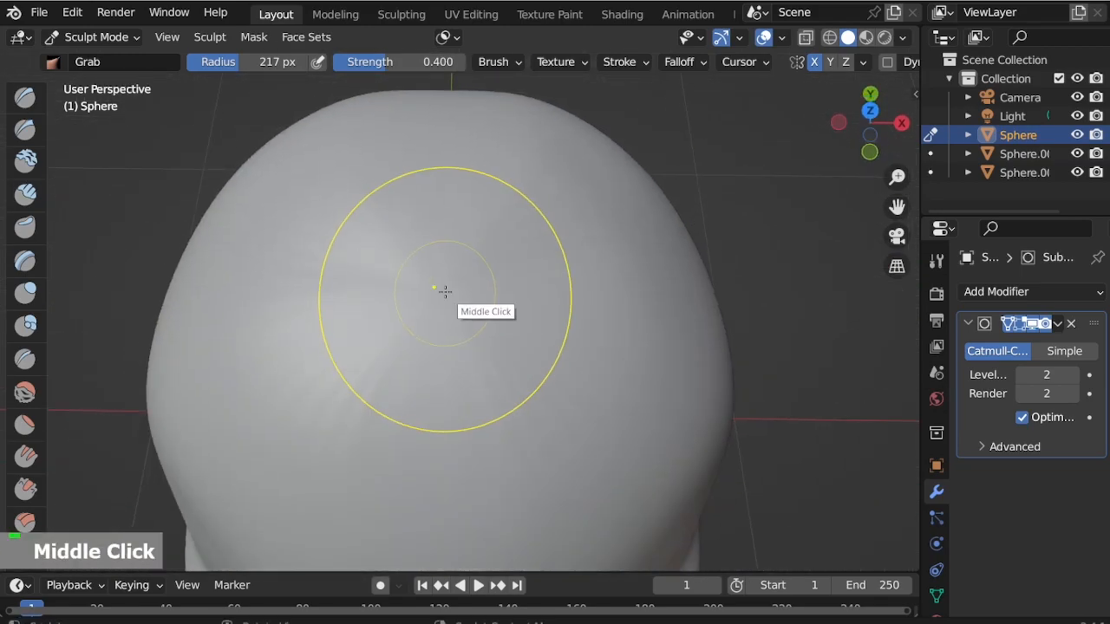
Return the head to Object Mode, frame it in the front view and save the file.
left_click(95, 36)
left_click(87, 57)
scroll(585, 165, "down", 2)
middle_click_drag(585, 165, 530, 323)
scroll(590, 274, "up", 1)
scroll(590, 271, "down", 2)
key("KP_1")
key("ctrl+s")
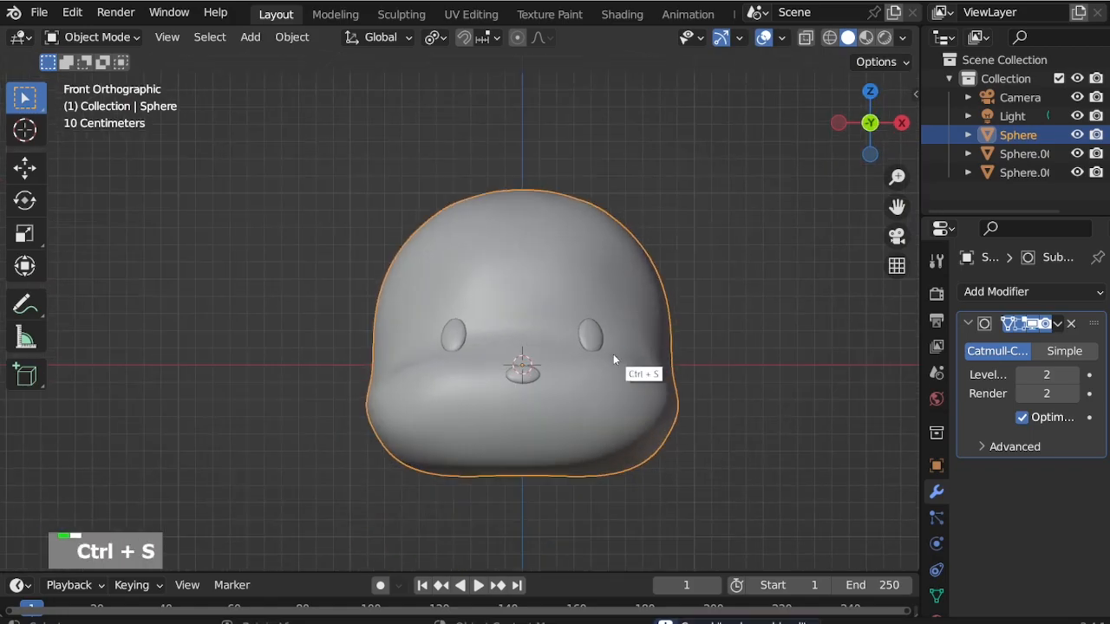
Add a UV sphere for an ear and move it above the head.
left_click(692, 461)
key("shift+a")
mouse_move(624, 261)
left_click(784, 317)
middle_click_drag(548, 340, 495, 400)
key("g")
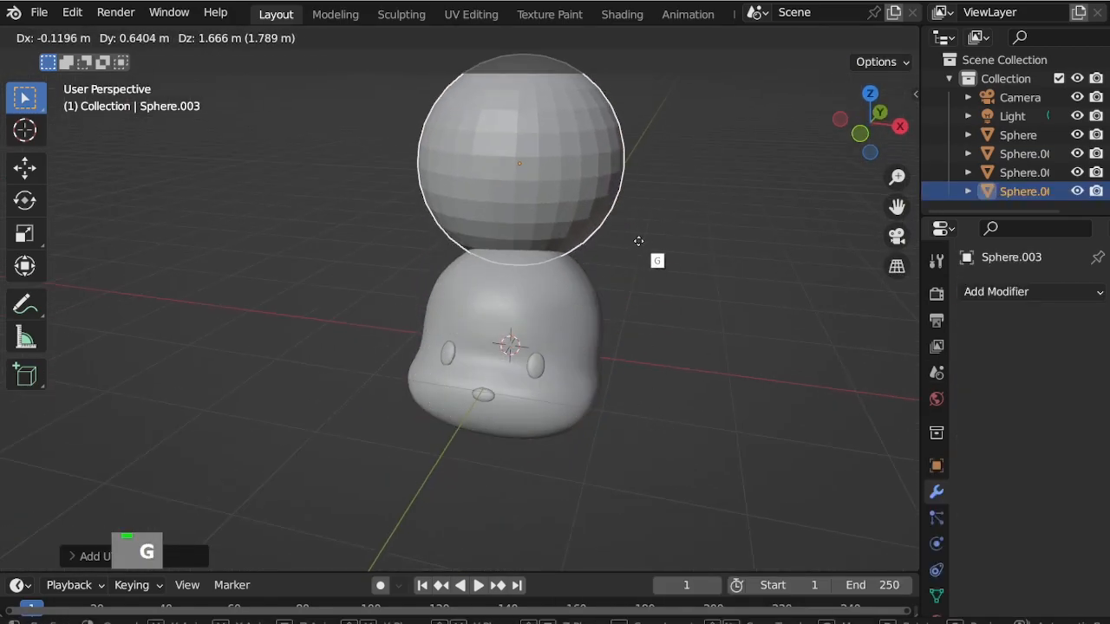
left_click(636, 217)
Scale the new sphere down so it is smaller than the head.
scroll(561, 116, "down", 4)
scroll(587, 187, "up", 3)
key("s")
left_click(612, 372)
Stretch the sphere's top vertex upward along Z with smooth proportional editing to form a long teardrop.
scroll(534, 256, "up", 7)
key("Tab")
middle_click_drag(530, 257, 541, 262)
left_click(531, 234)
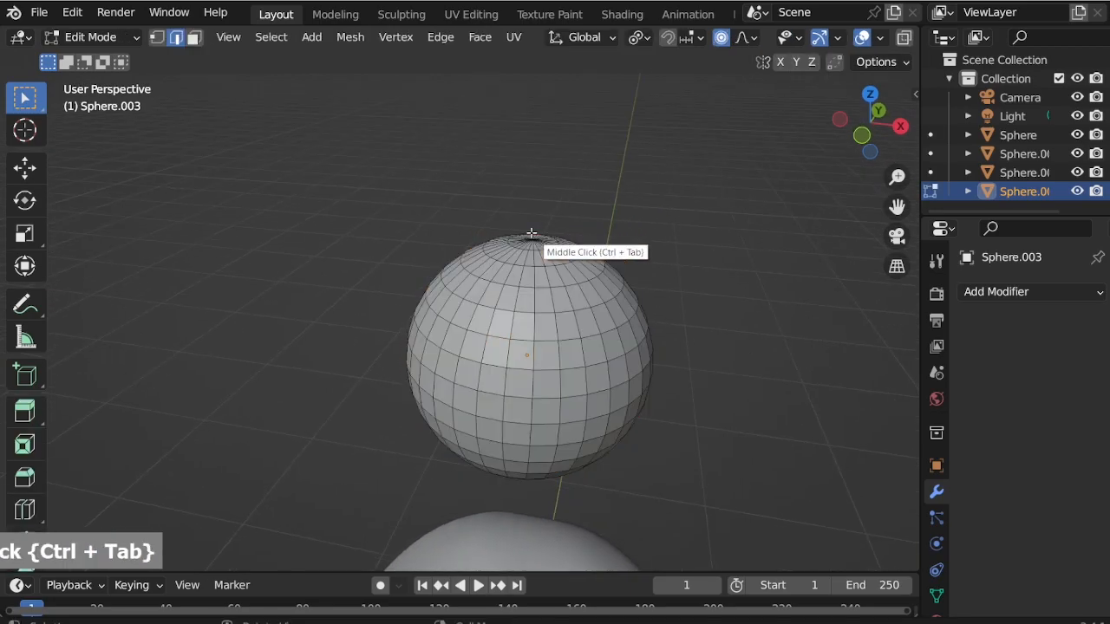
key("g")
scroll(607, 346, "up", 9)
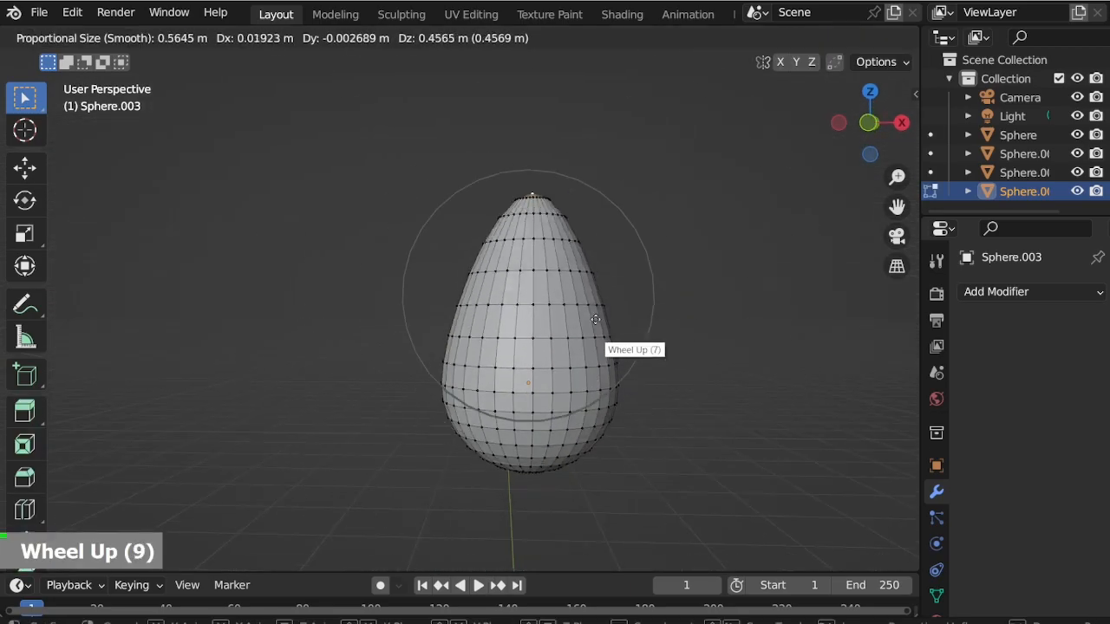
key("z")
scroll(593, 201, "down", 2)
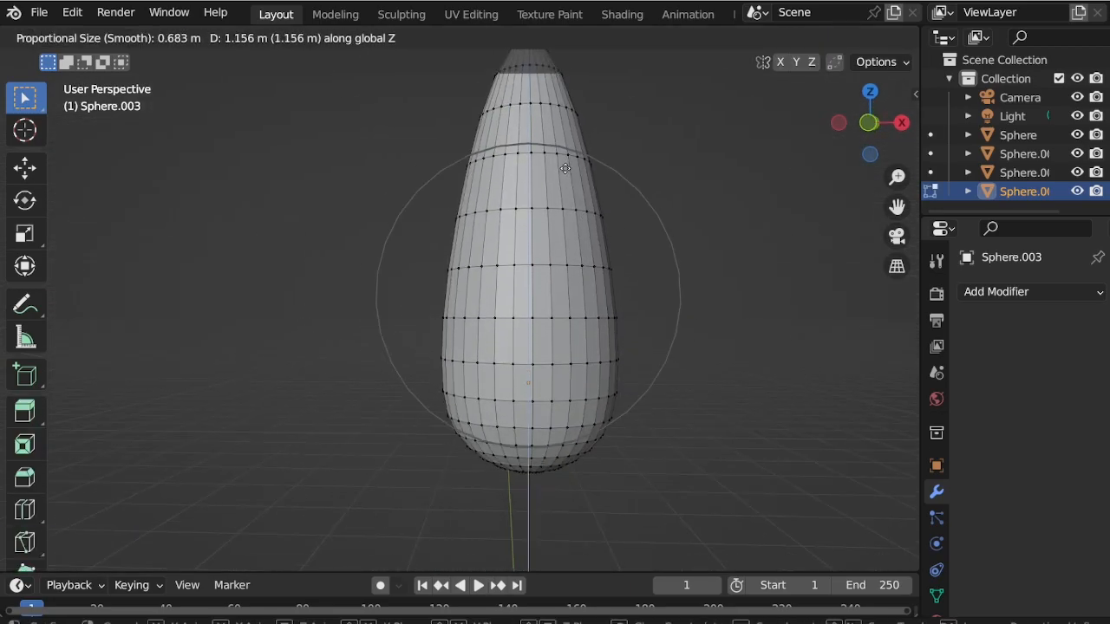
left_click(607, 212)
Scale the whole teardrop mesh down, then pull its tip farther up along Z.
scroll(614, 217, "down", 5)
key("a")
key("s")
left_click(637, 342)
scroll(540, 205, "up", 4)
left_click(520, 177)
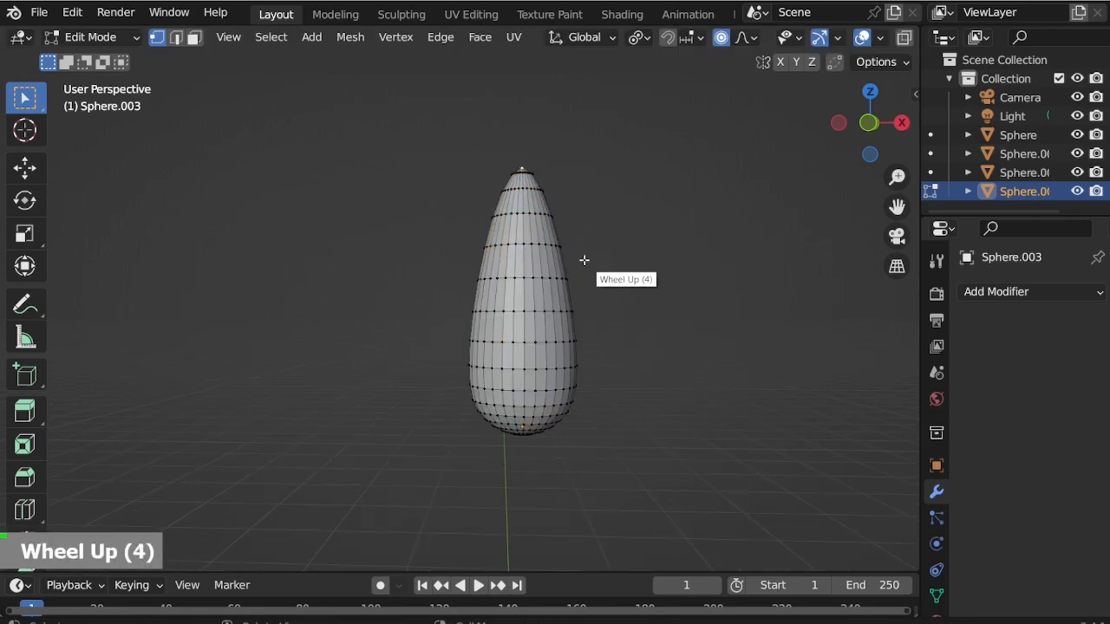
key("g")
key("z")
left_click(604, 211)
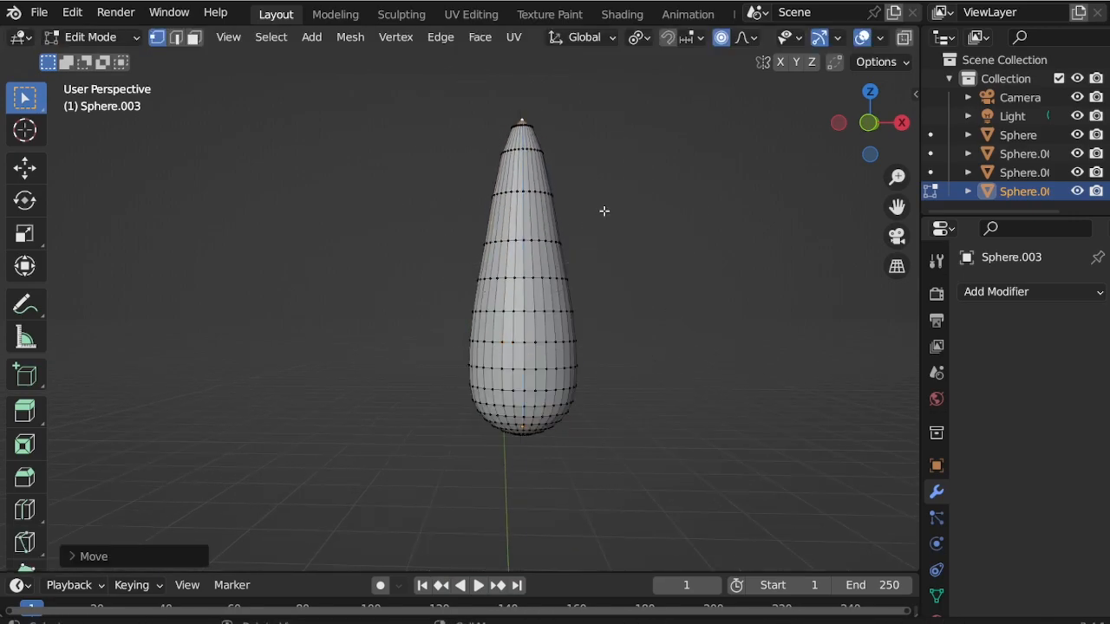
Flatten the teardrop along the Y axis in Object Mode, finishing the thickness in the right view.
key("ctrl+Tab")
middle_click_drag(614, 272, 624, 312)
key("s")
key("y")
left_click(564, 339)
key("KP_3")
key("s")
key("y")
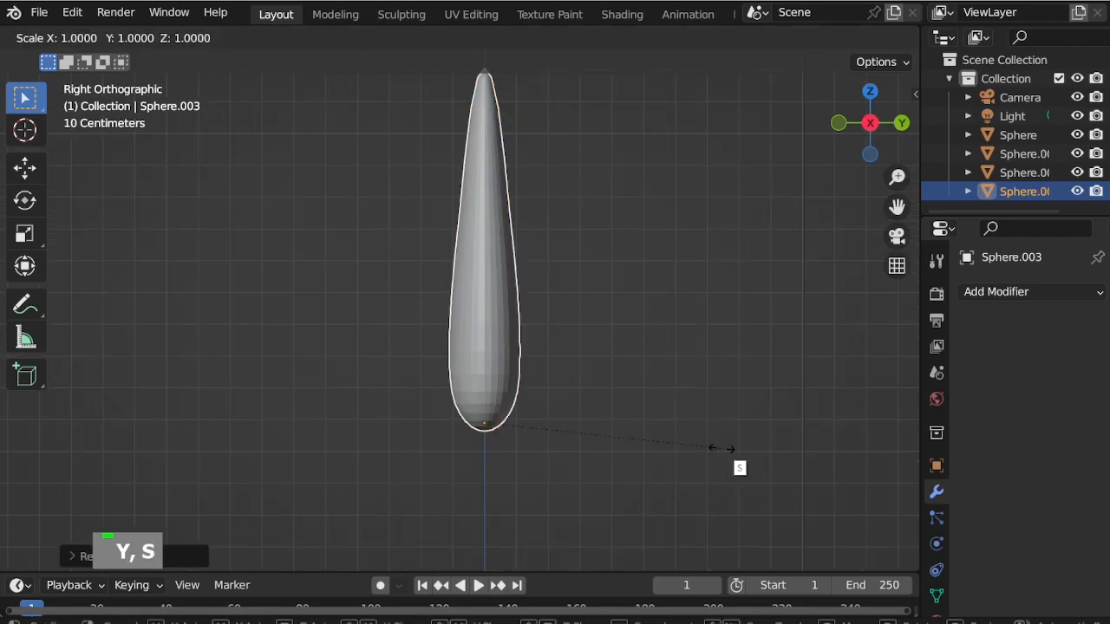
left_click(644, 440)
Add two loop cuts near the ear's tip and scale each one slightly outward to round the outline.
middle_click_drag(542, 290, 634, 311)
scroll(634, 311, "up", 3)
scroll(634, 310, "up", 3)
key("ctrl+Tab")
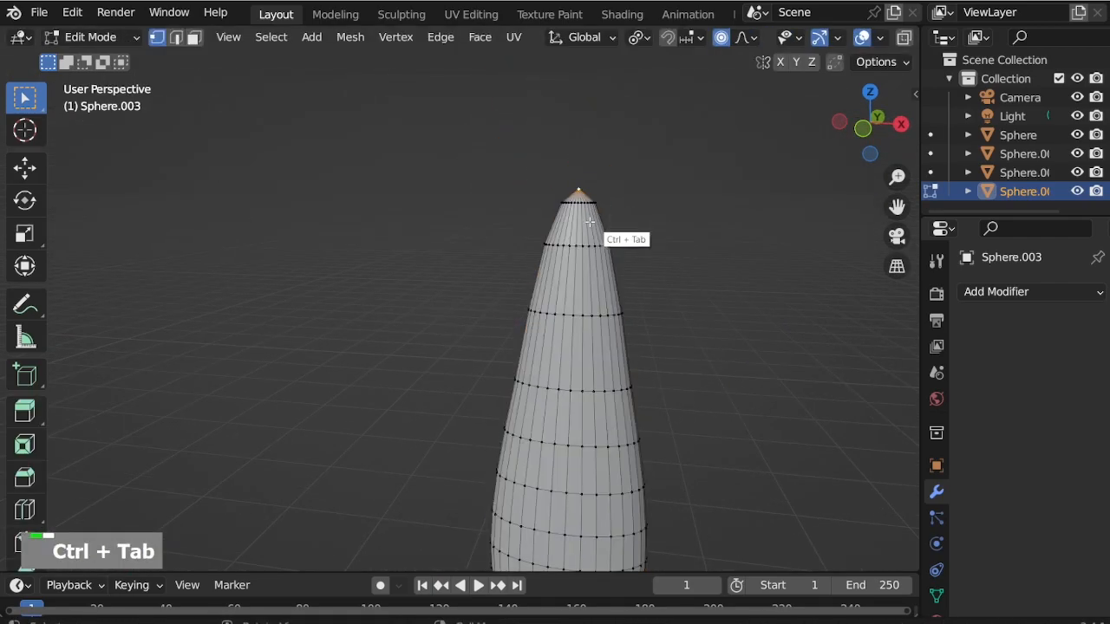
key("ctrl+r")
key("KP_1")
key("s")
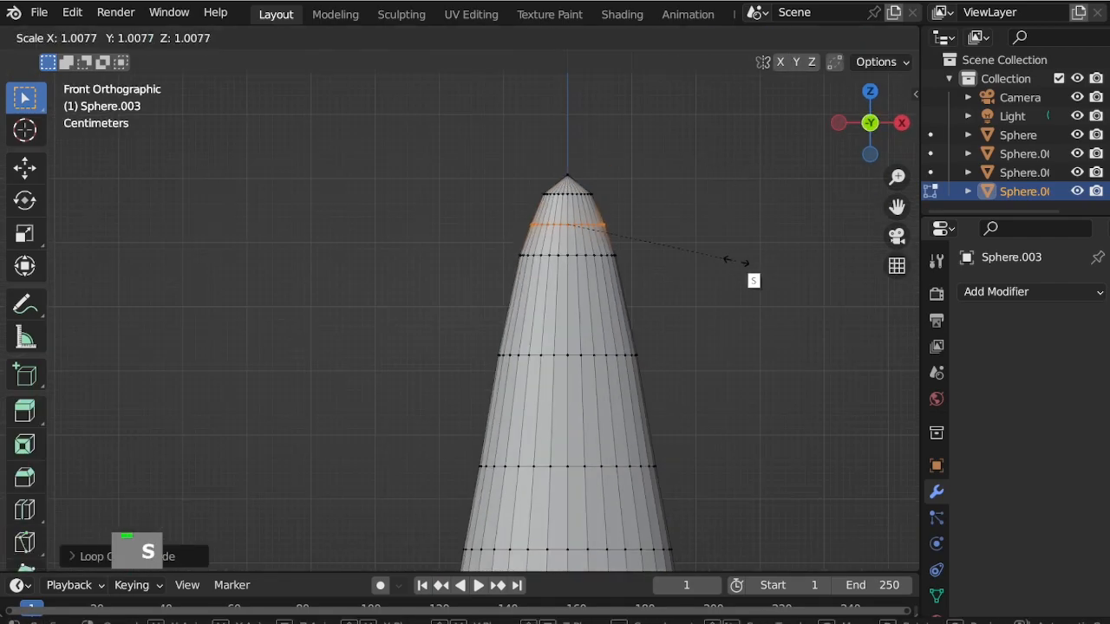
left_click(750, 260)
key("s")
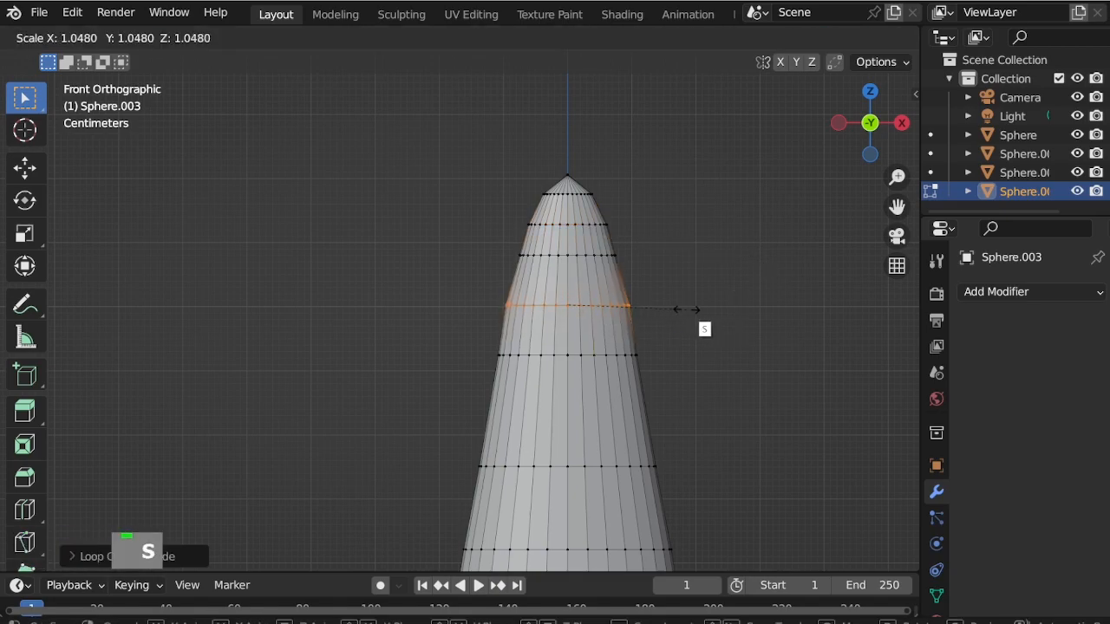
left_click(704, 326)
Add a level 2 Subdivision Surface modifier to the ear and shade it smooth.
key("ctrl+Tab")
key("ctrl+2")
right_click(575, 271)
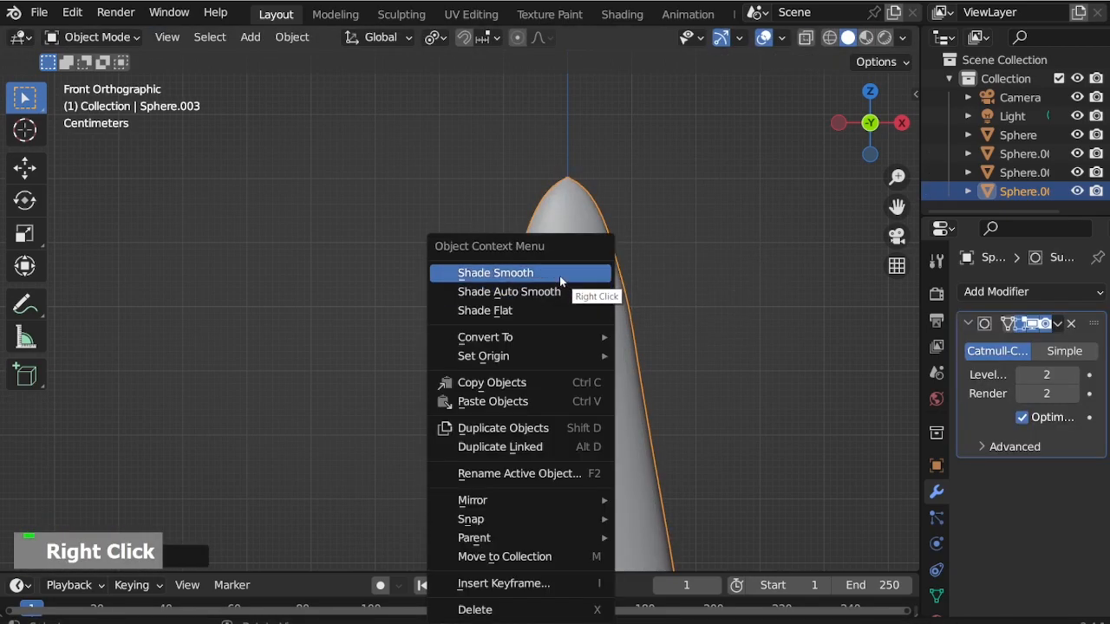
left_click(561, 277)
Adjust the scale of the selected loop near the ear's tip and inspect the smoothed shape.
key("ctrl+Tab")
key("s")
left_click(756, 365)
key("ctrl+Tab")
middle_click_drag(757, 370, 500, 294)
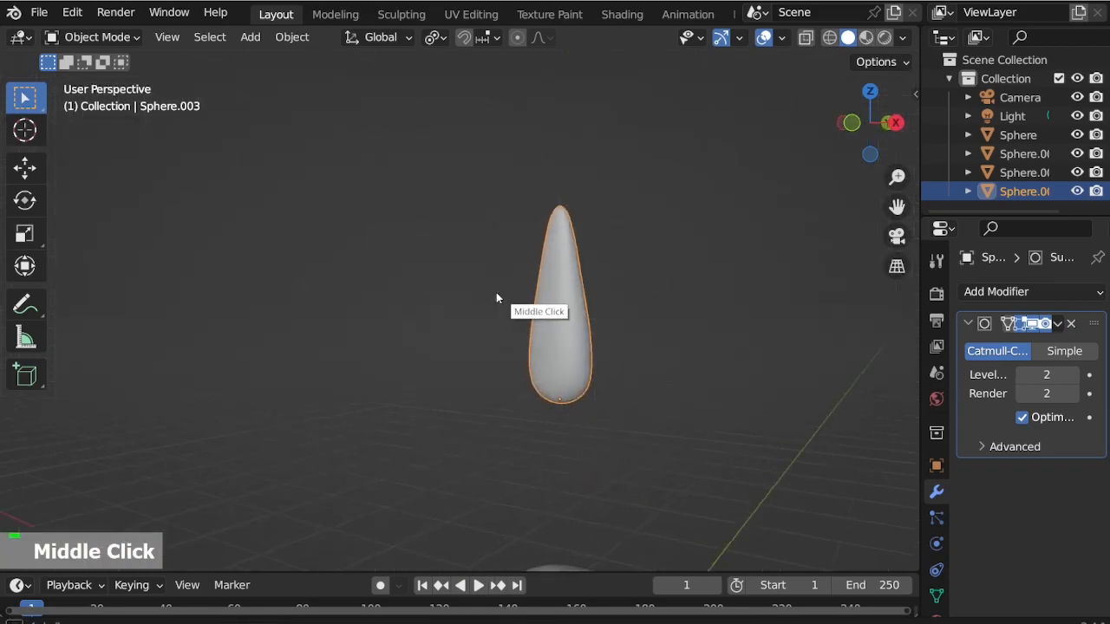
scroll(587, 316, "down", 2)
middle_click_drag(587, 317, 565, 335)
Widen the ear's lower part by scaling a horizontal edge loop near its base with proportional editing.
key("ctrl+Tab")
double_click(561, 435)
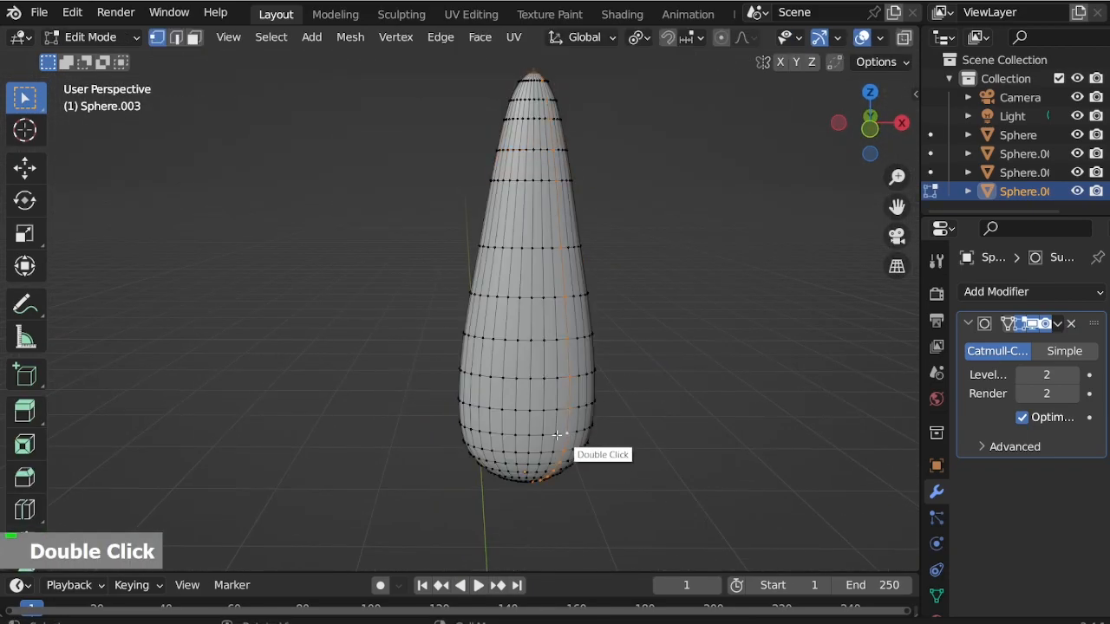
key("s")
scroll(693, 425, "down", 11)
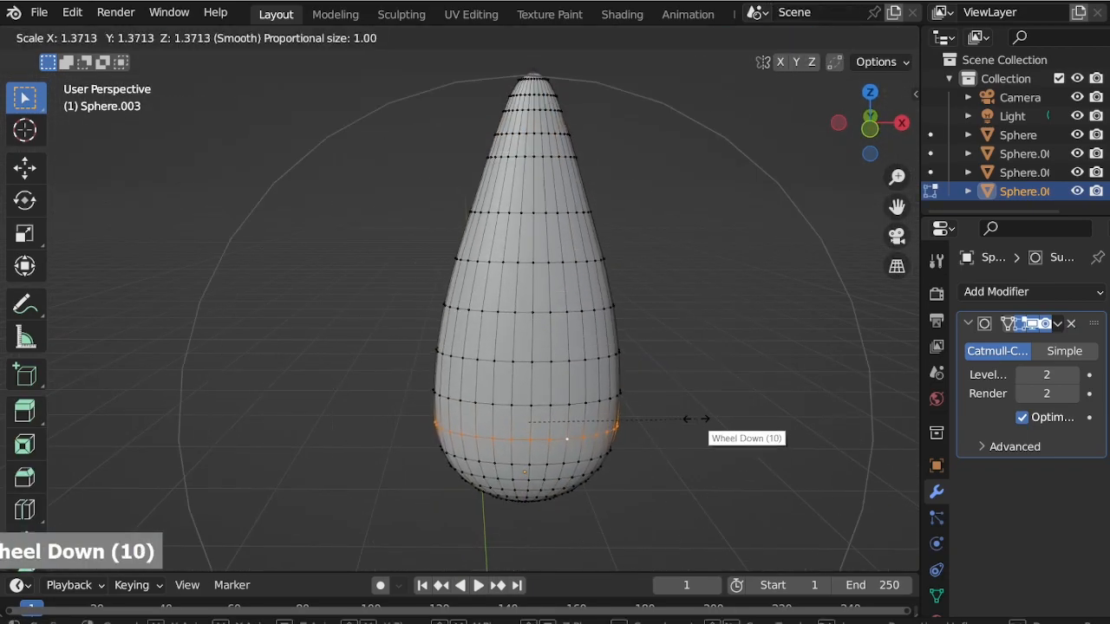
left_click(706, 419)
scroll(590, 189, "down", 2)
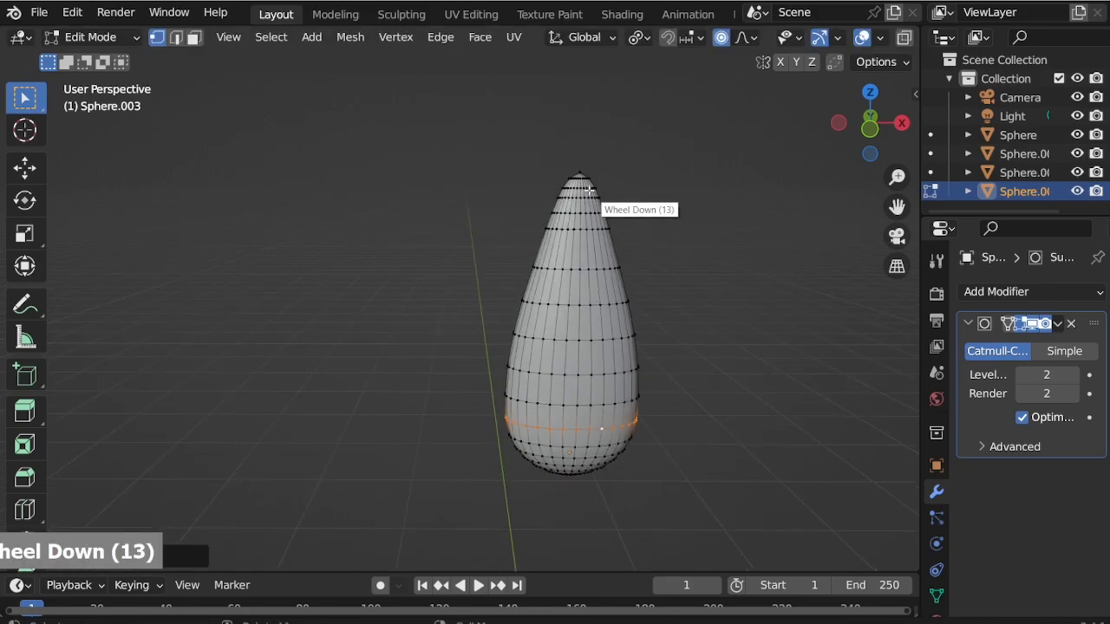
Scale the ear's tip and shift it along Z with proportional editing to refine the pointed end.
key("s")
scroll(689, 230, "up", 3)
key("g")
key("z")
left_click(680, 195)
key("ctrl+Tab")
middle_click_drag(607, 321, 643, 336)
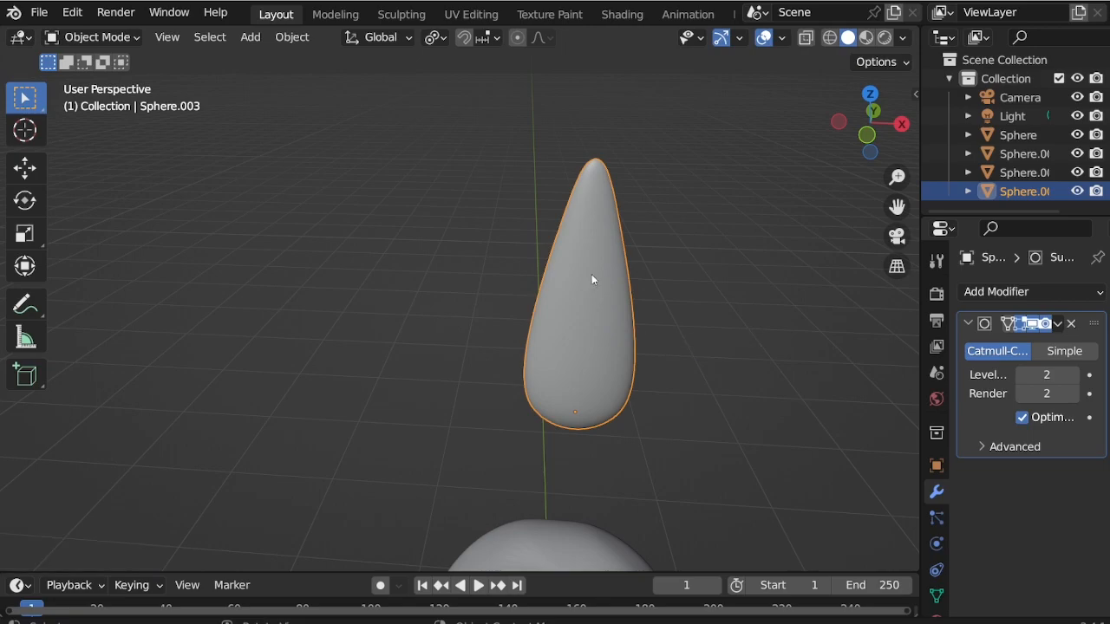
Move the ear down onto the head in the front view and check its depth from the right.
key("KP_1")
scroll(592, 280, "down", 5)
key("g")
left_click(626, 485)
key("KP_3")
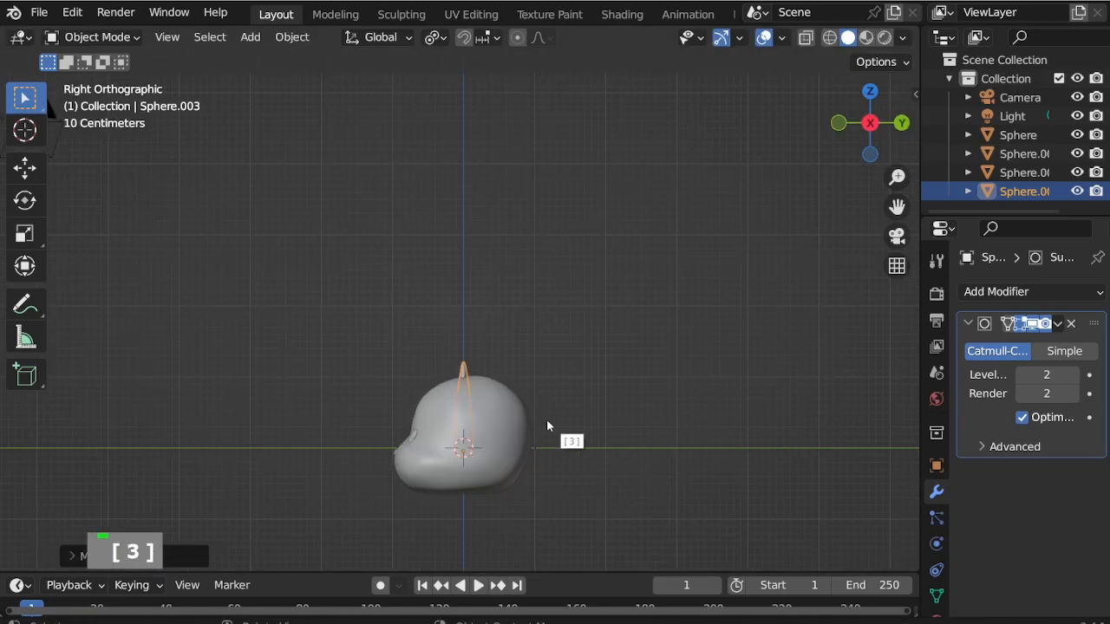
Rotate the ear in the top view and again in the front view so it lies horizontally with its tip pointing outward.
key("KP_7")
key("r")
key("Return")
key("KP_1")
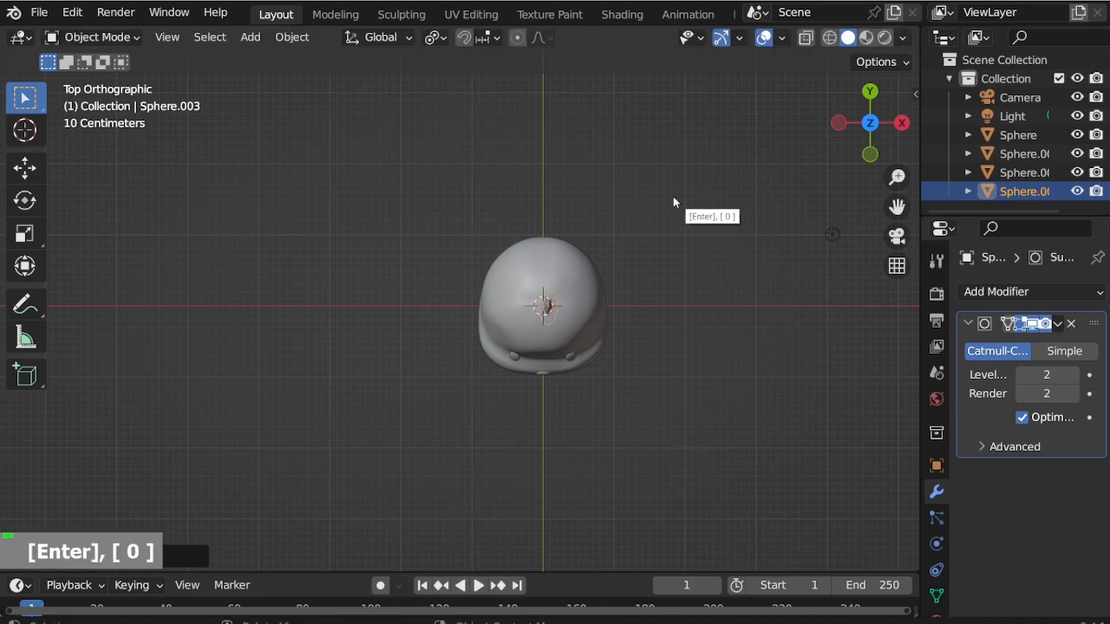
scroll(514, 540, "up", 4)
key("r")
key("Return")
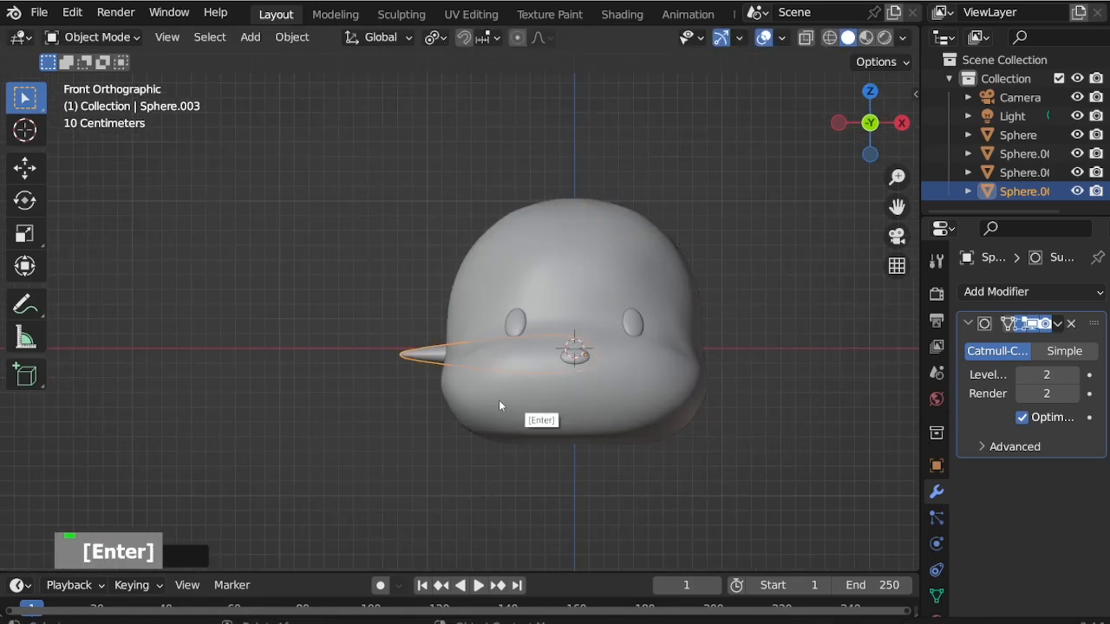
Snap the 3D cursor to the ear's pointed tip and set the ear's origin to the 3D cursor.
middle_click_drag(554, 401, 416, 351)
scroll(415, 350, "up", 3)
key("Tab")
key("shift+s")
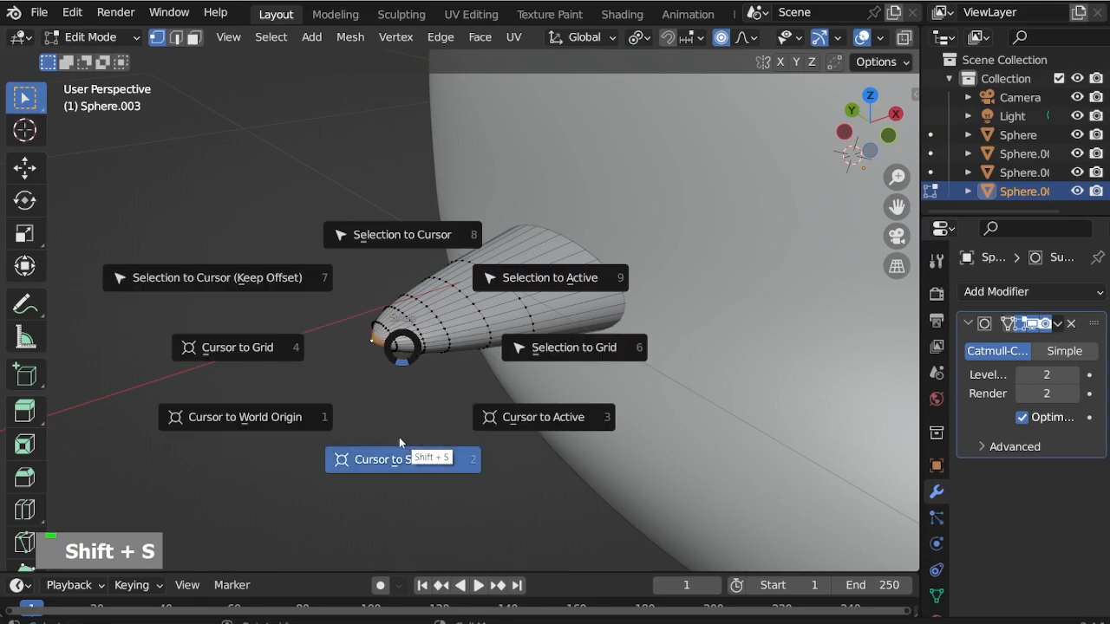
left_click(372, 457)
key("ctrl+Tab")
left_click(278, 36)
mouse_move(321, 77)
left_click(627, 116)
Move the ear in the front view to the upper side of the head so its pointed tip meets the crown.
scroll(355, 326, "down", 1)
key("KP_1")
scroll(347, 334, "down", 4)
key("g")
left_click(815, 179)
scroll(749, 122, "up", 3)
middle_click_drag(749, 122, 704, 308)
scroll(705, 308, "down", 1)
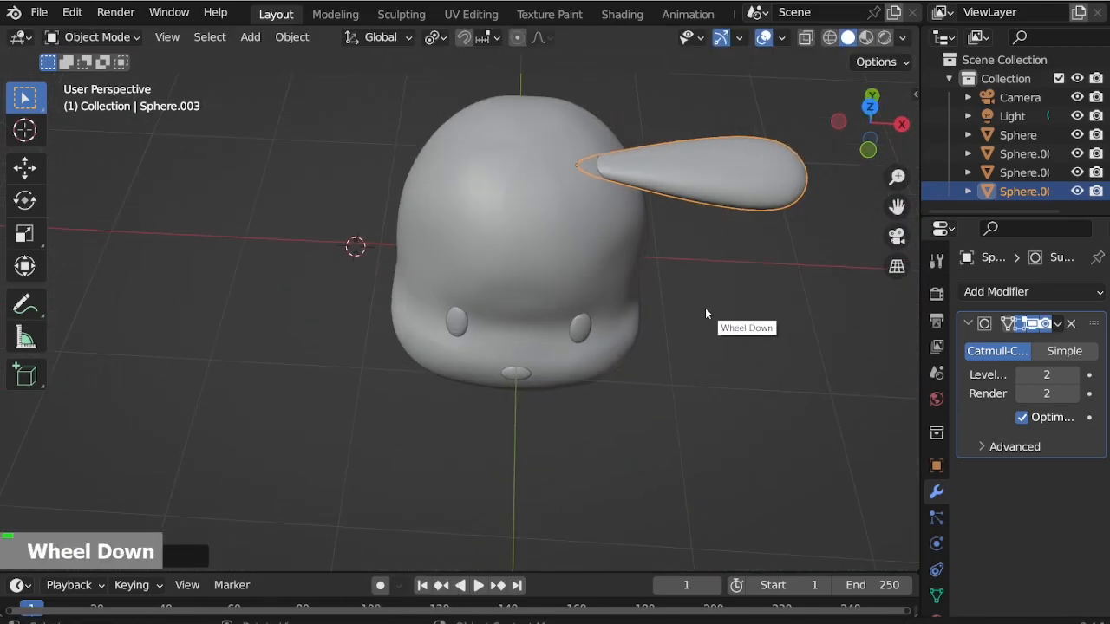
Duplicate the ear, center the copy's origin on its geometry, and rotate it in the front view to point the opposite way.
key("KP_7")
left_click(292, 36)
mouse_move(324, 80)
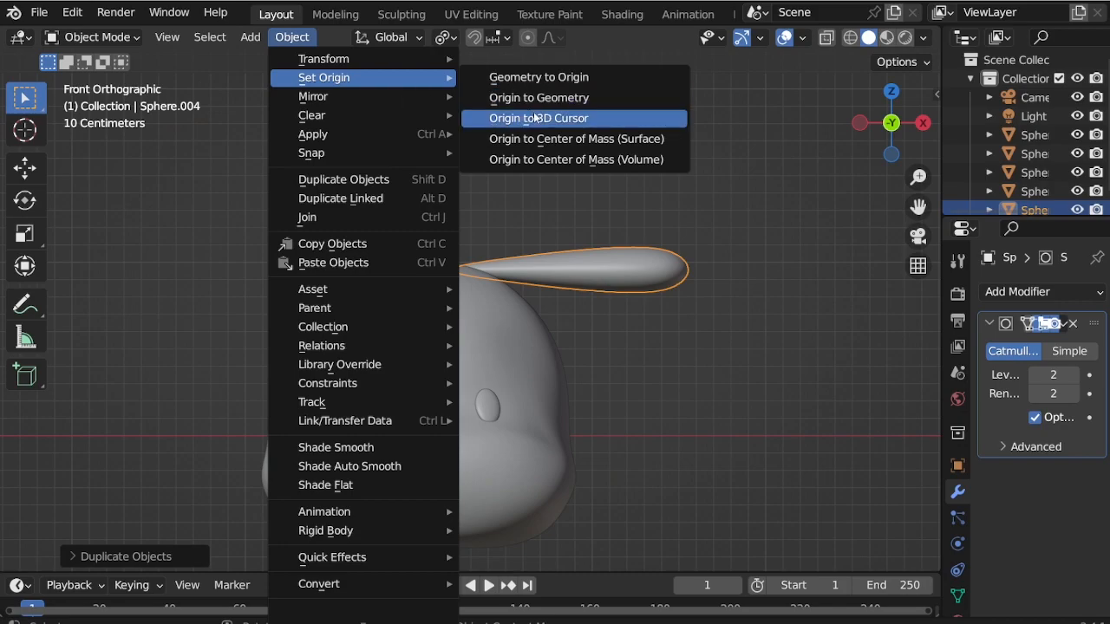
left_click(537, 118)
key("r")
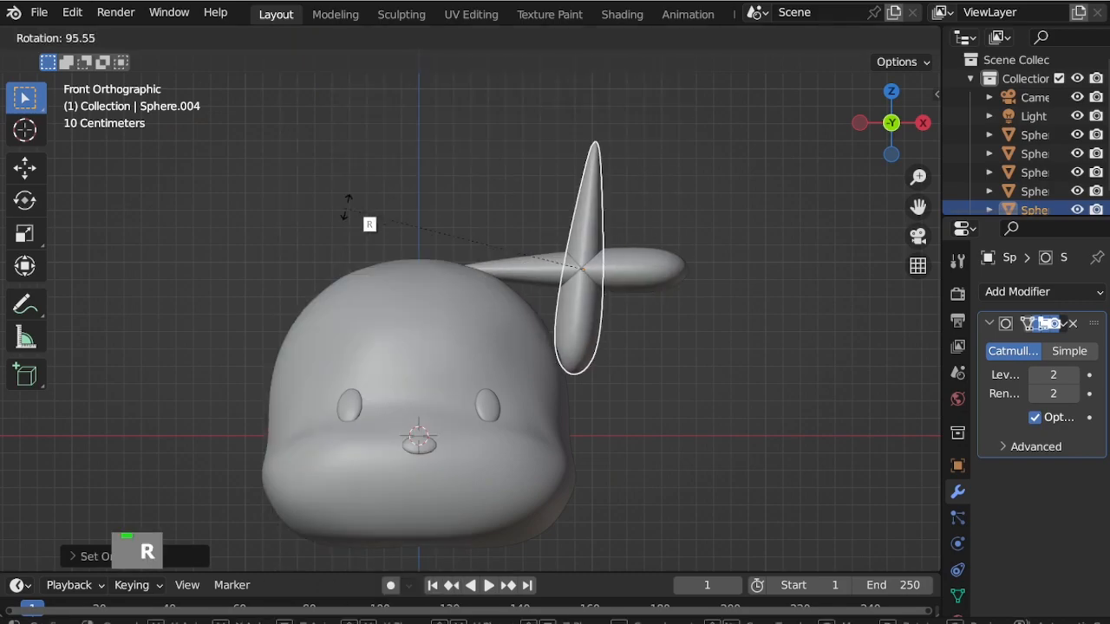
Move the copied ear to the opposite side of the head and adjust the ears' placement along Z and X.
key("g")
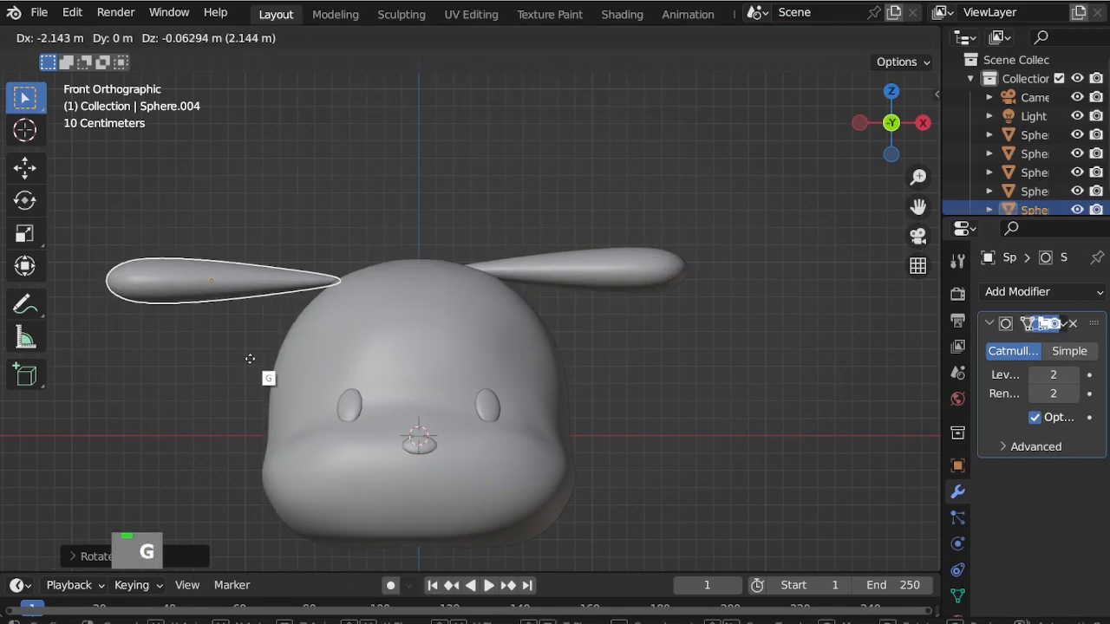
key("g")
key("z")
left_click(606, 294)
key("s")
key("Escape")
left_click(598, 284)
key("g")
key("x")
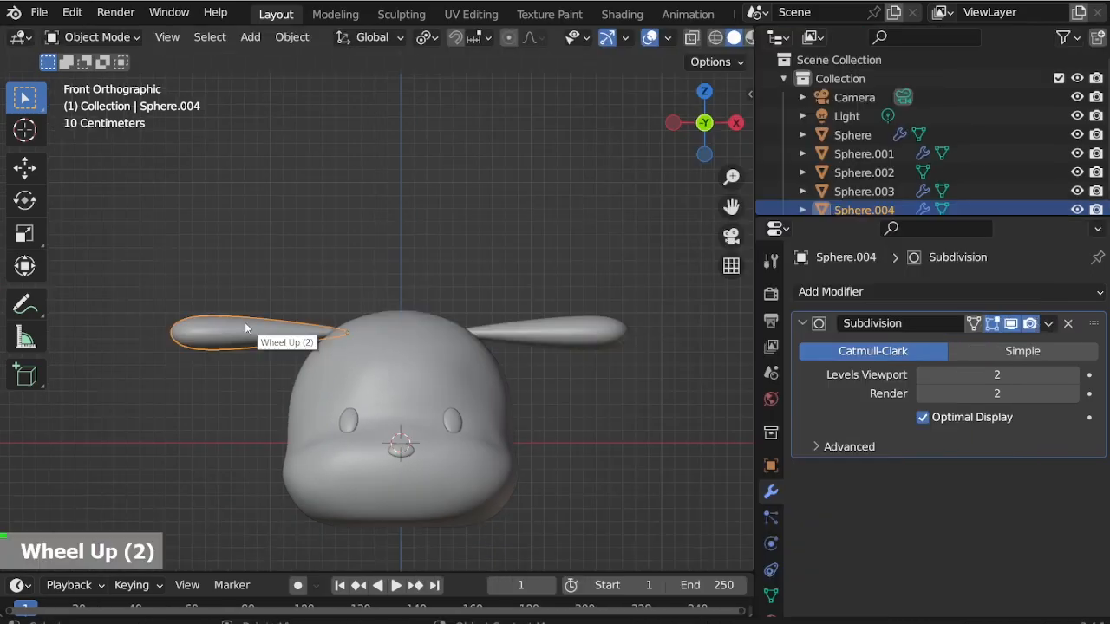
Bend the copied ear by moving an underside vertex down along Z with proportional editing.
scroll(246, 325, "up", 3)
key("ctrl+Tab")
middle_click_drag(237, 387, 247, 303)
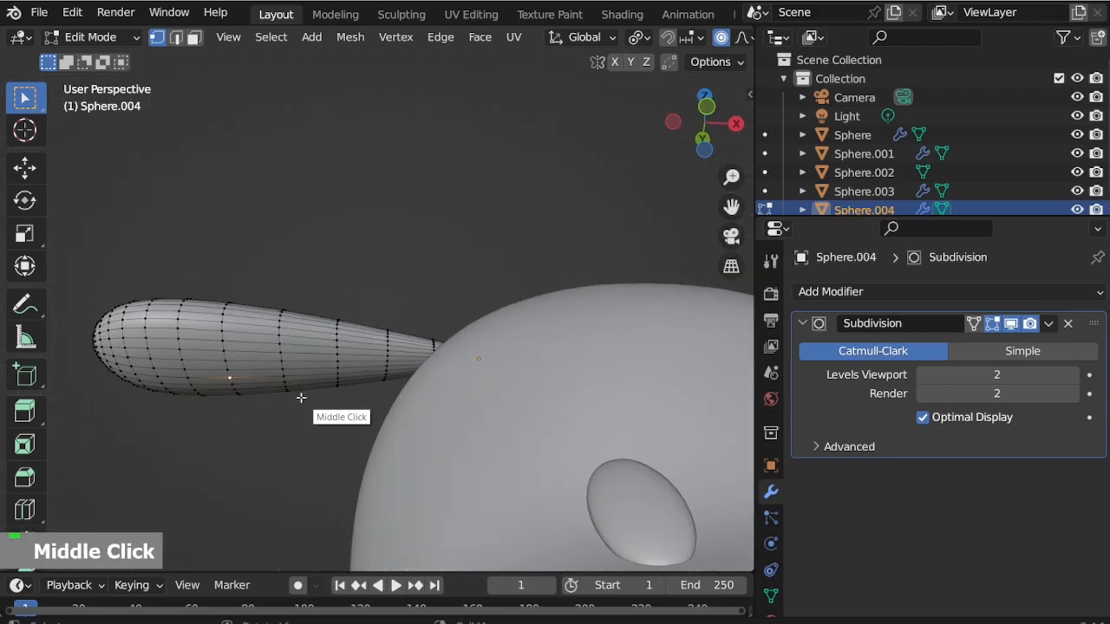
scroll(301, 399, "down", 2)
key("g")
key("z")
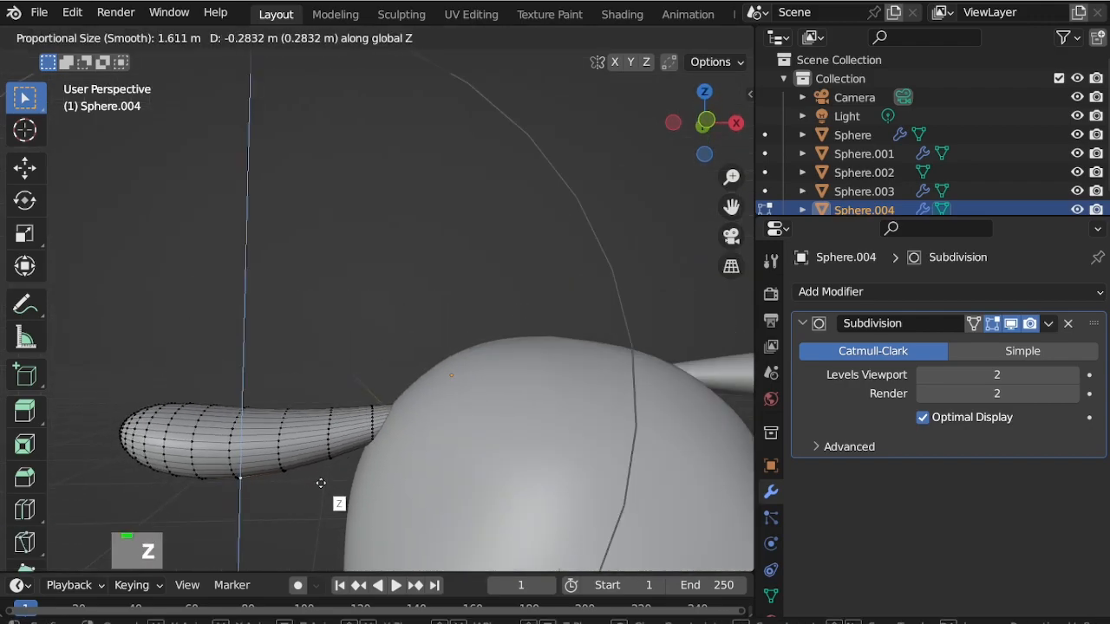
left_click(321, 483)
Add an underside vertex nearer the copied ear's pointed end to the selection and move it down along Z with proportional editing.
key("KP_7")
key("KP_9")
scroll(270, 391, "up", 3)
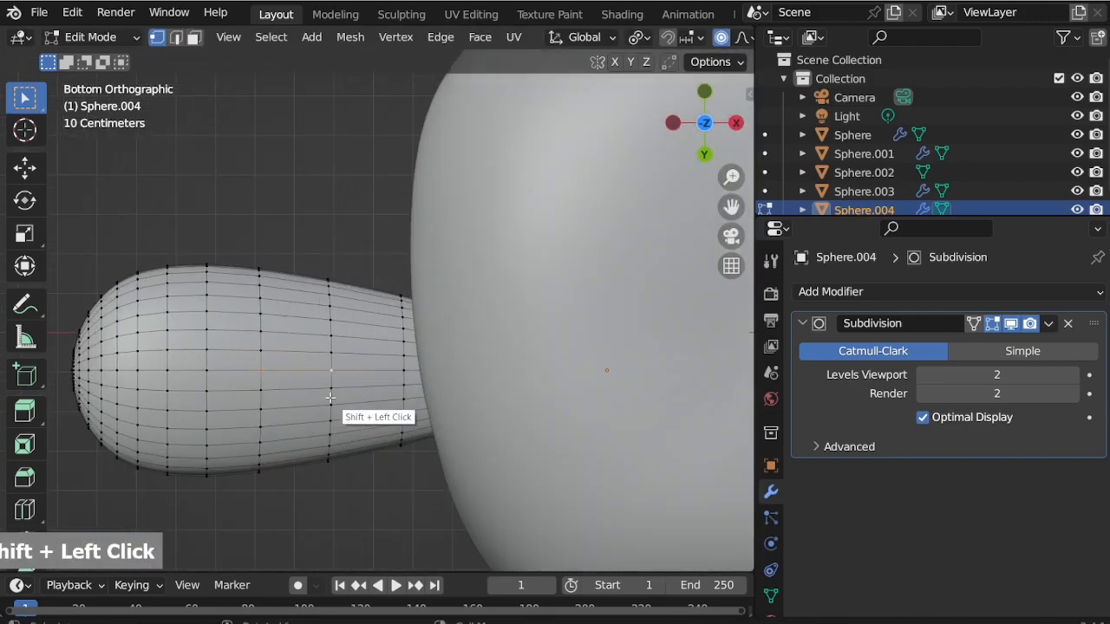
middle_click_drag(330, 397, 352, 408)
key("g")
key("z")
left_click(364, 525)
Isolate the copied ear in local view and deepen its curve with a proportional move along Z.
key("KP_Divide")
scroll(446, 393, "up", 3)
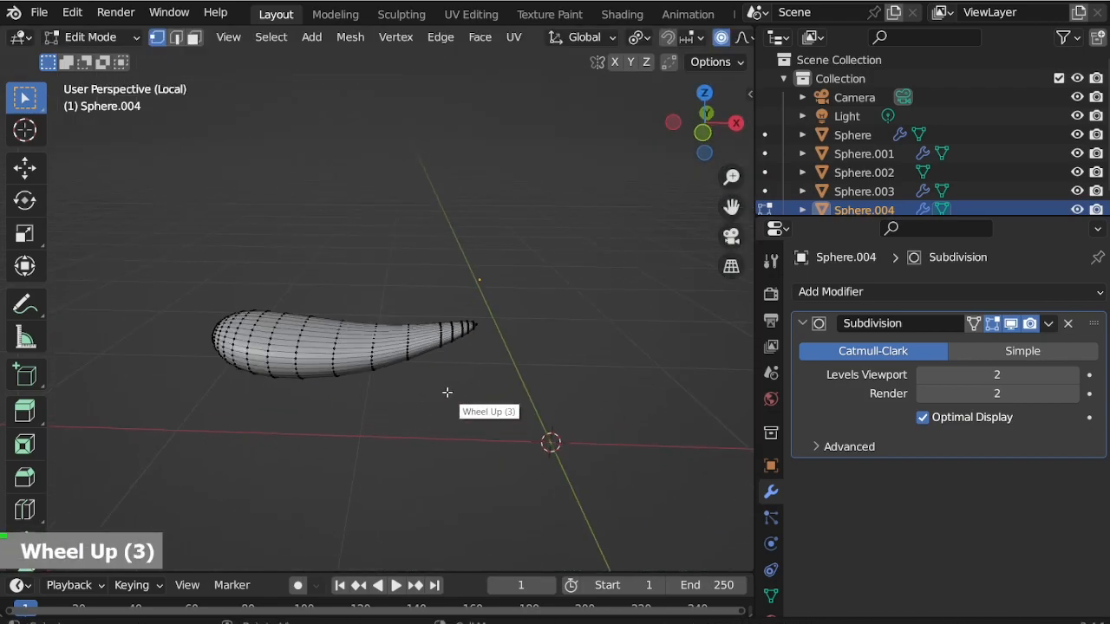
key("g")
key("z")
Raise the copied ear's rounded end along Z and rotate it with proportional editing to form a crescent.
key("KP_7")
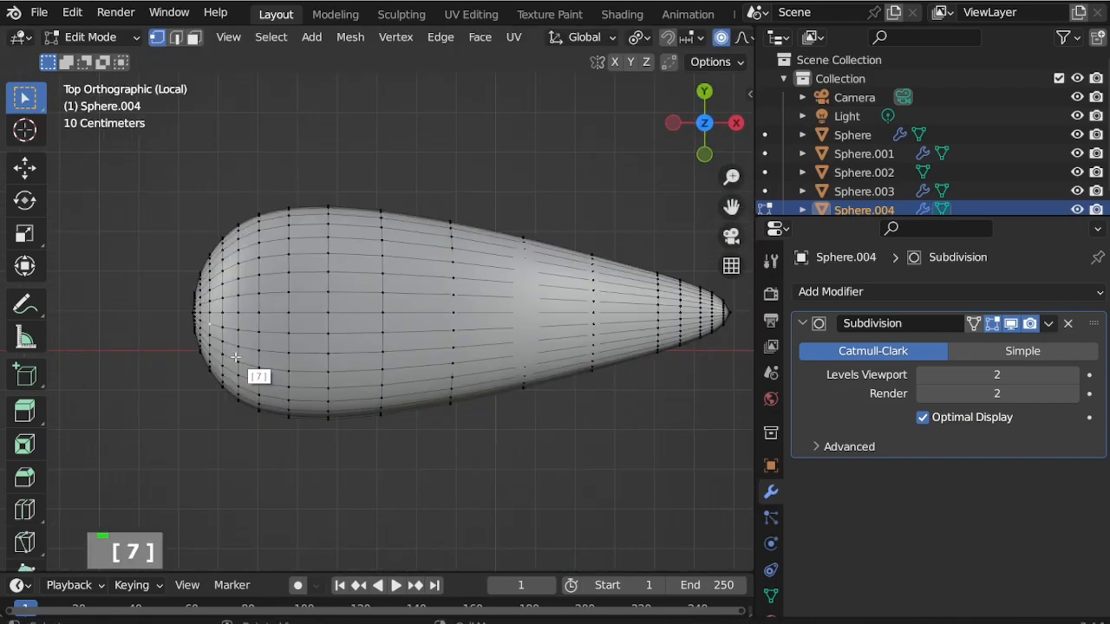
key("KP_1")
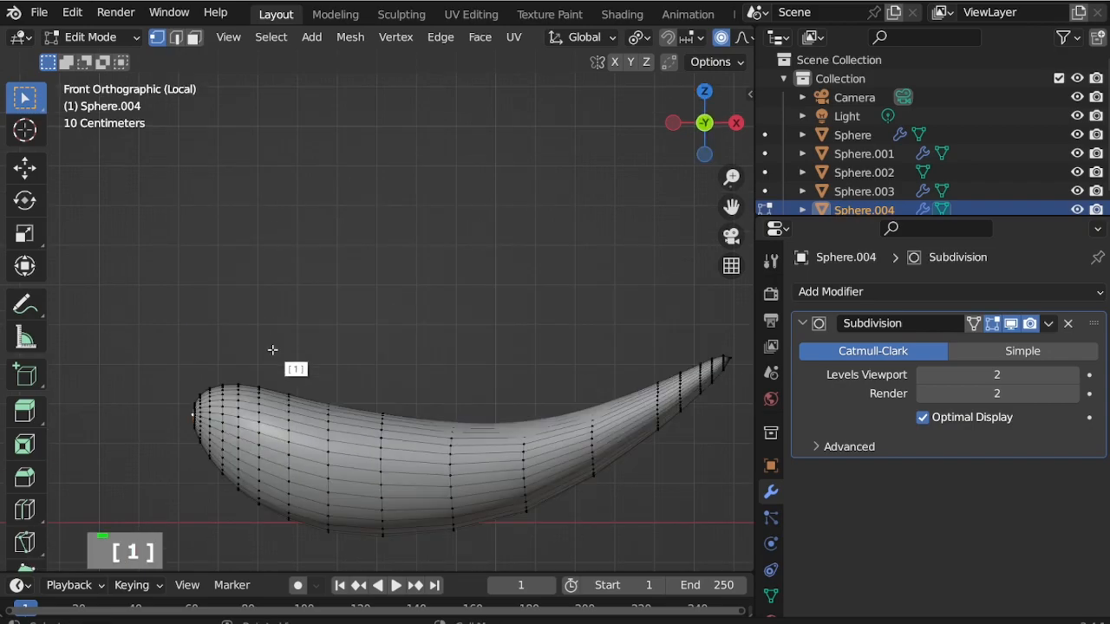
key("g")
key("z")
left_click(319, 247)
scroll(322, 262, "down", 3)
scroll(322, 262, "down", 1)
key("r")
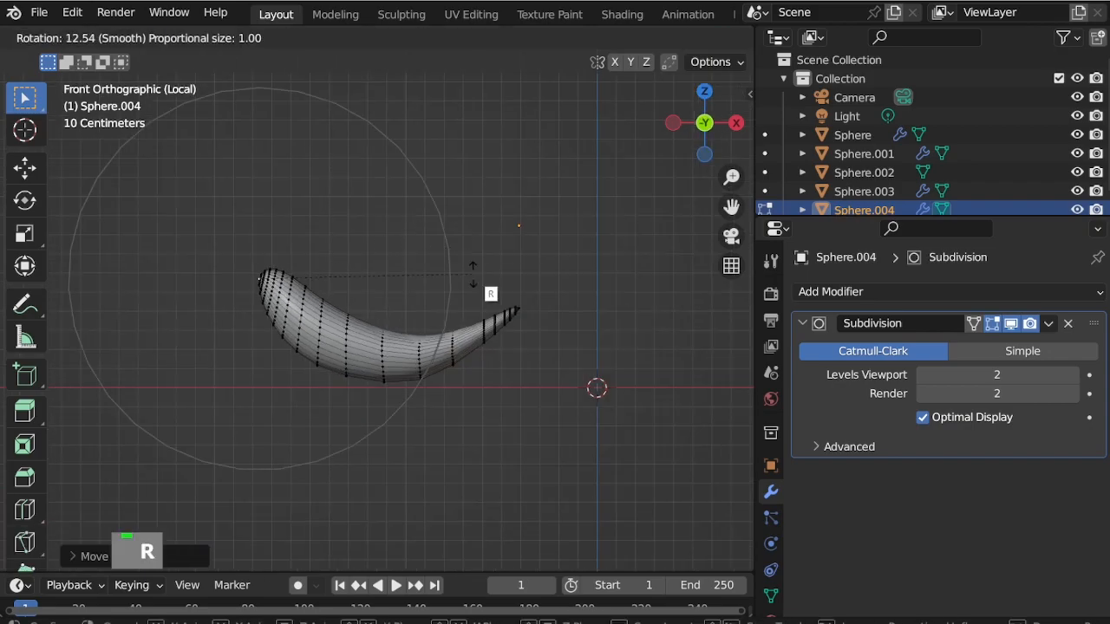
key("z")
scroll(477, 292, "down", 4)
left_click(478, 292)
Leave local view, rotate the crescent ear upright in the front view, and move it against the head.
key("ctrl+Tab")
key("KP_Divide")
key("KP_1")
key("r")
left_click(576, 314)
key("g")
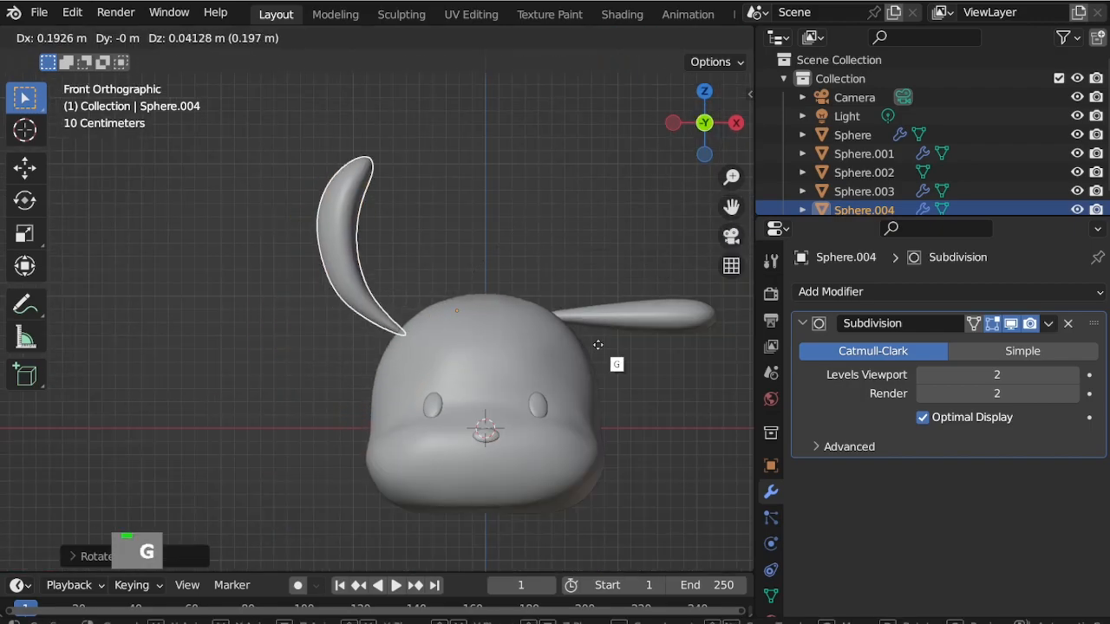
Refine the upright ear's curve by moving an outer vertex on its lower half along X with proportional editing.
key("ctrl+Tab")
scroll(333, 280, "up", 1)
scroll(327, 280, "up", 2)
key("alt+z")
middle_click_drag(341, 280, 278, 295)
key("KP_3")
scroll(453, 307, "down", 3)
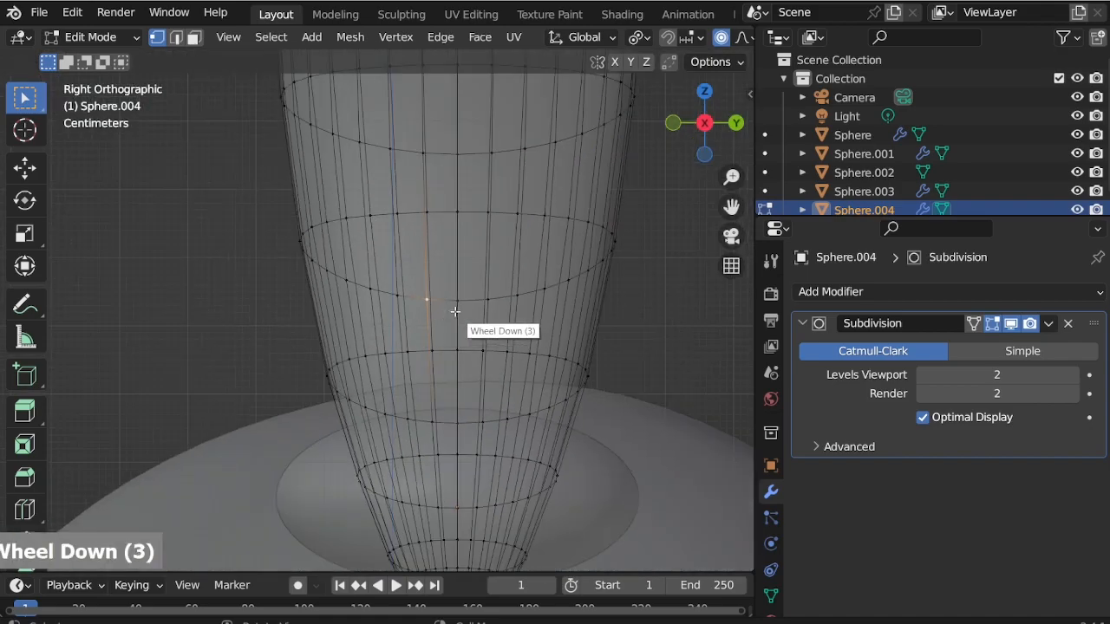
middle_click_drag(454, 307, 560, 364)
scroll(543, 355, "down", 4)
key("KP_1")
key("g")
scroll(537, 330, "up", 4)
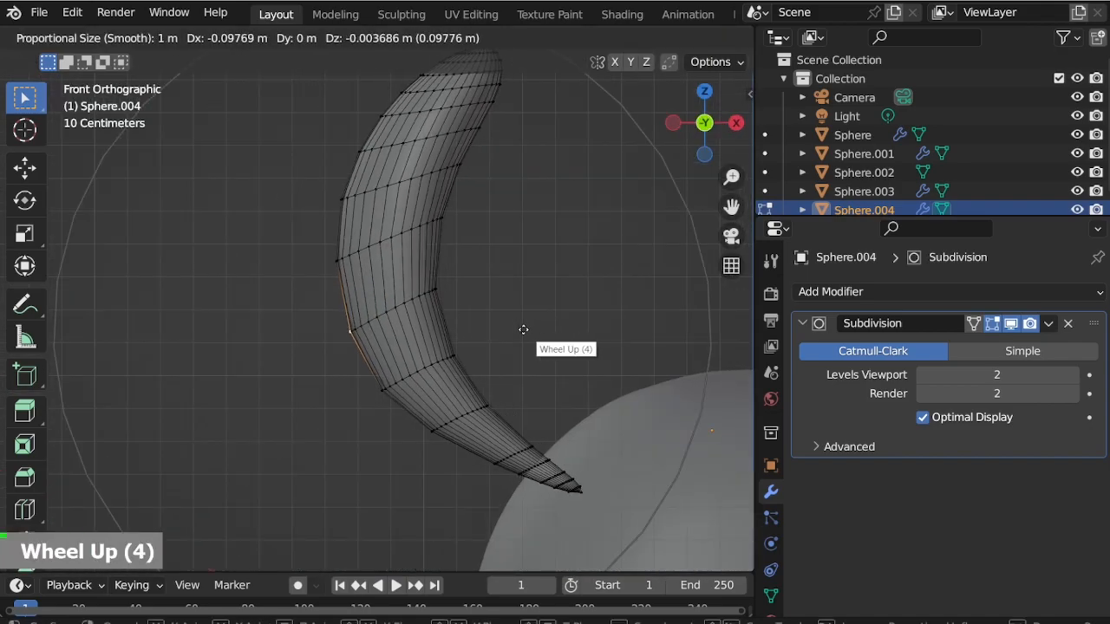
key("x")
key("Tab")
Reposition the upright ear in the front view so its pointed tip sinks into the head.
scroll(384, 342, "down", 4)
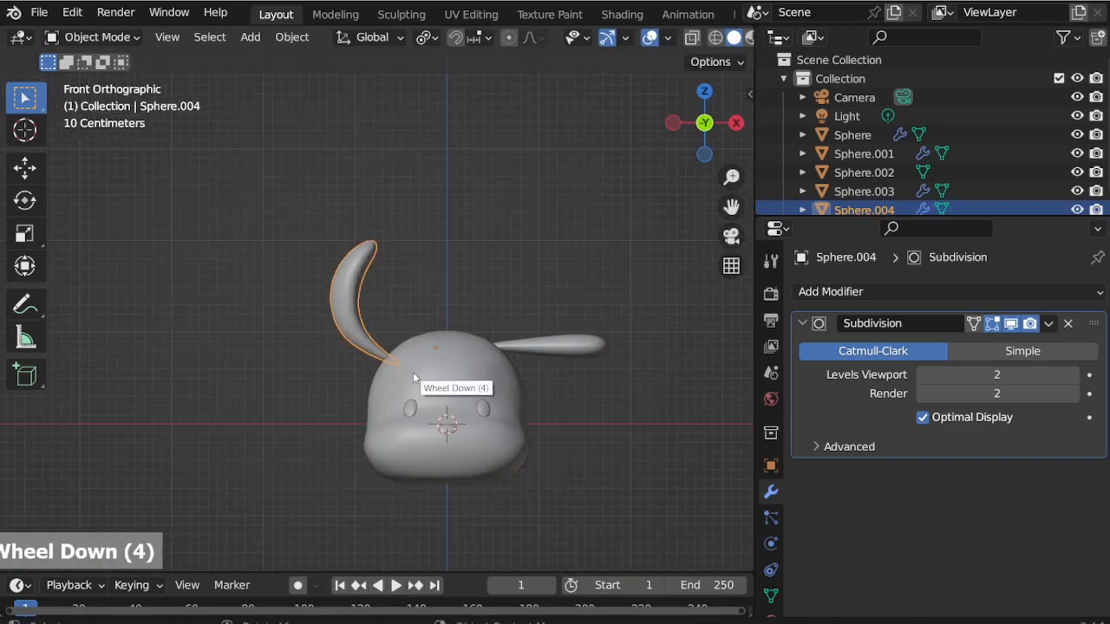
key("KP_1")
scroll(453, 376, "up", 2)
key("g")
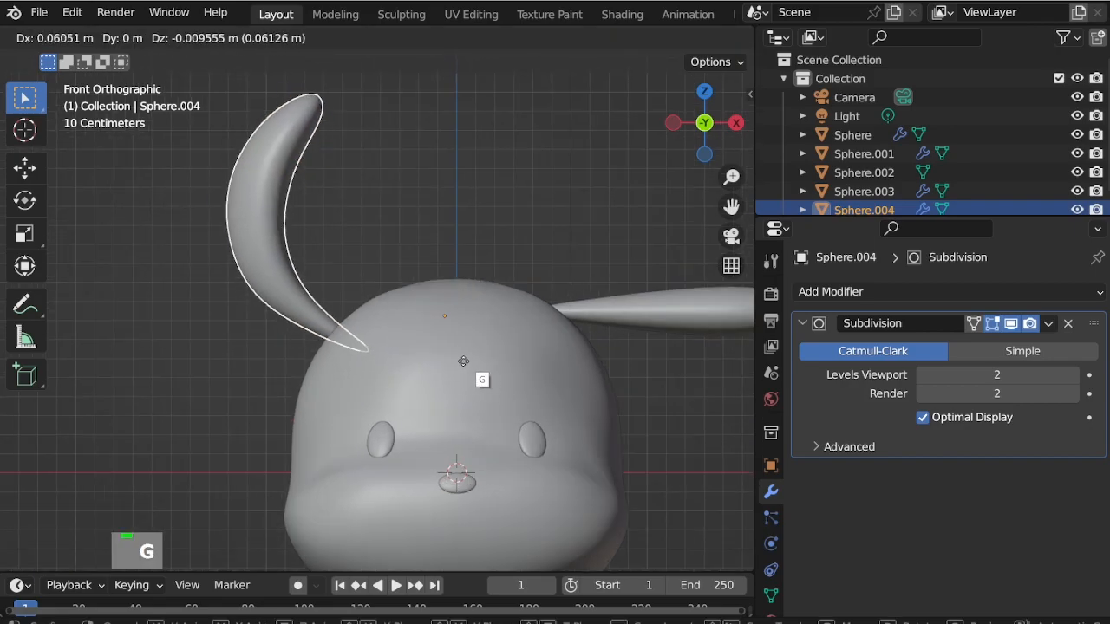
left_click(468, 295)
Arch the other, horizontal ear by moving one of its vertices along Z with proportional editing in the front view.
scroll(423, 282, "down", 2)
left_click(555, 287)
scroll(555, 287, "up", 3)
key("Tab")
key("KP_7")
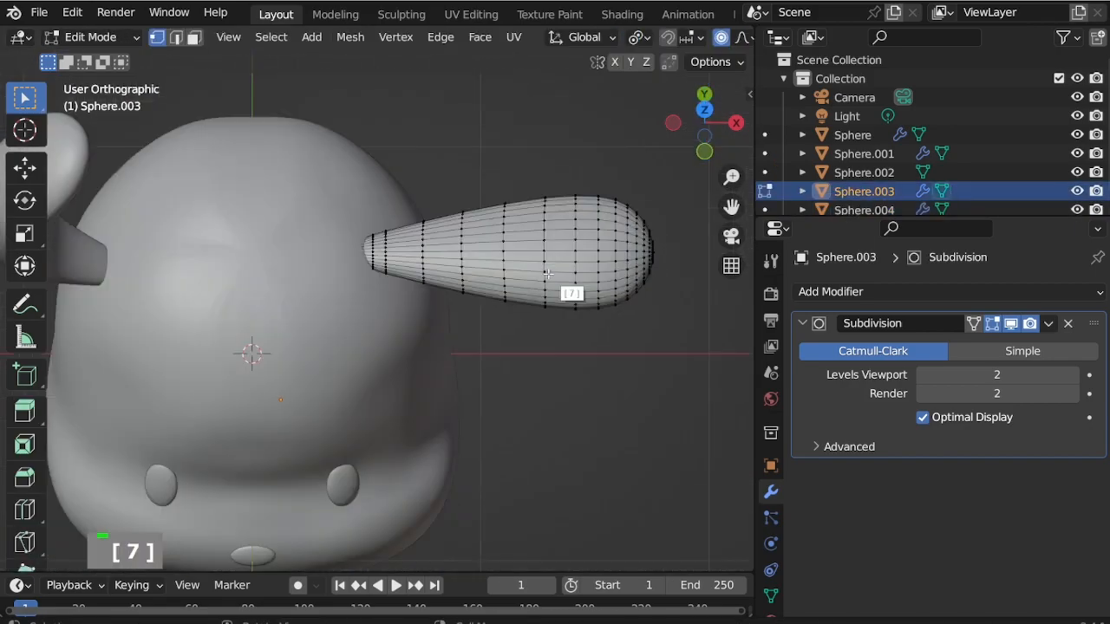
key("KP_1")
key("g")
key("z")
scroll(605, 219, "down", 5)
left_click(609, 199)
key("Tab")
key("g")
key("z")
left_click(625, 282)
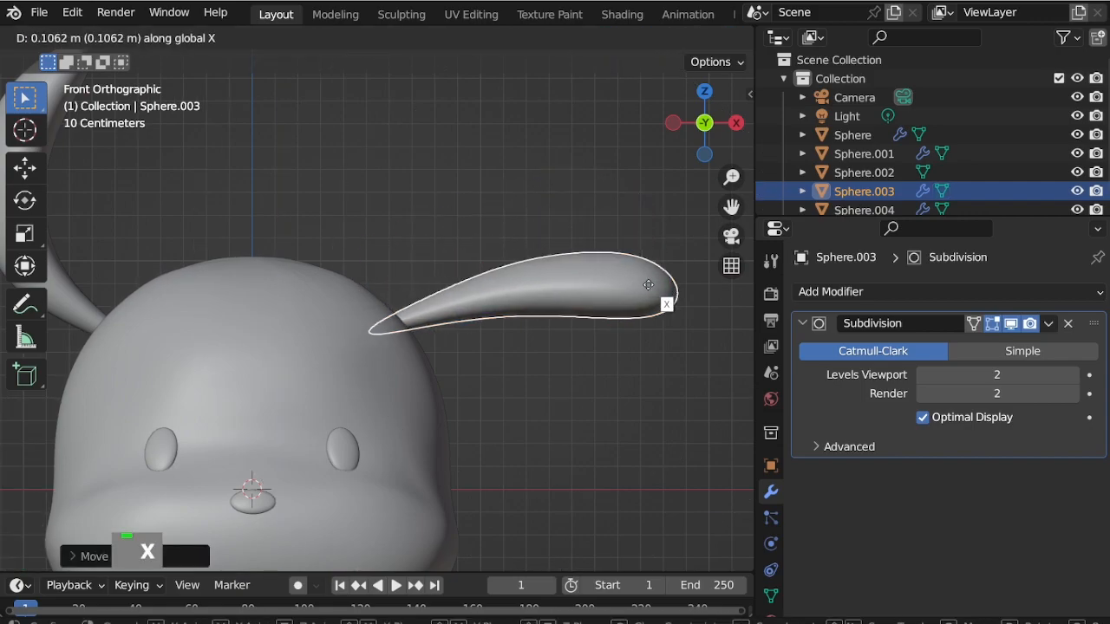
key("Escape")
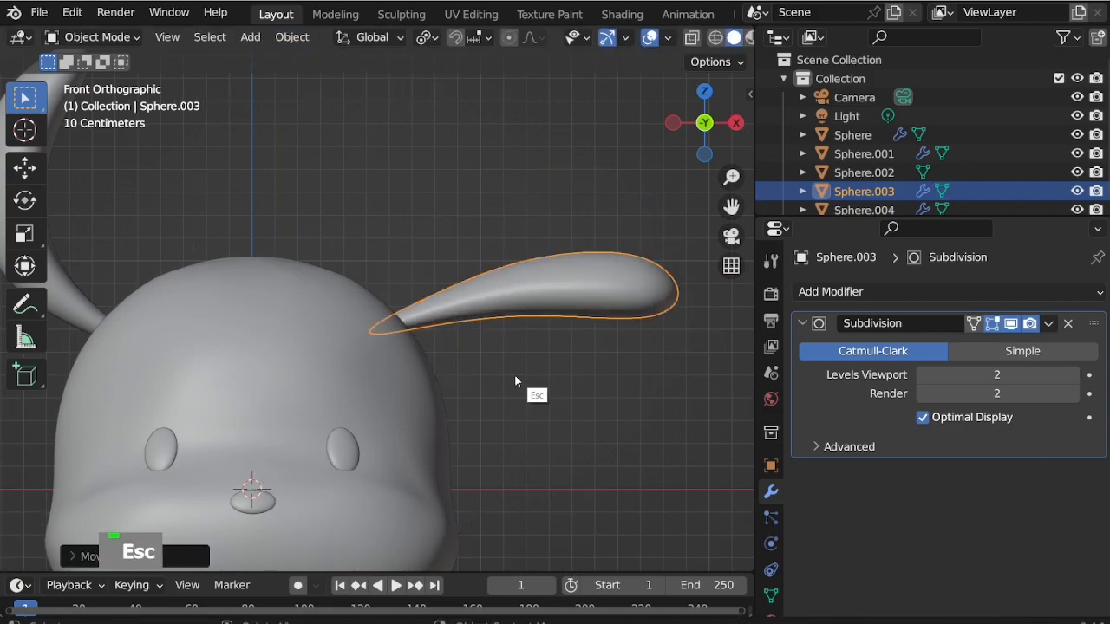
key("ctrl+z")
Snap the 3D cursor to the arched ear's pointed tip and set the ear's origin there.
scroll(380, 191, "up", 5)
key("Tab")
middle_click_drag(357, 201, 376, 242)
scroll(361, 248, "up", 3)
key("shift+s")
key("ctrl+Tab")
left_click(295, 38)
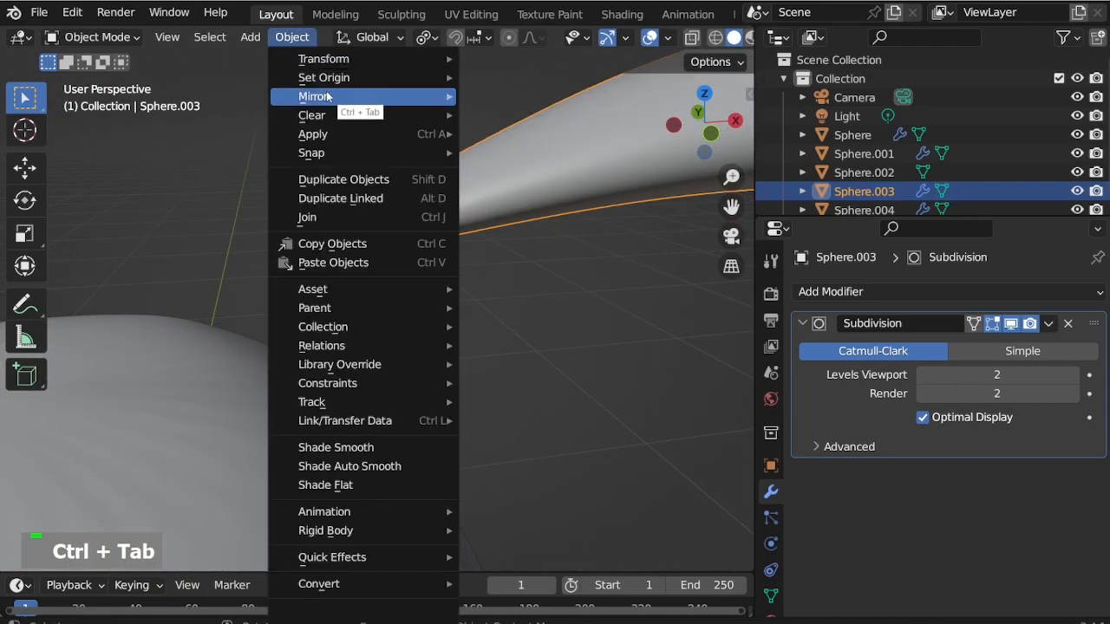
Rotate the arched ear to droop in the front view and move it down until its tip sinks into the head.
key("KP_1")
scroll(345, 237, "down", 8)
key("r")
left_click(538, 327)
key("g")
key("z")
left_click(546, 423)
scroll(554, 381, "down", 4)
scroll(505, 346, "up", 3)
key("g")
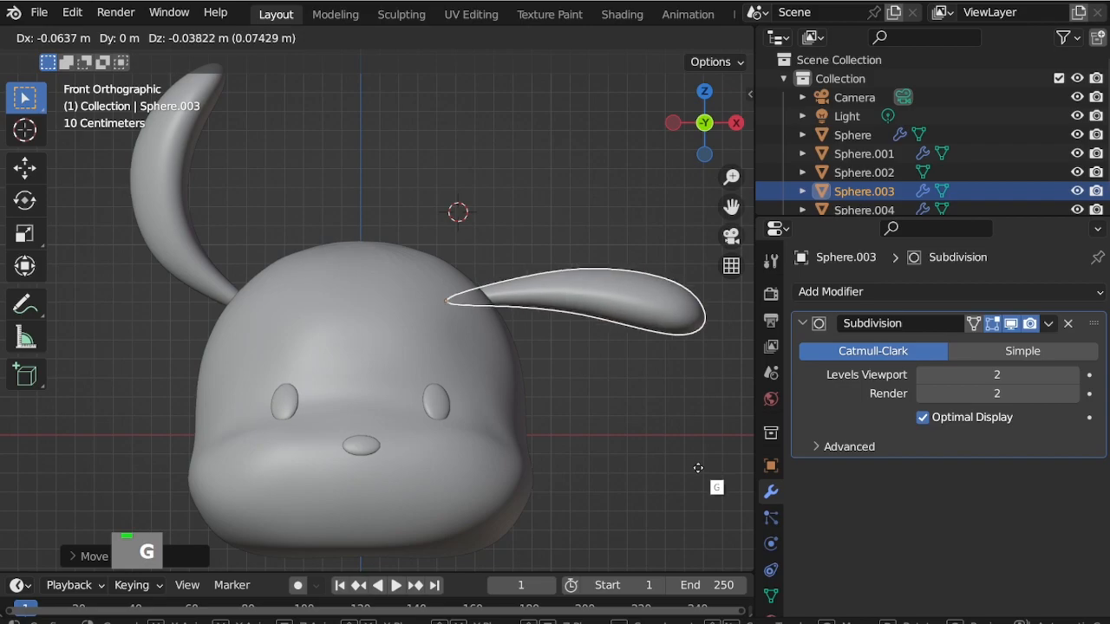
left_click(698, 468)
Shift the upright ear slightly inward on the head and check how both ears attach from the side.
left_click(228, 283)
key("g")
left_click(241, 276)
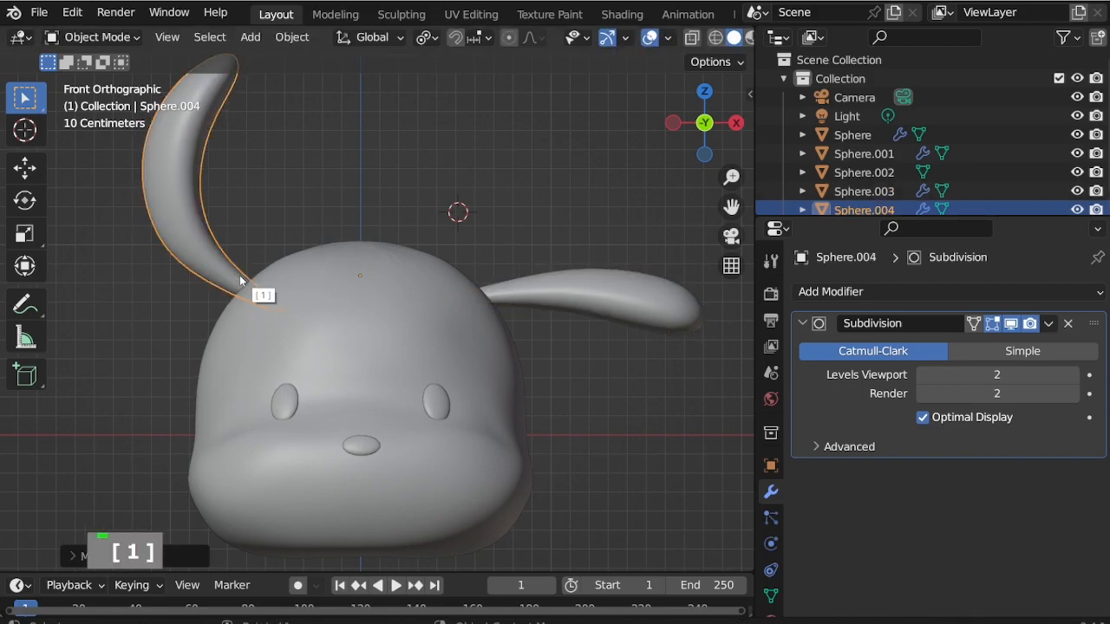
left_click(521, 298, "shift")
left_click(198, 257)
key("KP_3")
middle_click_drag(569, 327, 599, 371)
scroll(575, 321, "up", 4)
scroll(506, 316, "up", 1)
Raise an underside vertex in the middle of the drooping ear along Z with proportional editing to strengthen its arch.
left_click(506, 316)
key("Tab")
scroll(508, 320, "up", 2)
key("KP_7")
key("KP_Add")
key("KP_9")
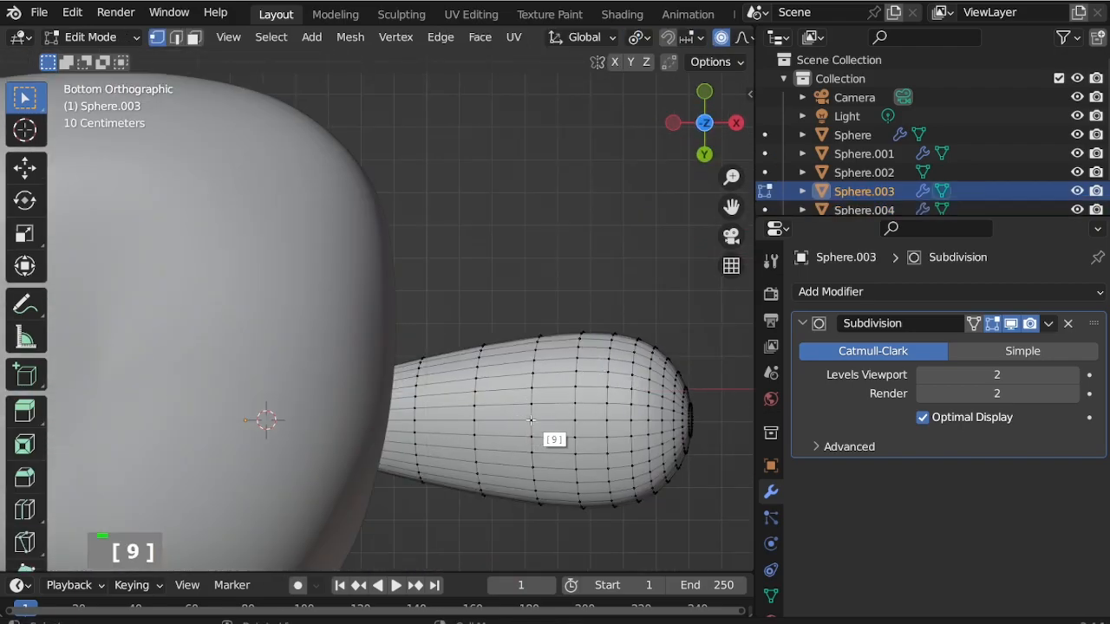
key("KP_1")
key("g")
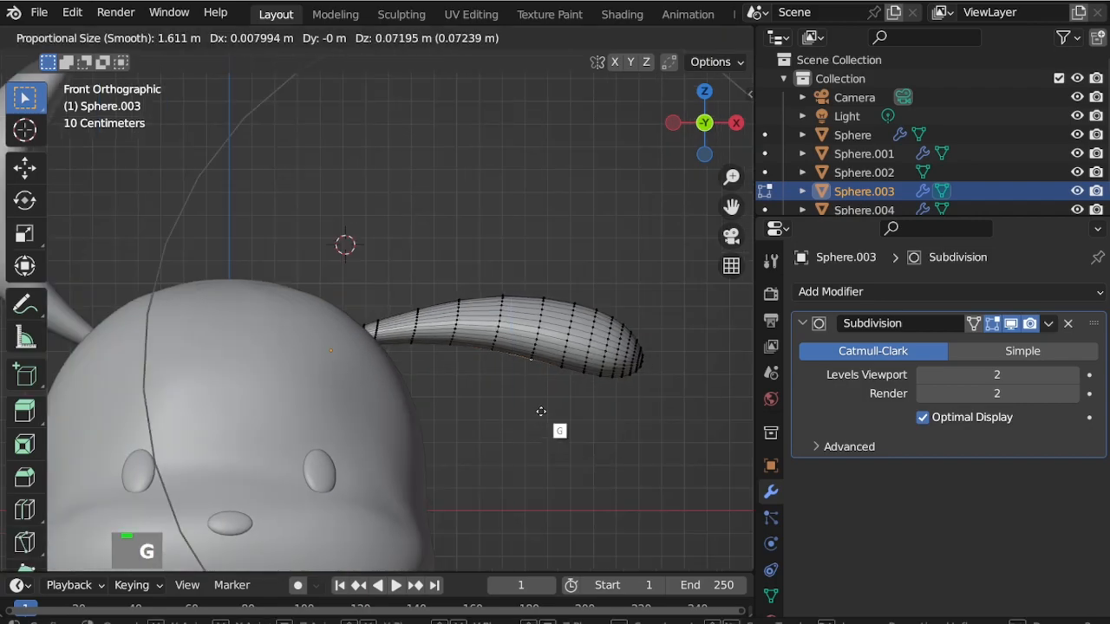
key("z")
left_click(594, 391)
Lower the drooping ear slightly and rotate it about 5 degrees so its rounded end hangs further down.
key("Tab")
left_click(130, 352, "shift")
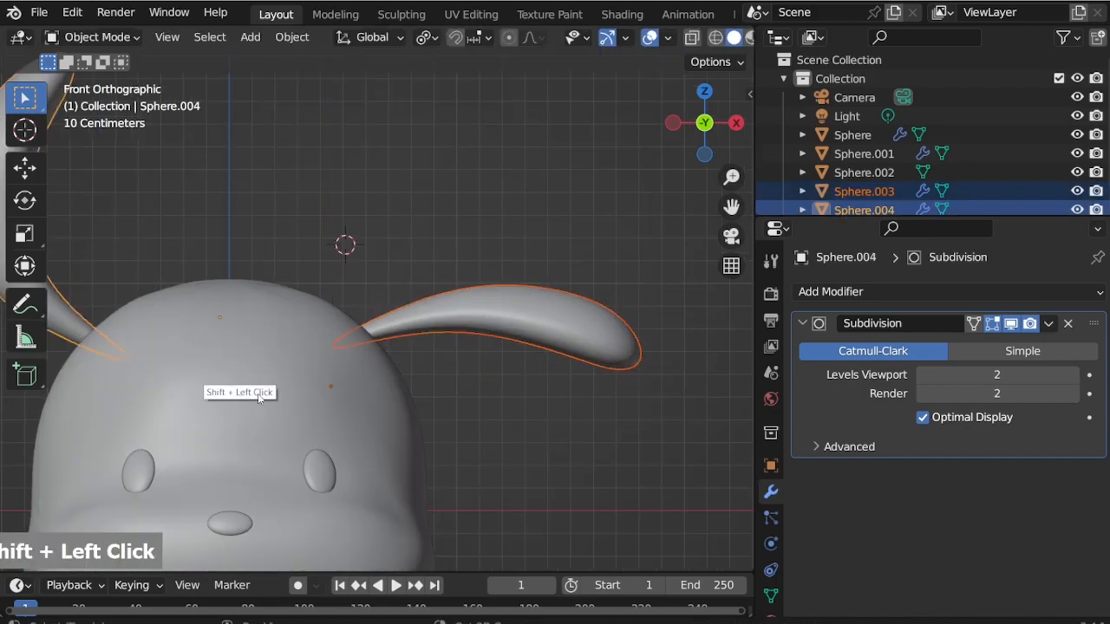
left_click(490, 326)
key("r")
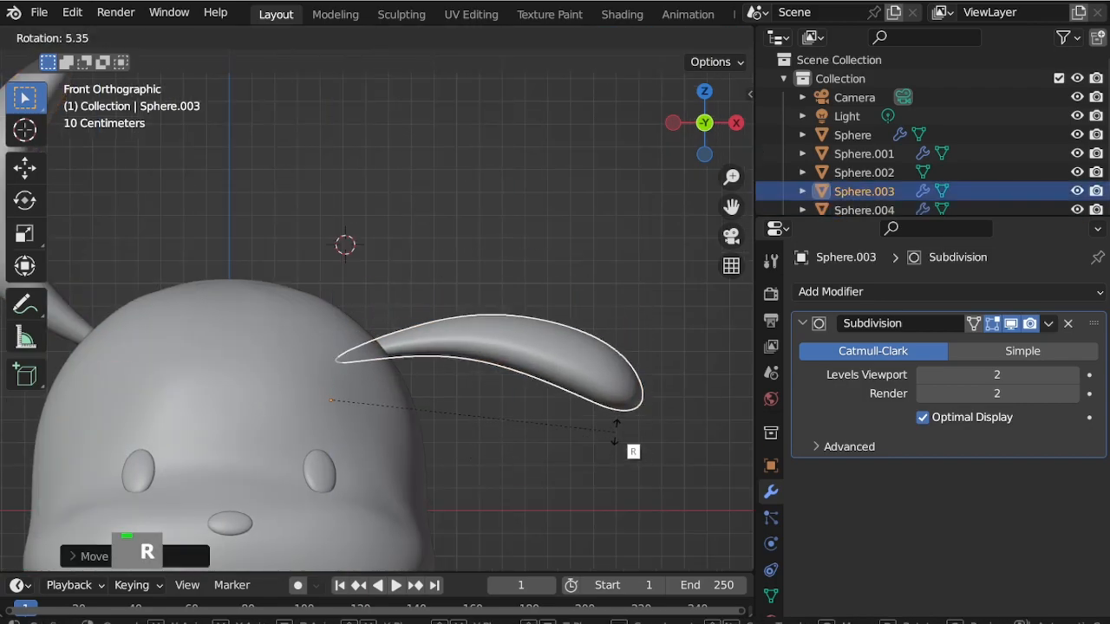
left_click(615, 429)
Check the whole head in the front view and save the file.
scroll(621, 290, "down", 4)
scroll(478, 446, "up", 2)
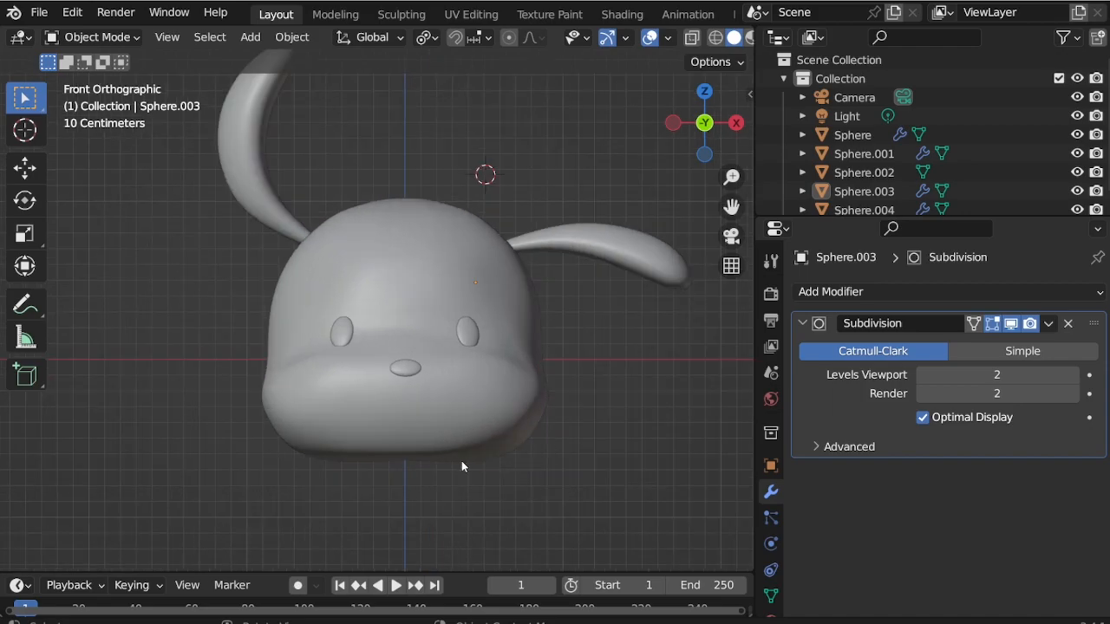
scroll(492, 511, "up", 3)
key("ctrl+s")
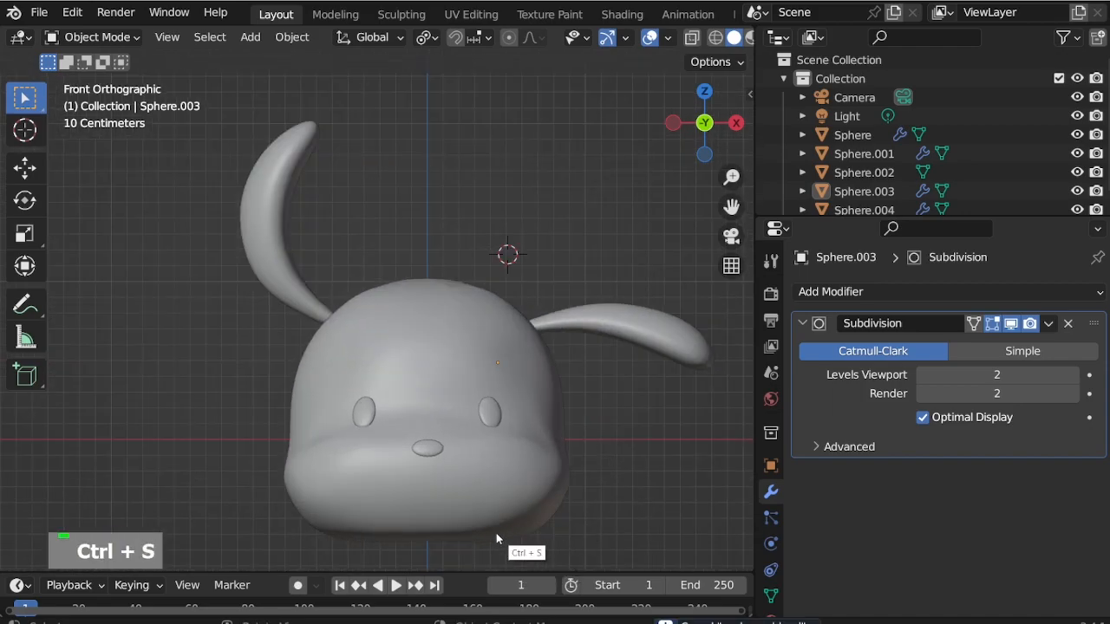
key("shift+a")
mouse_move(460, 263)
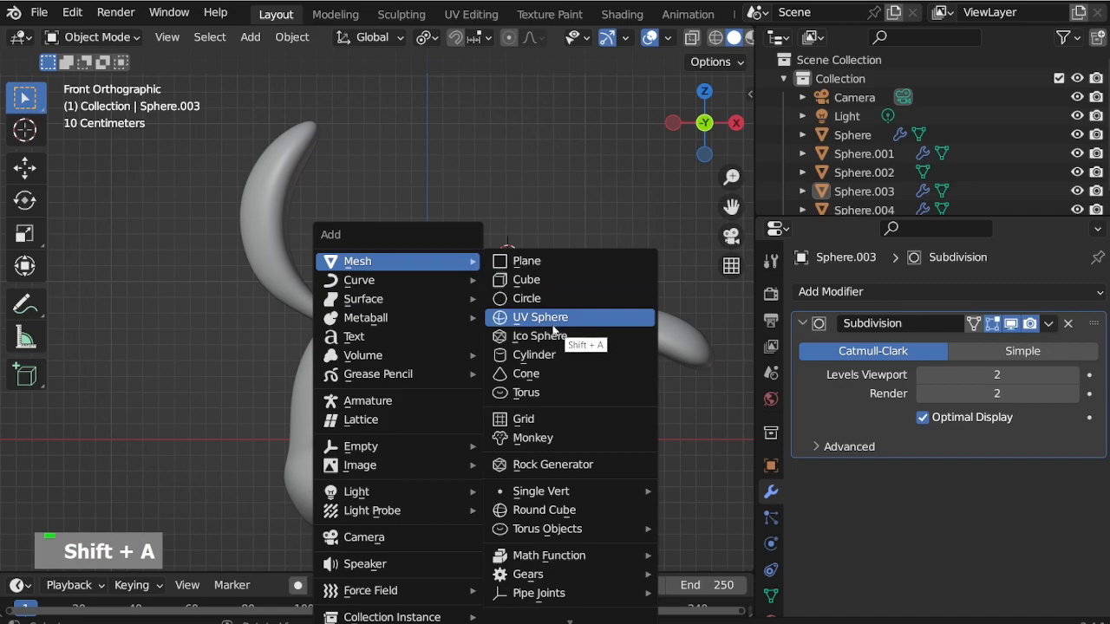
left_click(570, 318)
scroll(517, 316, "down", 6)
key("Delete")
Add a UV sphere for the body and move it down along Z beneath the head.
scroll(384, 330, "up", 4)
scroll(230, 394, "up", 2)
key("shift+a")
mouse_move(251, 258)
left_click(359, 318)
scroll(507, 305, "down", 3)
key("g")
key("z")
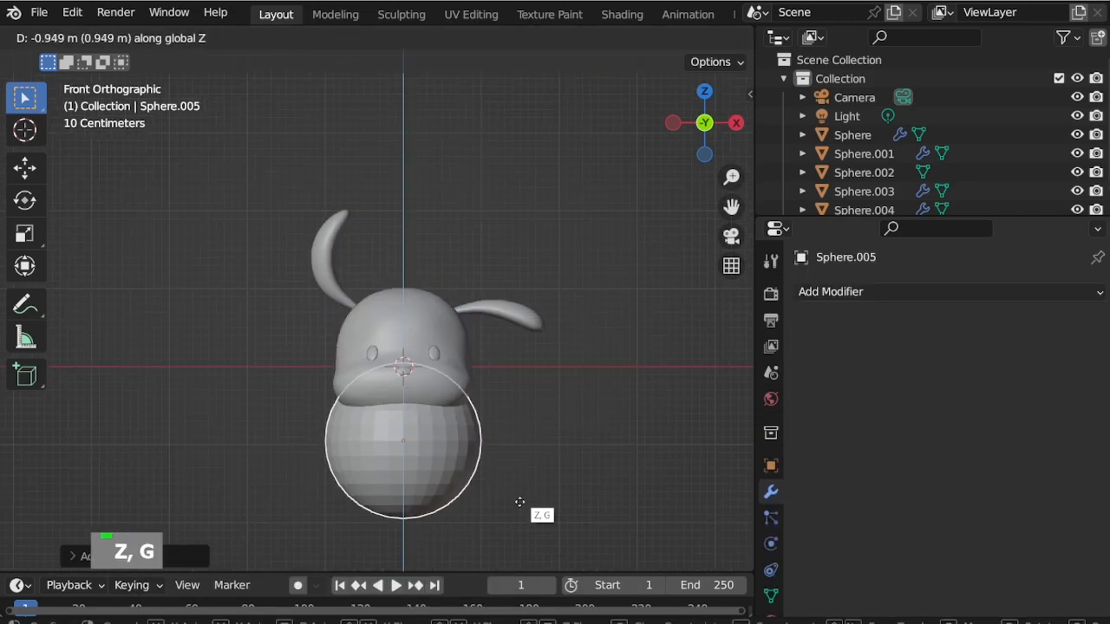
left_click(515, 551)
Flatten the body's underside by raising its bottom vertex about 0.44 m along Z with proportional editing.
scroll(480, 350, "down", 2)
scroll(437, 452, "up", 5)
key("ctrl+Tab")
scroll(414, 534, "up", 3)
left_click(414, 535)
scroll(460, 511, "down", 4)
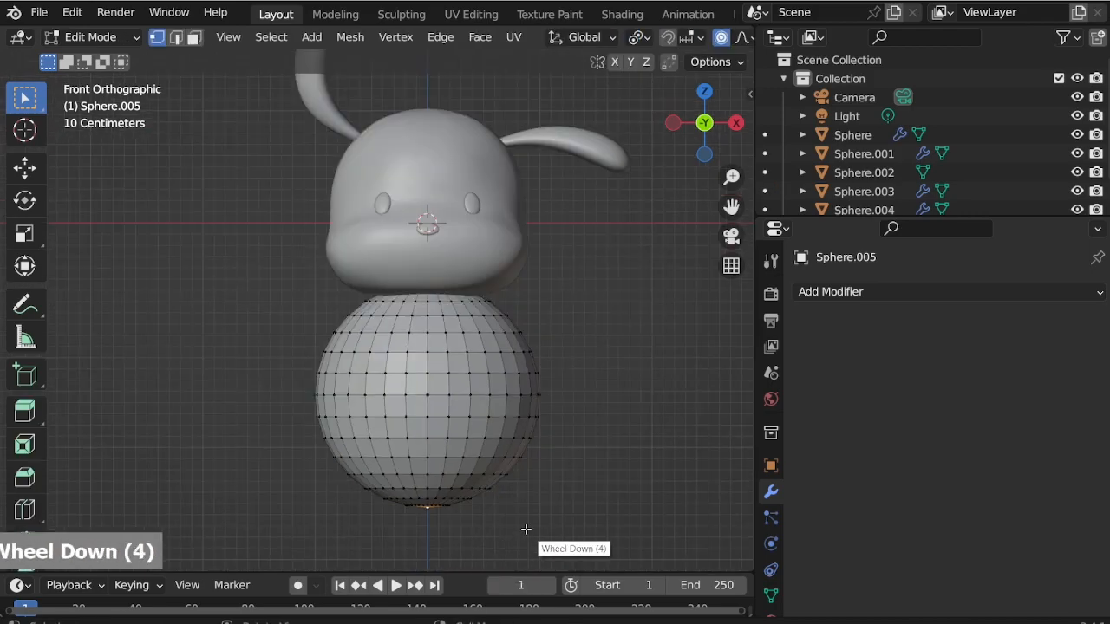
key("g")
key("z")
scroll(533, 500, "down", 2)
scroll(541, 485, "up", 2)
scroll(540, 481, "down", 1)
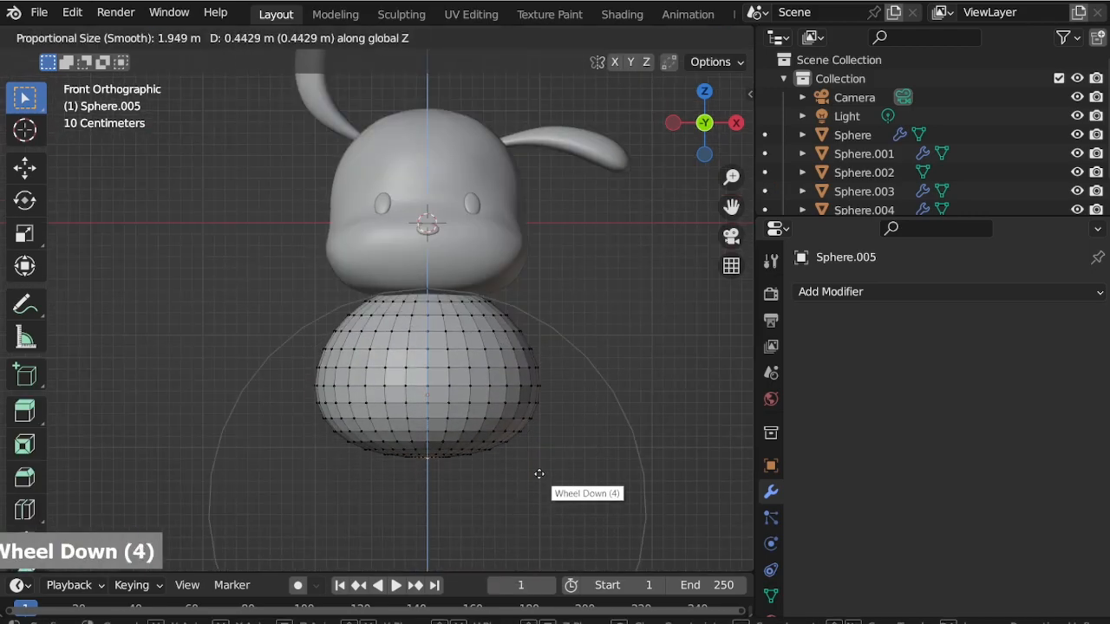
left_click(540, 471)
Isolate the body and raise its top vertex about 0.6 m along Z with proportional editing to form an egg shape.
key("KP_Divide")
scroll(473, 292, "down", 2)
key("g")
key("z")
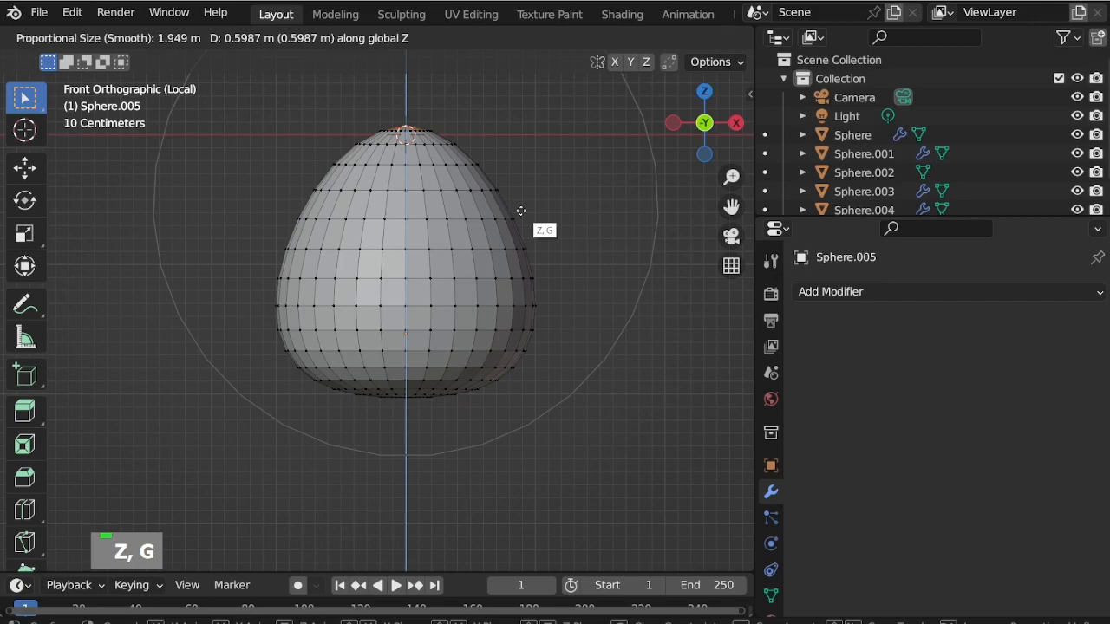
left_click(521, 209)
Raise the body's bottom vertex further along Z with a smaller proportional influence to flatten the base.
scroll(444, 426, "up", 4)
left_click(370, 369)
key("g")
key("z")
scroll(478, 400, "up", 4)
left_click(485, 395)
scroll(488, 392, "down", 4)
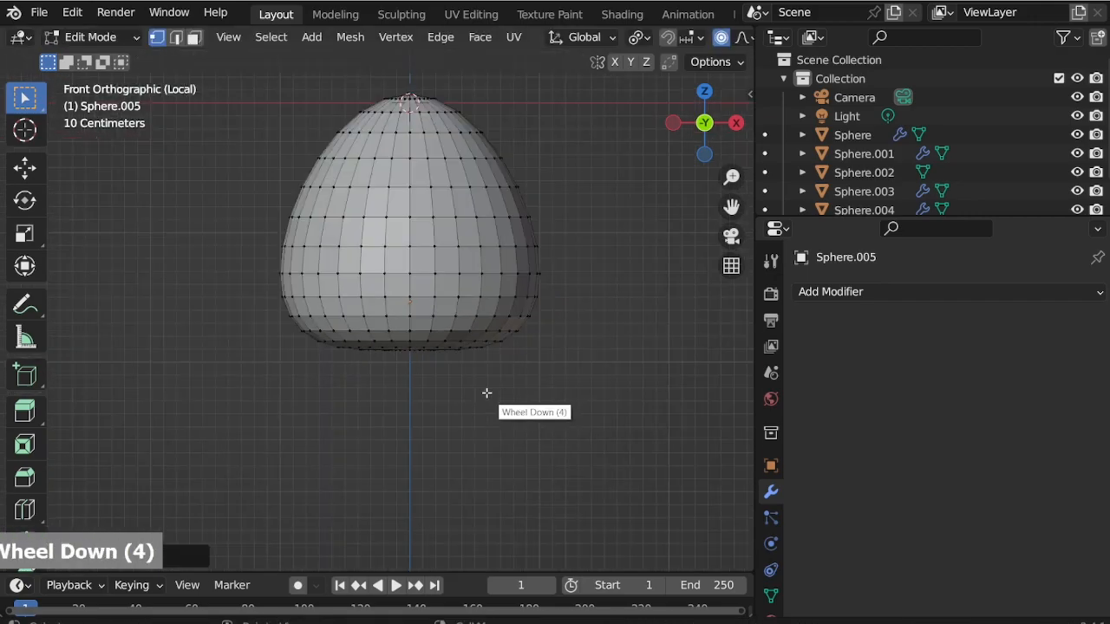
Leave the isolated view, add a level 2 Subdivision modifier to the body and lower it along Z beneath the head.
key("ctrl+Tab")
key("KP_Divide")
key("ctrl+2")
key("g")
key("z")
key("s")
key("z")
left_click(599, 489)
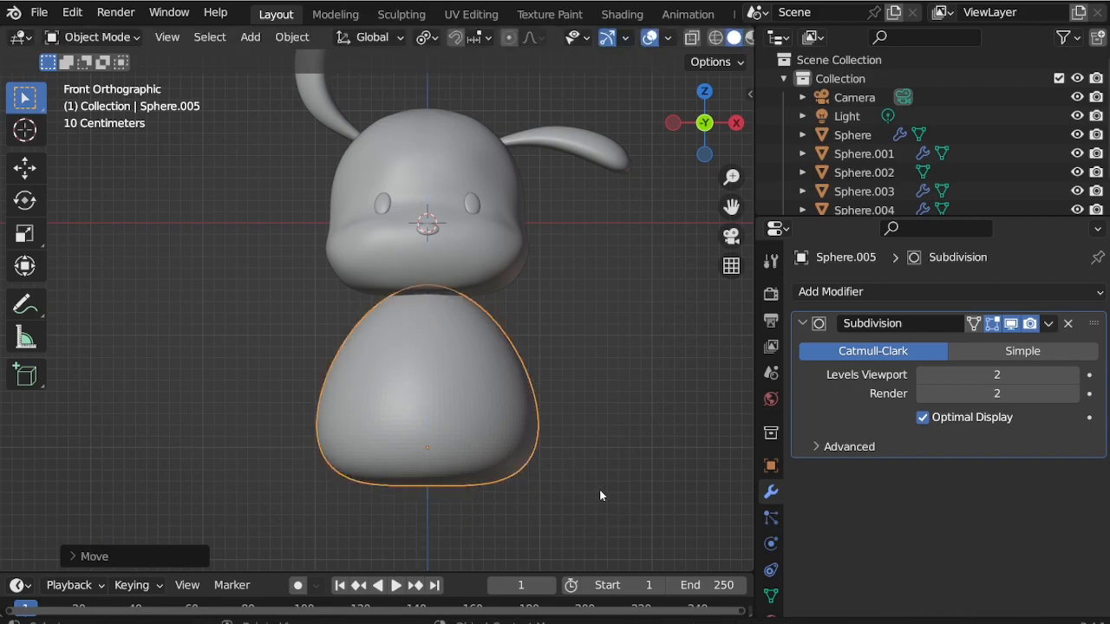
Lower the body's top vertex about 0.16 m along Z with proportional editing to round off the top.
key("ctrl+a")
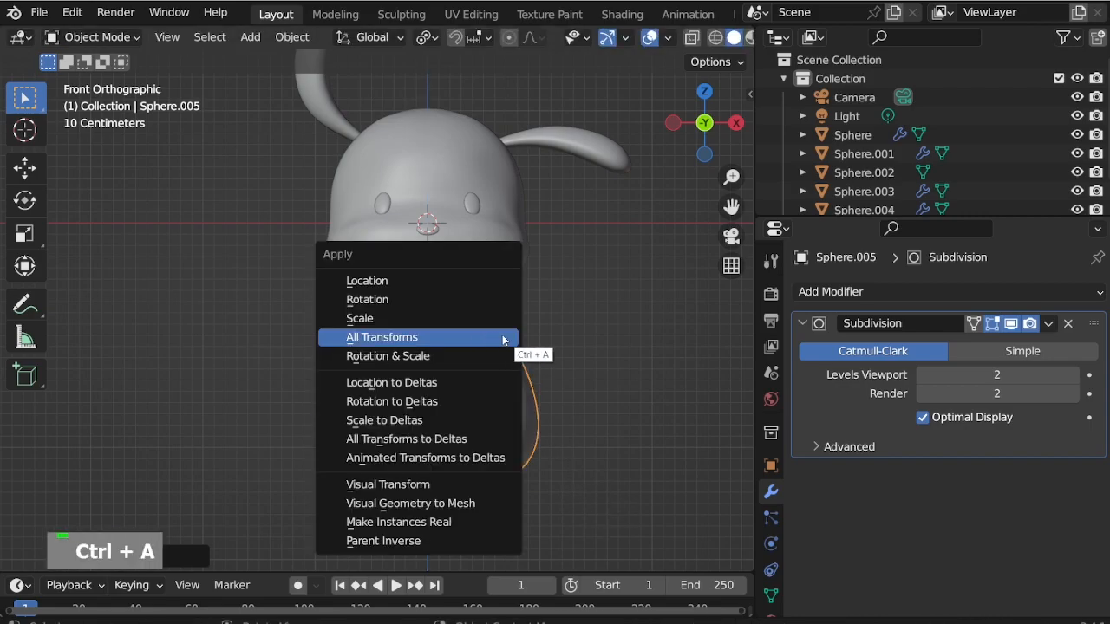
left_click(503, 268)
key("ctrl+Tab")
key("alt+z")
key("alt+z")
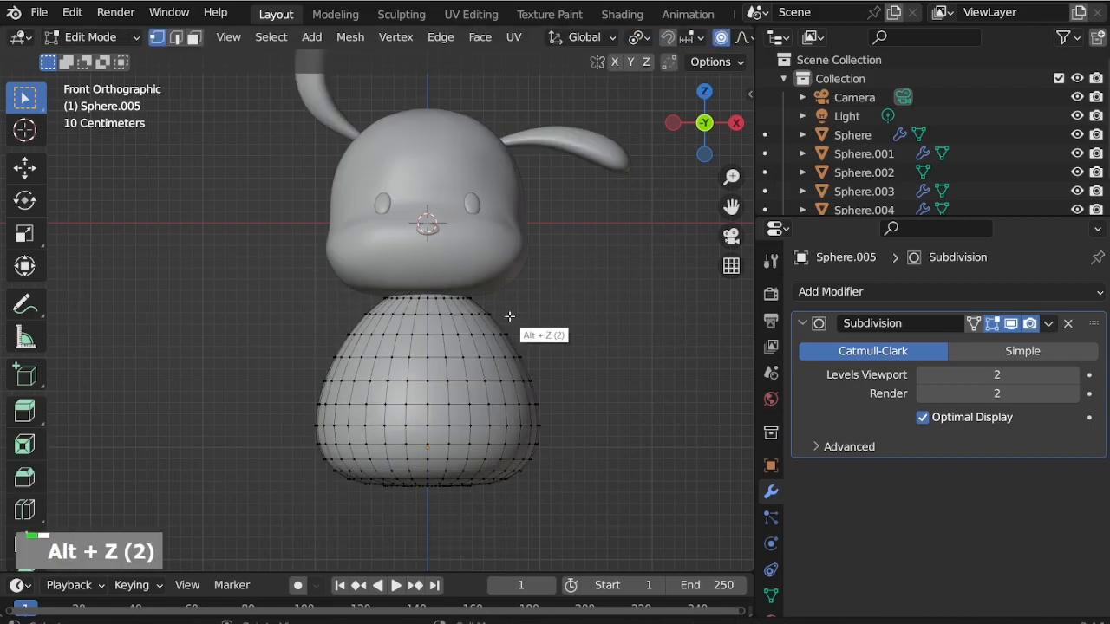
key("g")
key("z")
scroll(525, 349, "down", 3)
scroll(524, 342, "up", 5)
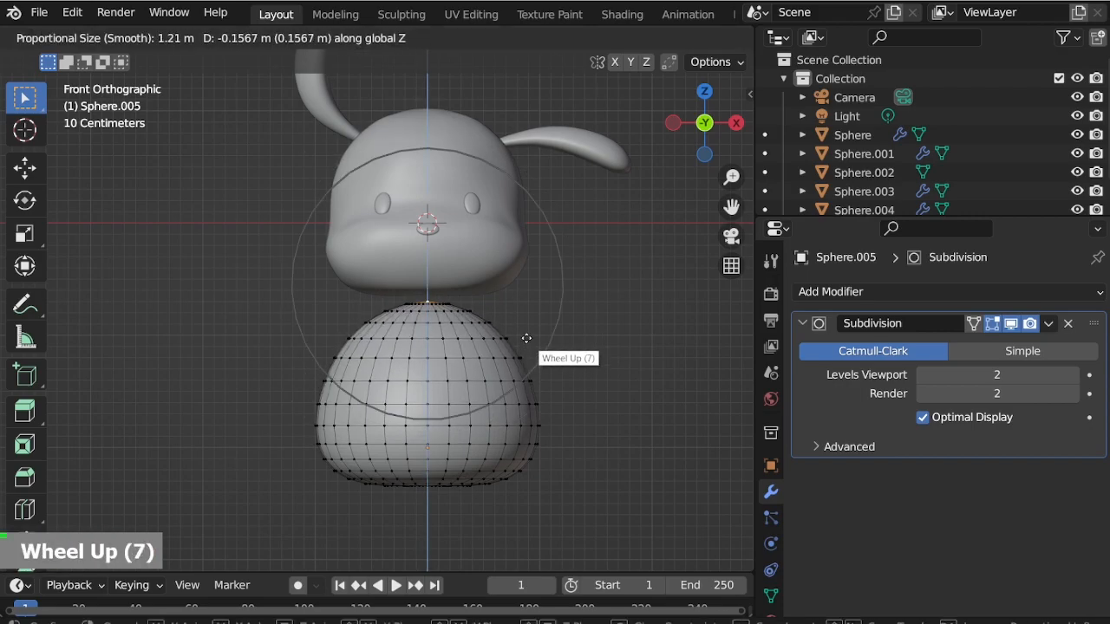
left_click(527, 339)
Stretch the whole body mesh slightly along Z and adjust the body's height under the head.
key("a")
key("s")
key("z")
left_click(554, 333)
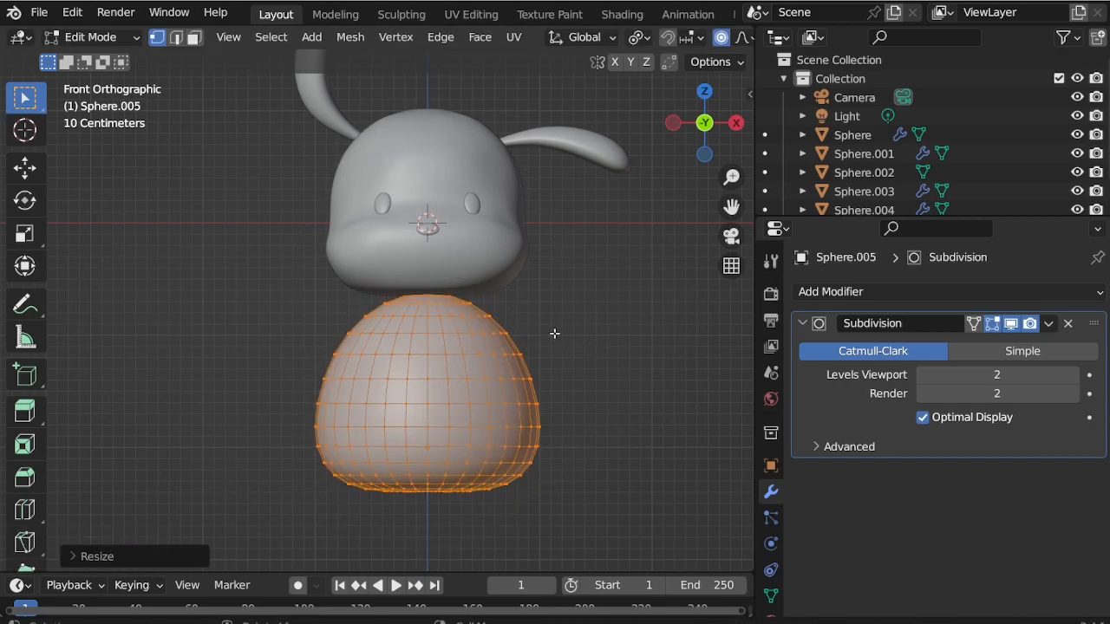
key("ctrl+Tab")
key("g")
key("z")
double_click(563, 336)
Check the body from the side and duplicate it in place as the base for a shirt.
key("KP_3")
middle_click_drag(560, 356, 387, 349)
scroll(346, 355, "up", 2)
key("shift+d")
right_click(469, 310)
Delete the lower faces of the duplicated body so only its upper part remains as a shirt.
key("Tab")
key("alt+z")
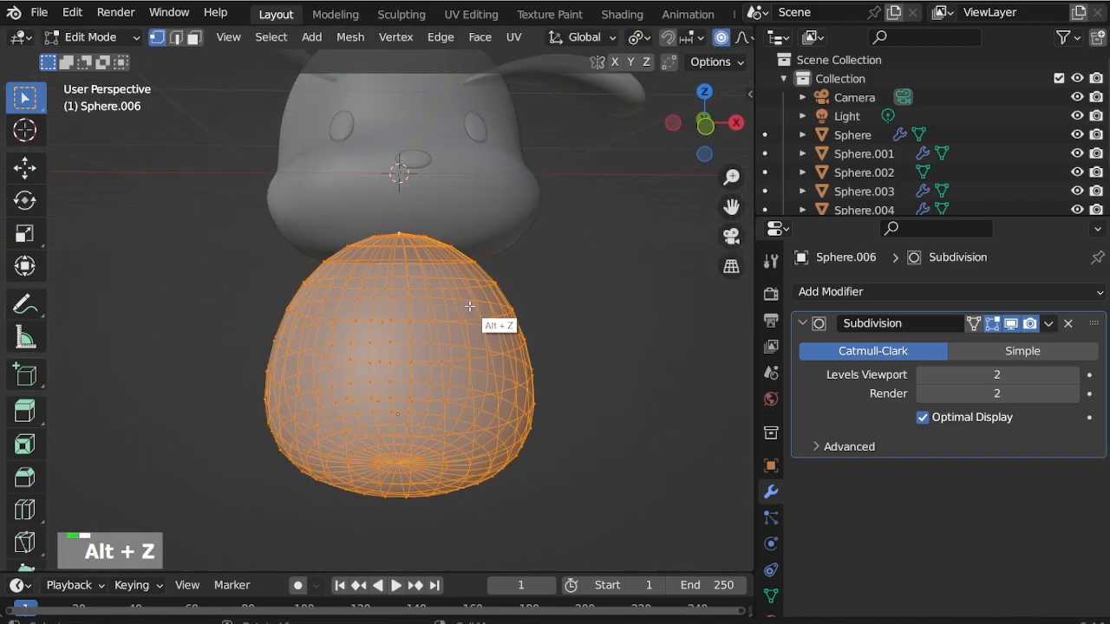
key("KP_1")
key("3")
left_click_drag(232, 423, 579, 535)
key("x")
left_click(571, 441)
key("Tab")
key("alt+z")
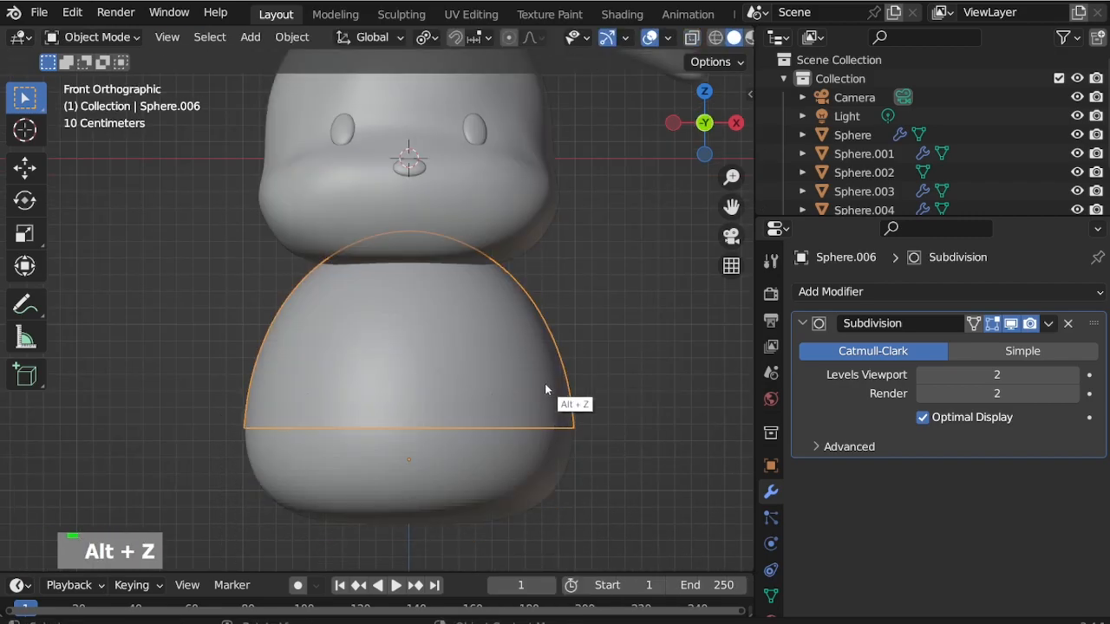
Add a Solidify modifier to the shirt with a thickness of 0.05 m and an offset of 1.
middle_click_drag(545, 385, 607, 416)
left_click(831, 291)
left_click(722, 512)
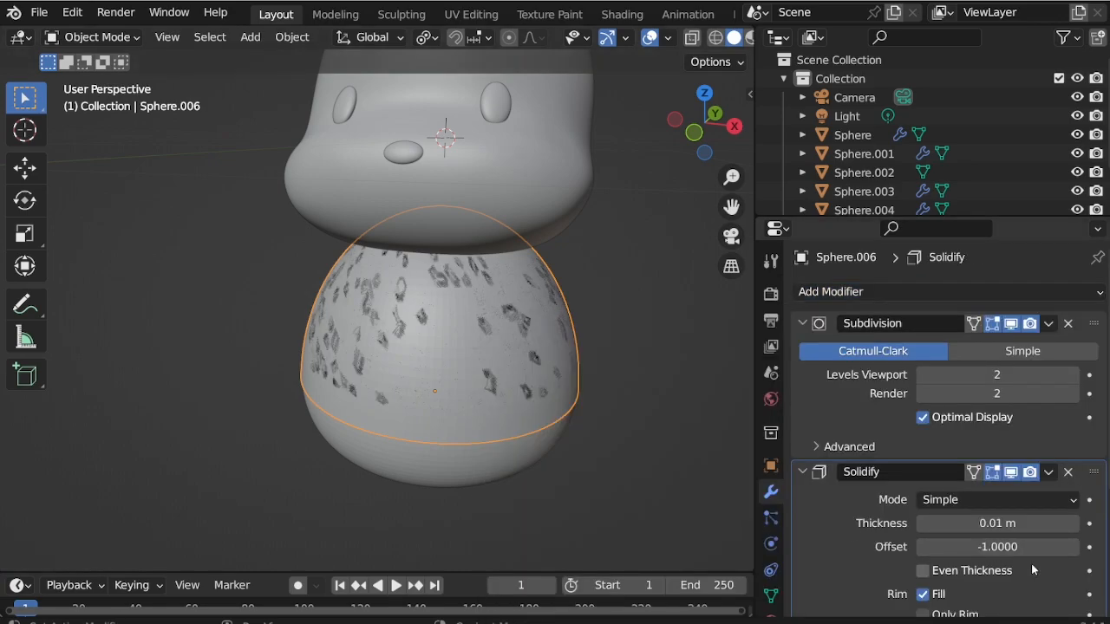
scroll(1021, 560, "down", 4)
left_click(1026, 449)
type("1")
key("Return")
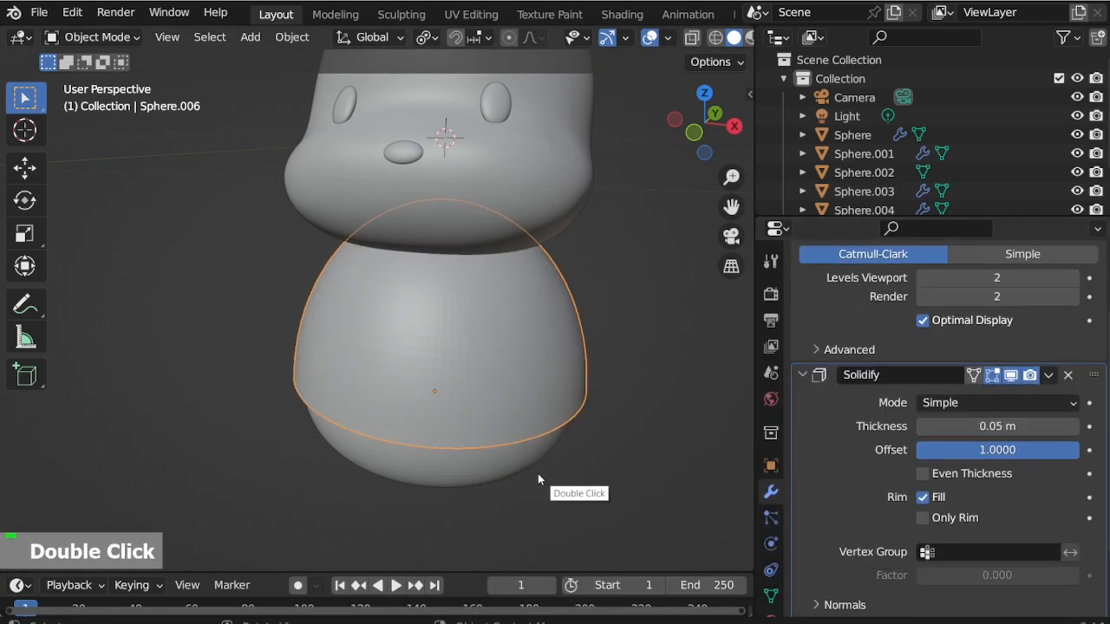
middle_click_drag(539, 474, 604, 454)
scroll(604, 453, "down", 3)
left_click(604, 453)
scroll(537, 451, "up", 1)
Add a UV sphere for the arm, move it in front of the character along Y and narrow it along Y.
middle_click_drag(529, 443, 460, 438)
scroll(517, 433, "up", 3)
key("shift+a")
mouse_move(468, 261)
left_click(610, 317)
key("g")
key("y")
left_click(460, 483)
key("s")
key("y")
left_click(472, 437)
Stretch the arm sphere by raising its top vertex about 2.67 m along Z with wide proportional editing.
key("ctrl+Tab")
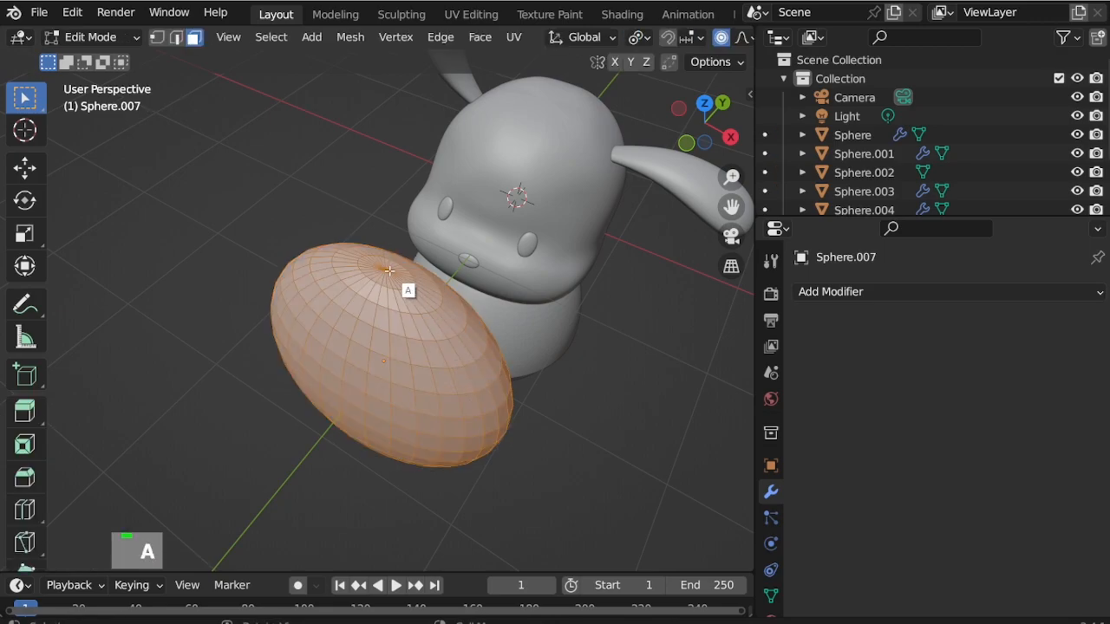
key("alt+a")
middle_click_drag(390, 271, 373, 275)
key("KP_1")
key("g")
key("z")
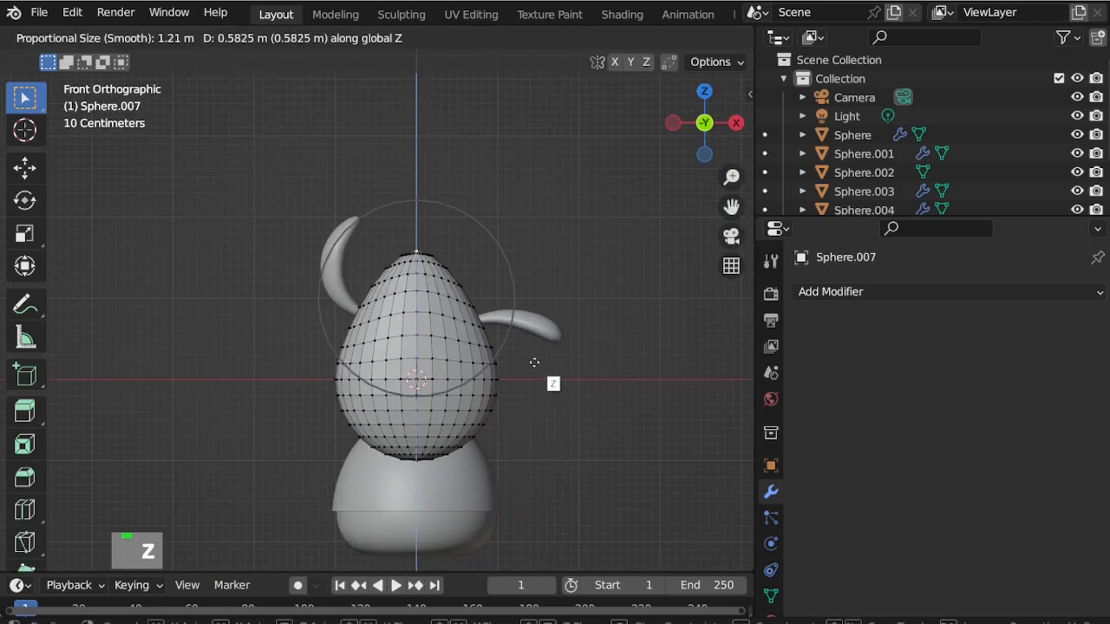
scroll(531, 317, "up", 2)
scroll(525, 295, "down", 3)
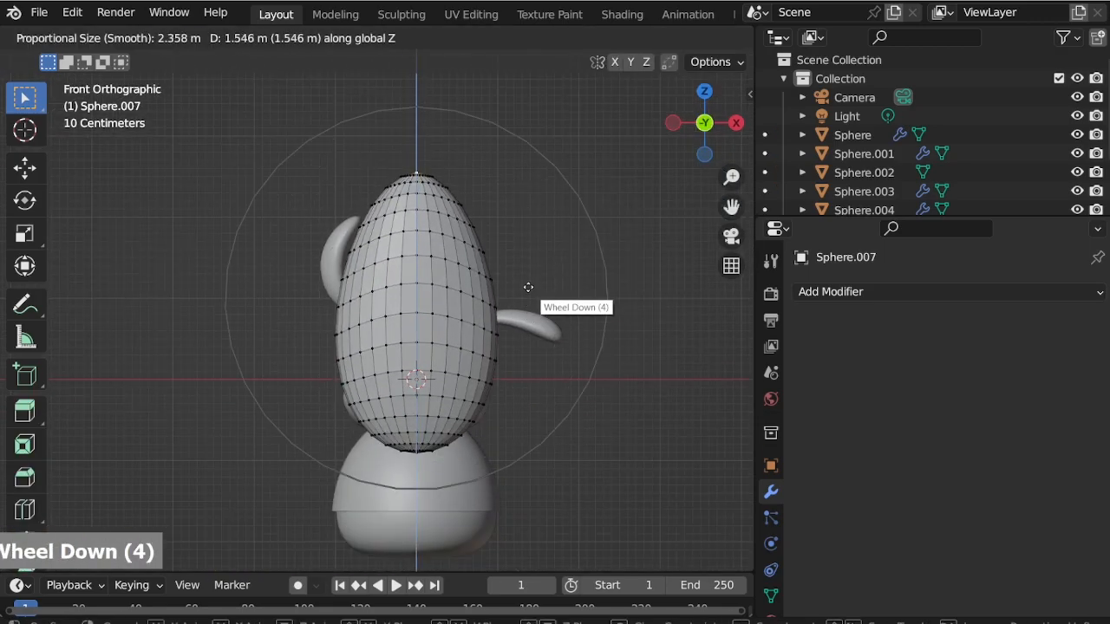
scroll(528, 178, "down", 2)
scroll(526, 183, "up", 6)
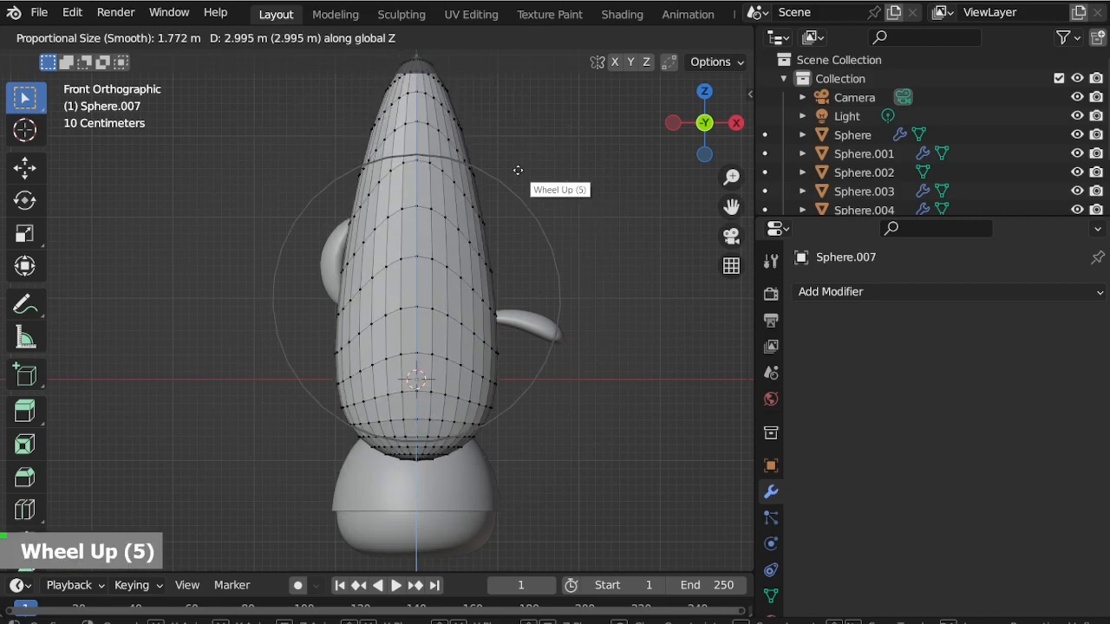
scroll(520, 213, "down", 3)
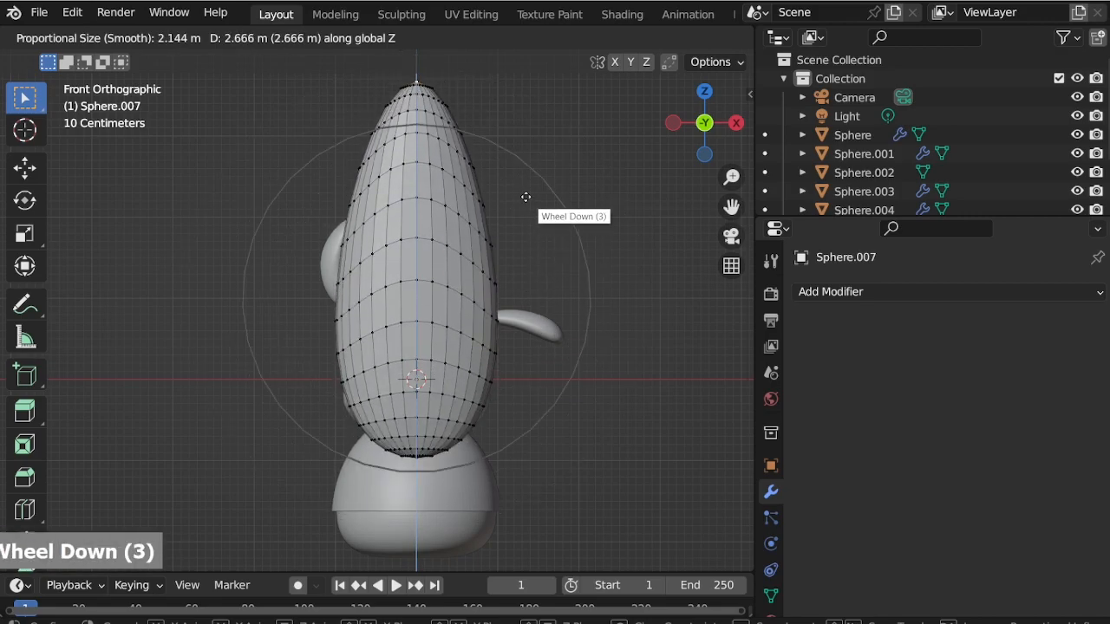
left_click(526, 197)
Scale the elongated arm along Y in Object Mode to adjust its depth.
middle_click_drag(526, 197, 433, 404)
key("Tab")
scroll(517, 284, "up", 2)
key("s")
key("y")
left_click(576, 262)
Widen a lower edge loop of the arm to about 1.26 along Y with proportional editing.
middle_click_drag(502, 256, 361, 230)
key("ctrl+Tab")
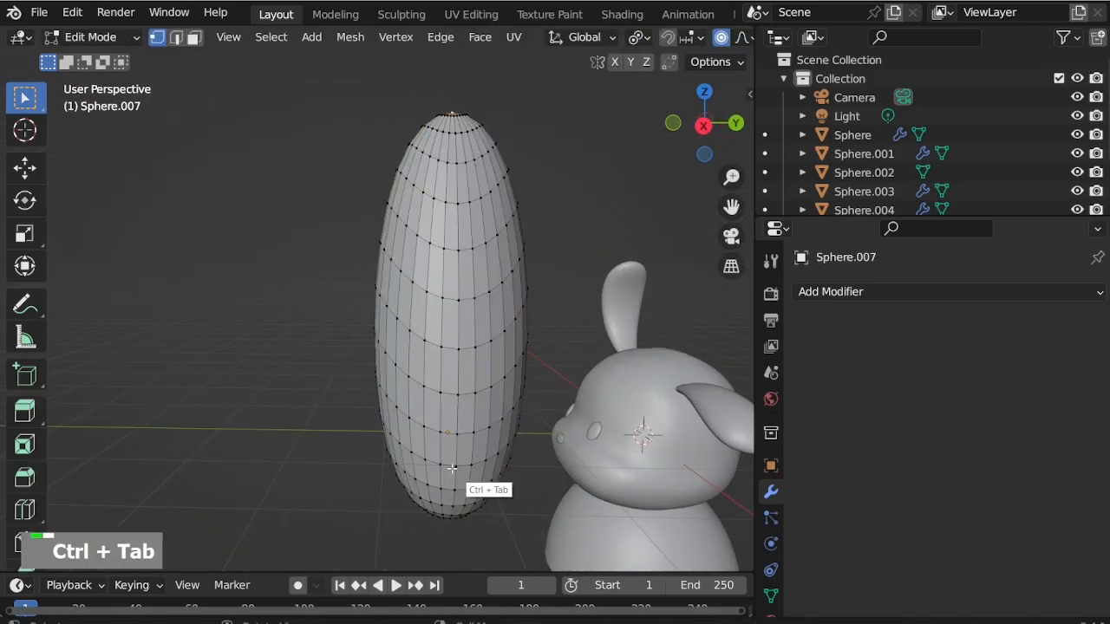
key("s")
key("y")
scroll(550, 459, "down", 4)
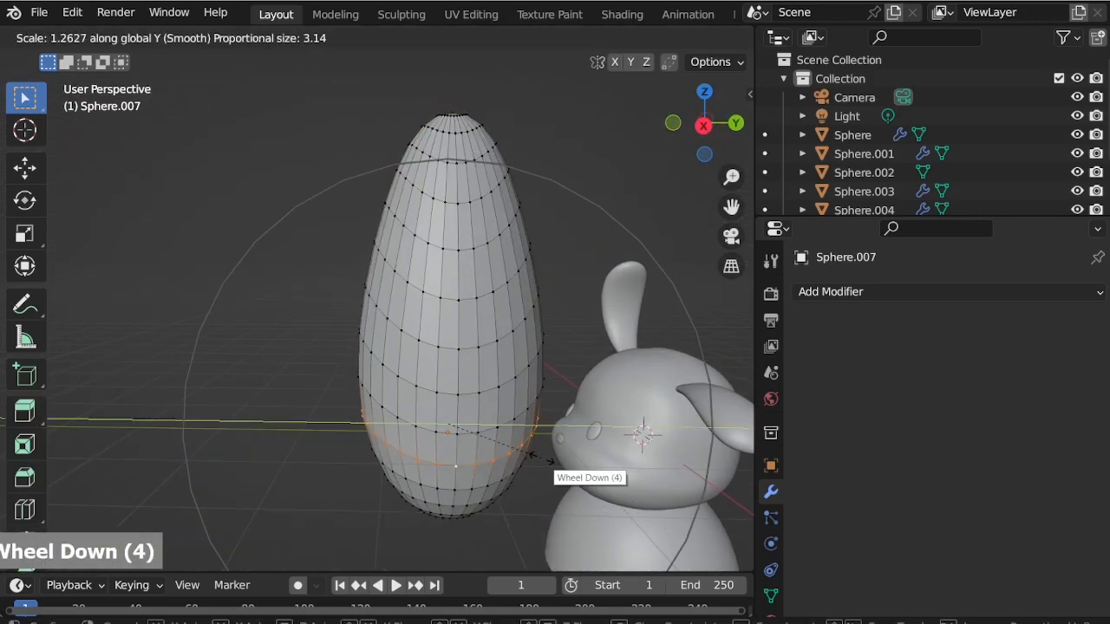
left_click(535, 456)
Add a level 2 Subdivision modifier to the arm and scale the arm down to about 0.26.
middle_click_drag(535, 456, 484, 409)
key("ctrl+Tab")
key("ctrl+2")
key("s")
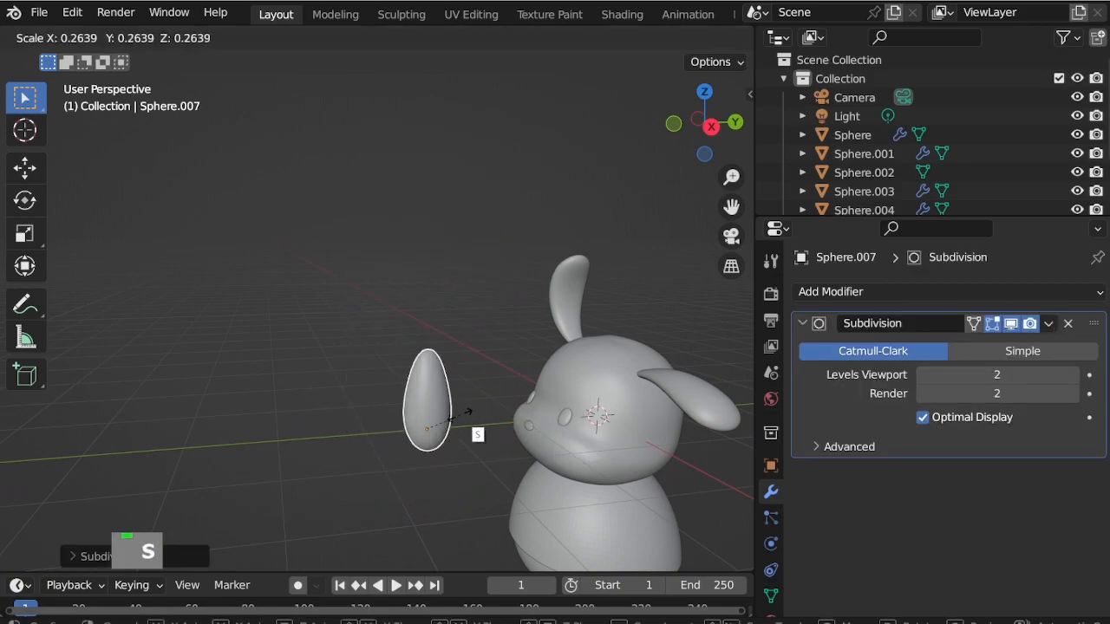
left_click(458, 416)
Position the arm beside the upper body just below the head, using the front and top views.
key("KP_1")
scroll(520, 345, "down", 2)
key("g")
left_click(465, 478)
middle_click_drag(451, 381, 390, 473)
scroll(344, 349, "up", 2)
key("KP_7")
key("g")
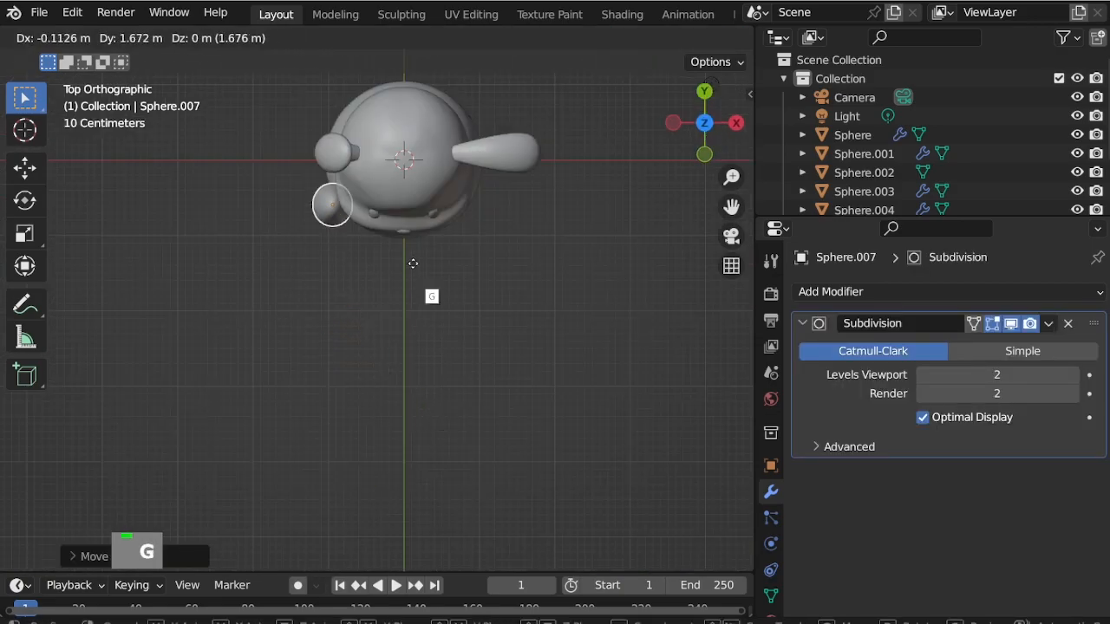
key("KP_1")
key("KP_7")
key("g")
left_click(468, 218)
key("KP_1")
scroll(597, 421, "up", 5)
key("r")
key("Escape")
Place the 3D cursor on the arm's upper tip vertex and set the arm's origin to the 3D cursor.
key("Tab")
middle_click_drag(540, 308, 510, 286)
scroll(510, 286, "up", 3)
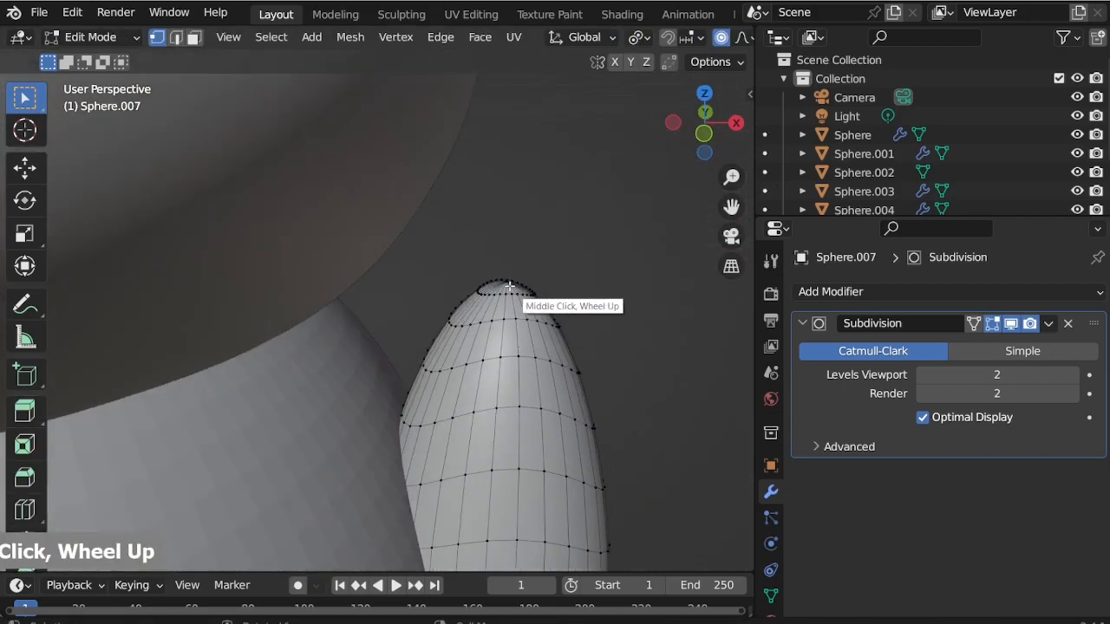
key("ctrl+Tab")
left_click(292, 37)
mouse_move(302, 76)
left_click(522, 118)
Rotate the arm about its upper tip so its rounded end swings outward from the body.
key("ctrl+Tab")
scroll(493, 210, "down", 3)
key("ctrl+Tab")
scroll(494, 243, "down", 4)
key("r")
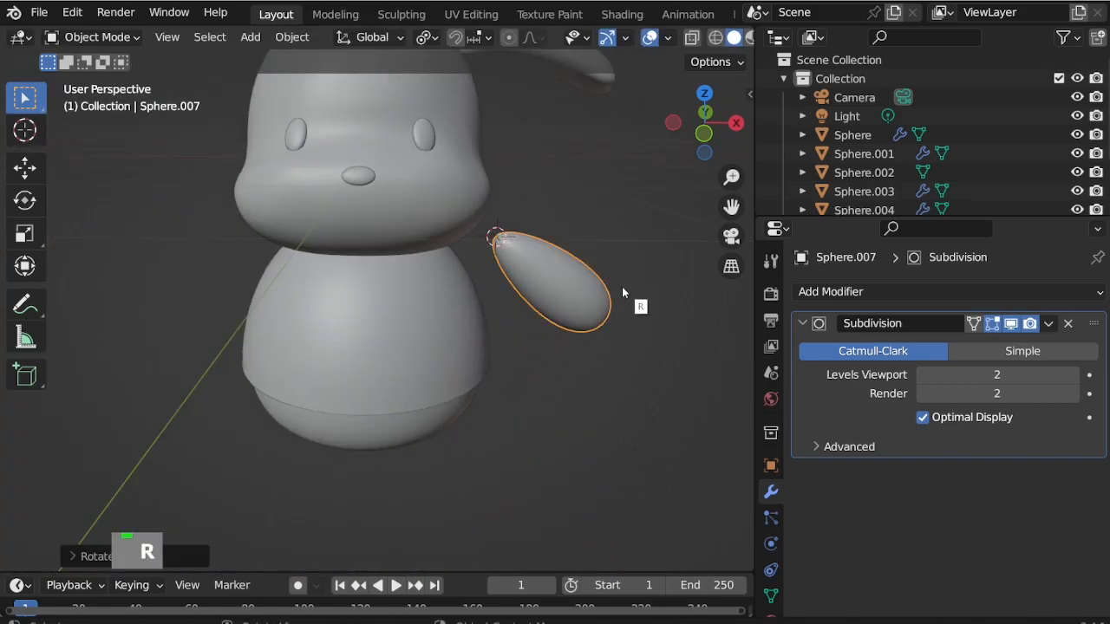
Try to move the arm against the body in the front view and rotate it from the top.
left_click(622, 286)
key("KP_1")
key("g")
left_click(572, 297)
key("KP_7")
key("r")
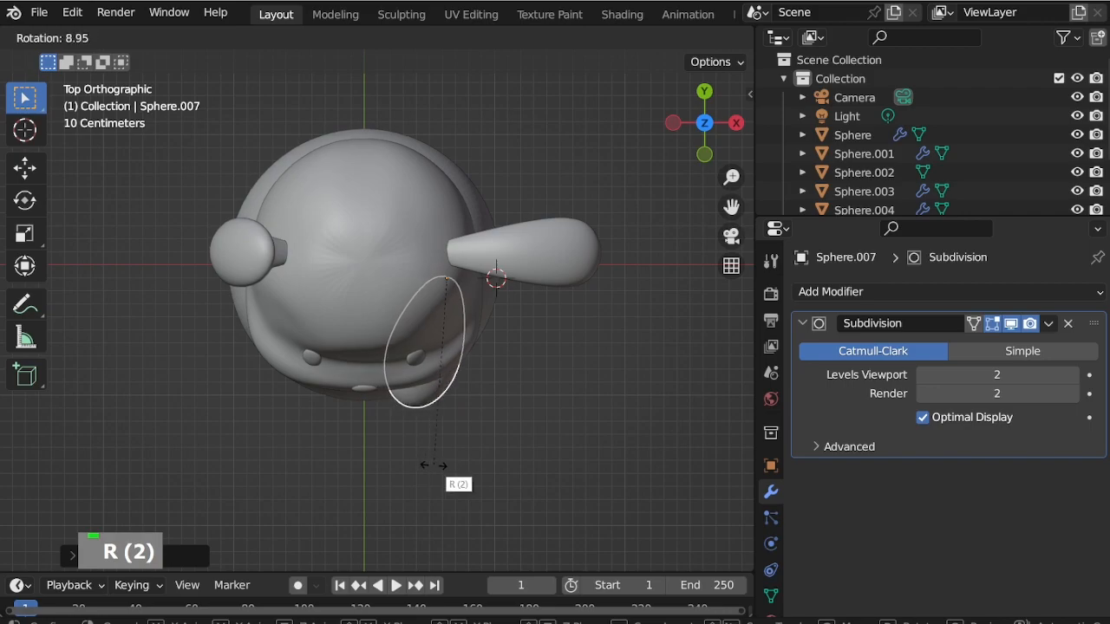
left_click(485, 459)
key("KP_1")
middle_click_drag(500, 434, 372, 315)
Try to bend the arm by moving its outer side vertices along X with proportional editing.
key("Tab")
scroll(473, 356, "up", 2)
key("alt+z")
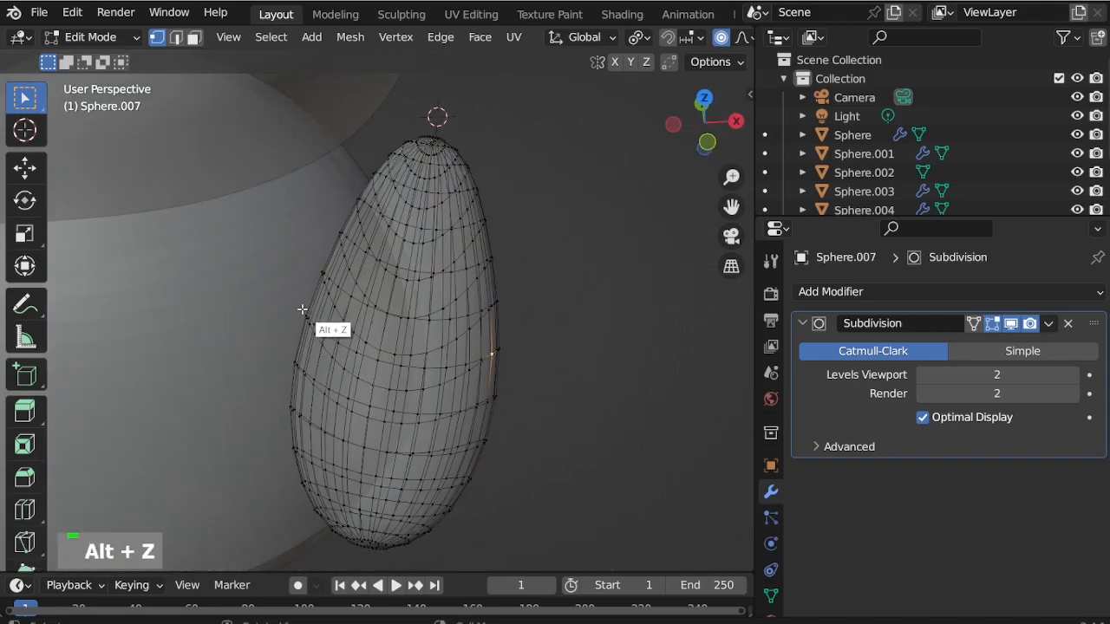
key("alt+z")
scroll(503, 350, "down", 5)
middle_click_drag(494, 345, 486, 323)
scroll(486, 325, "up", 2)
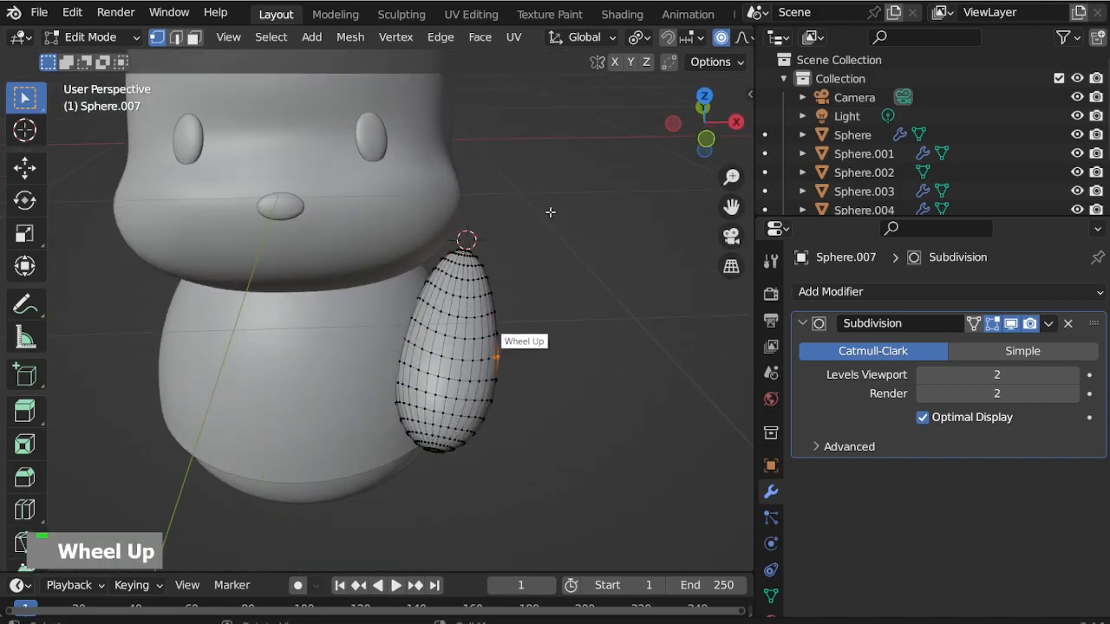
key("g")
key("x")
scroll(611, 357, "up", 5)
left_click(637, 364)
Undo the arm's bend, moves and rotations back to its straight pose with the tip at the 3D cursor.
key("ctrl+z")
key("ctrl+z")
key("ctrl+z")
key("ctrl+z")
key("ctrl+z")
key("ctrl+z")
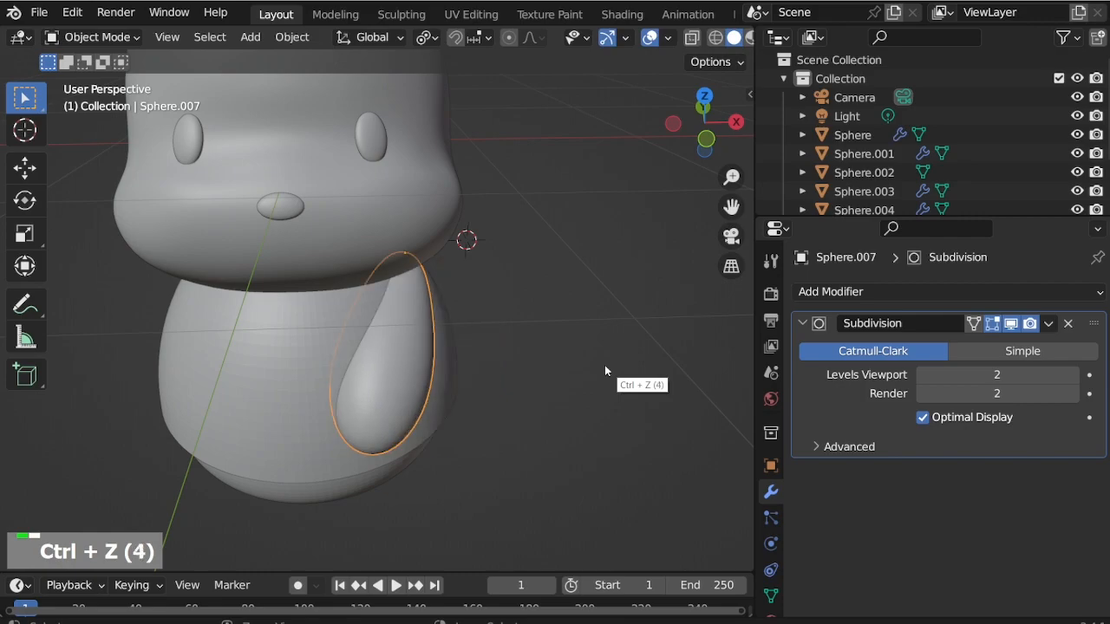
scroll(540, 314, "up", 2)
key("ctrl+z")
key("ctrl+z")
Isolate the arm in local view and move its outer side vertices about 0.2 m along X with proportional editing.
key("ctrl+Tab")
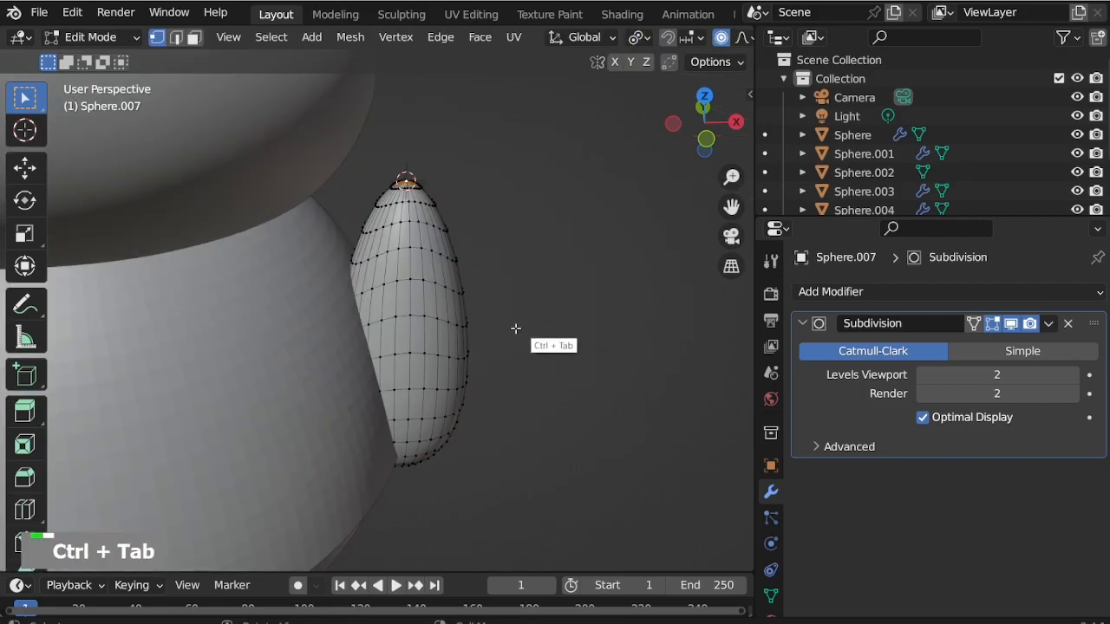
key("slash")
key("alt+z")
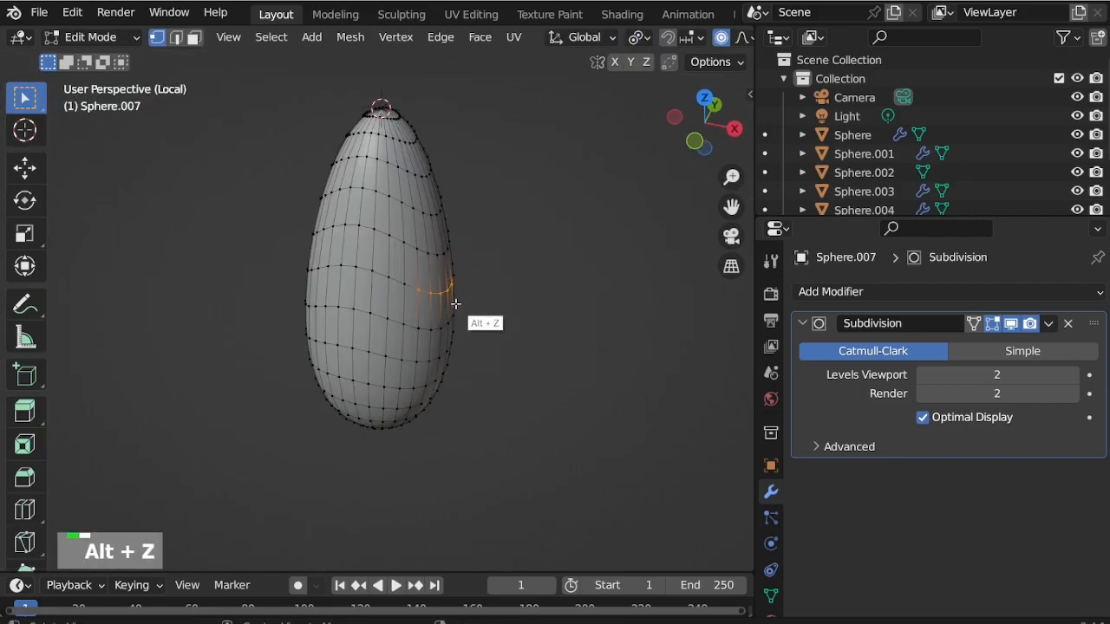
key("KP_1")
key("g")
key("x")
scroll(497, 308, "down", 3)
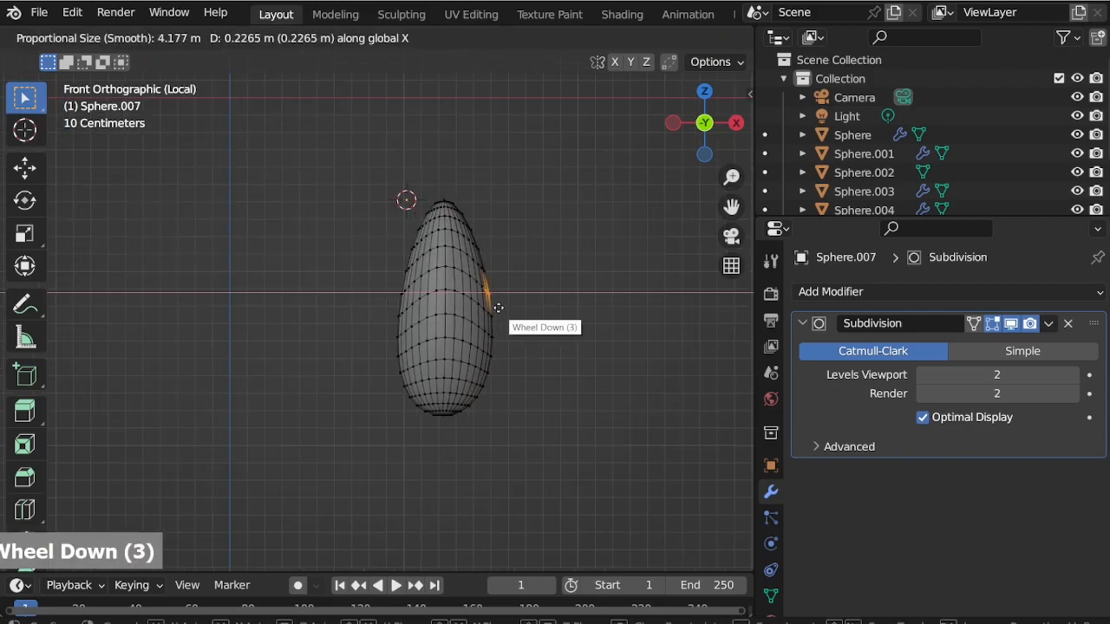
scroll(507, 310, "up", 14)
scroll(498, 314, "down", 4)
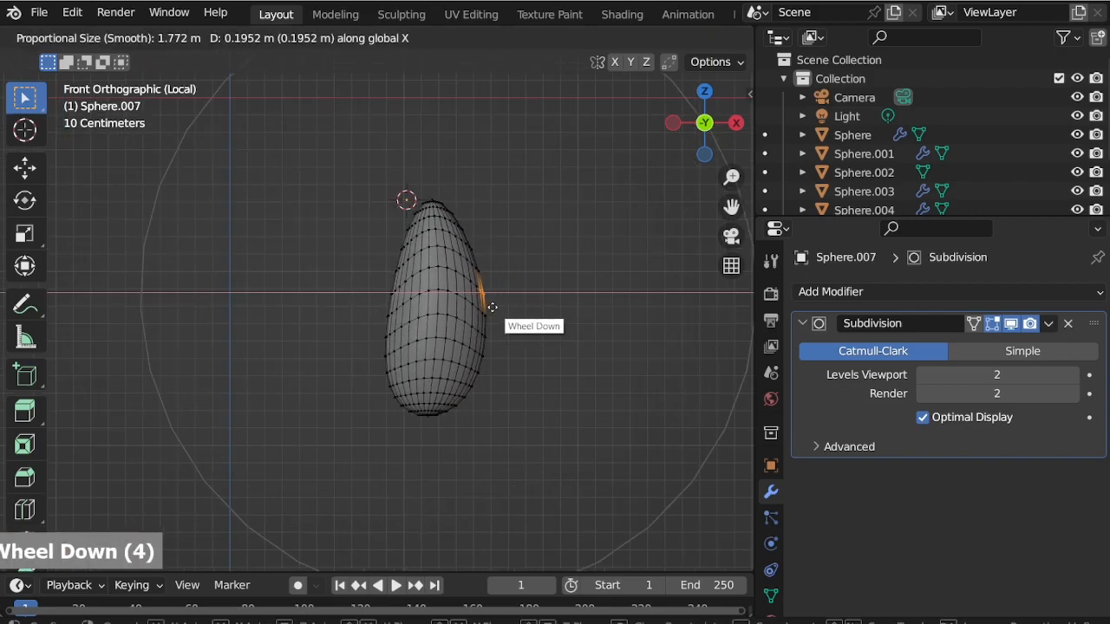
Curve the arm by moving its inner middle vertices outward, and adjust the upper outer edge with a smaller proportional size.
key("g")
scroll(500, 316, "up", 5)
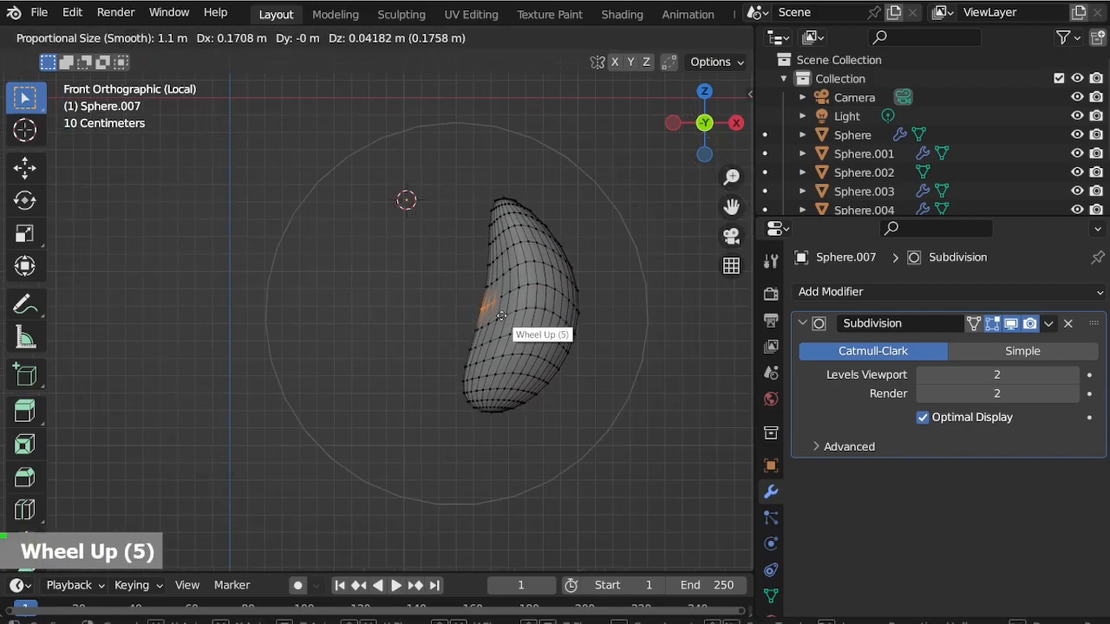
key("x")
key("g")
scroll(555, 214, "up", 4)
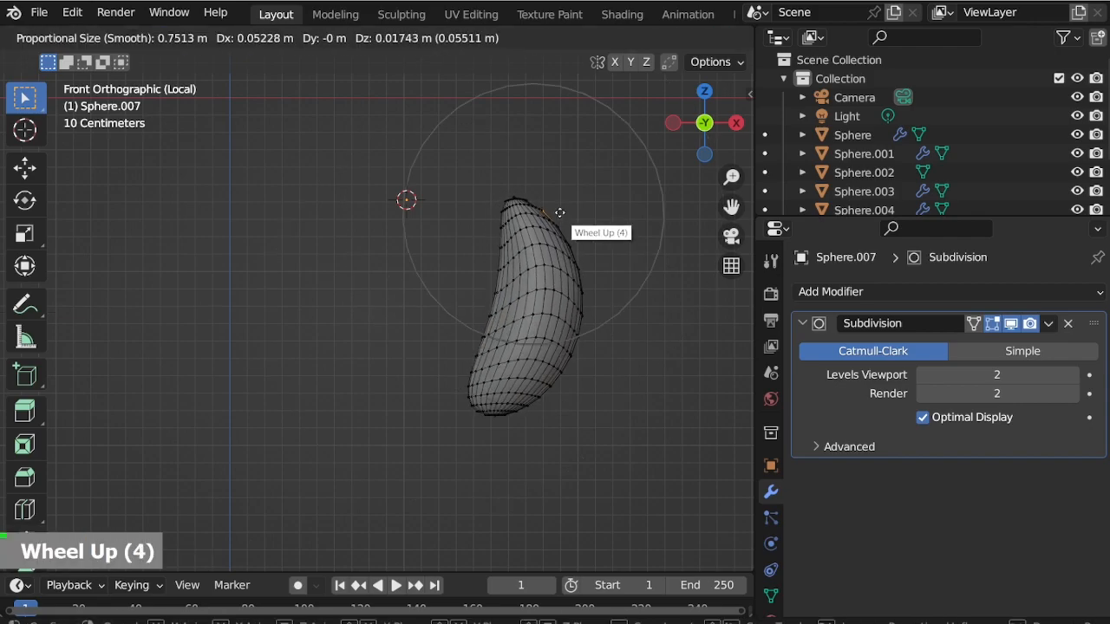
Refine the arm's inner curve by moving vertices around the inside of the bend in the front view.
key("g")
left_click(483, 313)
key("g")
left_click(506, 312)
left_click(495, 295)
key("g")
left_click(497, 292)
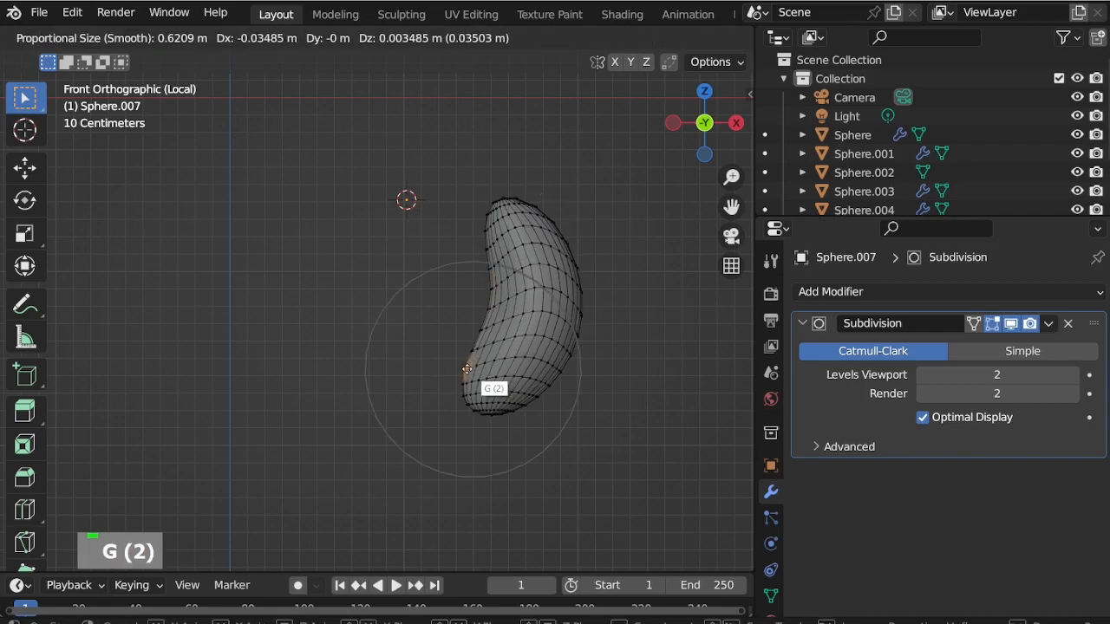
Enlarge the arm's rounded lower end by moving its inner side and bottom vertices outward with proportional editing.
scroll(456, 362, "down", 5)
scroll(421, 379, "up", 3)
left_click(500, 440)
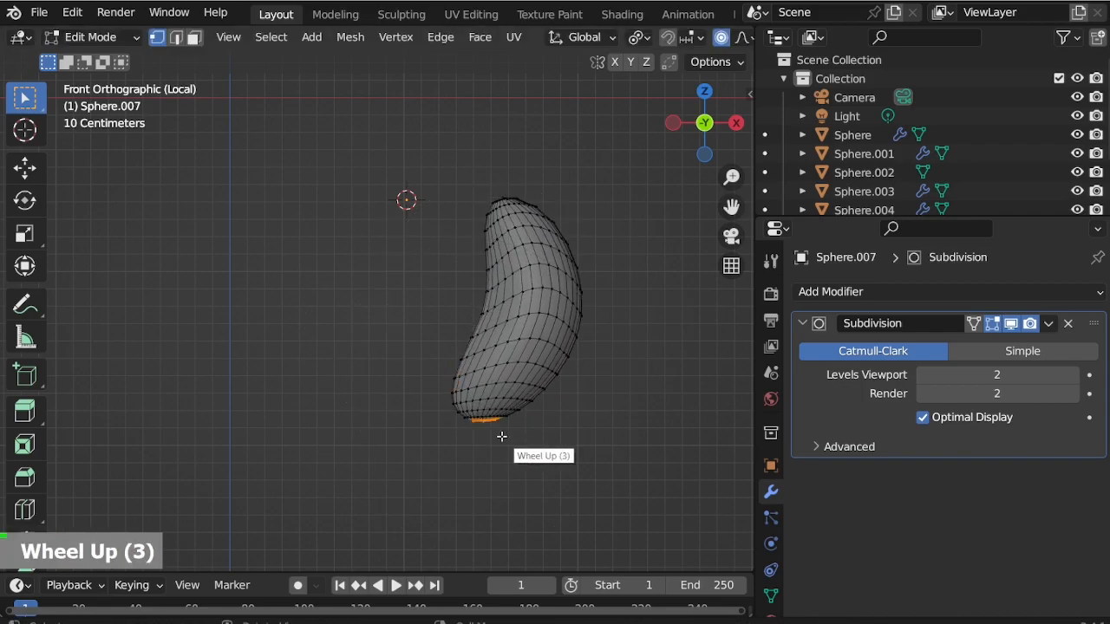
key("g")
scroll(595, 381, "down", 3)
Scale down the arm around its outer elbow vertices with proportional editing to slim the upper part.
left_click(593, 312)
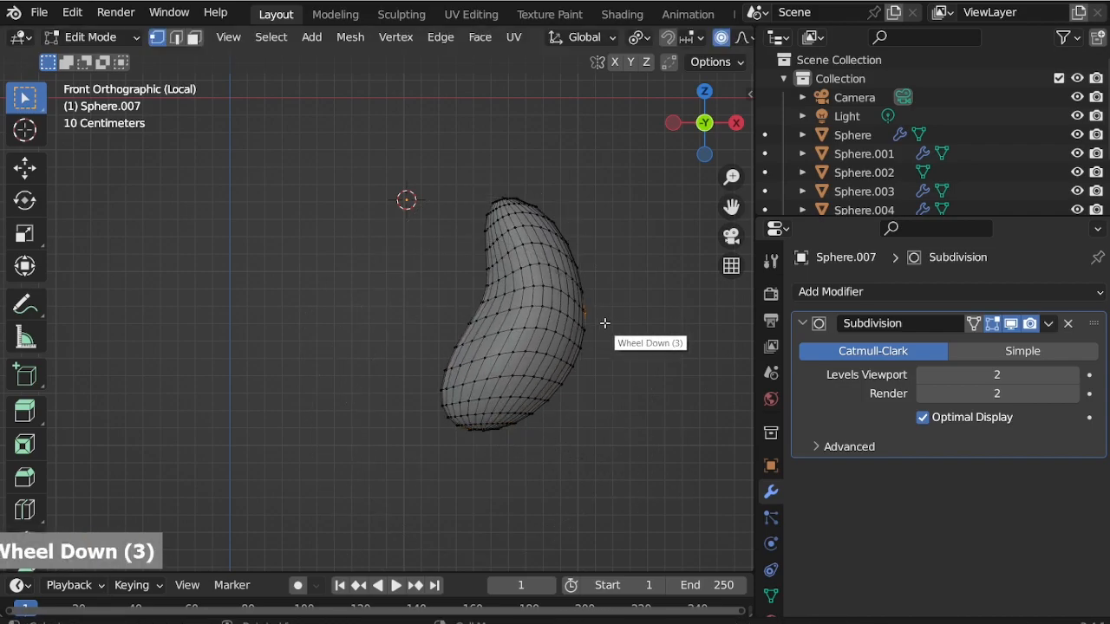
key("s")
key("s")
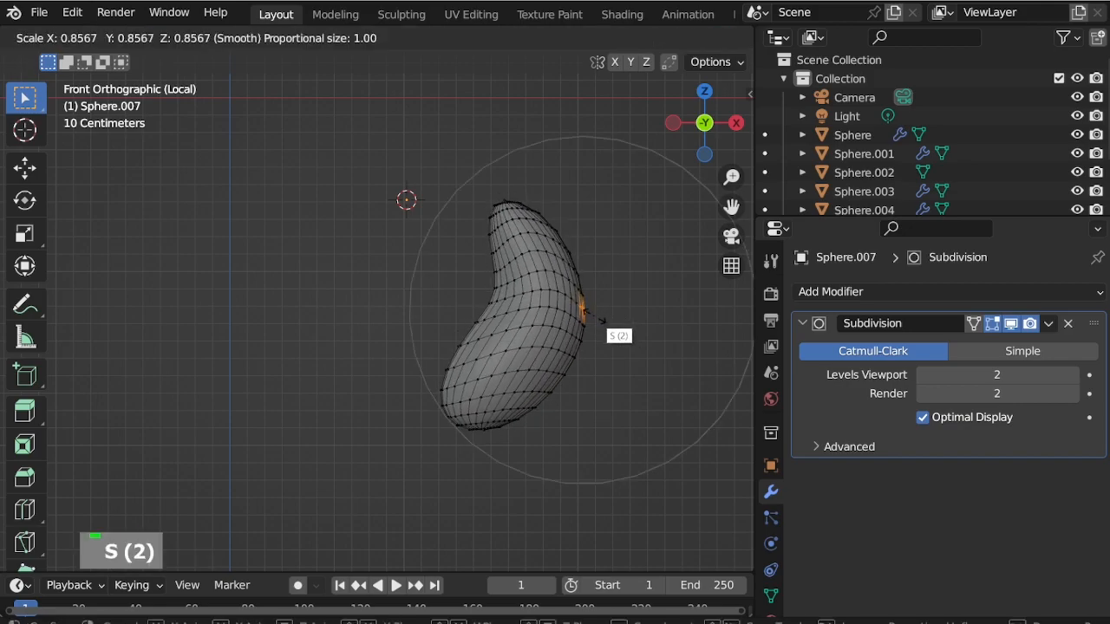
left_click(599, 318)
Leave the arm's local view and move it about 0.67 m toward the body in the top view.
key("ctrl+Tab")
key("KP_Divide")
key("KP_7")
key("g")
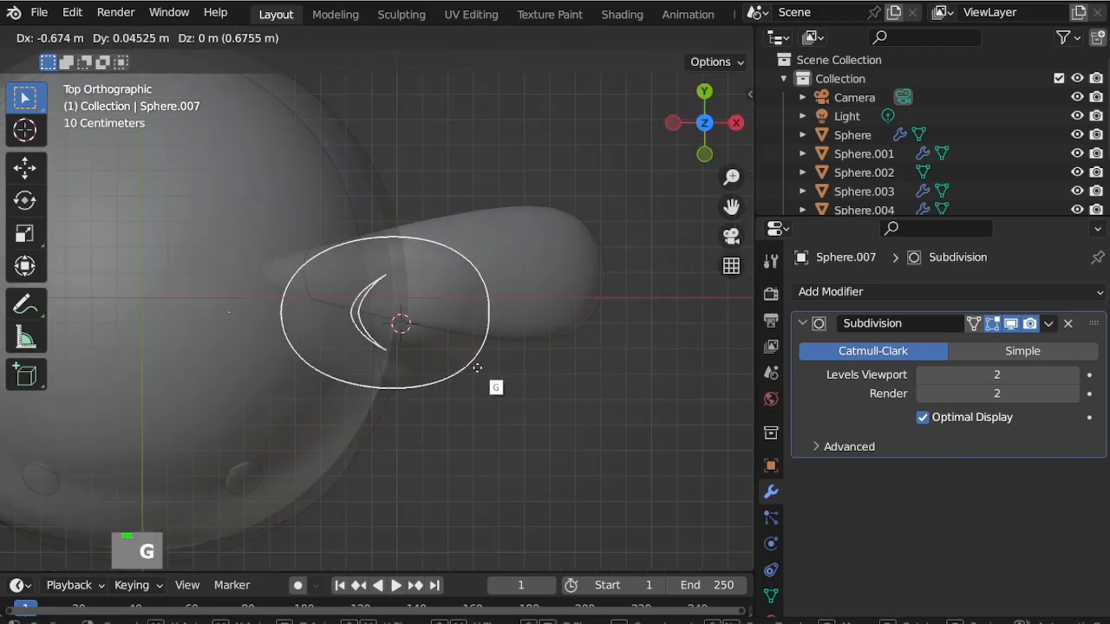
left_click(477, 369)
Inspect the arm's upper tip vertices and set the arm's origin to the 3D cursor beside them.
key("KP_1")
key("r")
key("Escape")
left_click(95, 37)
left_click(115, 79)
scroll(407, 190, "up", 3)
mouse_move(407, 191)
middle_mouse_down()
mouse_move(408, 280)
mouse_move(402, 208)
middle_mouse_up()
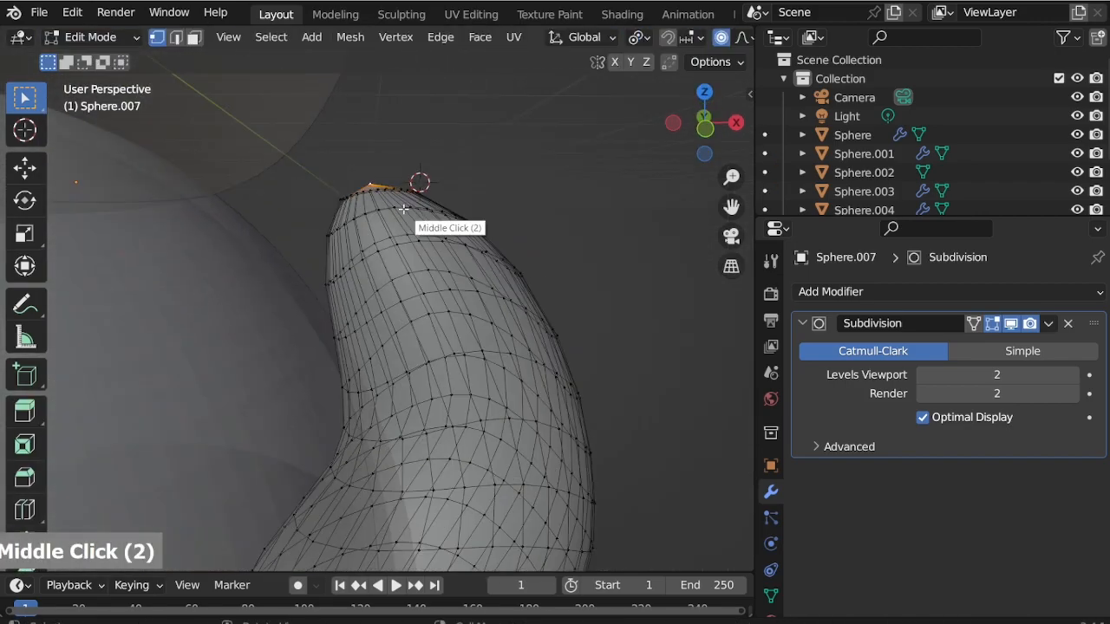
key("ctrl+Tab")
left_click(291, 37)
left_click(503, 115)
Rotate the arm about its upper tip, including in the side view, so it reaches forward from the body.
scroll(525, 275, "down", 6)
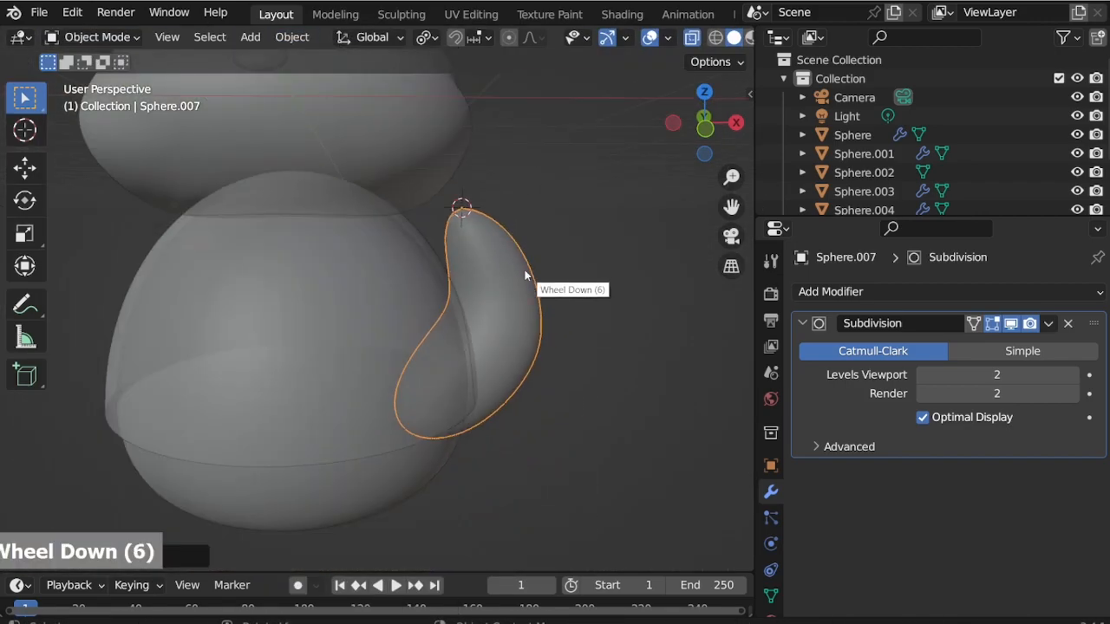
key("r")
key("KP_7")
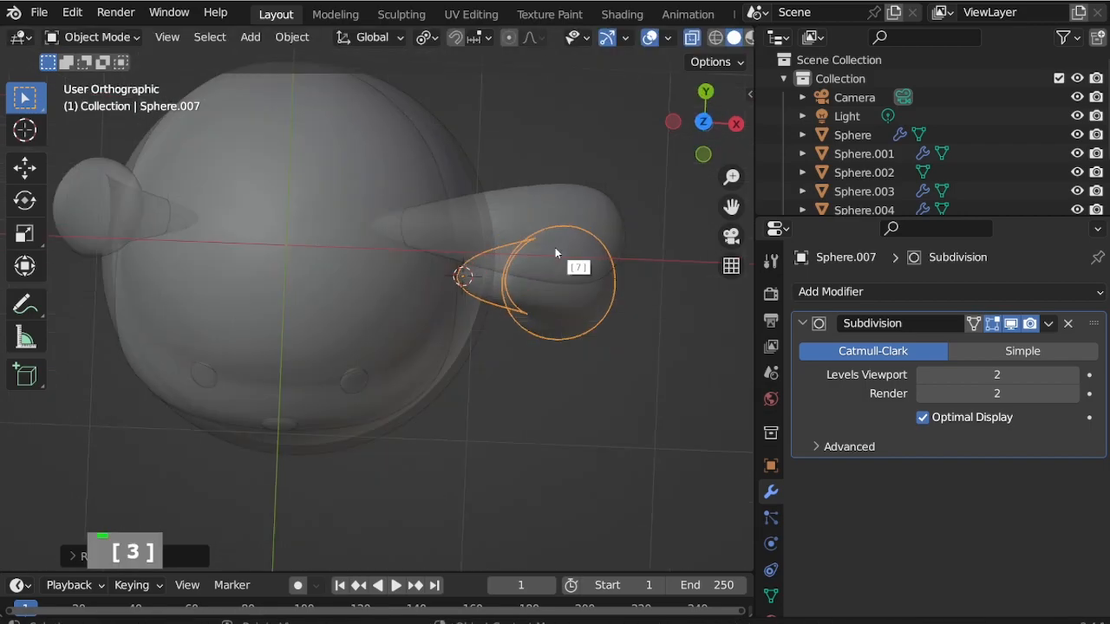
key("KP_3")
key("r")
left_click(454, 378)
key("KP_7")
key("alt+z")
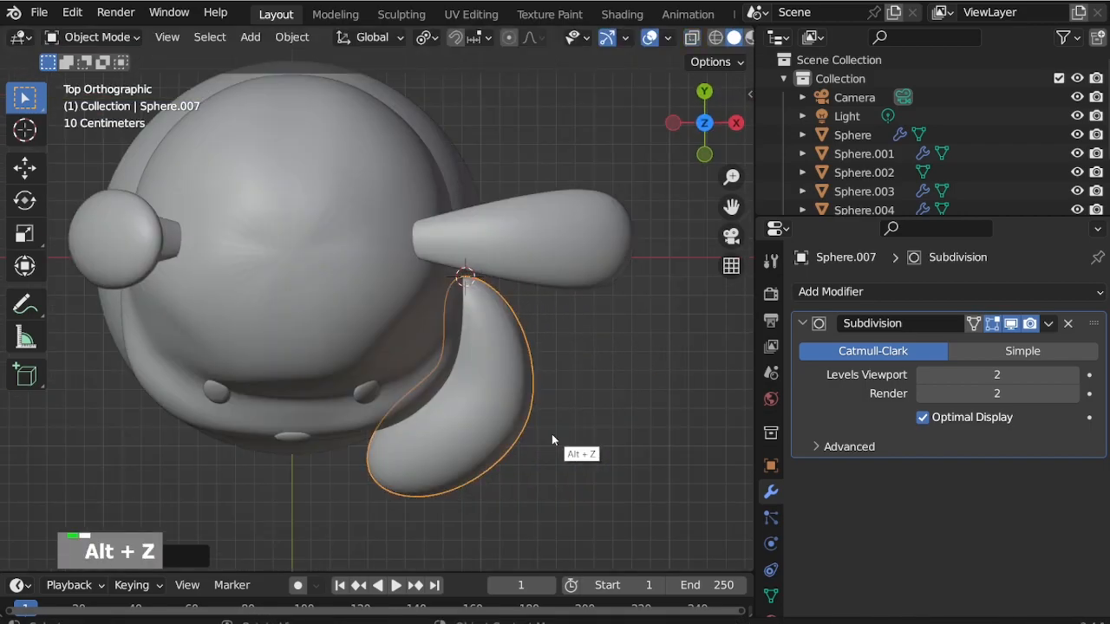
Move the arm into place at the shoulder below the head, using the front and right side views.
key("KP_1")
key("g")
left_click(506, 405)
key("KP_3")
key("g")
left_click(498, 332)
Rotate the arm in the top view to adjust how it wraps around the front of the body.
key("KP_7")
key("r")
left_click(511, 322)
key("KP_1")
middle_click_drag(513, 324, 553, 343)
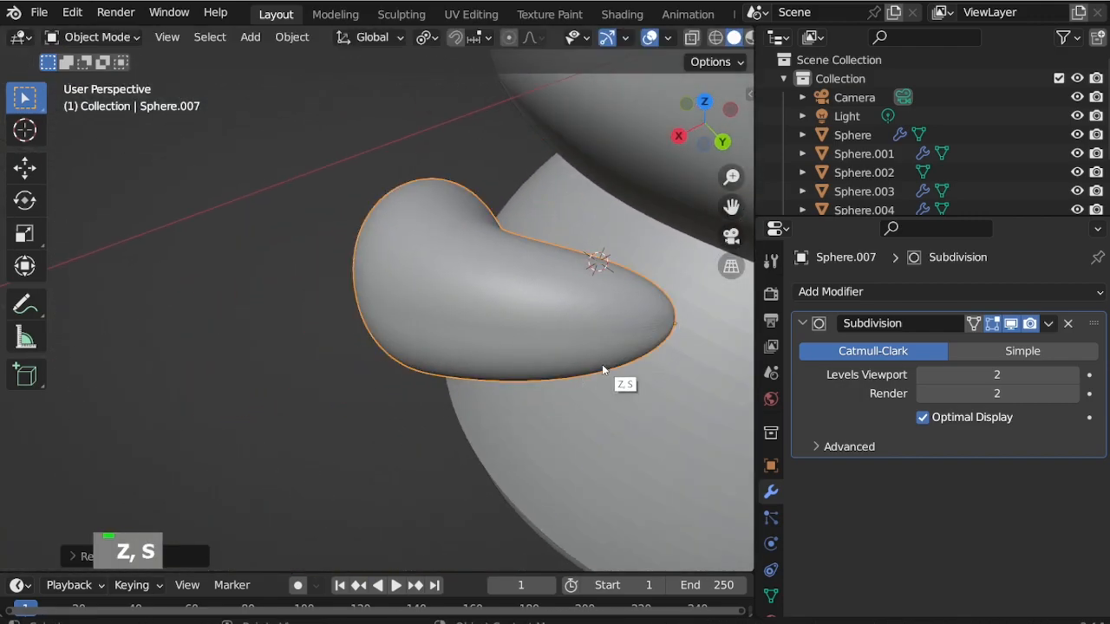
key("KP_7")
key("g")
right_click(648, 307)
middle_click_drag(648, 307, 319, 345)
scroll(574, 275, "down", 4)
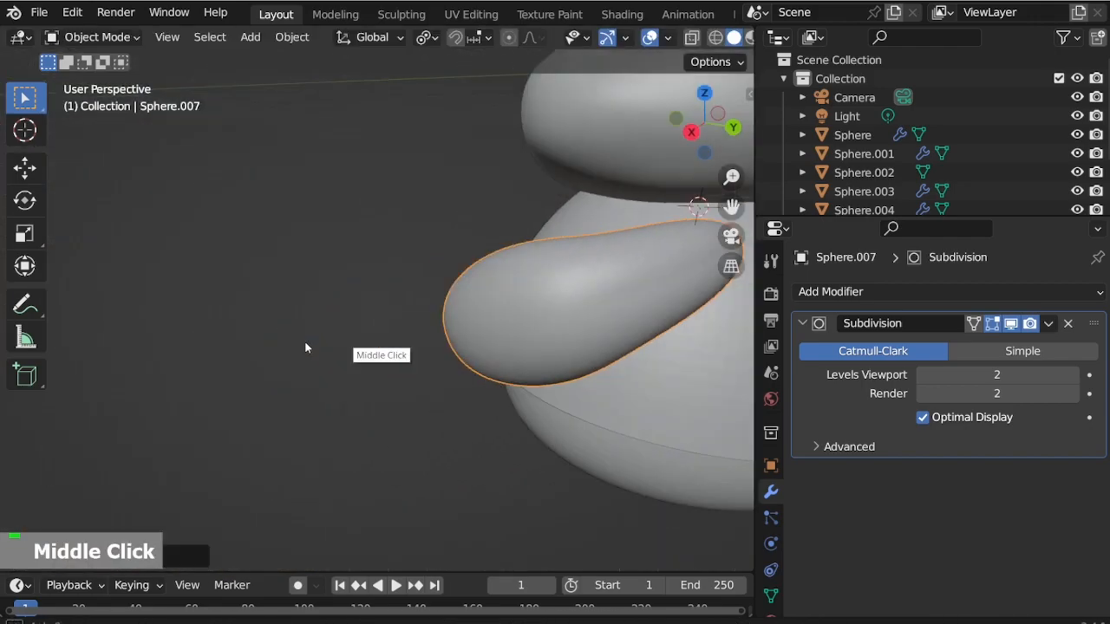
Rotate and move the arm in the back view so its upper end sinks into the shoulder.
key("KP_1")
key("KP_Add")
scroll(149, 301, "down", 3)
key("KP_9")
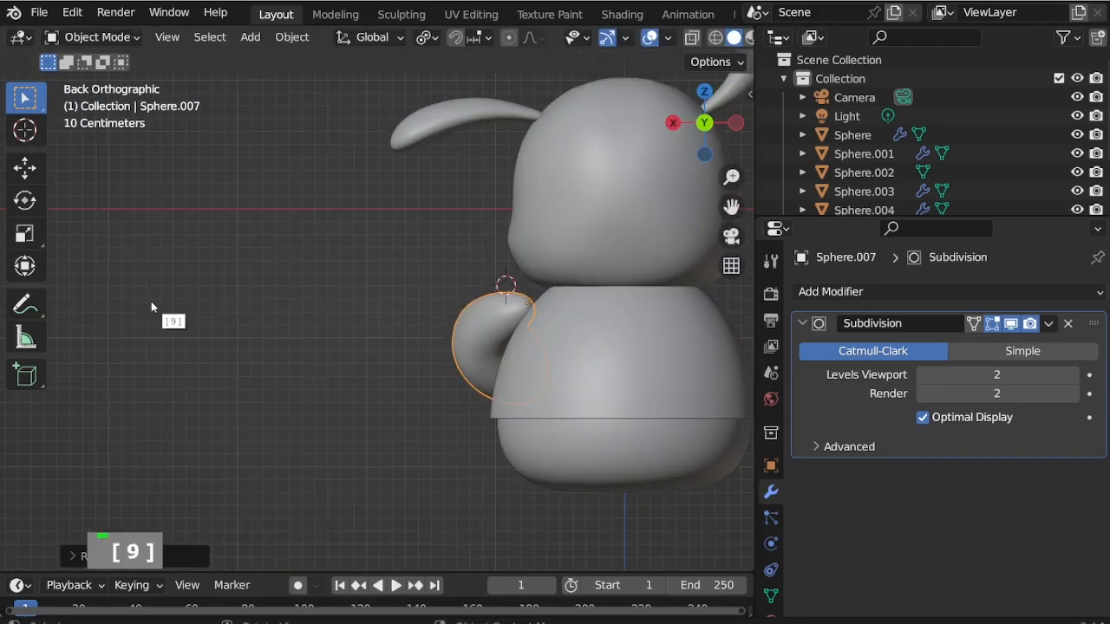
scroll(578, 295, "up", 5)
key("r")
key("g")
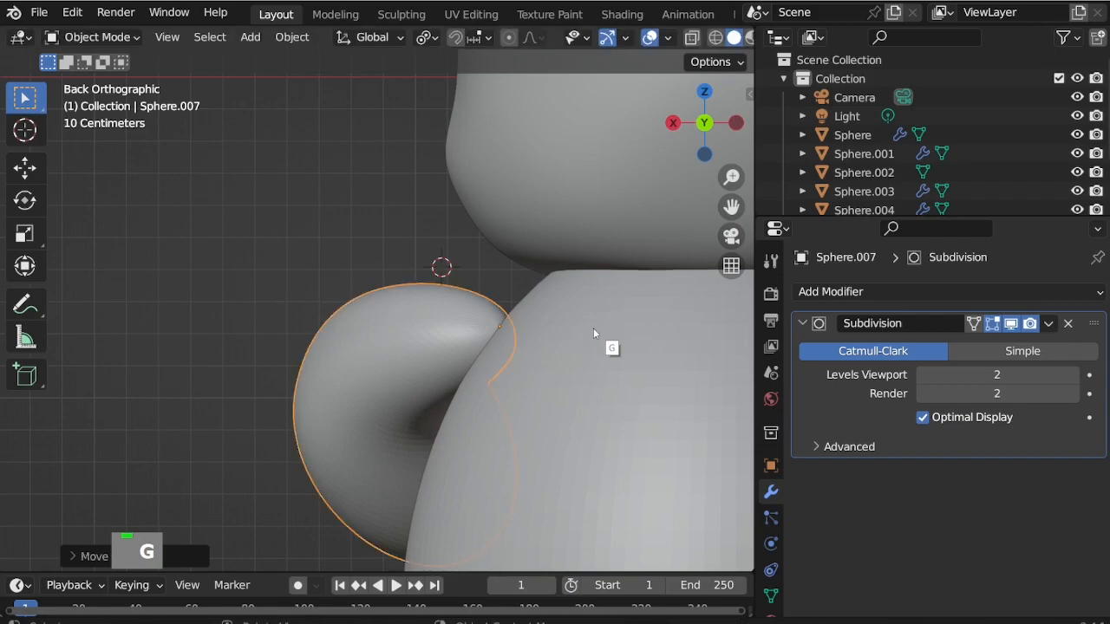
Rotate and reposition the arm against the shirt in the right side view.
key("KP_3")
scroll(577, 325, "down", 2)
key("r")
left_click(573, 370)
key("g")
left_click(602, 377)
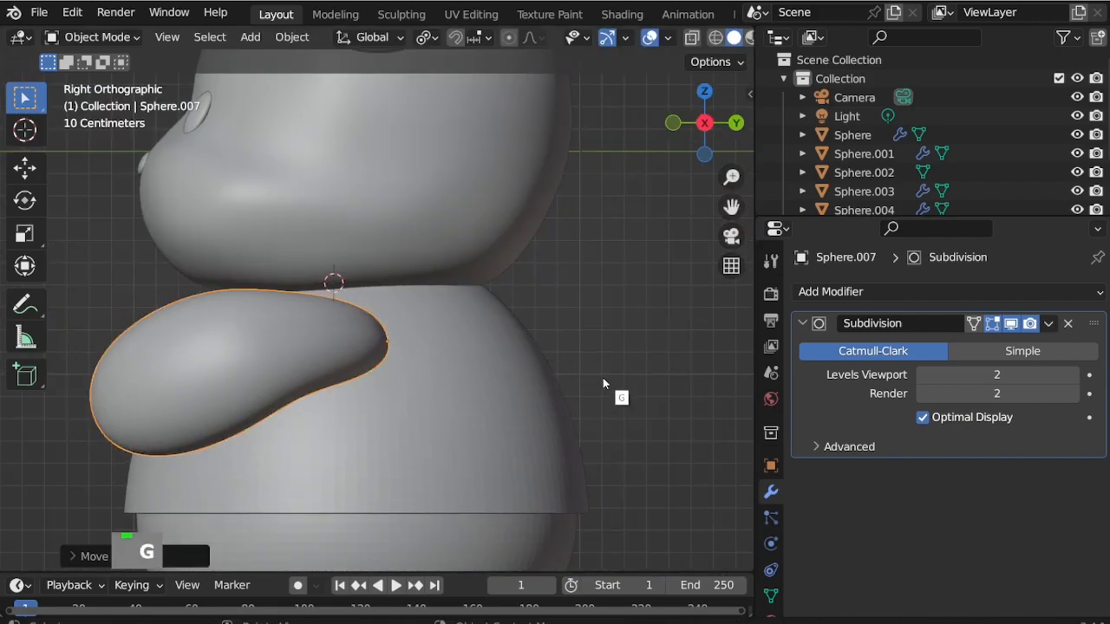
Fine-tune the arm's position and rotation at the shoulder from behind.
key("KP_1")
key("KP_Add")
key("KP_9")
key("g")
key("r")
left_click(609, 359)
key("g")
Move the arm closer to the upper body in the front view and scale it.
middle_click_drag(607, 363, 481, 463)
scroll(282, 385, "up", 4)
key("KP_1")
key("g")
left_click(412, 362)
key("s")
left_click(463, 431)
Scale the arm again in the front view, and rotate and move it to fit beside the chest.
key("KP_1")
key("s")
left_click(490, 458)
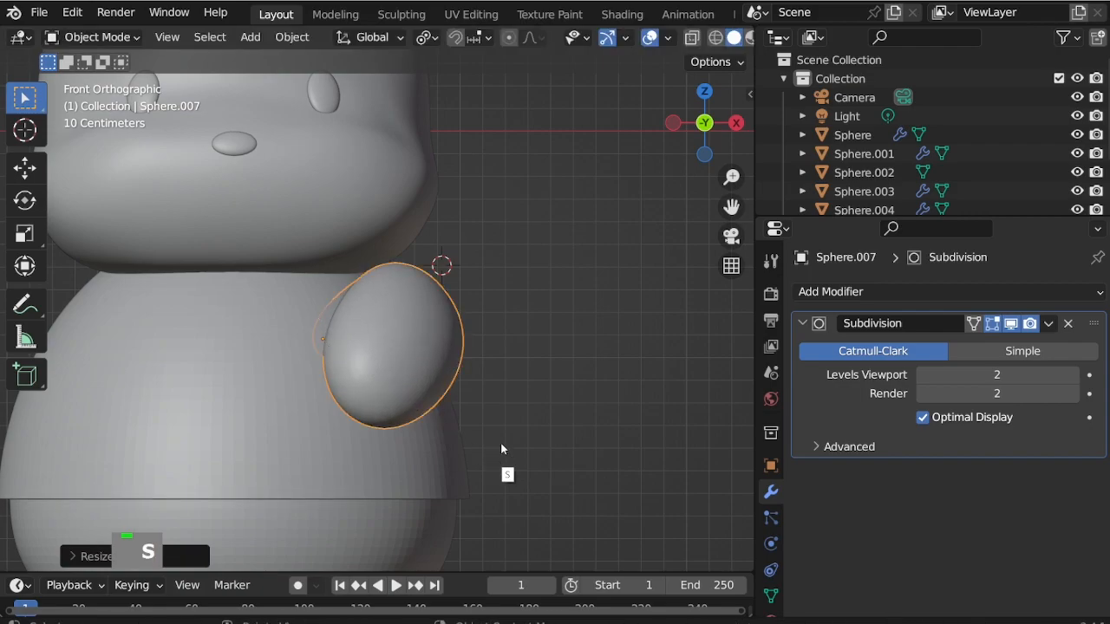
key("r")
left_click(546, 478)
key("g")
left_click(565, 463)
Duplicate the arm in place as the base for a sleeve.
scroll(323, 409, "down", 2)
middle_click_drag(565, 463, 339, 367)
scroll(466, 342, "up", 1)
key("ctrl+Tab")
key("ctrl+Tab")
key("shift+d")
right_click(556, 311)
Select face loops around the duplicate arm's rounded hand end and delete those faces.
key("ctrl+Tab")
scroll(339, 367, "up", 2)
key("3")
left_click_drag(312, 358, 565, 483)
double_click(342, 367)
double_click(345, 370)
key("x")
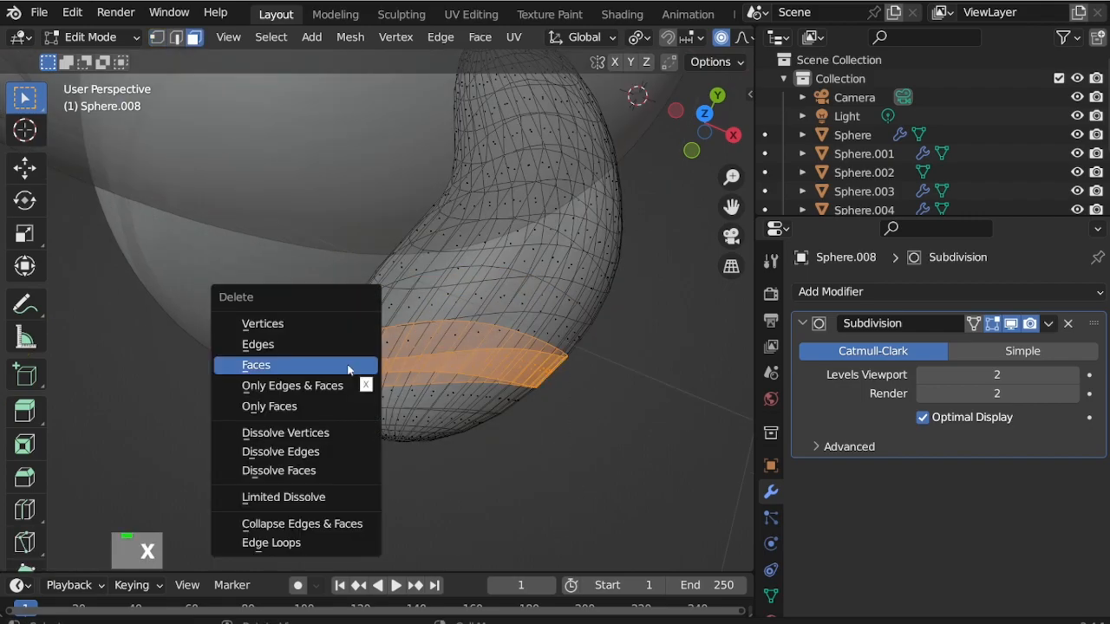
left_click(348, 370)
Delete the remaining hand-end faces and another face loop so the duplicate becomes a shorter, open-ended sleeve.
double_click(413, 394)
key("x")
left_click(390, 387)
middle_click_drag(389, 388, 377, 329)
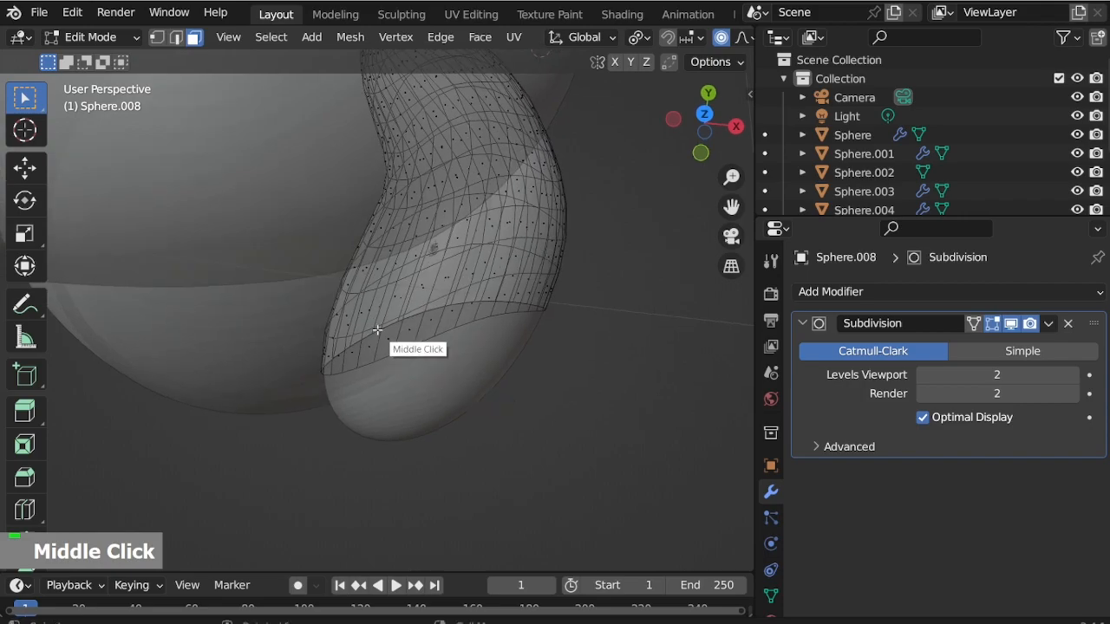
key("x")
left_click(376, 318)
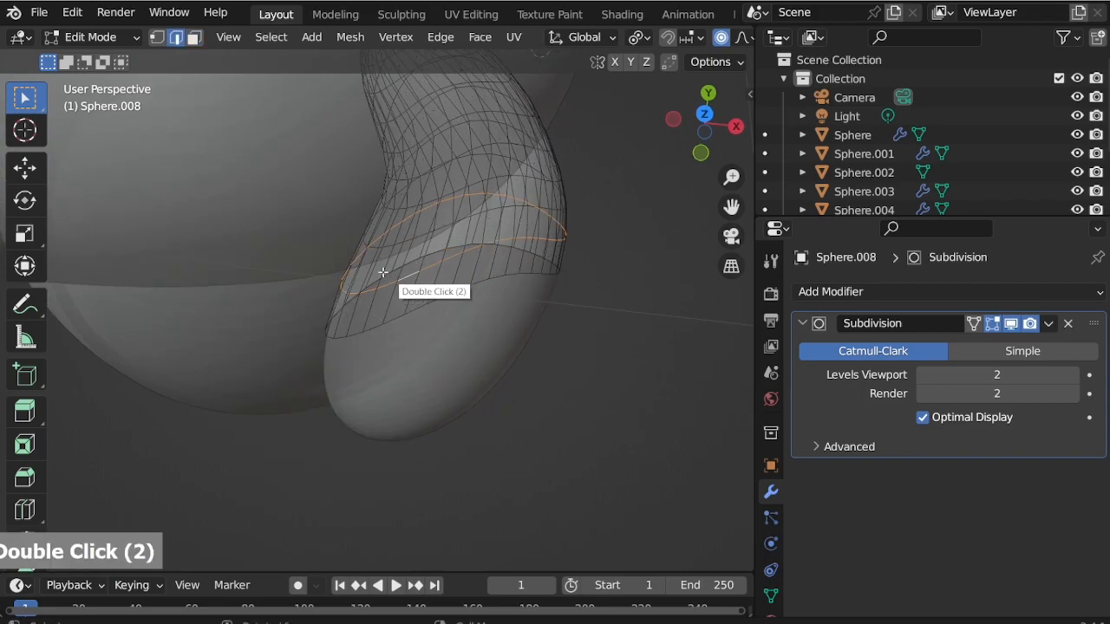
Select the edge loop around the sleeve's open end and adjust it in the top view.
scroll(367, 288, "up", 4)
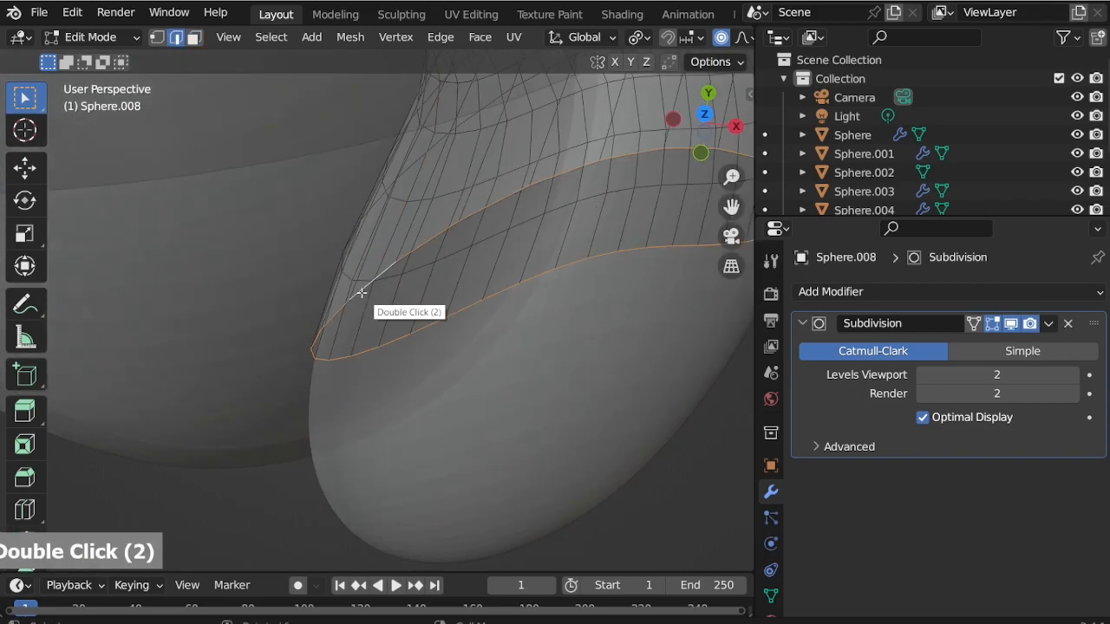
scroll(362, 293, "down", 6)
scroll(411, 218, "up", 1)
key("KP_7")
scroll(448, 294, "down", 2)
scroll(556, 169, "up", 4)
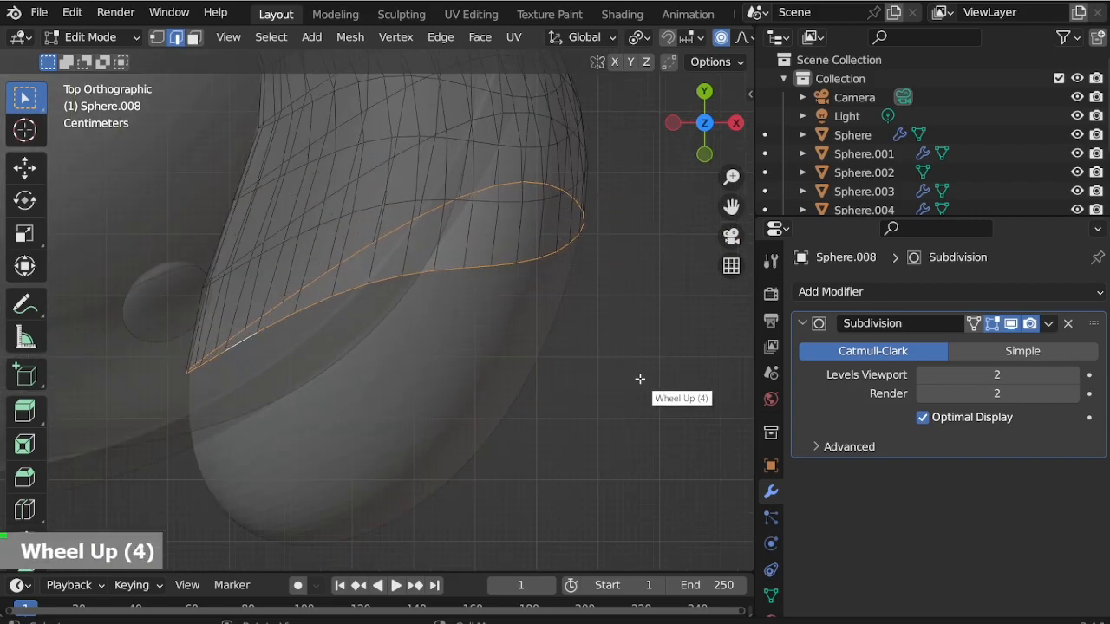
key("Return")
Give the sleeve a Solidify modifier with a thickness of 0.12 m and an offset of 1.0000.
middle_click_drag(561, 492, 411, 359)
key("Tab")
key("alt+z")
left_click(885, 292)
left_click(709, 505)
scroll(1004, 529, "down", 8)
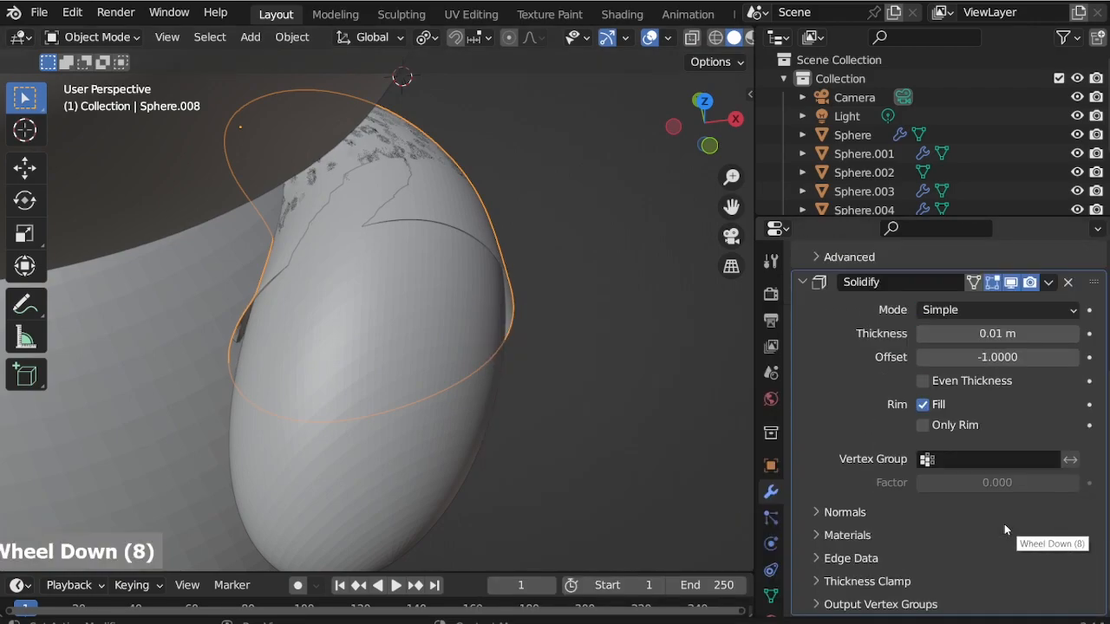
triple_click(1073, 336)
scroll(641, 338, "down", 3)
scroll(380, 356, "down", 5)
middle_click_drag(575, 268, 578, 306)
scroll(380, 356, "up", 5)
scroll(610, 307, "down", 1)
Select the arm and its sleeve together, then rotate, shift along X and rescale them to fit against the shoulder.
left_click(585, 374)
scroll(584, 374, "down", 4)
middle_click_drag(584, 374, 543, 299)
left_click(543, 300)
scroll(546, 295, "up", 5)
left_click(548, 286, "shift")
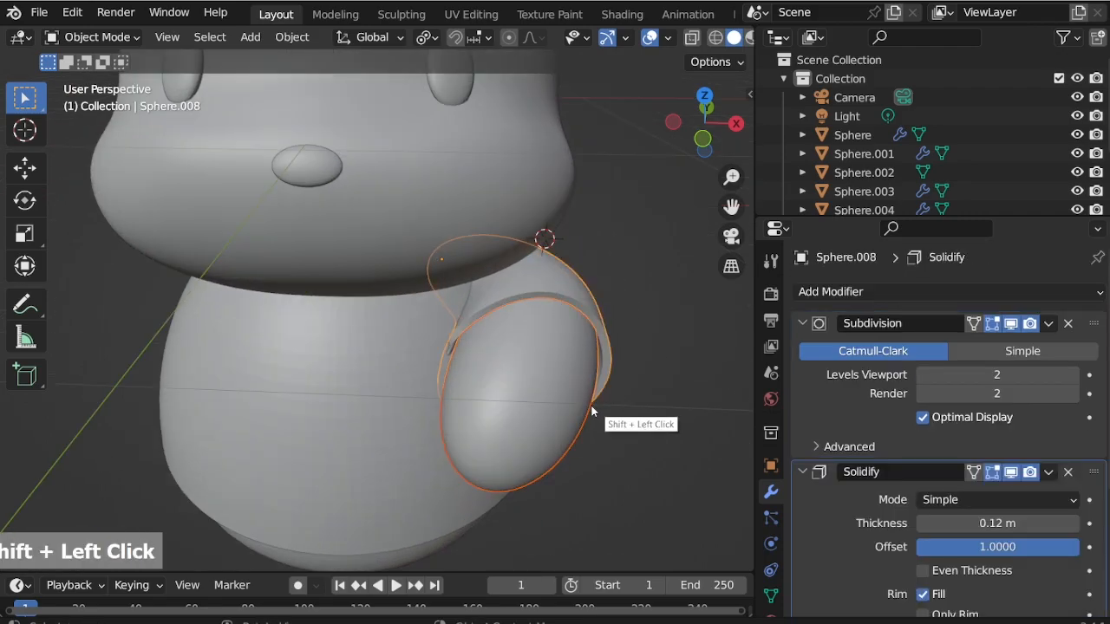
key("r")
key("z")
key("x")
key("g")
key("x")
middle_click_drag(644, 426, 602, 432)
key("s")
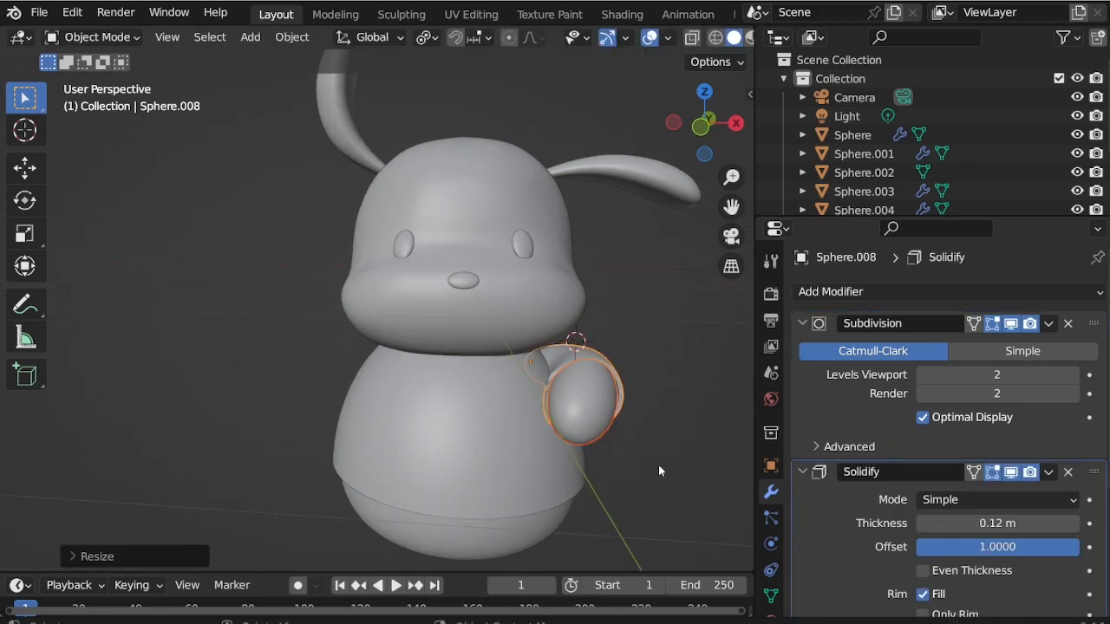
Rotate and move the arm and sleeve in the top view, and reposition them beside the chest in the front view.
key("KP_7")
key("r")
key("g")
left_click(645, 402)
key("KP_1")
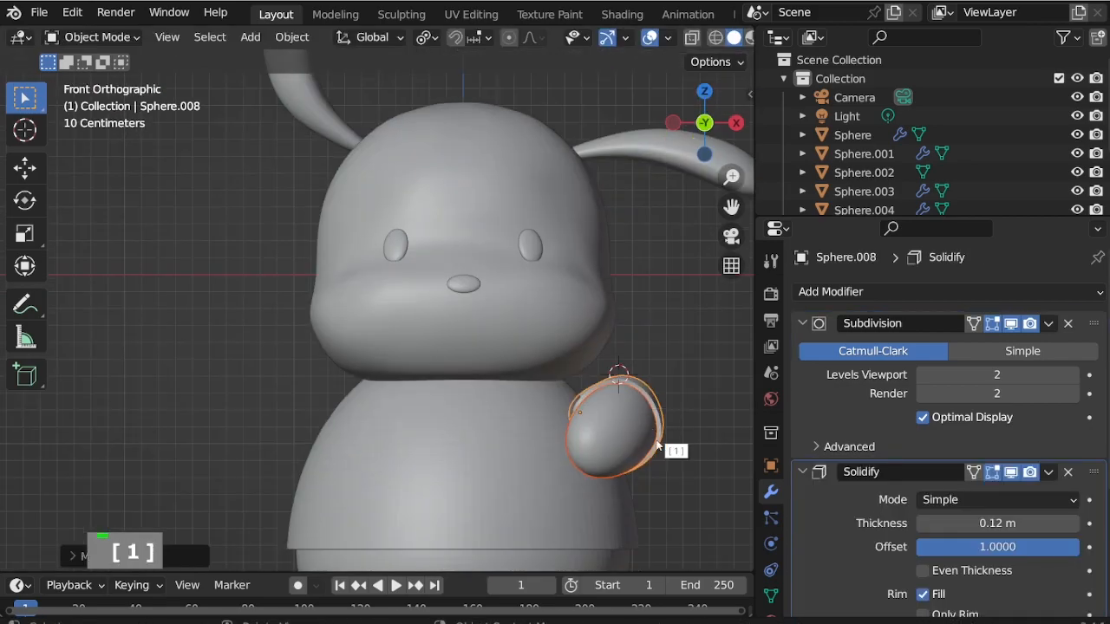
key("g")
left_click(611, 438)
Refine the fit of the arm and sleeve by scaling, moving and rotating them across the side, top and front views.
key("KP_3")
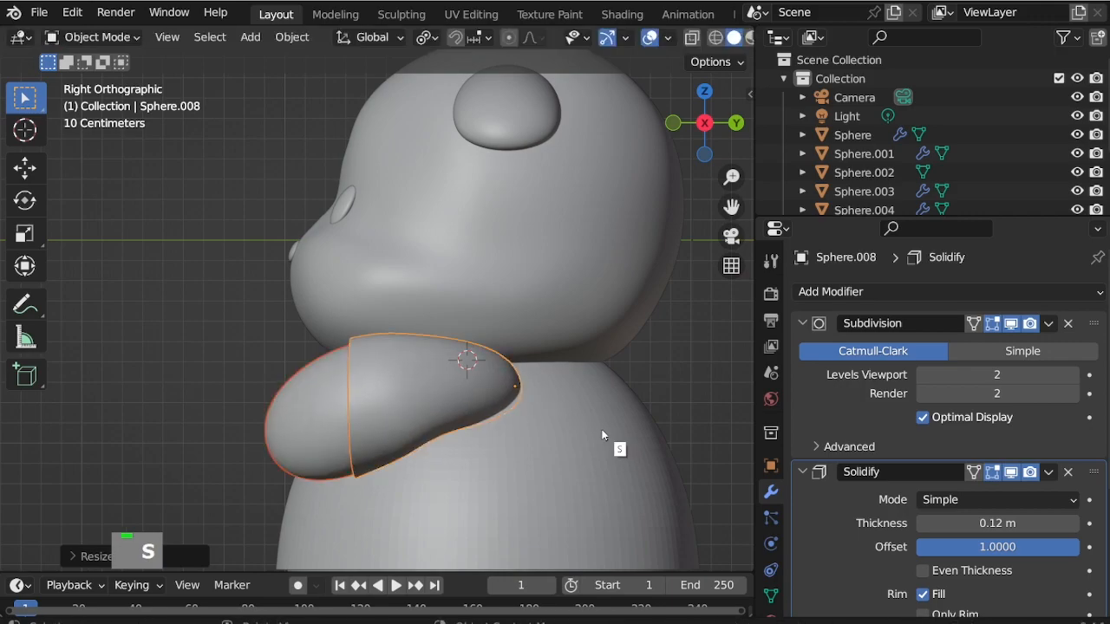
key("KP_7")
key("g")
left_click(655, 431)
key("KP_1")
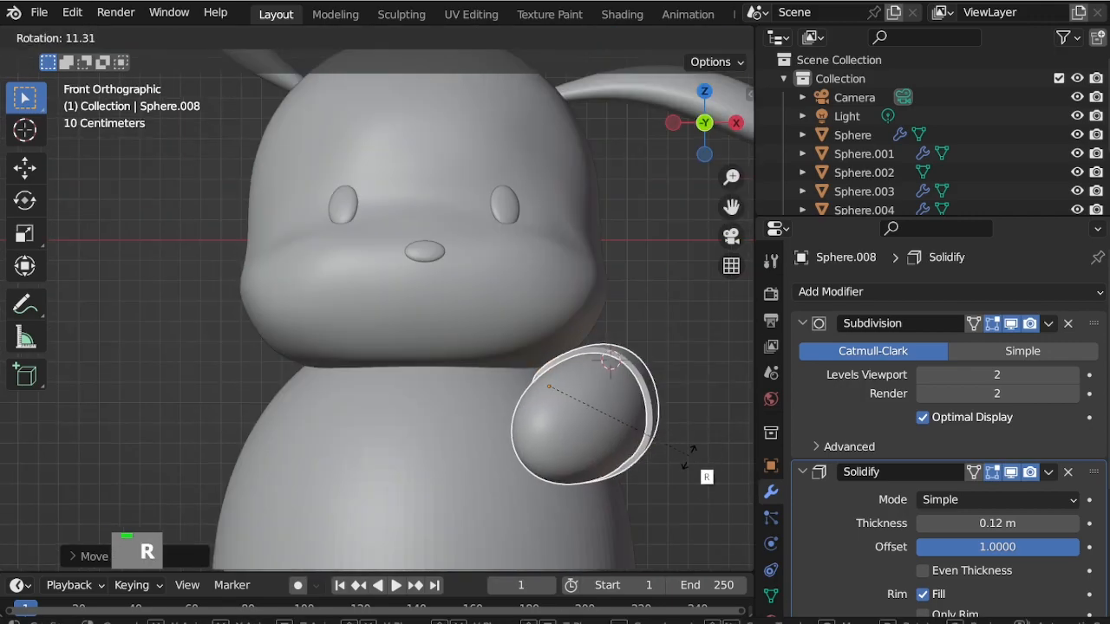
key("KP_3")
Add a Mirror modifier to the arm so it is duplicated on the other side of the body.
middle_click_drag(594, 460, 680, 512)
scroll(646, 347, "down", 3)
scroll(645, 342, "up", 4)
middle_click_drag(645, 342, 685, 321)
double_click(652, 316)
left_click(828, 291)
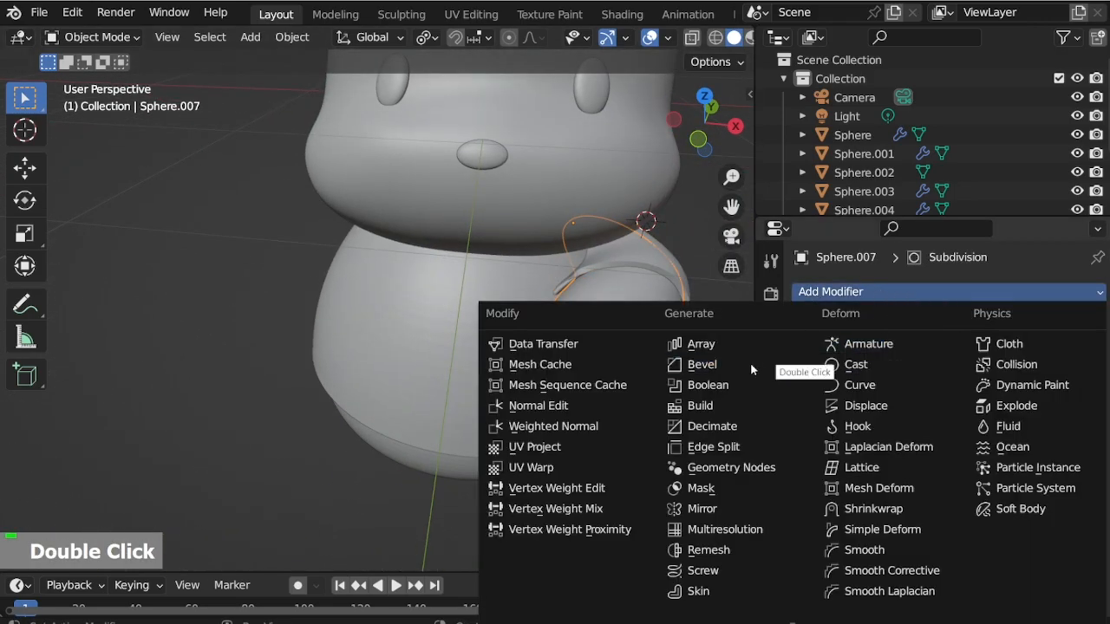
left_click(718, 509)
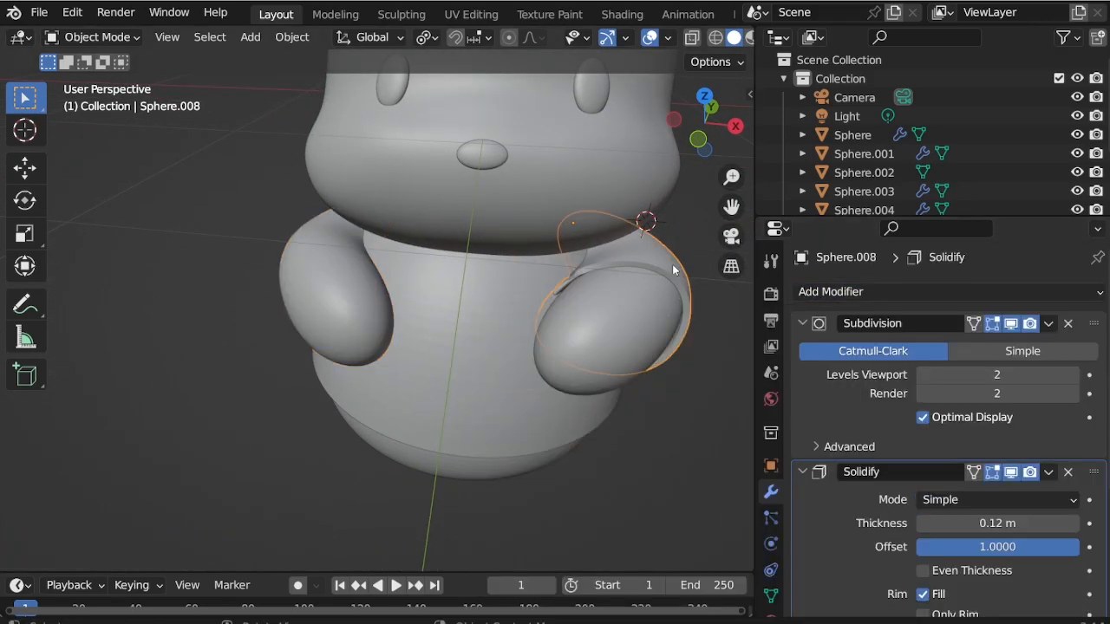
Add a Mirror modifier on the X axis to the sleeve, using Sphere.006 as the mirror object.
left_click(827, 291)
left_click(718, 509)
scroll(1001, 533, "down", 13)
scroll(592, 425, "down", 3)
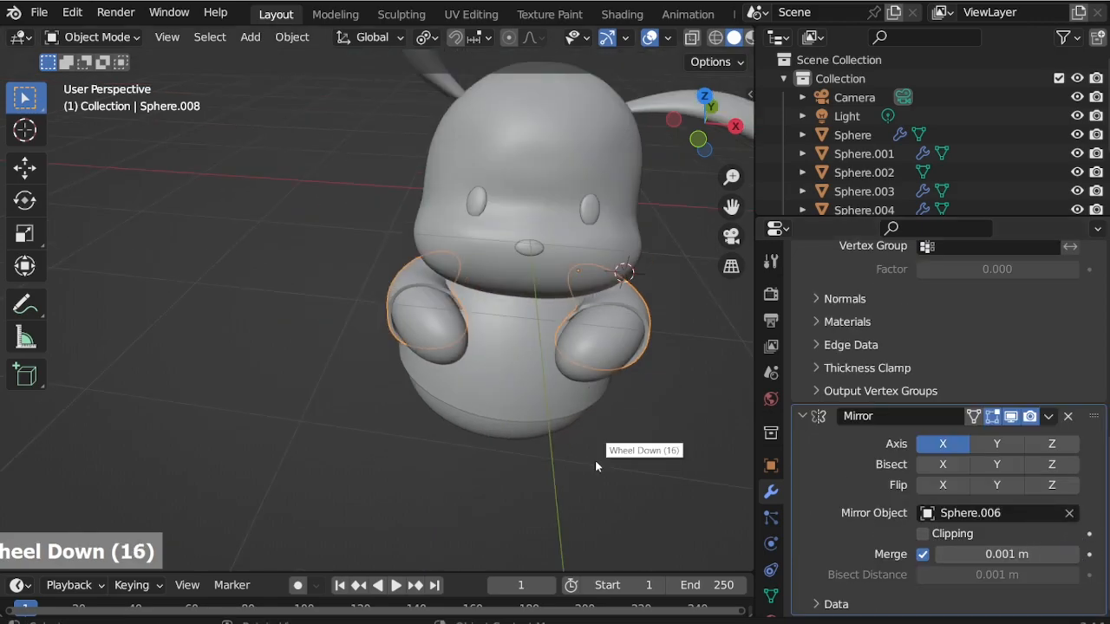
Add a 32-vertex, 1 m radius circle with N-Gon fill and move it along Y in front of the character.
key("shift+a")
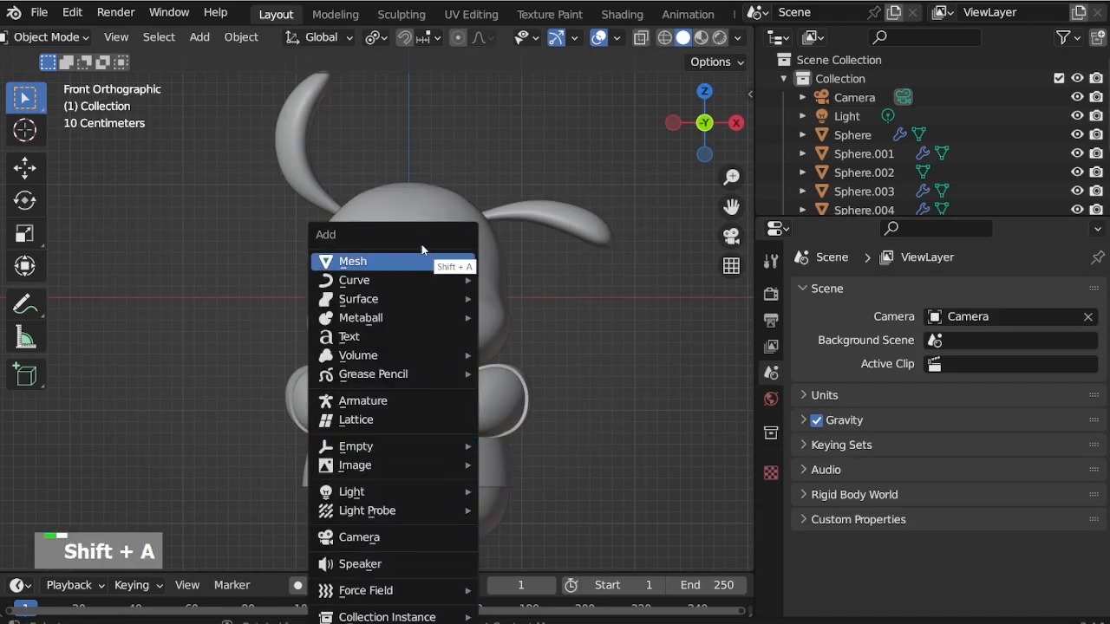
mouse_move(422, 259)
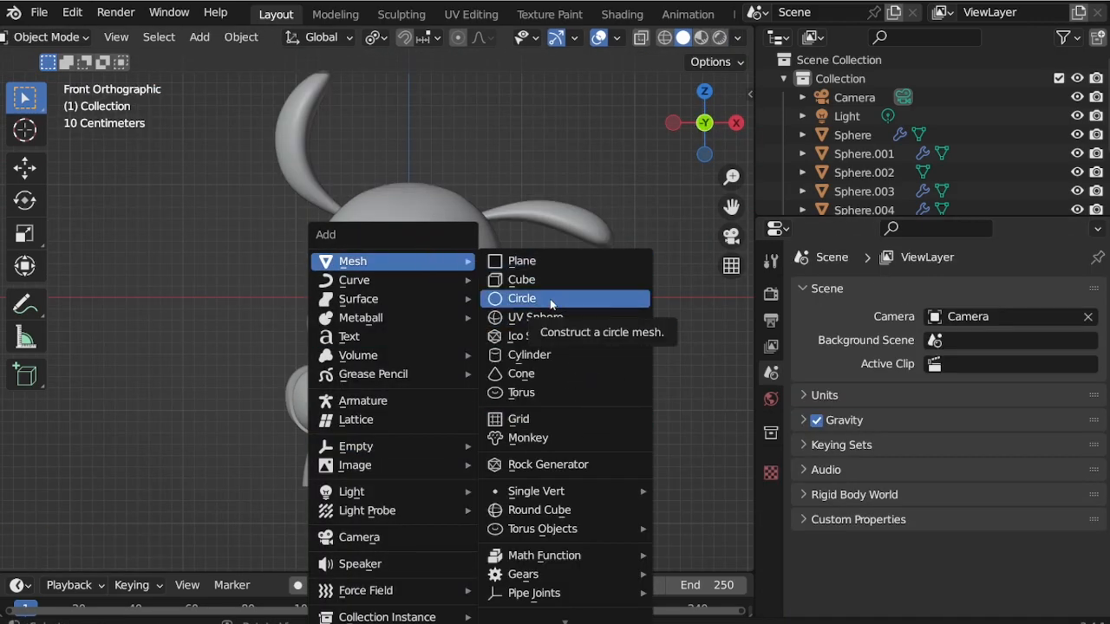
left_click(550, 298)
middle_click_drag(550, 303, 411, 355)
key("g")
key("y")
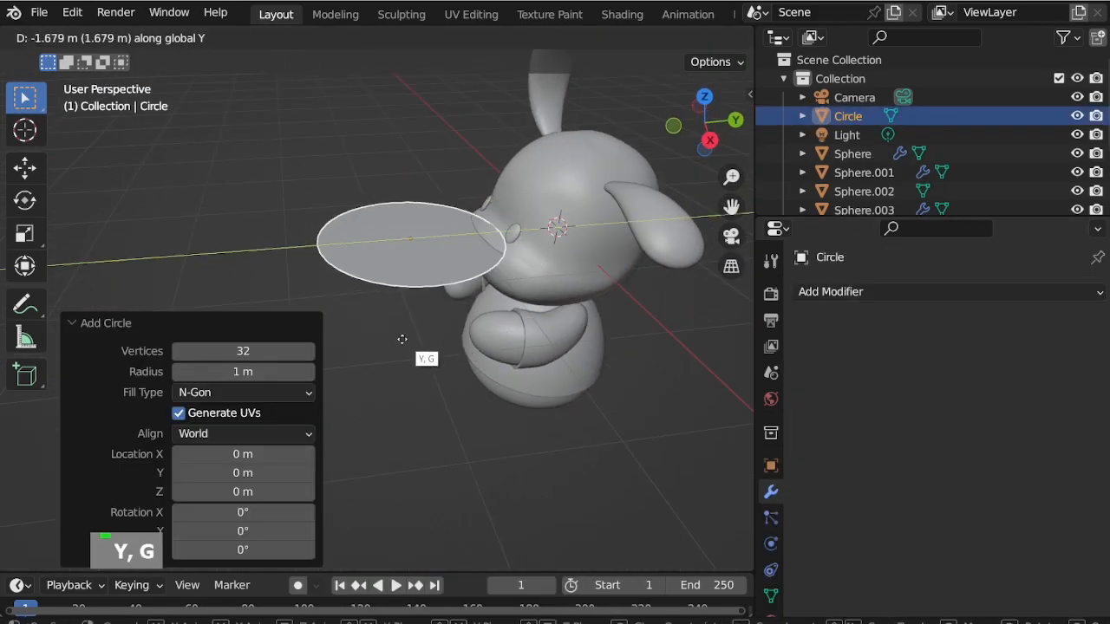
left_click(408, 316)
Rotate the circle upright about X and extrude its face about 3.5 m into a cylinder running front to back.
key("r")
key("x")
key("Return")
key("Tab")
key("e")
left_click(684, 263)
Add eight evenly spaced loop cuts around the cylinder, keeping them unslid.
scroll(474, 266, "up", 4)
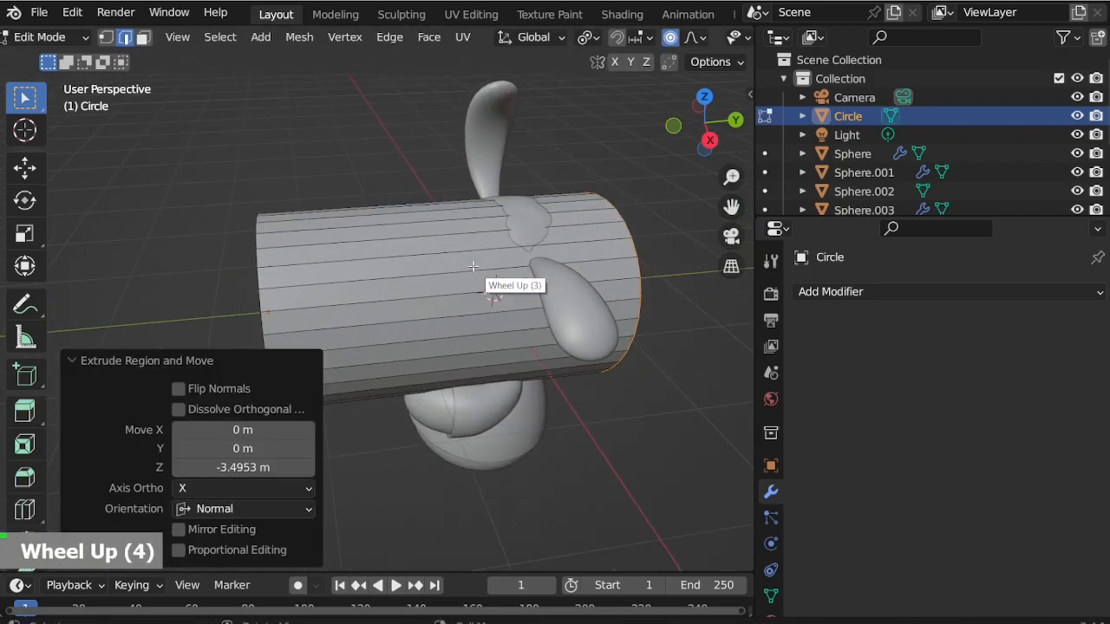
left_click(418, 252)
right_click(425, 321)
middle_click_drag(424, 320, 444, 278)
scroll(450, 298, "up", 1)
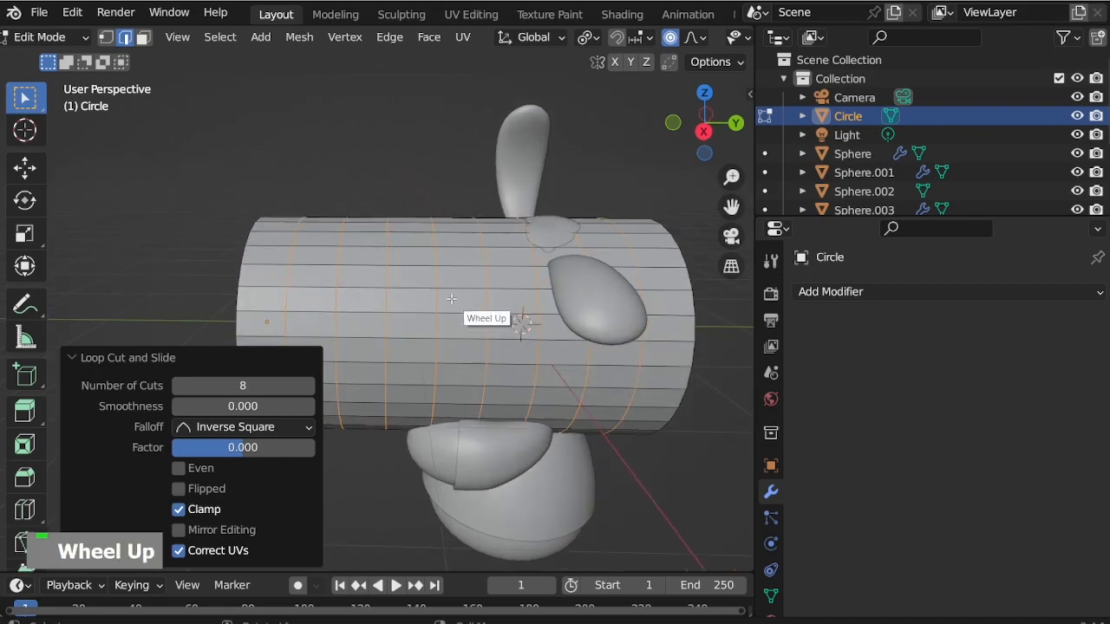
Select the second loop from the cylinder's front end and scale it to 0.808 with proportional editing.
scroll(452, 298, "down", 3)
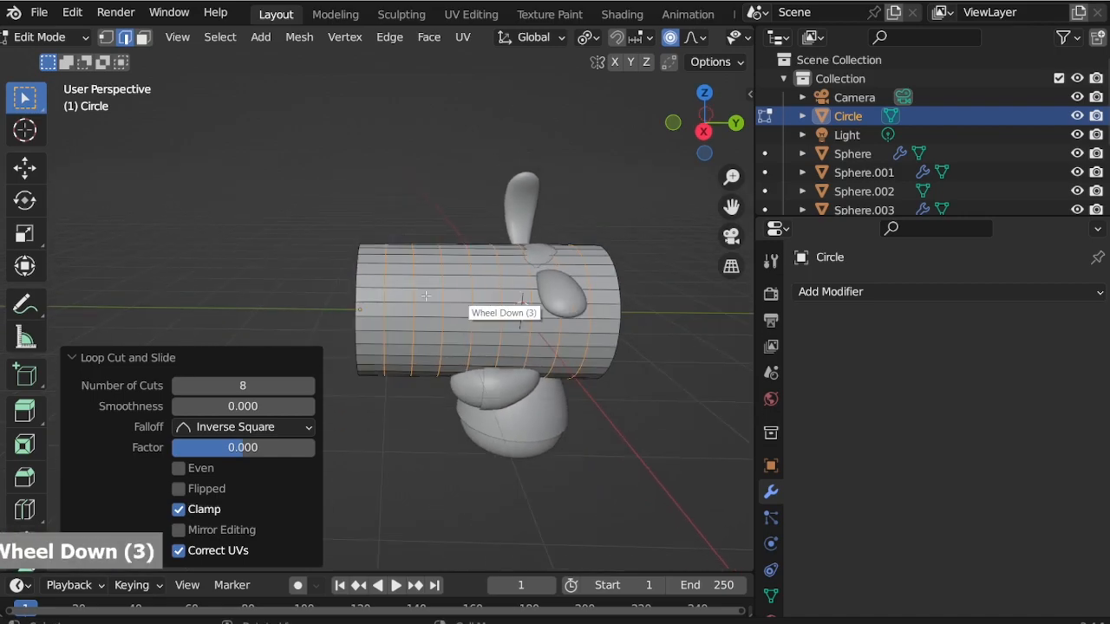
scroll(421, 299, "up", 1)
double_click(415, 287)
key("KP_3")
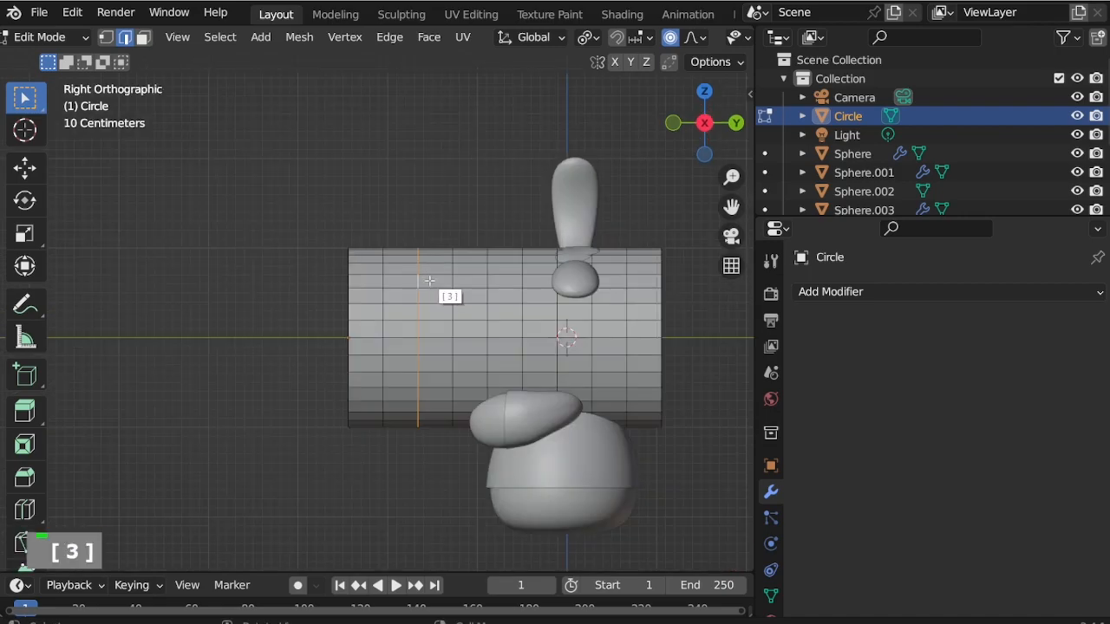
scroll(677, 134, "up", 2)
key("s")
scroll(641, 475, "down", 2)
scroll(607, 451, "down", 1)
left_click(607, 450)
Lower the narrowed loop along Z so the dip forms on the upper side and the underside stays level.
key("g")
key("z")
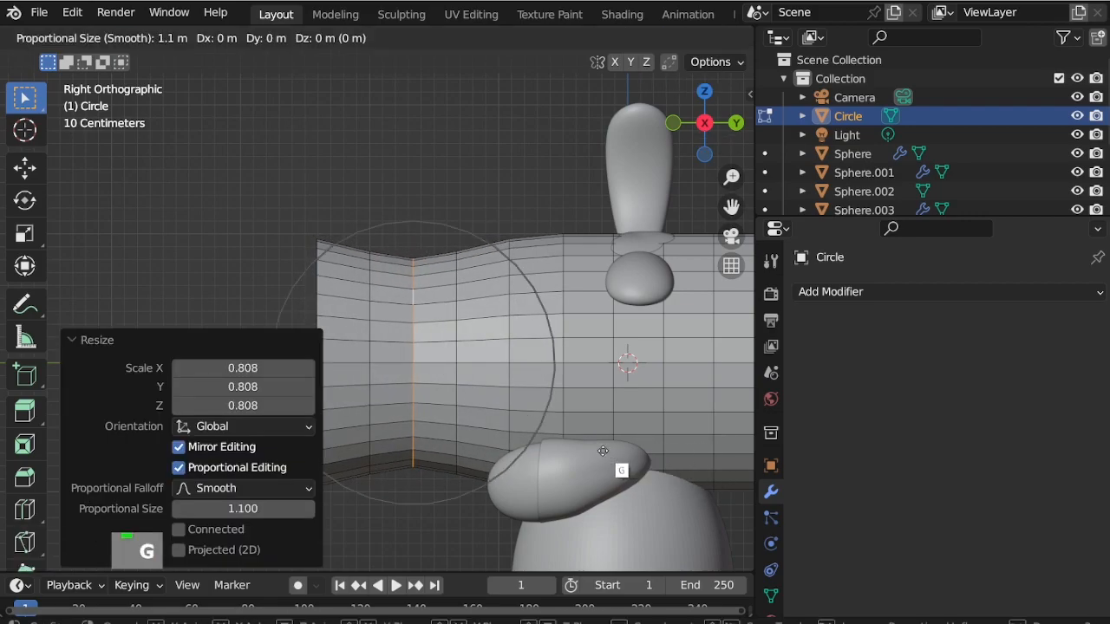
scroll(603, 464, "up", 3)
left_click(597, 470)
scroll(537, 438, "down", 4)
Select the fourth loop from the cylinder's front end and scale it to 0.921 with proportional editing.
double_click(514, 349)
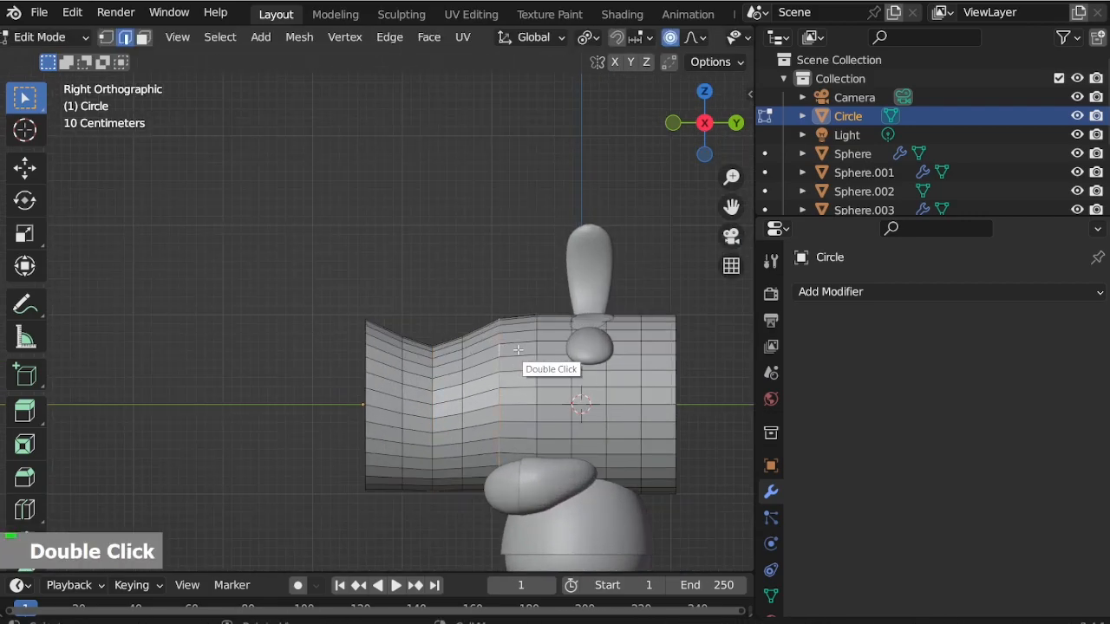
scroll(501, 357, "up", 1)
double_click(500, 363)
key("s")
left_click(646, 518)
scroll(602, 498, "up", 1)
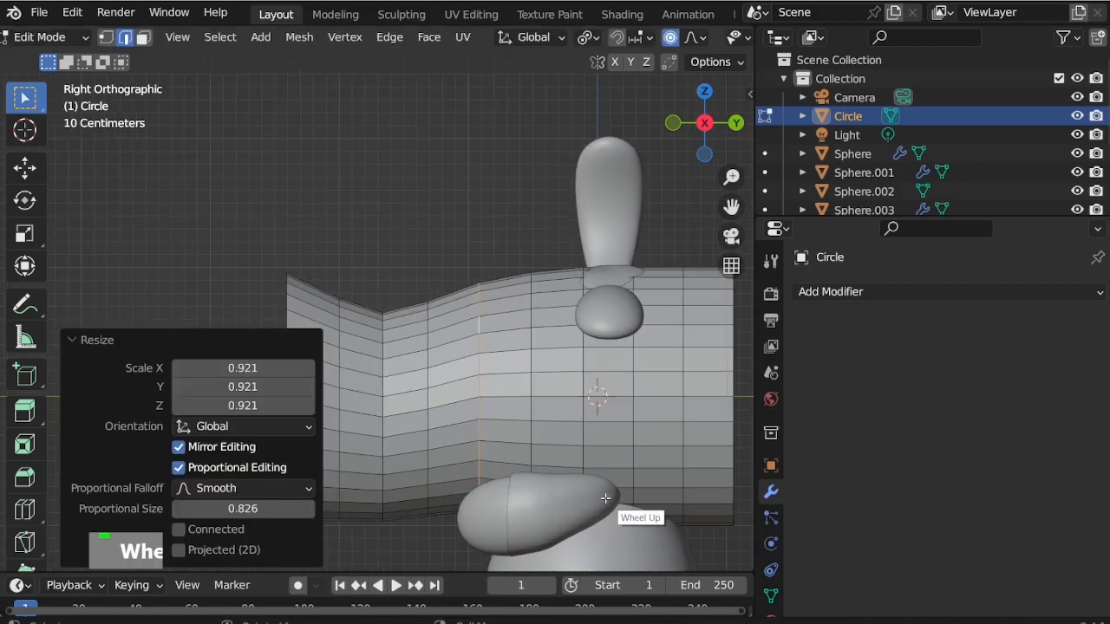
Isolate the cylinder in local view and adjust its loops vertically along Z to even out the underside.
key("KP_Divide")
key("g")
key("z")
left_click(337, 333)
left_click(496, 471)
key("g")
key("z")
left_click(632, 355)
scroll(632, 354, "down", 1)
scroll(474, 327, "up", 3)
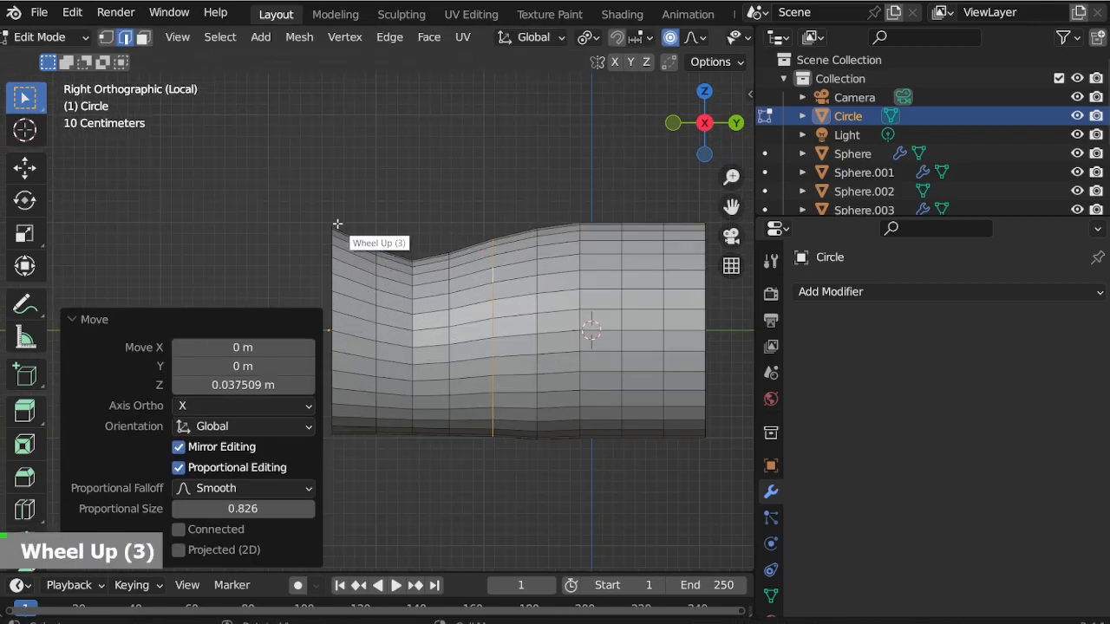
Scale the cylinder's front end face to 1.241 along Z and raise it until its lower edge meets the underside.
scroll(437, 338, "up", 1)
middle_click_drag(438, 338, 495, 345)
left_click(316, 268)
key("s")
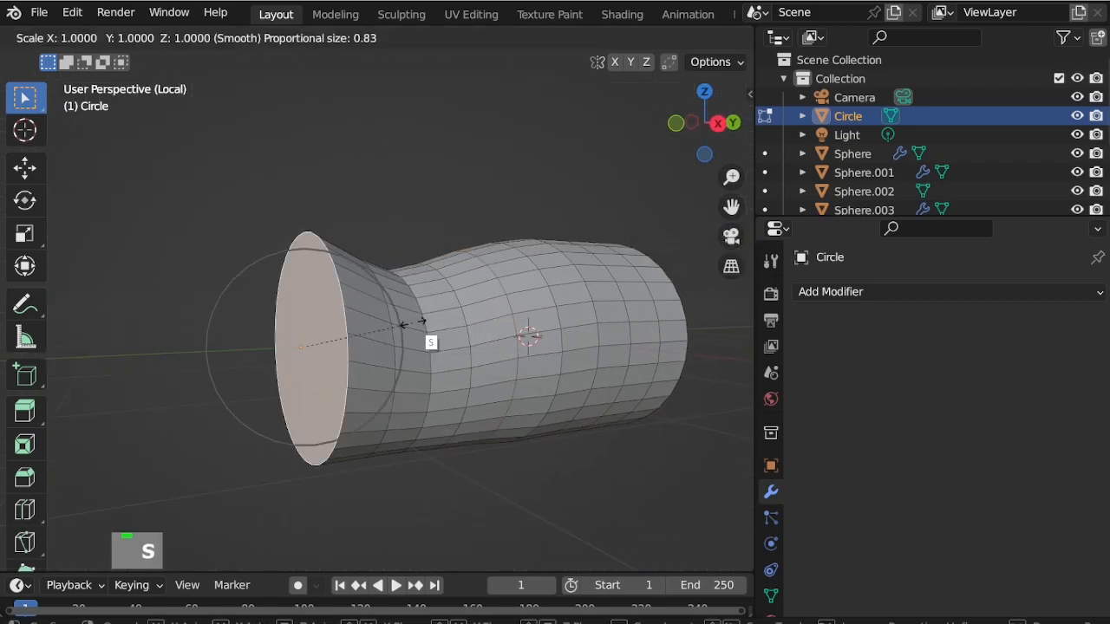
left_click(441, 310)
key("KP_3")
key("g")
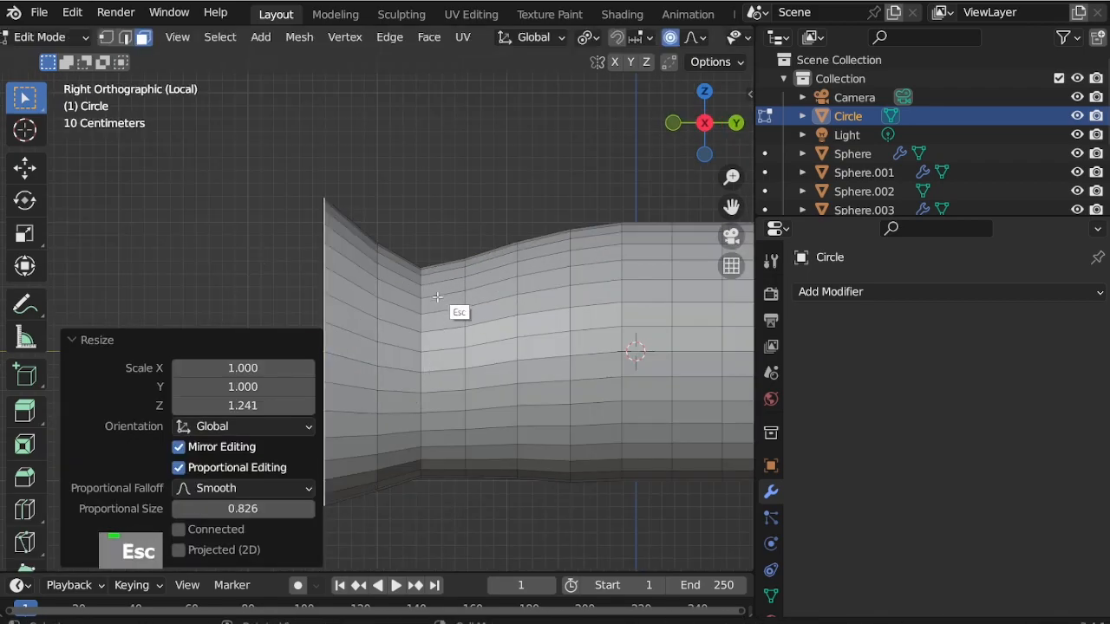
left_click(434, 293)
Raise the upper edge near the cylinder's middle along Z with a wide proportional falloff to form a rounded hump.
scroll(520, 293, "up", 5)
key("2")
key("z")
scroll(482, 251, "down", 6)
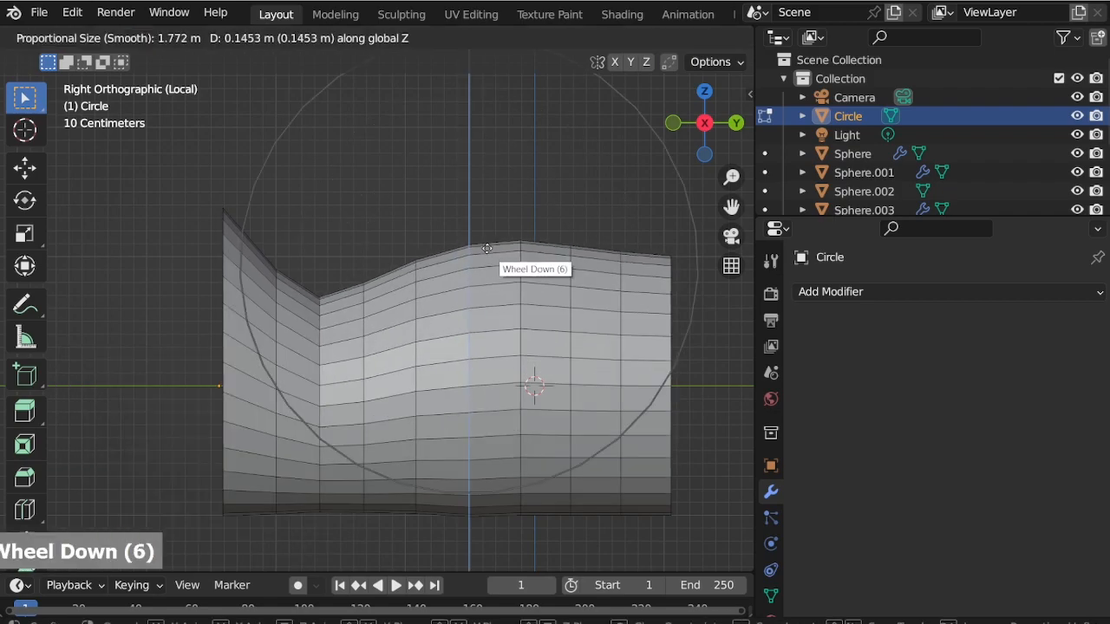
key("Escape")
key("g")
key("z")
left_click(535, 251)
Lower the upper edge at the cylinder's back end about 0.127 m along Z with a proportional size of 1.464.
left_click(680, 268)
key("g")
scroll(691, 287, "down", 3)
key("z")
scroll(692, 302, "down", 1)
scroll(696, 300, "up", 6)
left_click(697, 296)
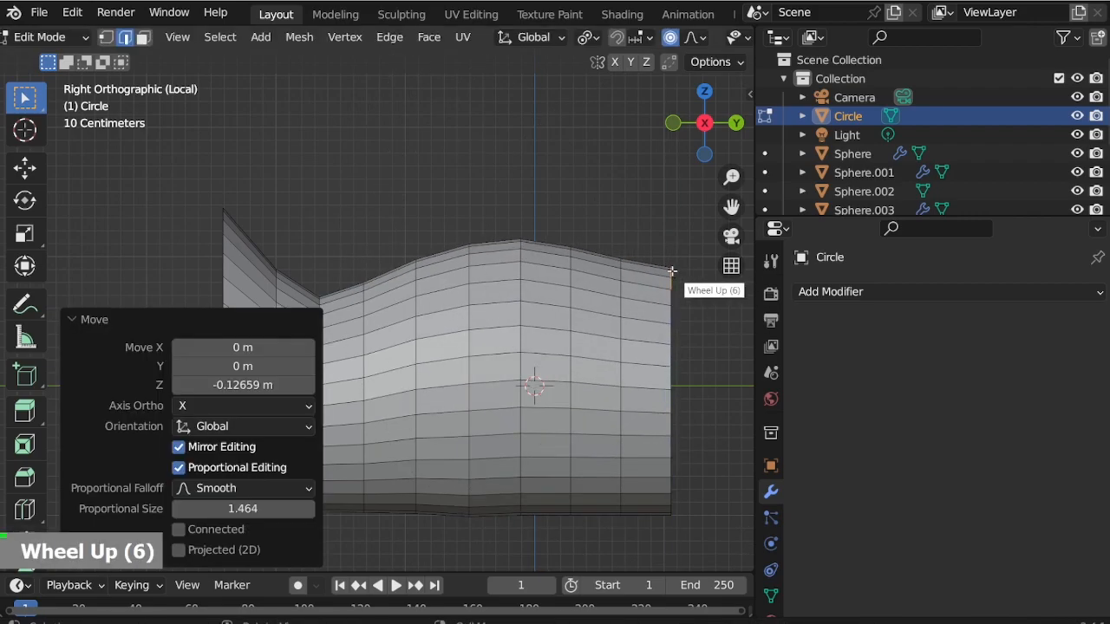
Smooth the slope toward the back end by moving its upper edges along Z with proportional editing.
key("g")
key("z")
scroll(676, 291, "down", 3)
left_click(646, 278)
key("g")
scroll(630, 263, "up", 2)
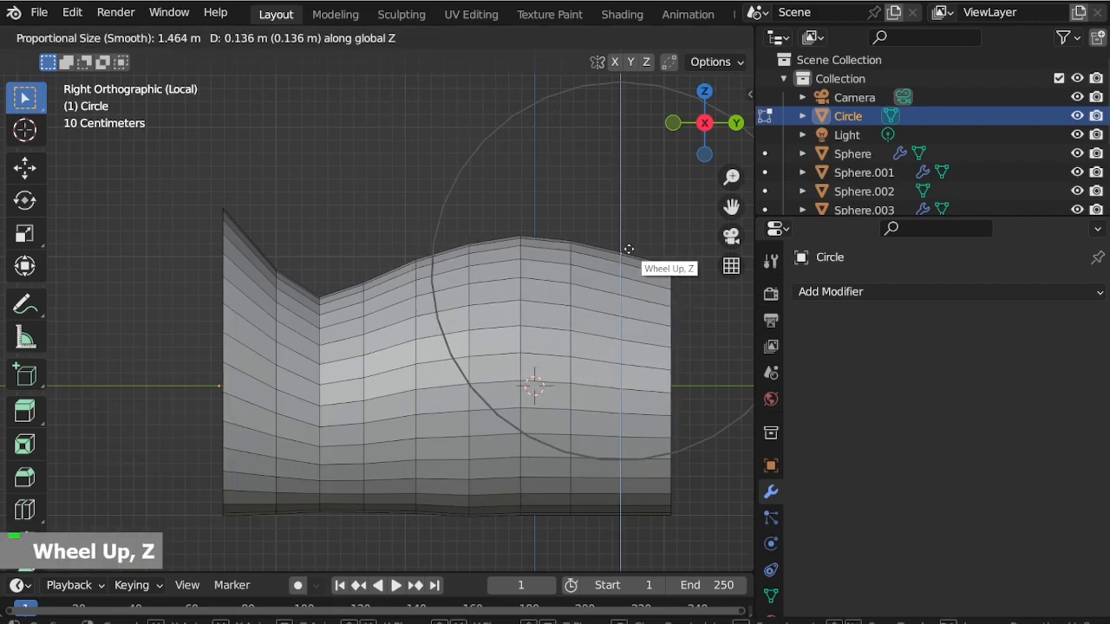
left_click(628, 248)
Raise the upper edge just behind the flared front end along Z with a smaller proportional falloff.
left_click(285, 258)
key("g")
key("z")
scroll(297, 259, "up", 2)
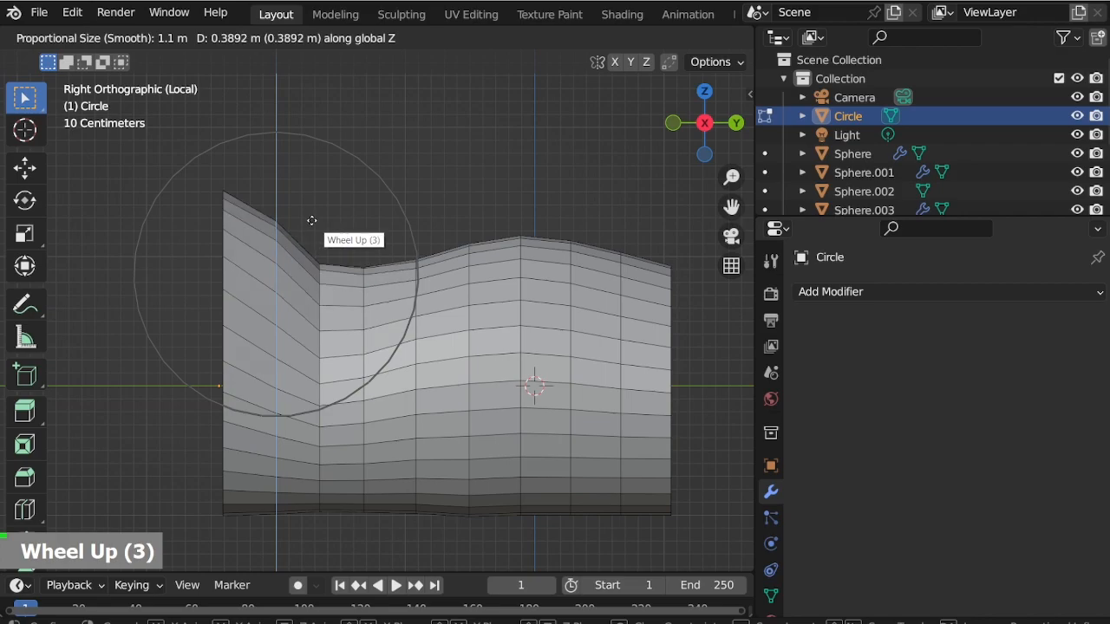
scroll(569, 280, "down", 2)
left_click(570, 280)
Add a level 2 Subdivision modifier to the shaped cylinder and inset its flat front face.
key("ctrl+Tab")
key("ctrl+2")
middle_click_drag(495, 324, 318, 323)
scroll(318, 323, "up", 2)
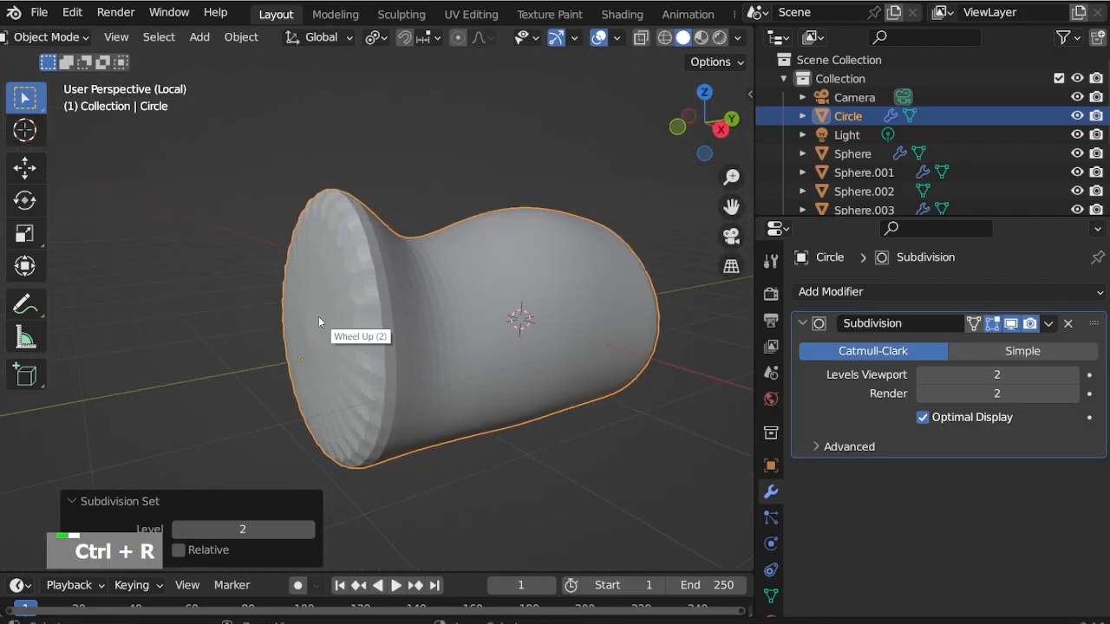
key("ctrl+Tab")
key("i")
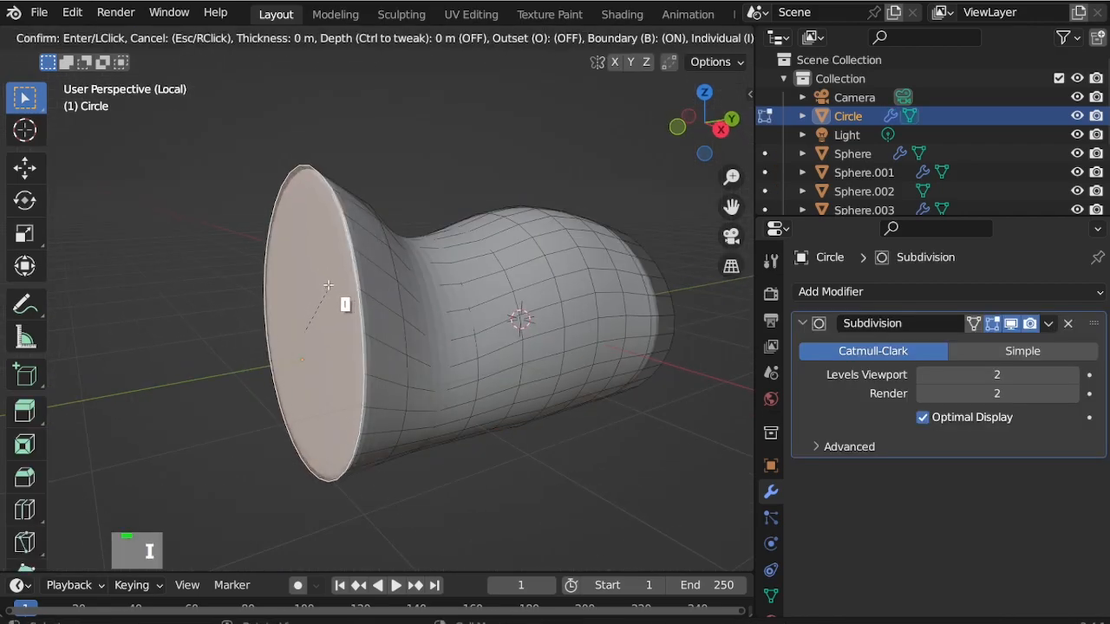
left_click(328, 285)
Select the loop at the narrow neck behind the flared front, rescale it and shift it along Z.
middle_click_drag(328, 285, 426, 284)
left_click(424, 266)
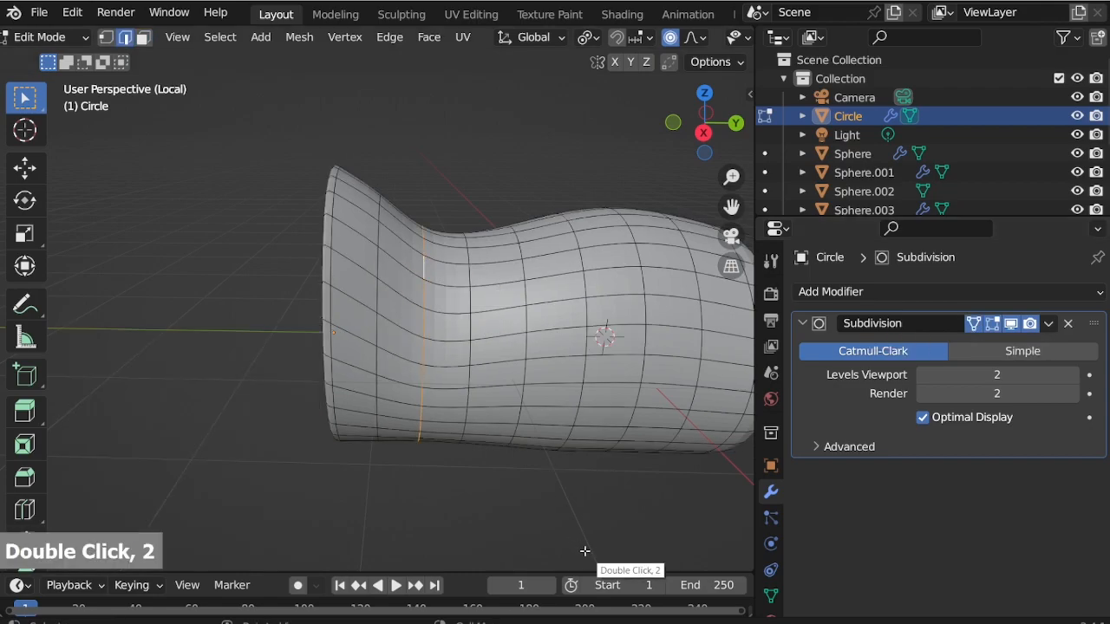
key("s")
left_click(532, 513)
key("KP_3")
key("g")
key("z")
left_click(475, 423)
Move the flat back end face about 0.3 m along Y with proportional editing at a size of about 1.2.
scroll(475, 423, "down", 4)
scroll(475, 423, "up", 3)
middle_click_drag(475, 423, 689, 438)
key("2")
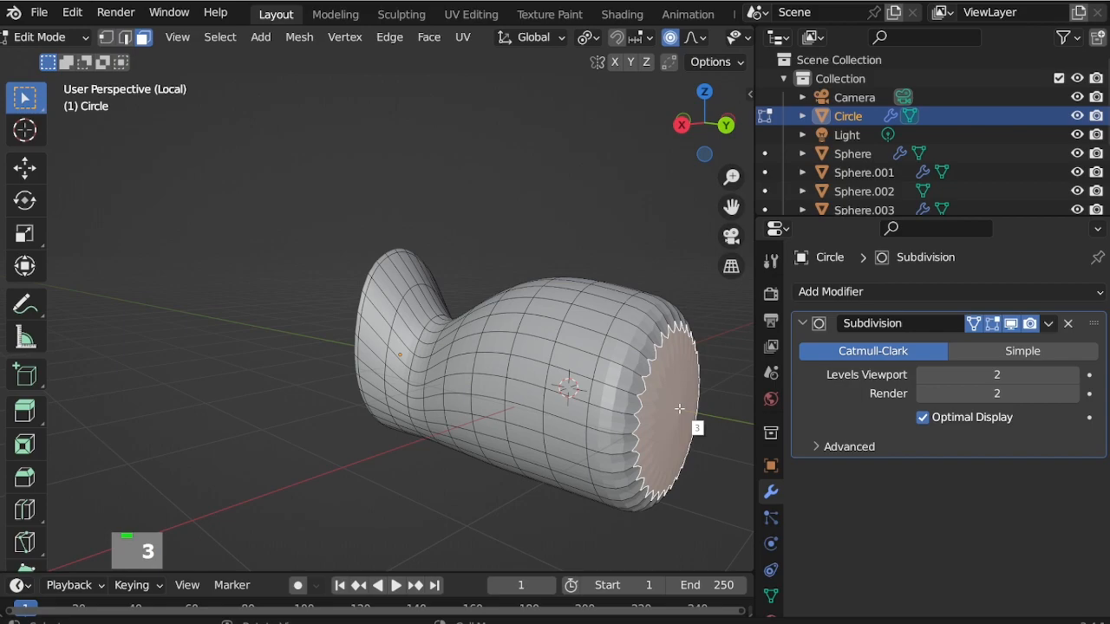
key("y")
scroll(717, 422, "down", 4)
scroll(713, 423, "up", 1)
left_click(649, 302)
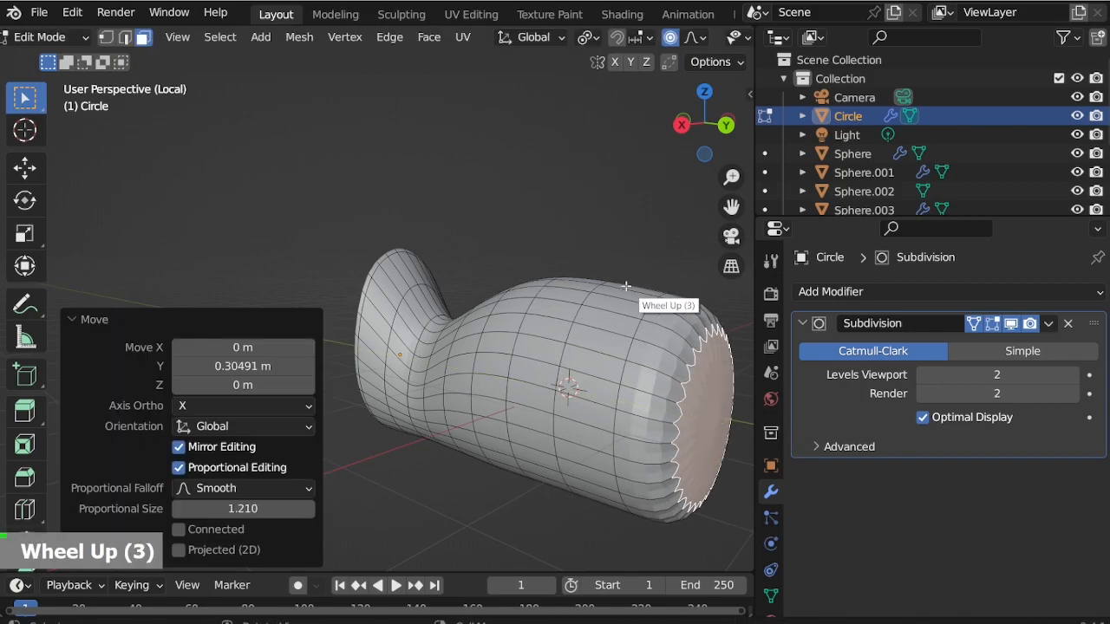
Rescale the edge loop near the rounded back end and reposition it along the Y and Z axes.
key("KP_3")
key("g")
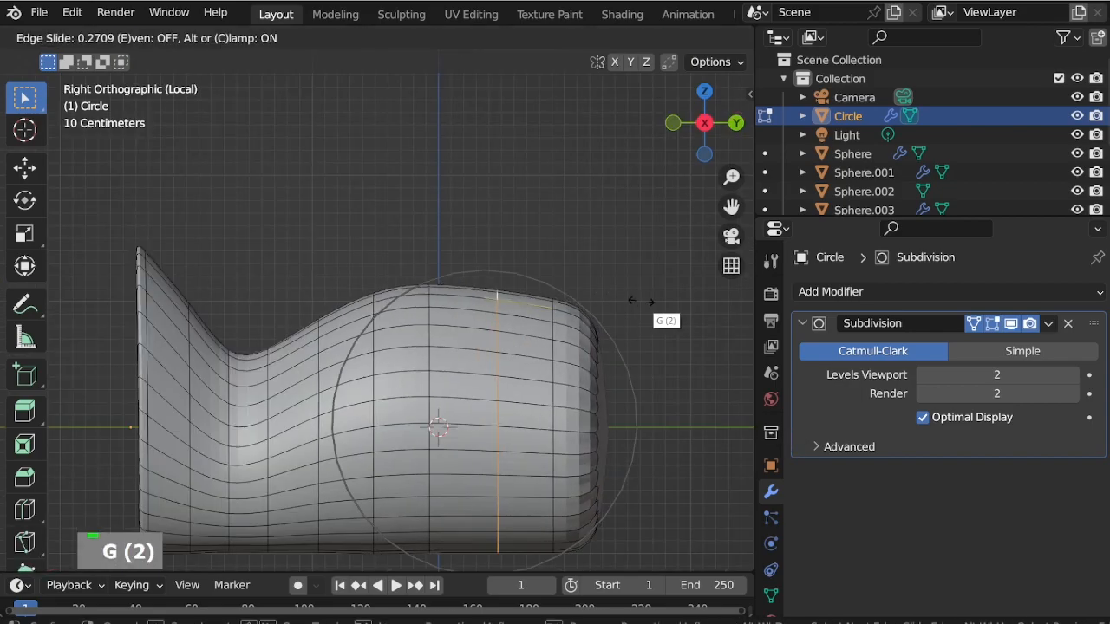
key("y")
left_click(665, 298)
key("s")
left_click(659, 304)
key("g")
key("z")
left_click(472, 303)
Exit local view to show the foot together with the rest of the character.
key("ctrl+Tab")
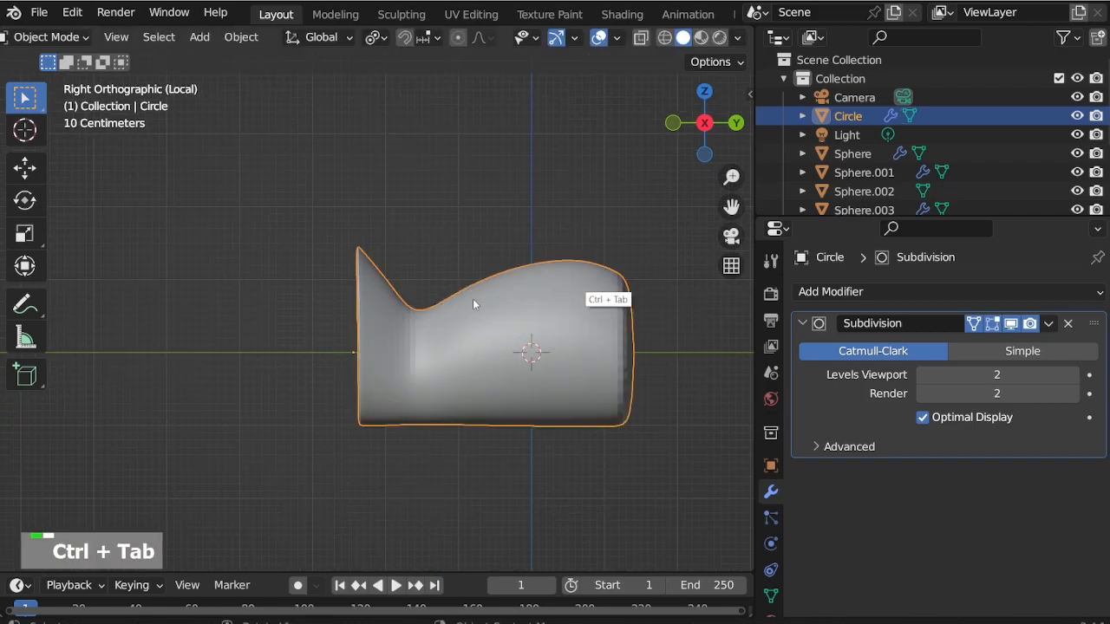
mouse_move(473, 304)
middle_mouse_down()
mouse_move(554, 299)
mouse_move(478, 313)
middle_mouse_up()
key("ctrl+Tab")
key("2")
key("3")
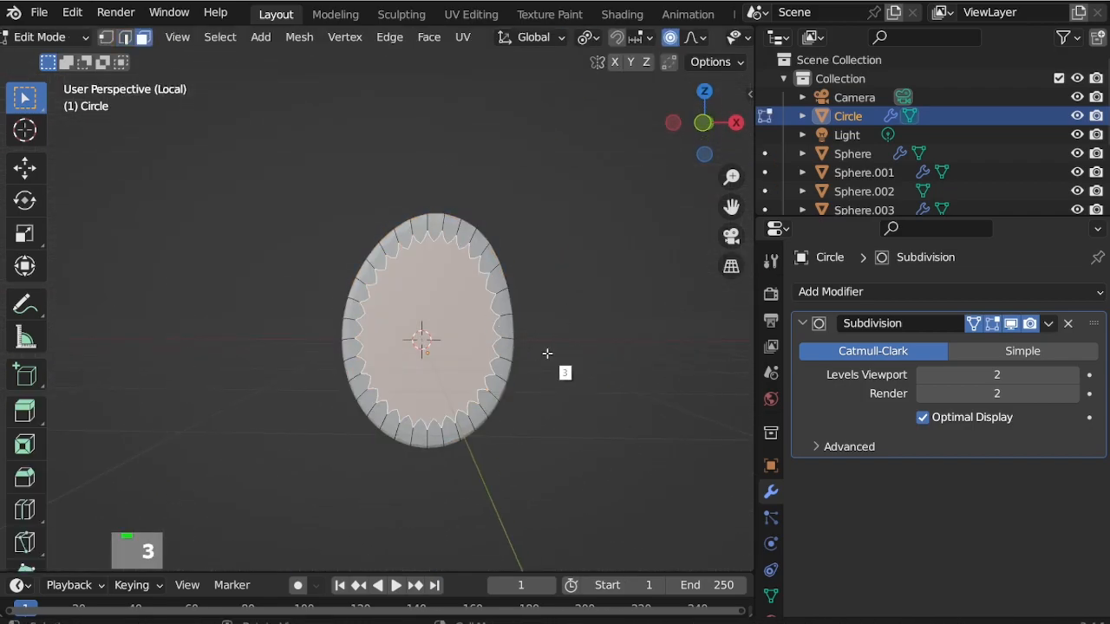
left_click(563, 353)
key("ctrl+Tab")
key("KP_Divide")
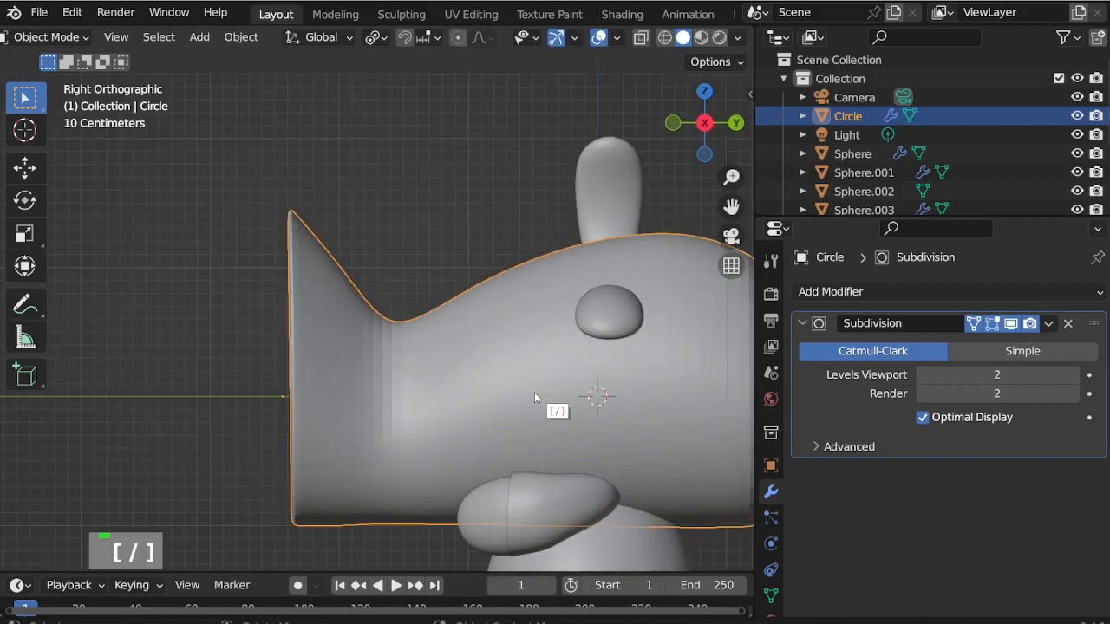
Shade the foot smooth and scale it down to suit the character's body.
right_click(425, 299)
left_click(424, 290)
key("s")
left_click(405, 392)
Snap the 3D cursor to the center of the foot's back face and set the foot's origin to it.
scroll(416, 390, "up", 3)
middle_click_drag(468, 374, 419, 397)
key("Tab")
scroll(475, 378, "up", 2)
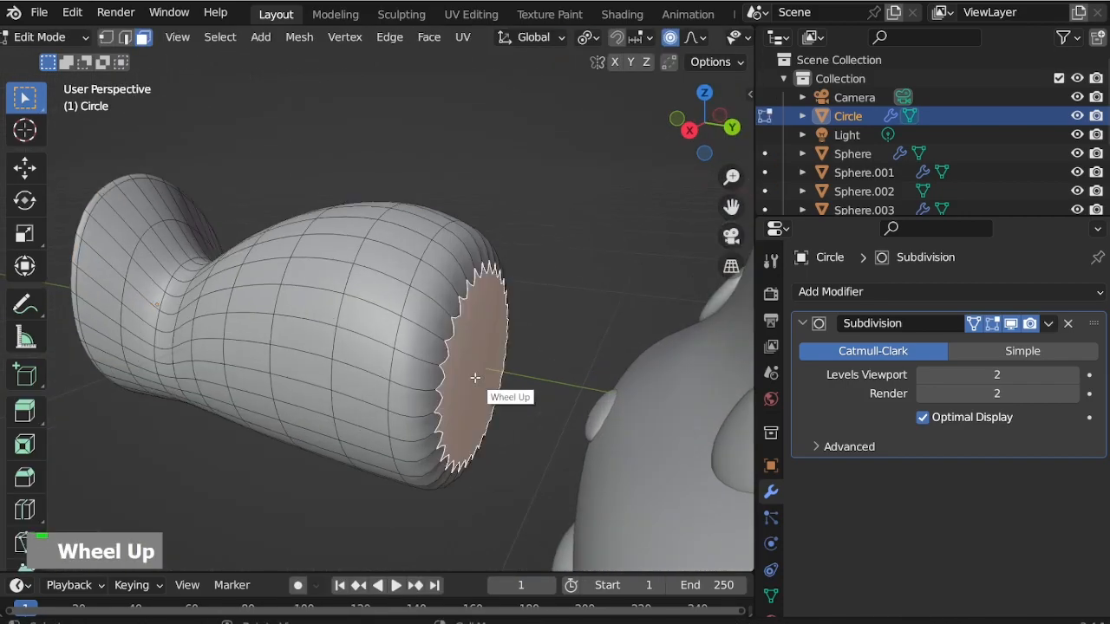
key("ctrl+Tab")
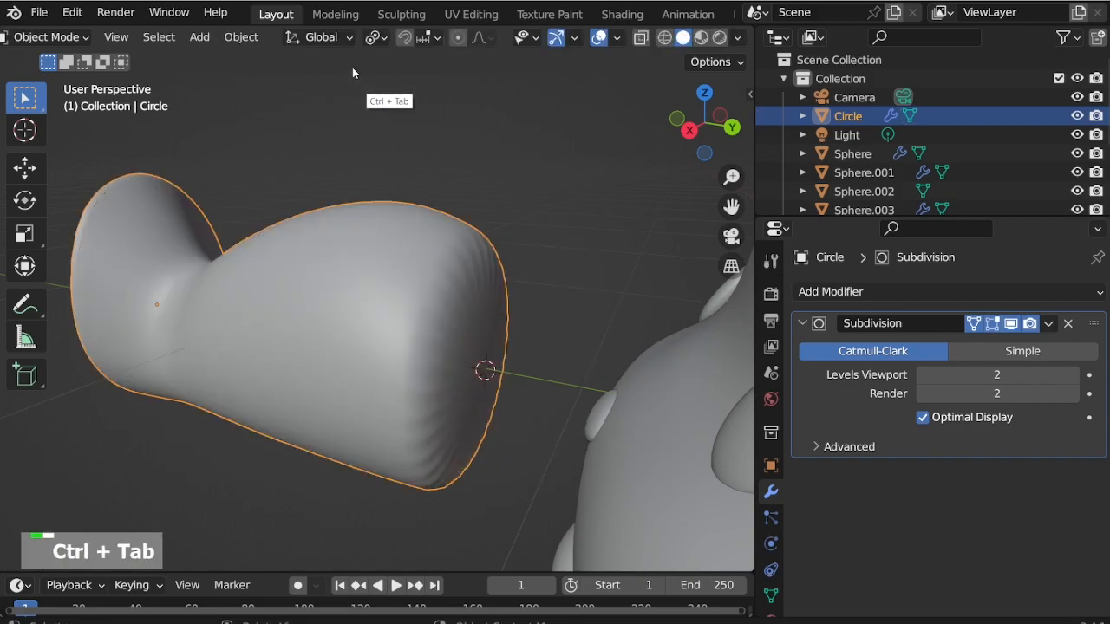
left_click(244, 39)
mouse_move(343, 78)
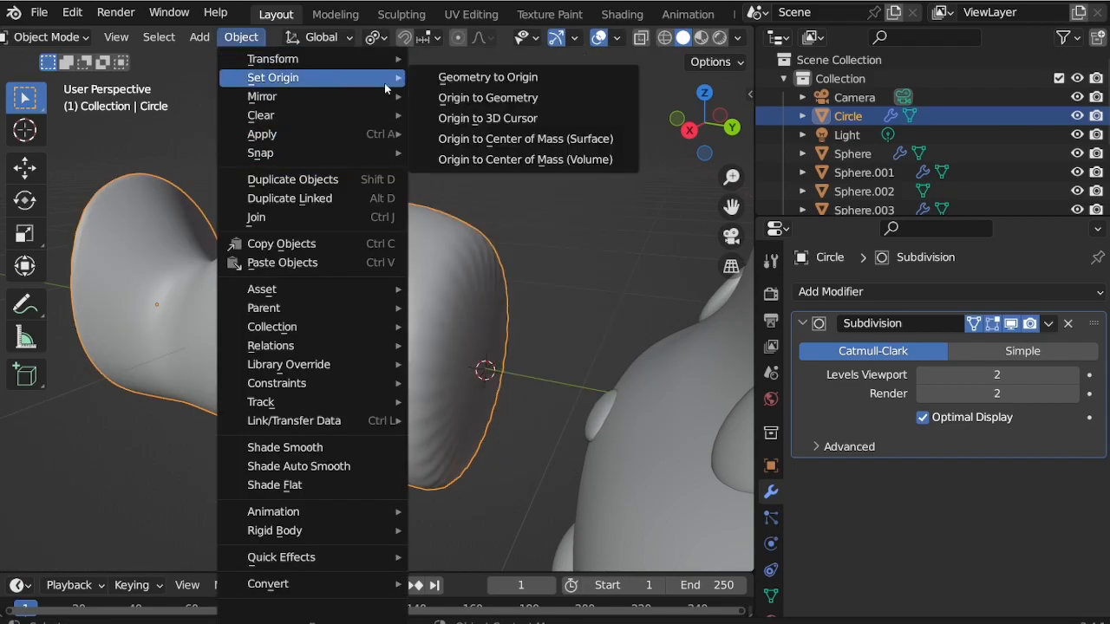
left_click(489, 114)
Inset the foot's back face by about 0.41 m and shift the inner face along Y with proportional editing.
key("ctrl+Tab")
key("i")
left_click(527, 372)
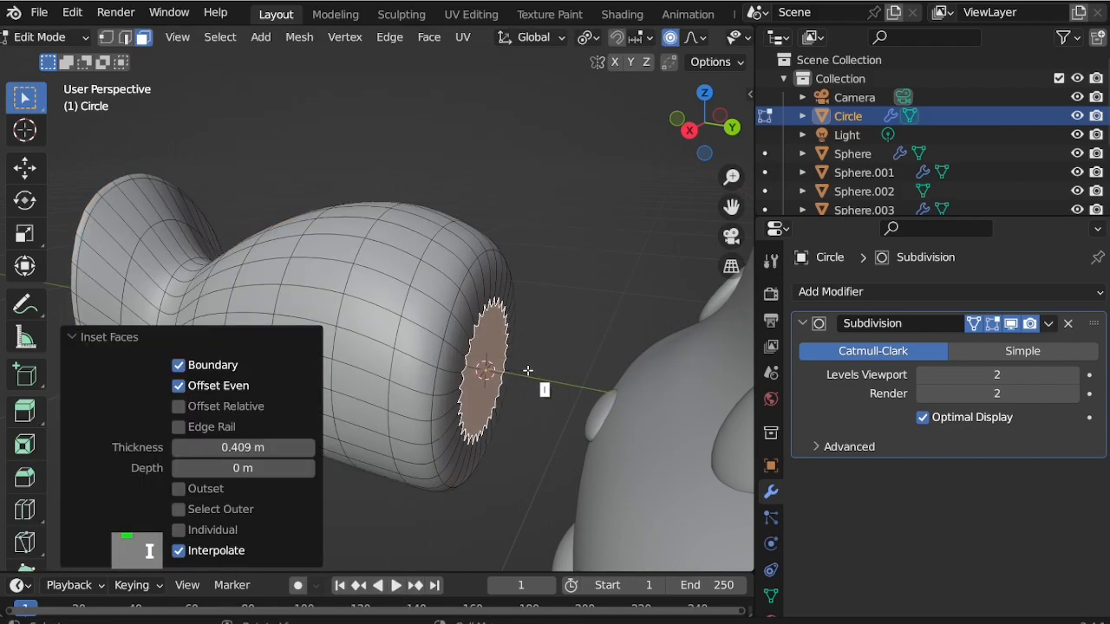
key("g")
key("y")
scroll(521, 381, "up", 11)
left_click(494, 308)
Scale the loop at the narrow neck and the loop just behind it along X with proportional editing.
scroll(494, 305, "down", 6)
key("KP_7")
scroll(435, 329, "up", 6)
key("x")
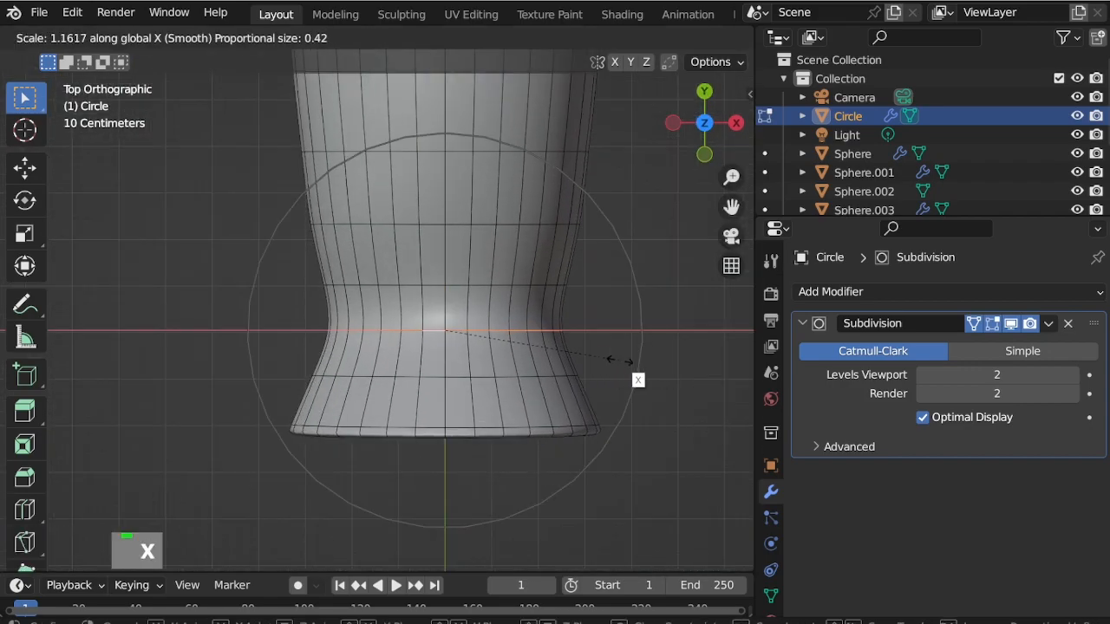
scroll(620, 362, "up", 2)
left_click(621, 362)
double_click(505, 285)
key("s")
key("x")
left_click(638, 333)
scroll(492, 261, "down", 5)
scroll(503, 188, "up", 3)
Scale a loop across the thick part of the foot along X with proportional editing to widen it.
double_click(505, 185)
key("s")
key("x")
scroll(594, 213, "down", 6)
left_click(585, 212)
scroll(520, 273, "down", 4)
key("Tab")
scroll(488, 167, "up", 3)
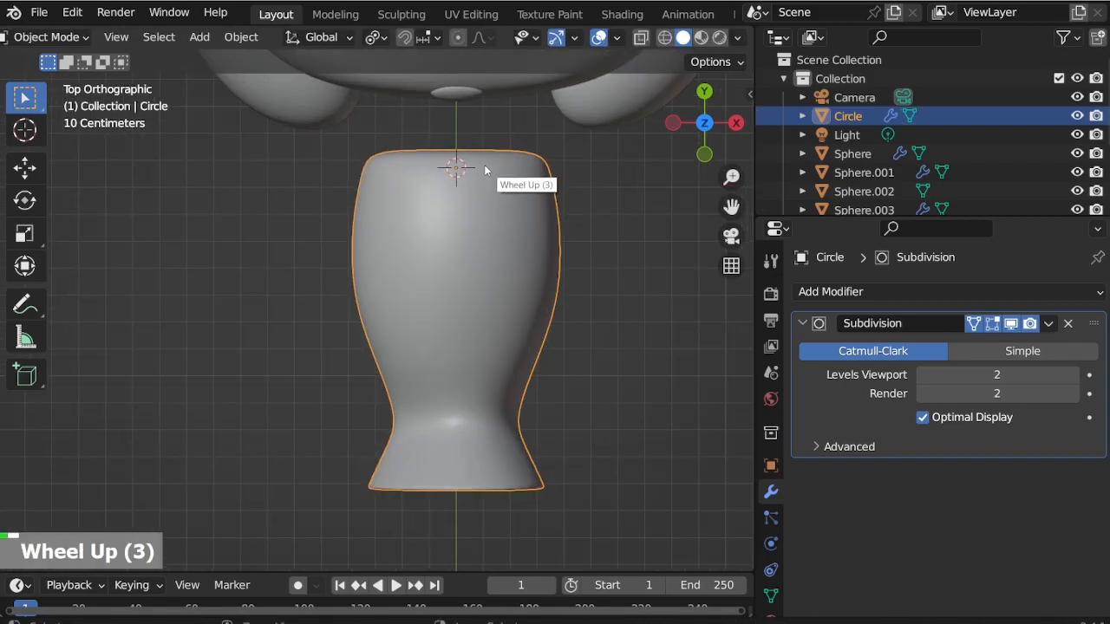
Scale down the loop at the foot's back end with proportional editing so that the end tapers.
key("Tab")
scroll(478, 155, "up", 3)
left_click(459, 158)
key("s")
key("x")
scroll(609, 258, "up", 4)
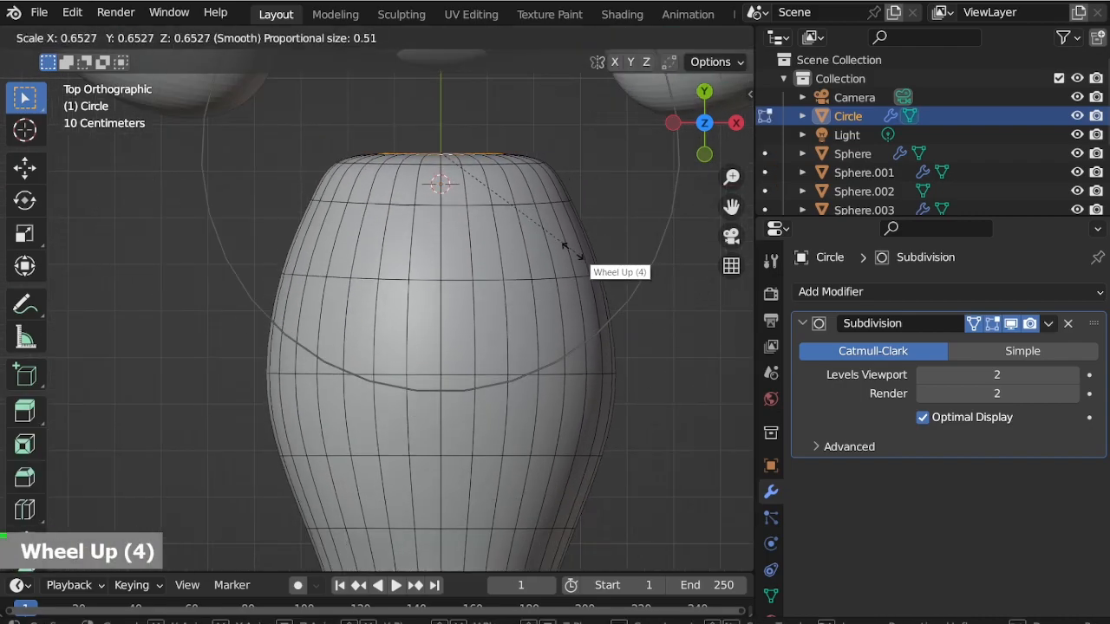
left_click(559, 244)
double_click(529, 261)
key("Tab")
scroll(529, 260, "down", 5)
middle_click_drag(529, 260, 520, 299)
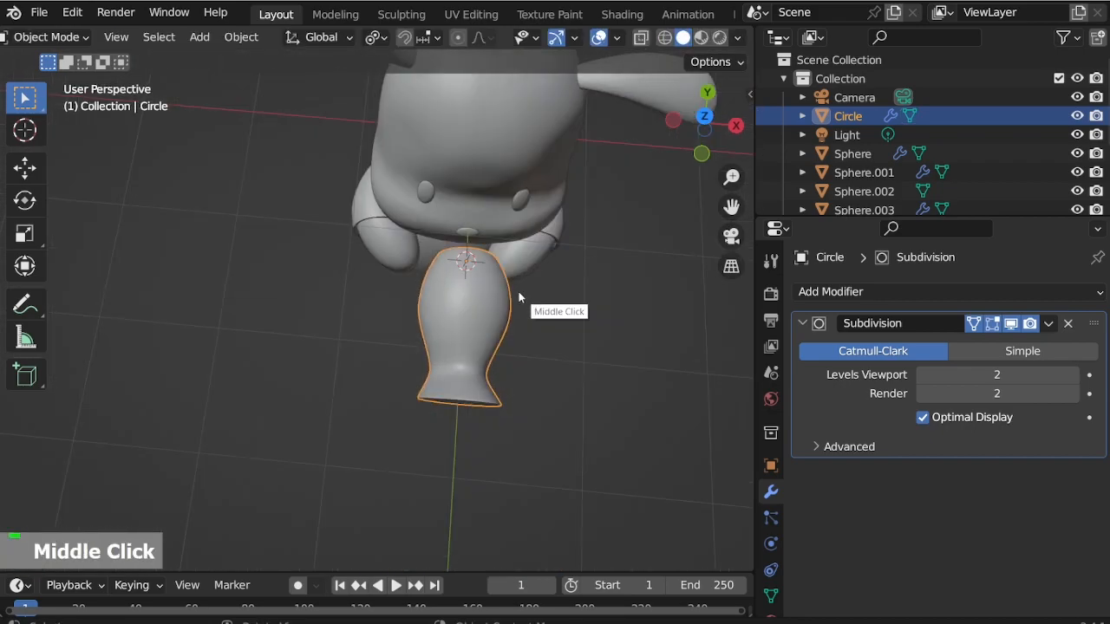
Place the foot beside the lower body by moving it under the character, about 2 m down and about 0.18 m inward.
key("KP_7")
key("g")
left_click(624, 228)
key("KP_1")
scroll(603, 205, "down", 3)
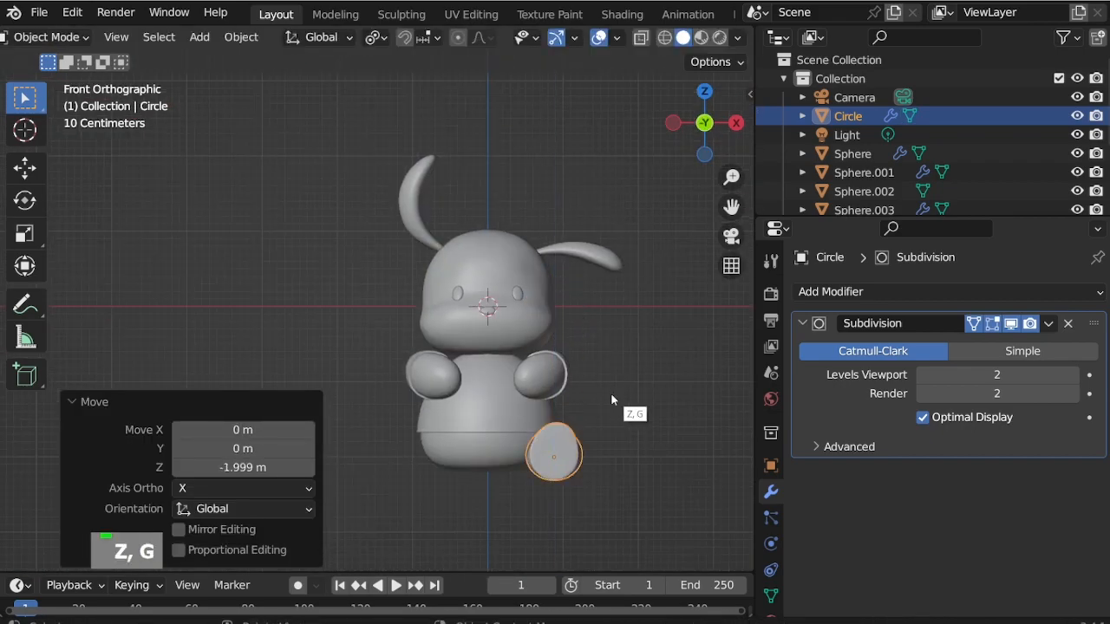
scroll(611, 400, "up", 2)
key("g")
key("z")
left_click(516, 437)
Rotate the foot in top view so its sole points outward, and nudge it in against the body.
scroll(516, 437, "up", 3)
key("KP_7")
scroll(502, 392, "down", 2)
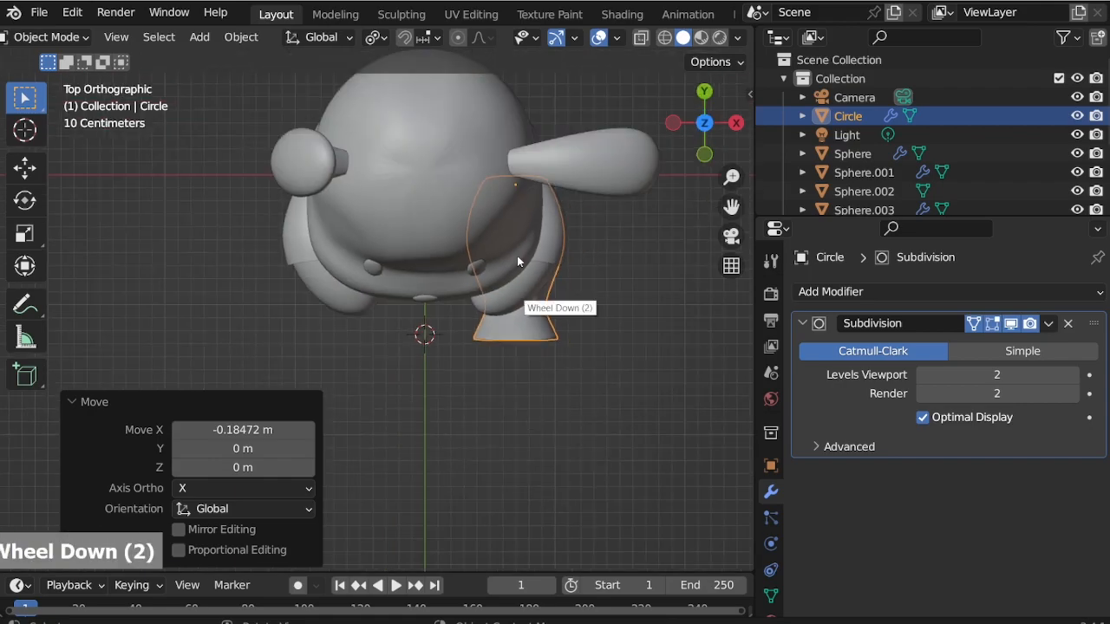
scroll(610, 267, "up", 4)
key("r")
left_click(617, 317)
key("g")
left_click(652, 313)
key("r")
left_click(706, 303)
key("g")
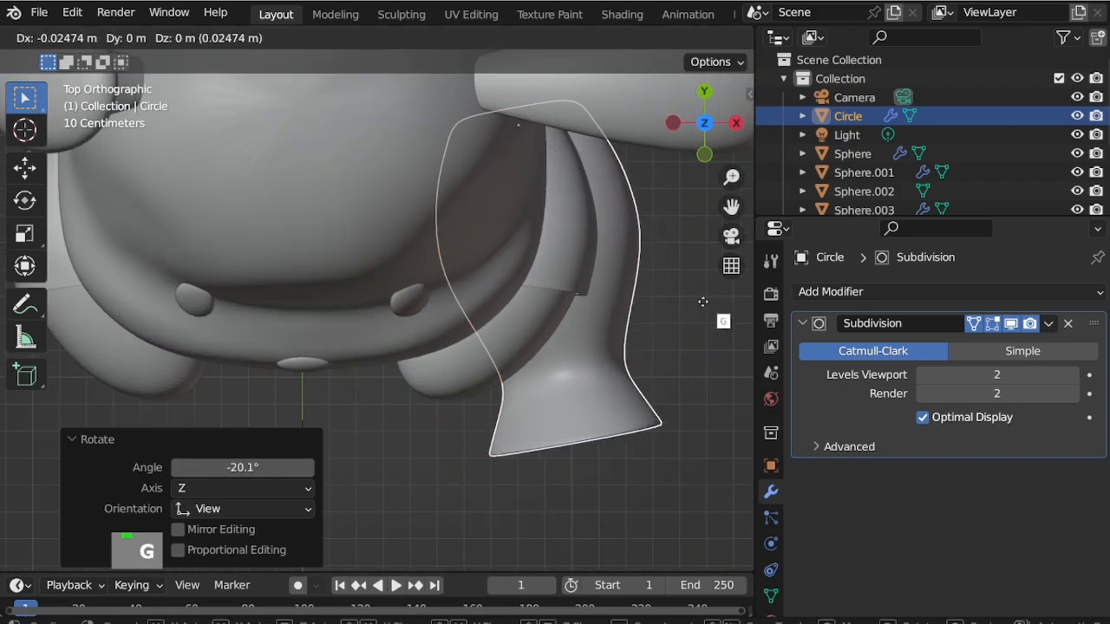
left_click(696, 300)
Rotate the foot slightly about the global Z axis in front view.
key("KP_1")
key("r")
key("z")
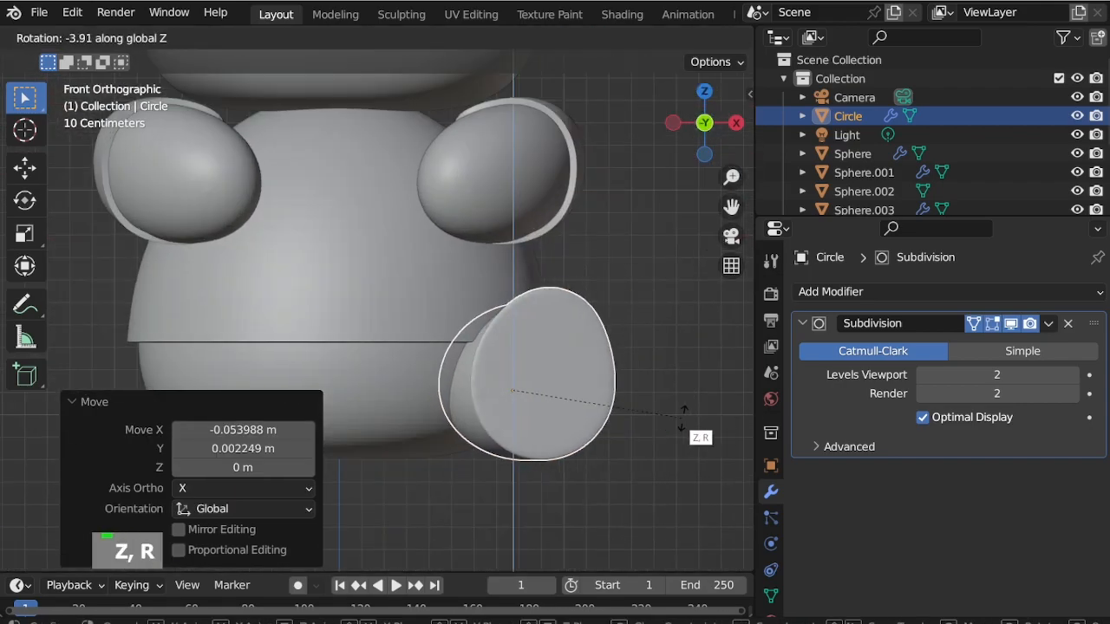
left_click(641, 434)
scroll(564, 404, "down", 2)
Tilt the foot about 8.8° in side view and move it back and down against the lower body.
key("KP_3")
scroll(619, 381, "down", 1)
left_click(635, 386)
scroll(635, 387, "up", 1)
key("g")
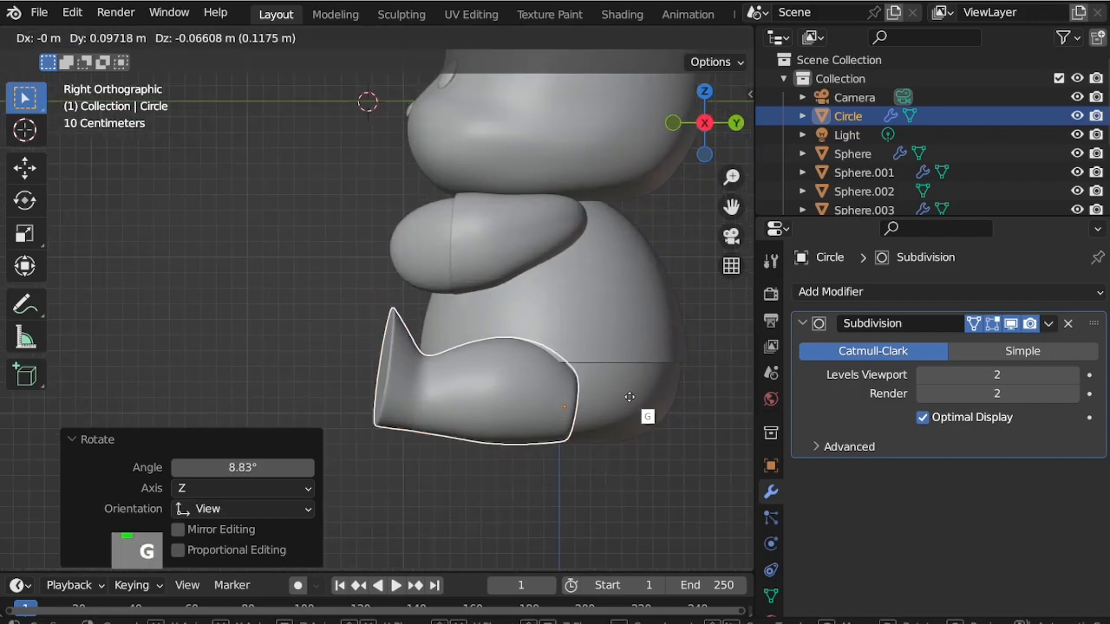
left_click(631, 397)
Rotate the foot about -3.7° in side view and move it about 0.097 m along Y and 0.022 m along Z.
scroll(642, 397, "up", 4)
key("r")
left_click(668, 396)
scroll(668, 378, "down", 3)
left_click(668, 364)
key("g")
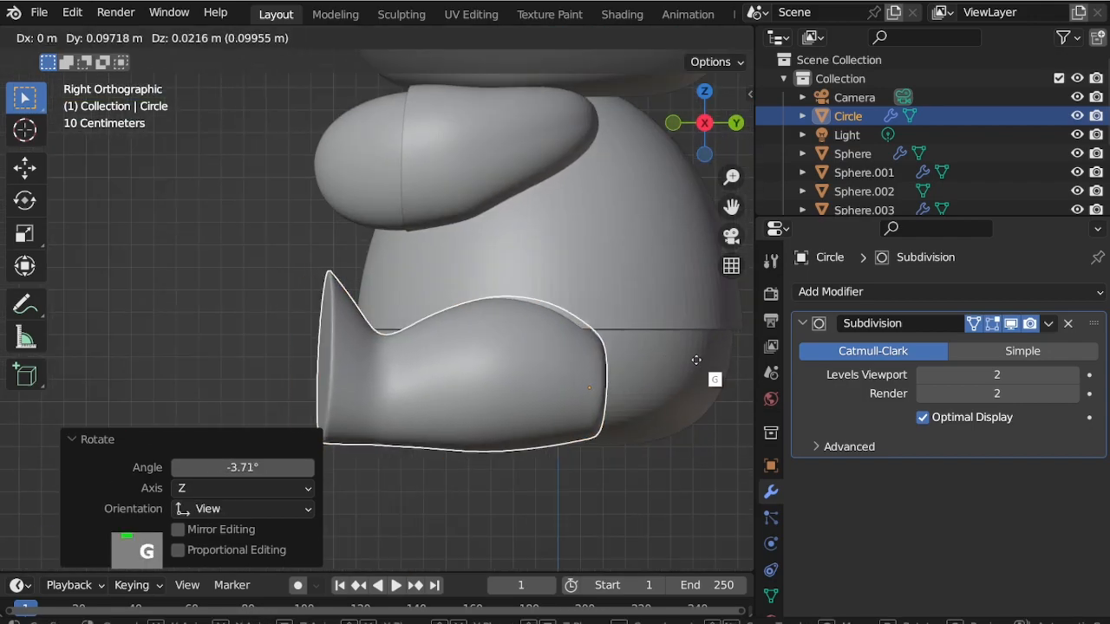
left_click(695, 359)
Fine-tune the foot's tilt in side view and adjust its height along Z.
key("KP_1")
scroll(668, 361, "down", 2)
scroll(564, 378, "up", 2)
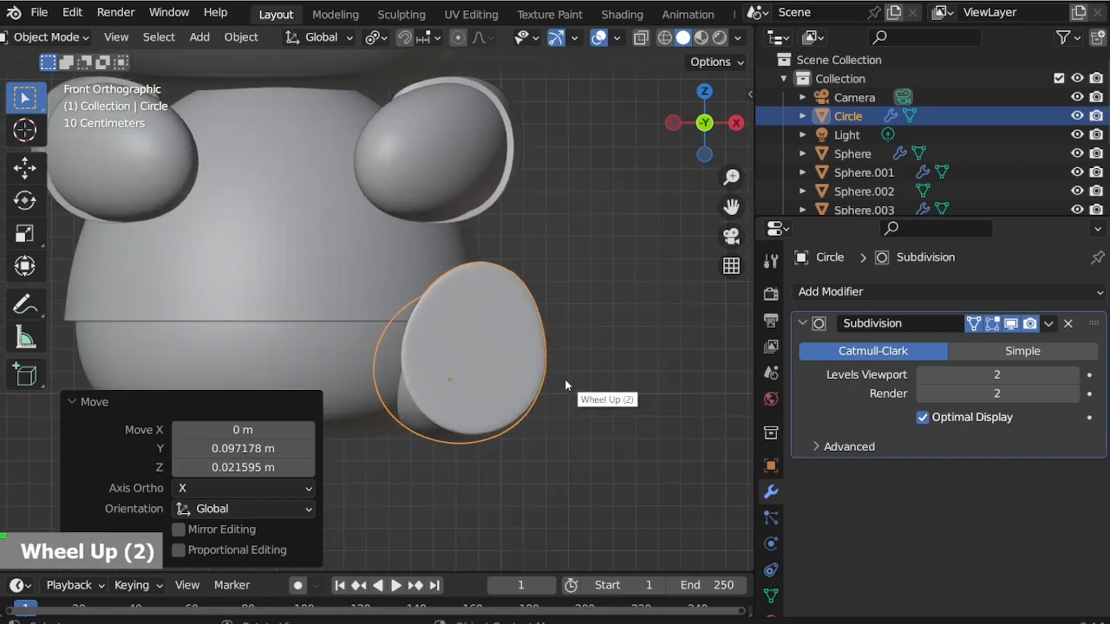
key("KP_3")
key("r")
left_click(559, 387)
scroll(555, 389, "up", 2)
key("g")
key("z")
left_click(558, 383)
Rotate the foot about 2.6° in top view and about 8° in front view.
key("KP_1")
scroll(396, 400, "down", 2)
key("KP_7")
key("r")
left_click(572, 350)
key("KP_1")
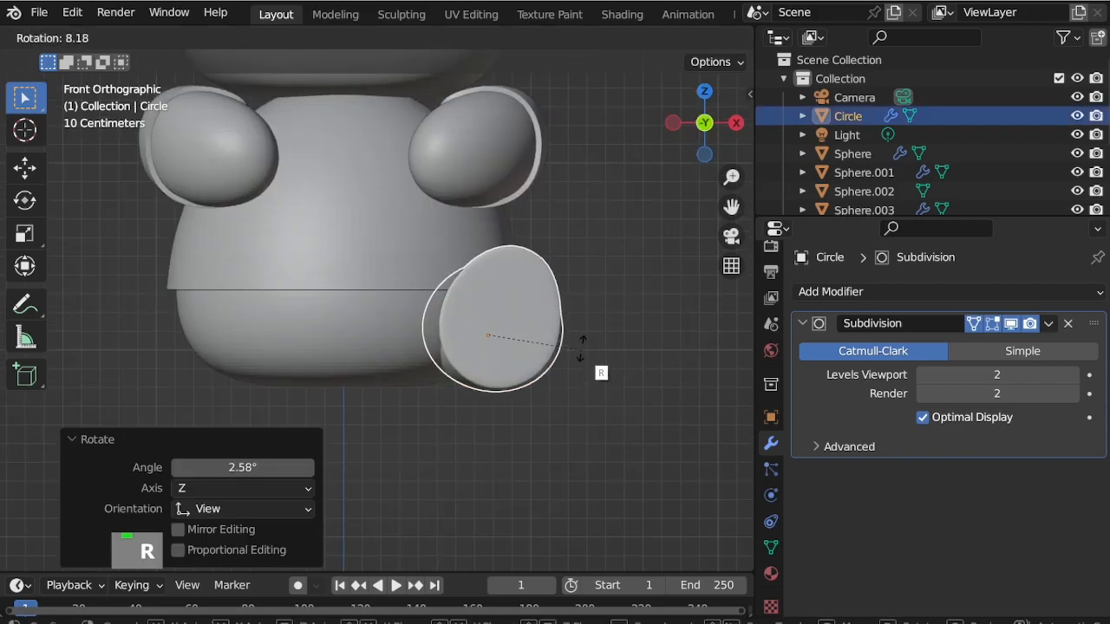
Shift the foot about 0.058 m along Y in side view and tilt it by a small angle.
key("KP_3")
key("g")
left_click(586, 333)
key("r")
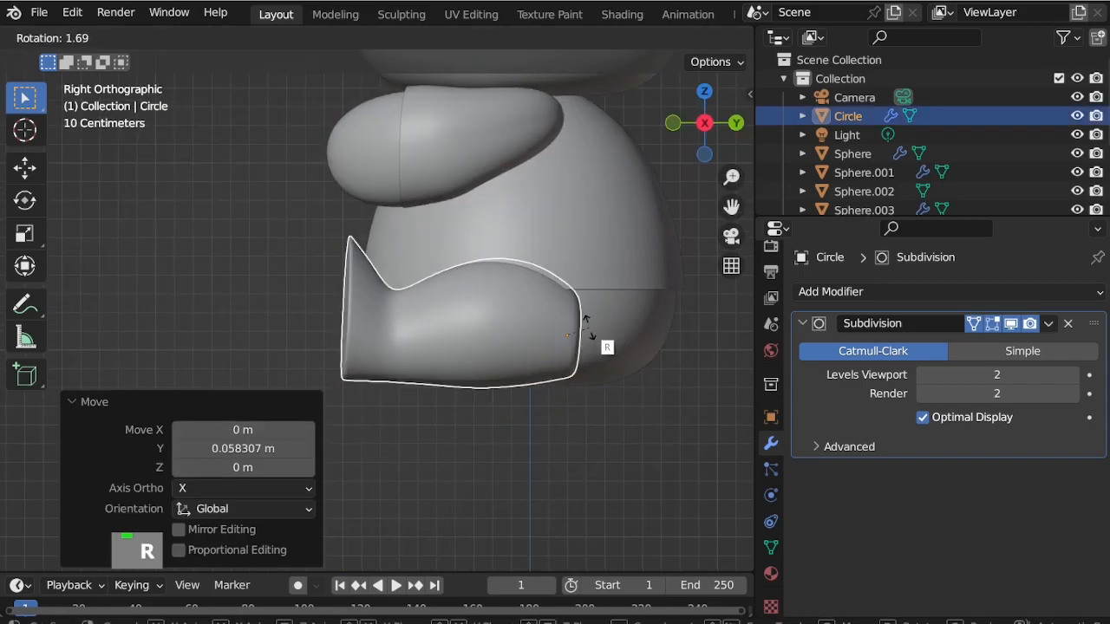
left_click(592, 333)
Adjust the underside edge of the foot mesh along Z in side view using proportional editing.
key("Tab")
scroll(495, 391, "up", 3)
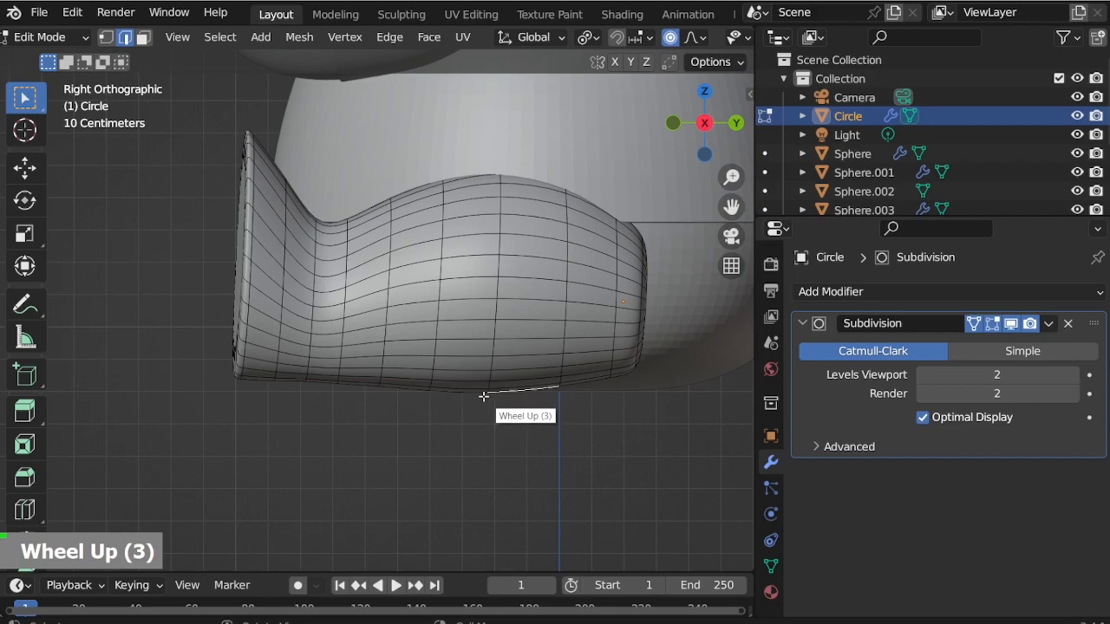
scroll(493, 398, "up", 4)
scroll(492, 398, "down", 2)
key("g")
key("z")
scroll(496, 403, "down", 2)
scroll(498, 406, "down", 3)
left_click(499, 404)
Reposition the whole foot along Z in side view against the lower body.
key("Tab")
scroll(564, 379, "down", 4)
scroll(572, 379, "up", 3)
key("g")
key("z")
left_click(602, 384)
Rotate the foot slightly in front view and nudge it into place beside the lower body.
middle_click_drag(390, 390, 529, 382)
scroll(482, 391, "down", 5)
scroll(491, 368, "up", 4)
left_click(481, 368)
key("KP_1")
key("r")
left_click(565, 391)
key("g")
left_click(559, 389)
left_click(558, 389)
scroll(558, 389, "down", 3)
scroll(527, 381, "up", 2)
left_click(514, 382)
Add a Mirror modifier to the foot on the X axis with Sphere.005 as the mirror object.
left_click(928, 292)
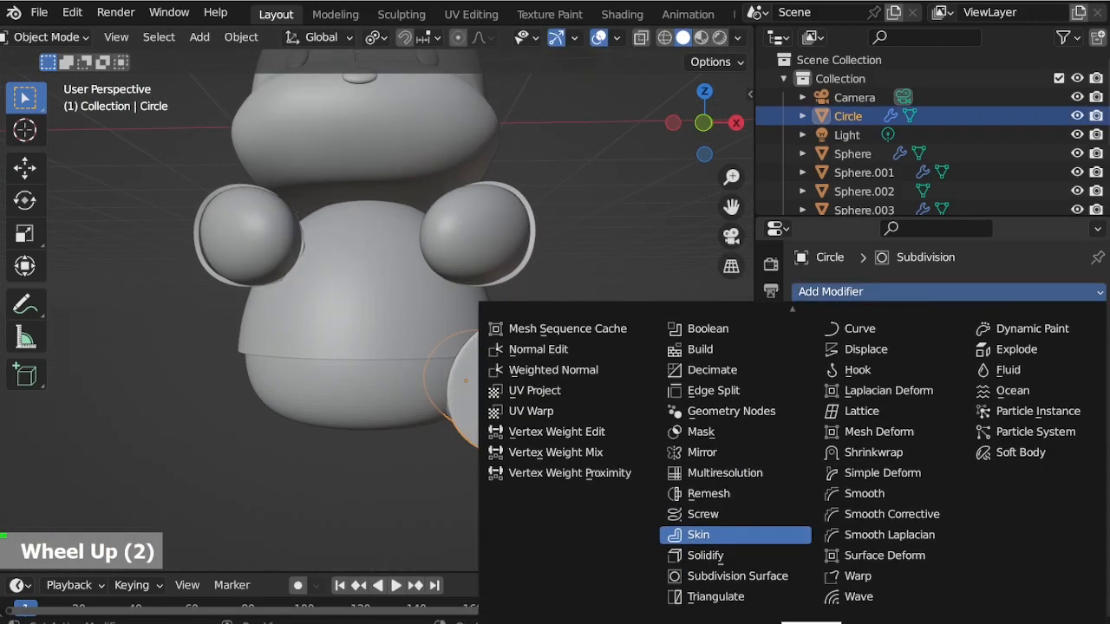
left_click(738, 411)
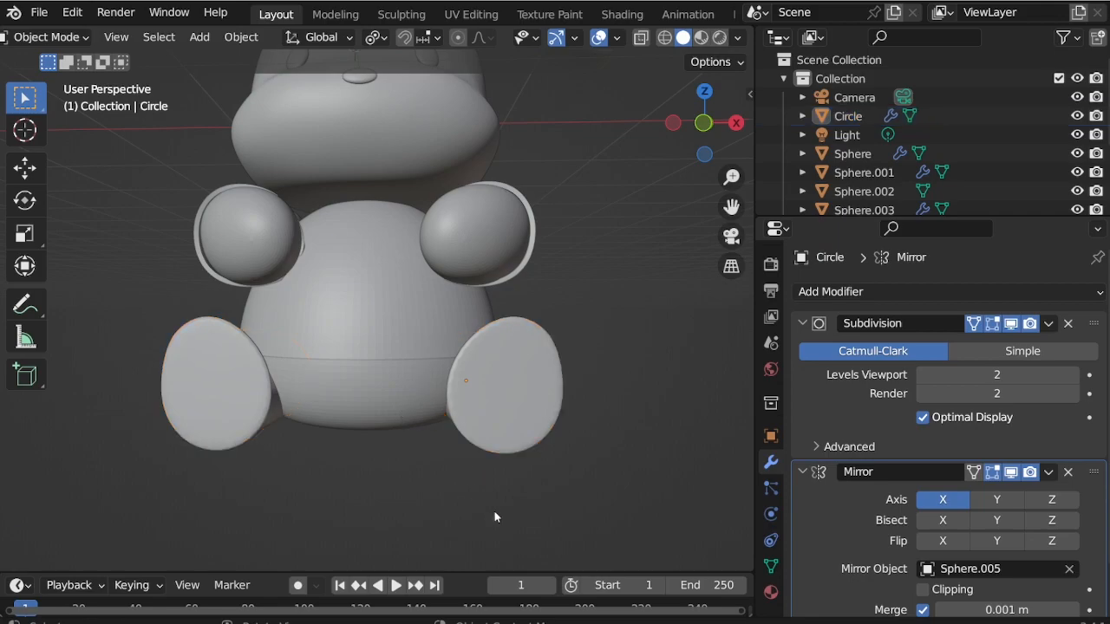
middle_click_drag(486, 511, 468, 515)
scroll(456, 387, "up", 2)
Add a sphere inside the foot's mesh and scale it down for a paw pad.
key("Tab")
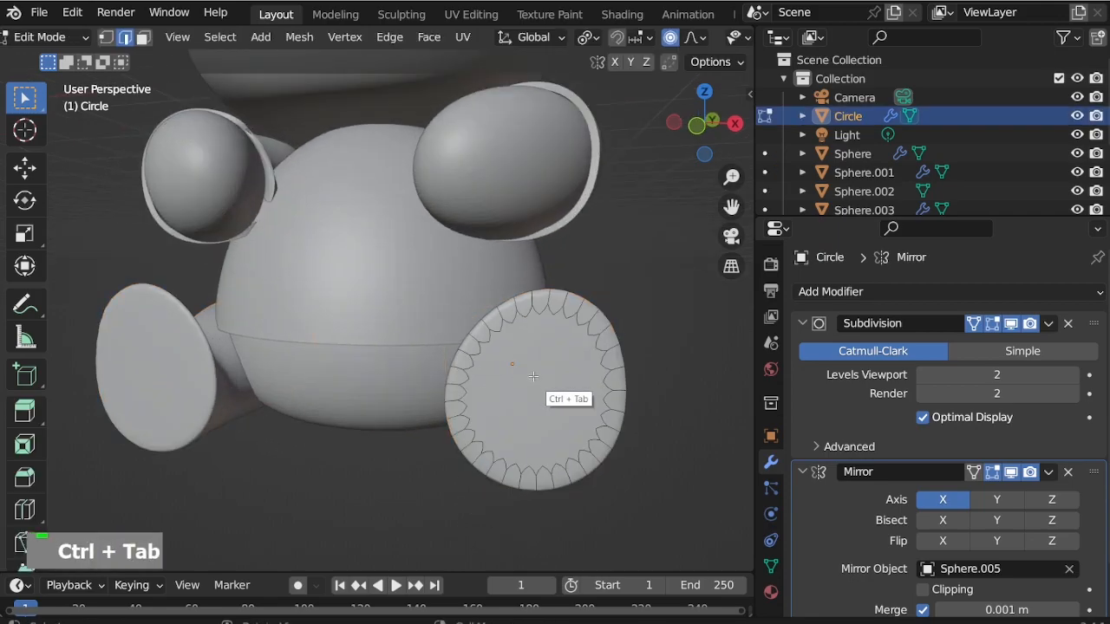
middle_click_drag(533, 379, 498, 370)
scroll(494, 440, "up", 4)
key("shift+a")
left_click(453, 237)
scroll(616, 470, "down", 2)
key("s")
left_click(403, 170)
Move the small sphere about -1.58 m along Y and flatten it along Y.
middle_click_drag(404, 169, 360, 194)
scroll(360, 194, "down", 2)
key("g")
key("y")
left_click(314, 324)
scroll(227, 317, "up", 3)
key("s")
key("y")
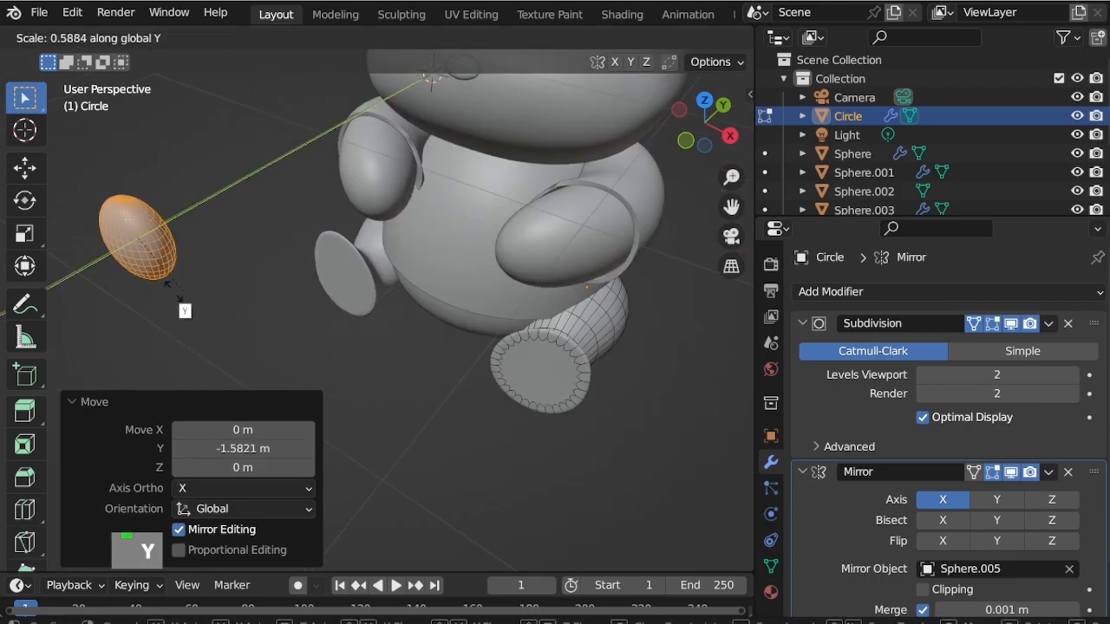
left_click(182, 293)
Move the flattened sphere about 0.749 m along X and -1.693 m along Z over the sole, and shrink it.
key("KP_1")
scroll(453, 194, "down", 2)
key("g")
left_click(508, 374)
scroll(508, 373, "up", 3)
key("s")
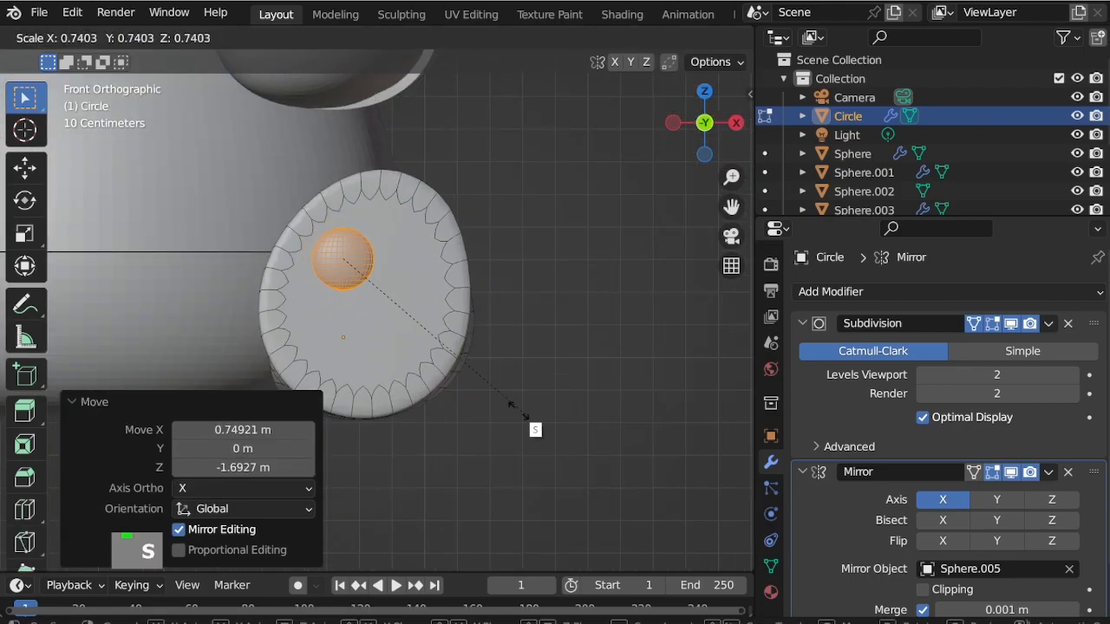
left_click(498, 399)
Refine the toe pad's size and shift it about 0.017 m along X and 0.045 m along Z.
key("g")
left_click(483, 396)
scroll(483, 396, "up", 2)
key("s")
left_click(508, 373)
key("g")
left_click(483, 384)
Move the toe pad about 1.8 m along Y in side view to the foot's sole.
key("KP_3")
scroll(483, 384, "up", 3)
key("g")
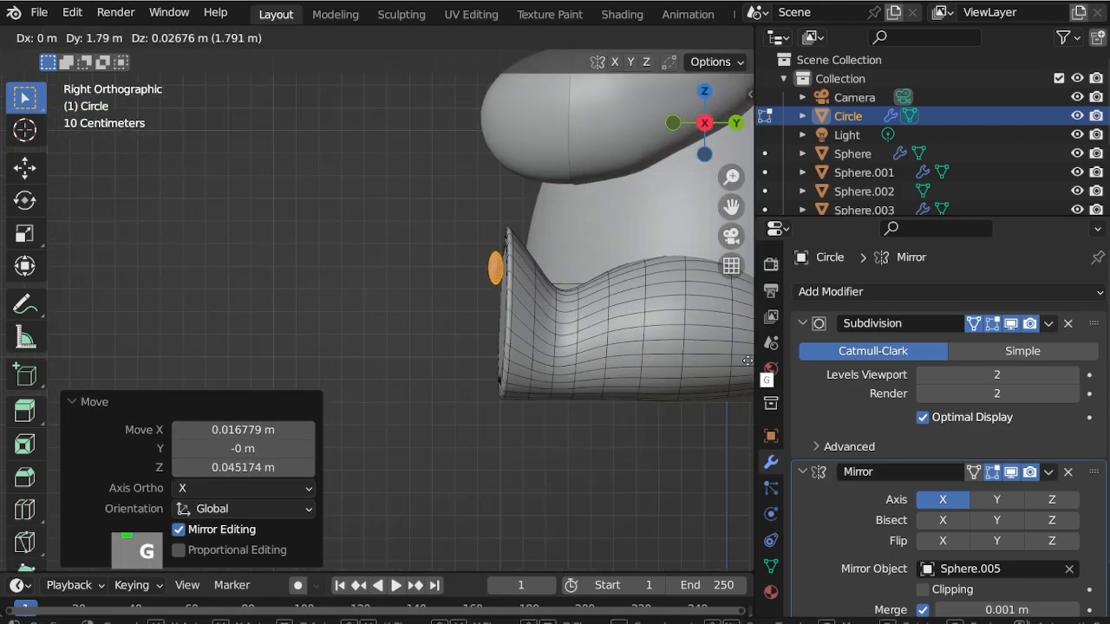
Position the toe pad in front view and duplicate it twice, offsetting the last copy about 0.128 m along X and -0.143 m along Z.
key("KP_1")
scroll(662, 365, "up", 3)
key("g")
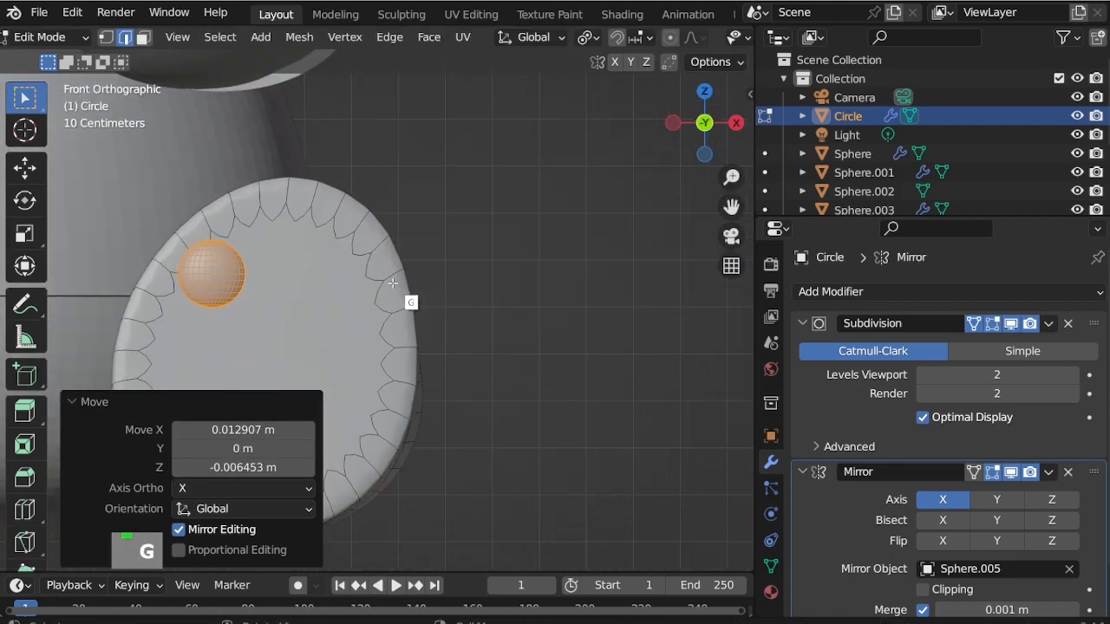
scroll(524, 282, "up", 1)
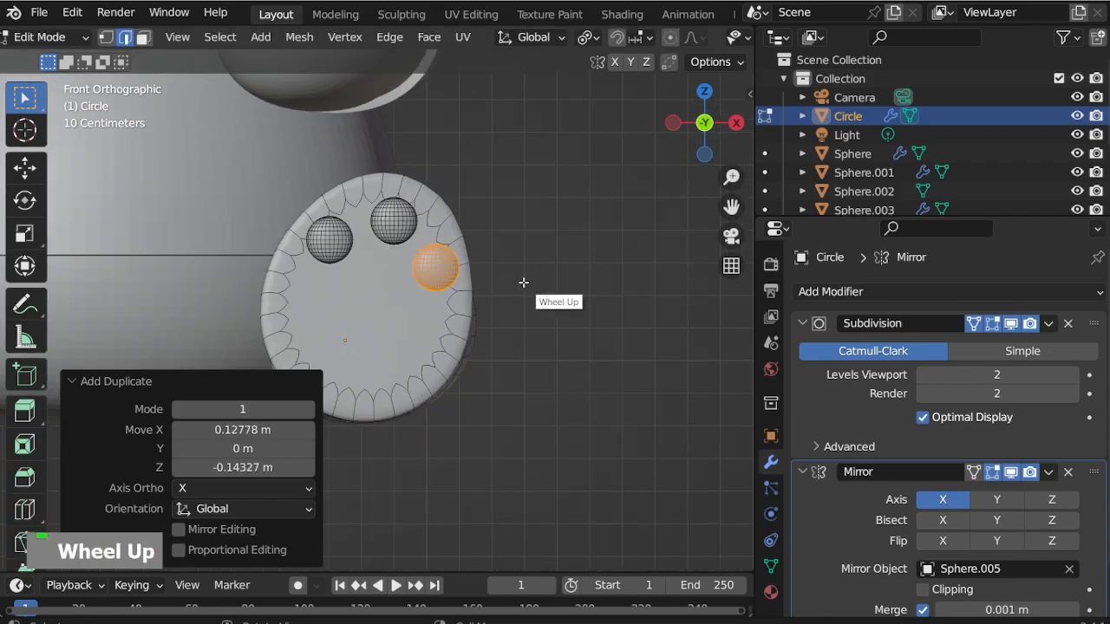
Create a fourth pad stretched 1.725 along X, enlarge it, rotate it 15.1° and place it on the lower sole.
left_click(619, 468)
key("s")
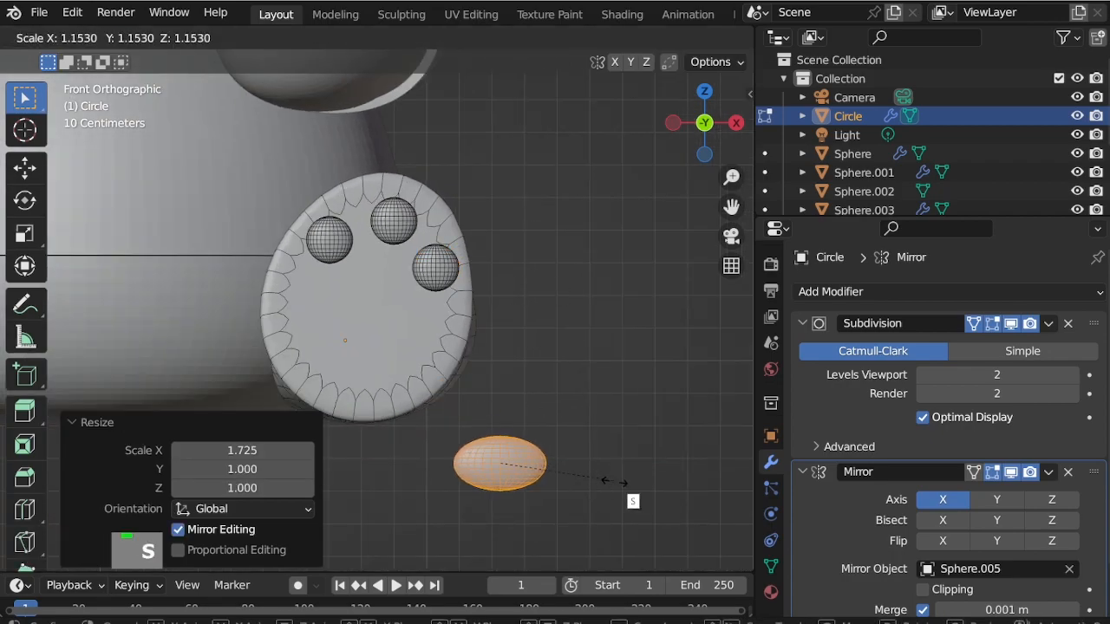
left_click(482, 328)
key("r")
left_click(504, 351)
key("g")
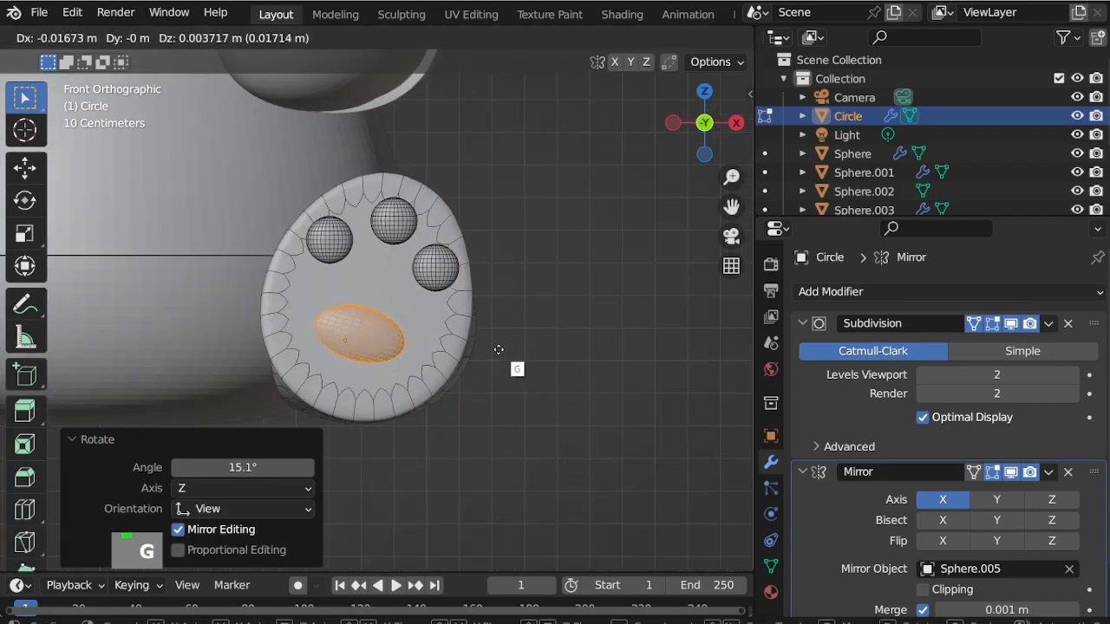
left_click(515, 391)
Shrink the large oval pad slightly and fine-tune its position on the lower sole.
key("s")
left_click(503, 387)
key("g")
left_click(492, 382)
key("s")
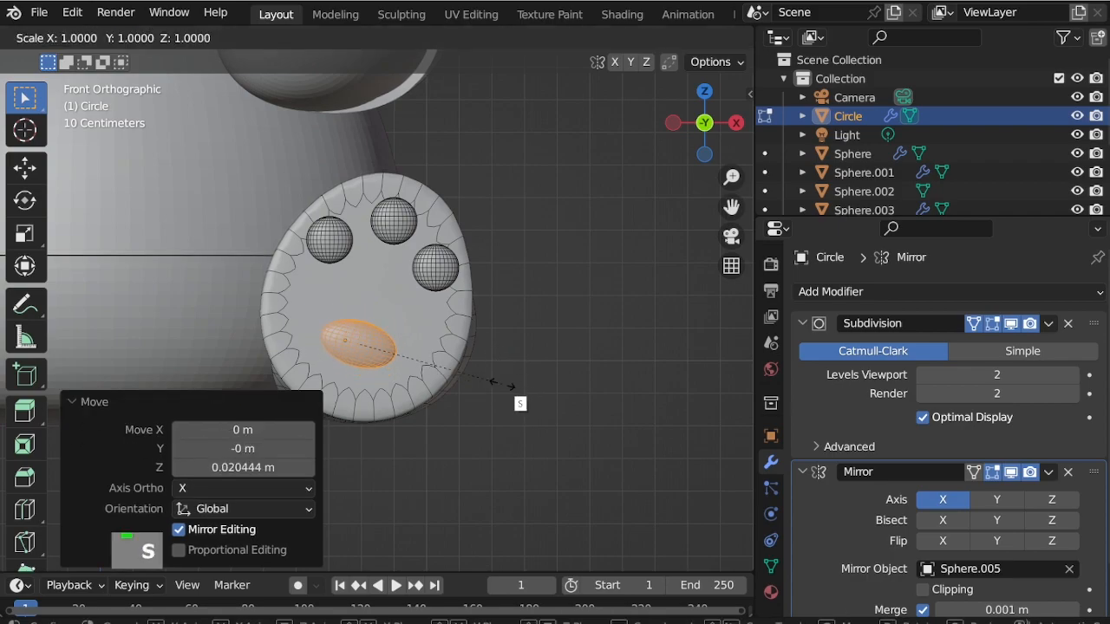
left_click(504, 386)
key("g")
left_click(510, 391)
Select the three toe pads, shrink them and move them together about -0.033 m along Z.
left_click(339, 245)
key("l")
key("l")
key("l")
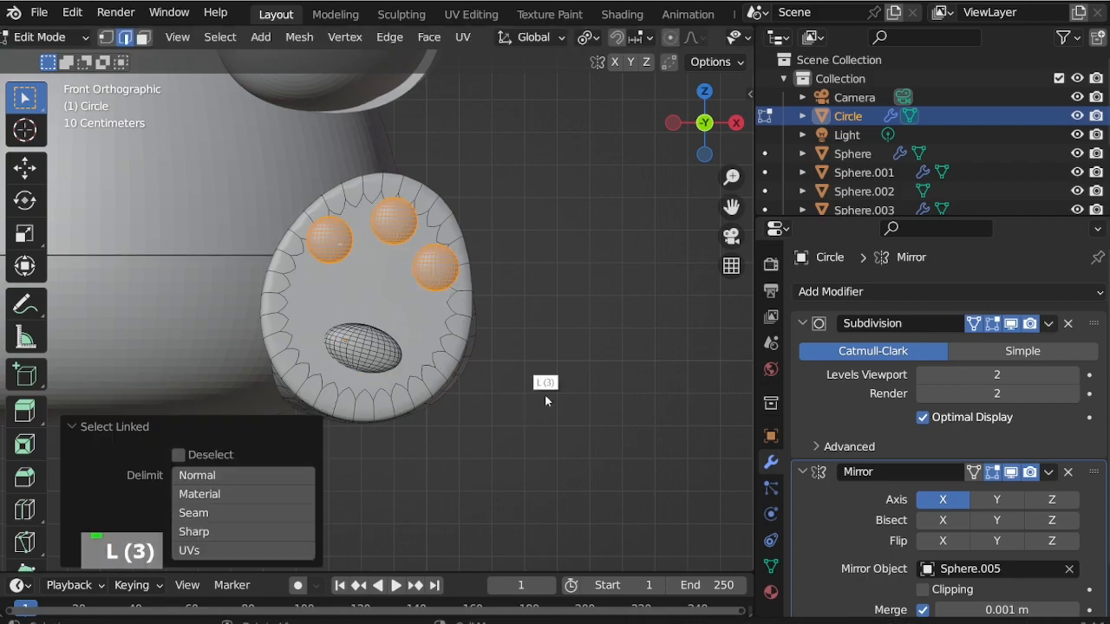
left_click(513, 391)
key("g")
left_click(478, 374)
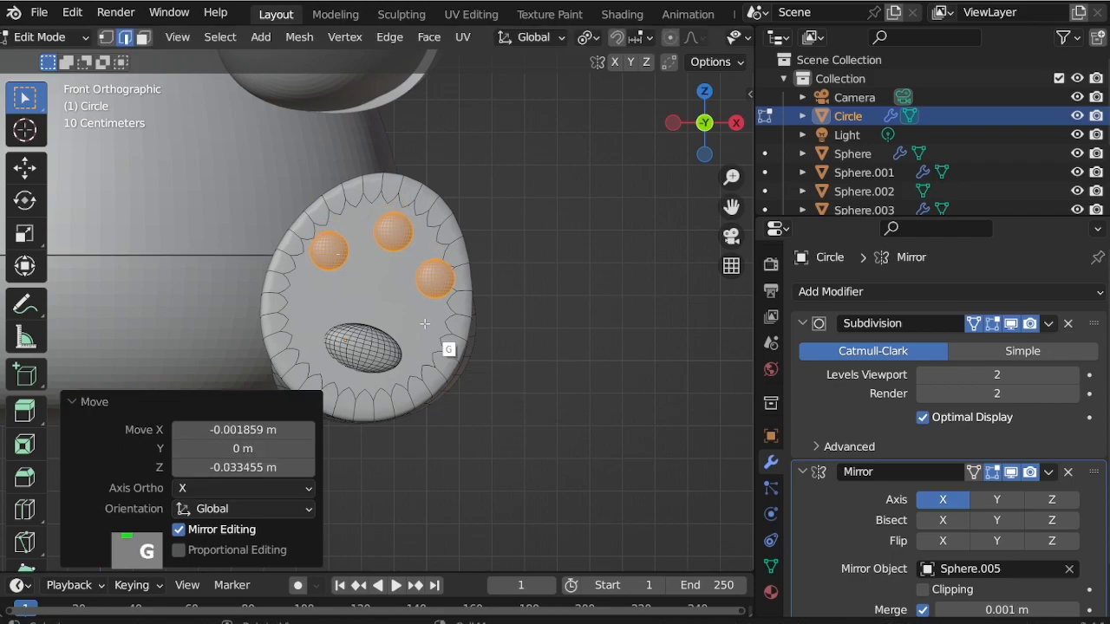
Arrange the toe pads individually in an arc, moving the outer two inward and the middle one about 0.054 m along Z.
left_click(426, 275)
key("l")
left_click(590, 419)
left_click(335, 249)
key("l")
key("g")
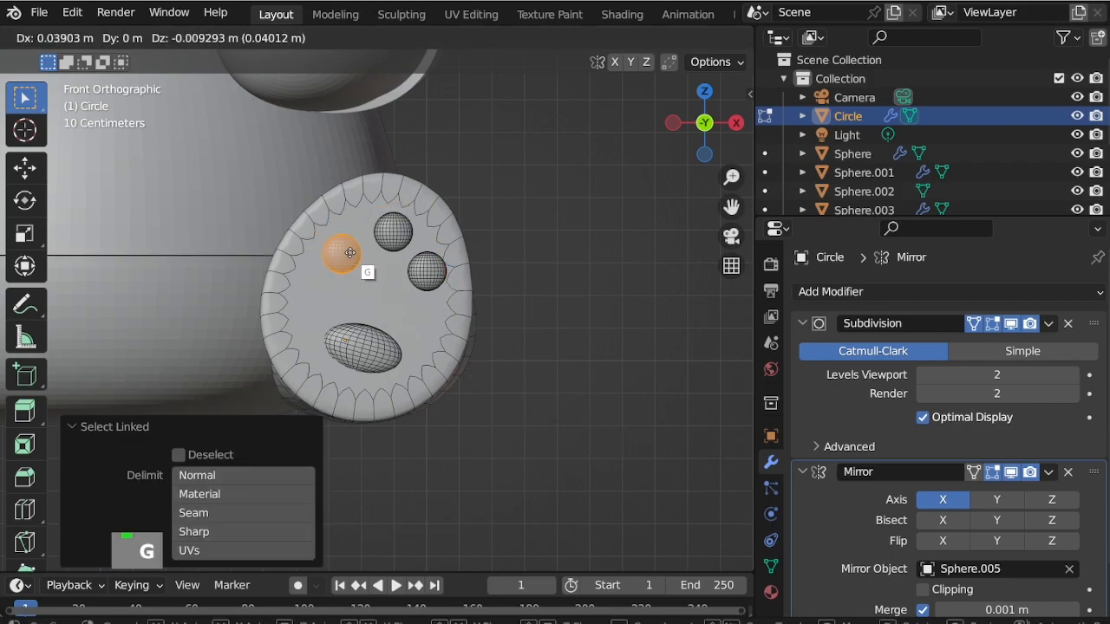
left_click(338, 246)
left_click(386, 240)
key("l")
left_click(386, 223)
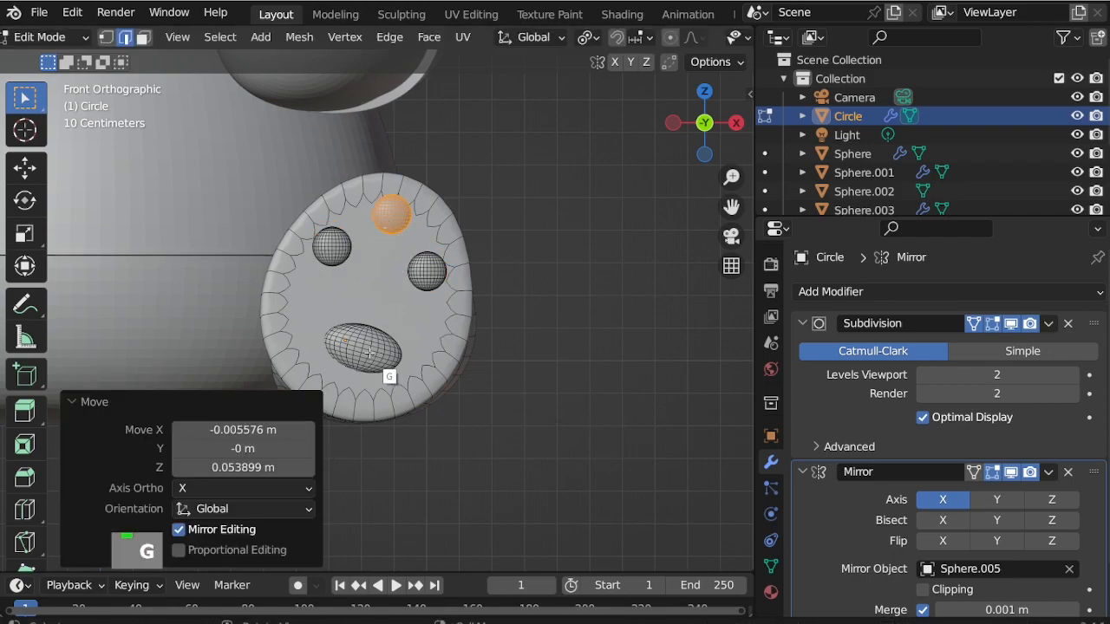
Move the large oval pad about -0.028 m along X and 0.030 m along Z, and return to Object Mode.
left_click(368, 350)
key("l")
left_click(360, 338)
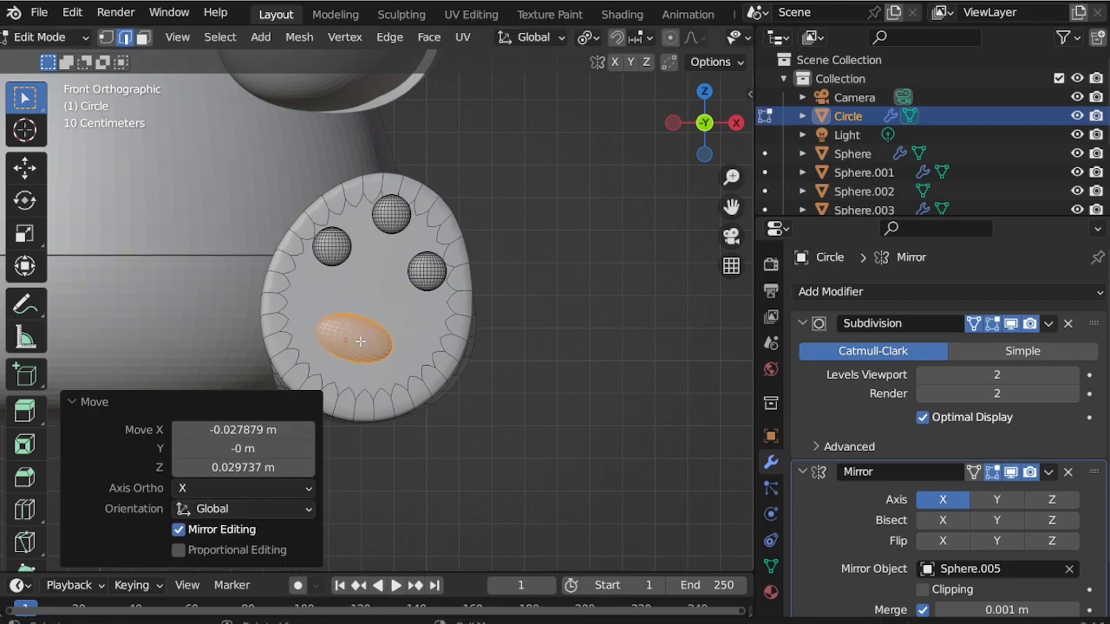
key("Tab")
scroll(517, 379, "down", 2)
scroll(443, 326, "up", 6)
scroll(329, 356, "up", 6)
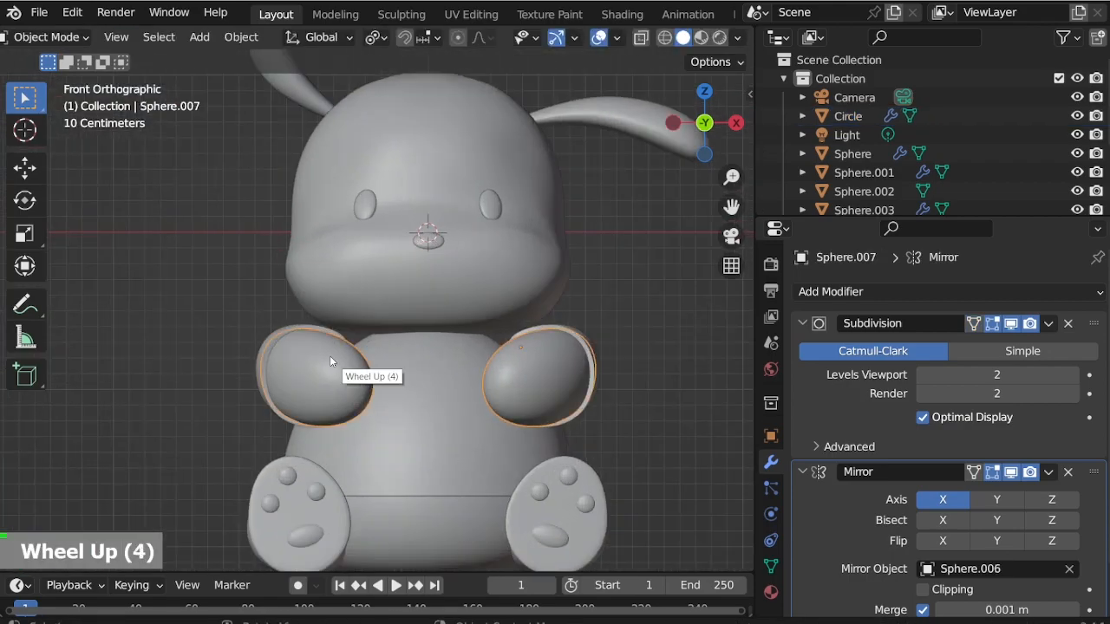
Apply all modifiers on the sleeve object Sphere.008, including its thickness and mirror.
left_click(329, 356)
scroll(974, 420, "down", 4)
scroll(974, 419, "down", 9)
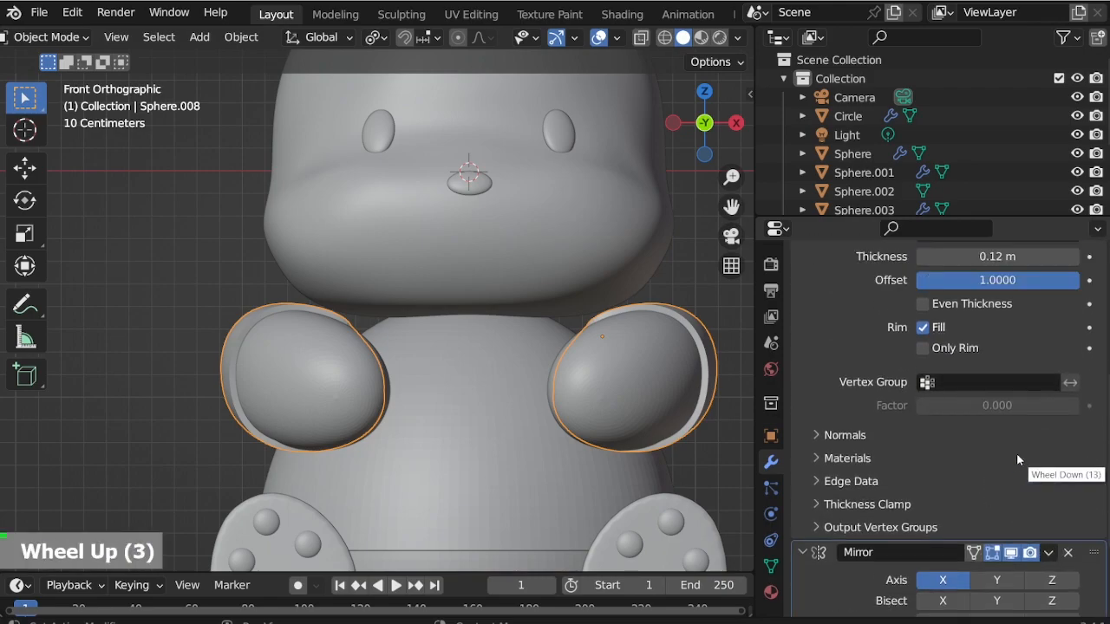
scroll(1016, 454, "up", 12)
left_click(1047, 300)
left_click(1047, 321)
left_click(1047, 300)
left_click(1049, 322)
left_click(1049, 323)
left_click(958, 345)
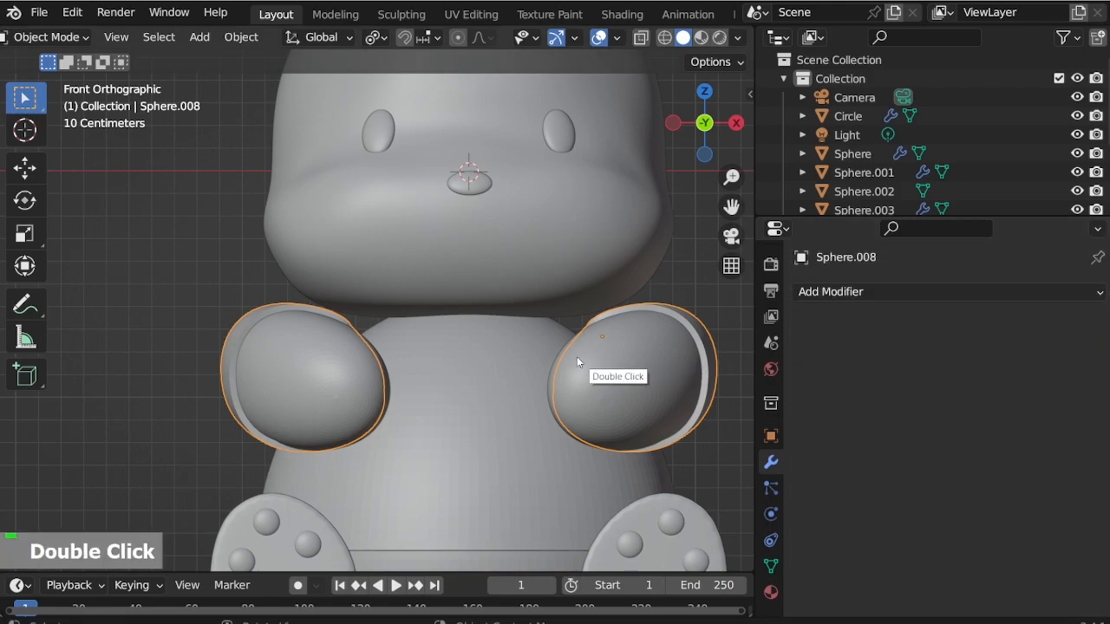
Apply the Subdivision and Mirror modifiers on arm Sphere.007, join it with the sleeves and enter Edit Mode.
left_click(581, 371)
left_click(1049, 322)
left_click(959, 345)
left_click(1050, 322)
left_click(959, 345)
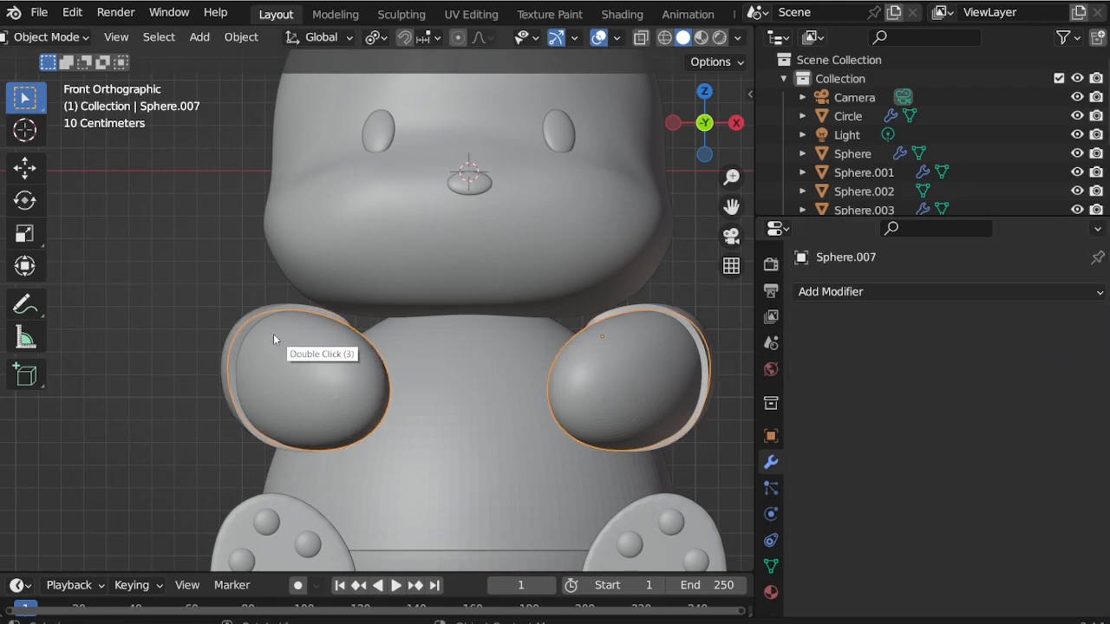
key("ctrl+j")
key("ctrl+Tab")
Try rotating the character's right arm and sleeve in front view, and undo the rotation and selection.
key("l")
key("l")
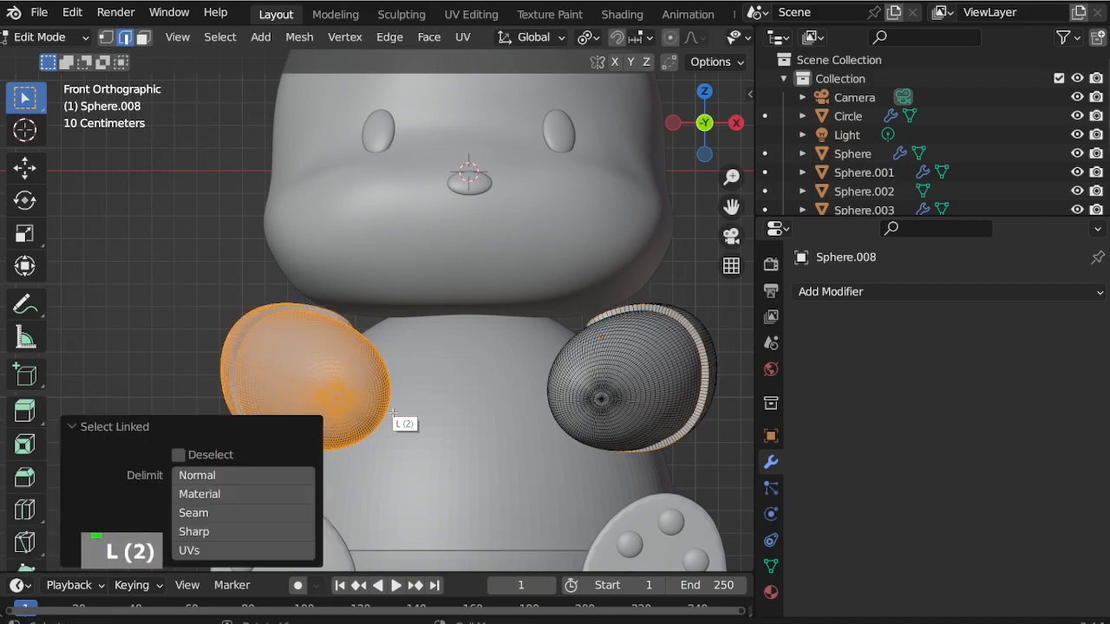
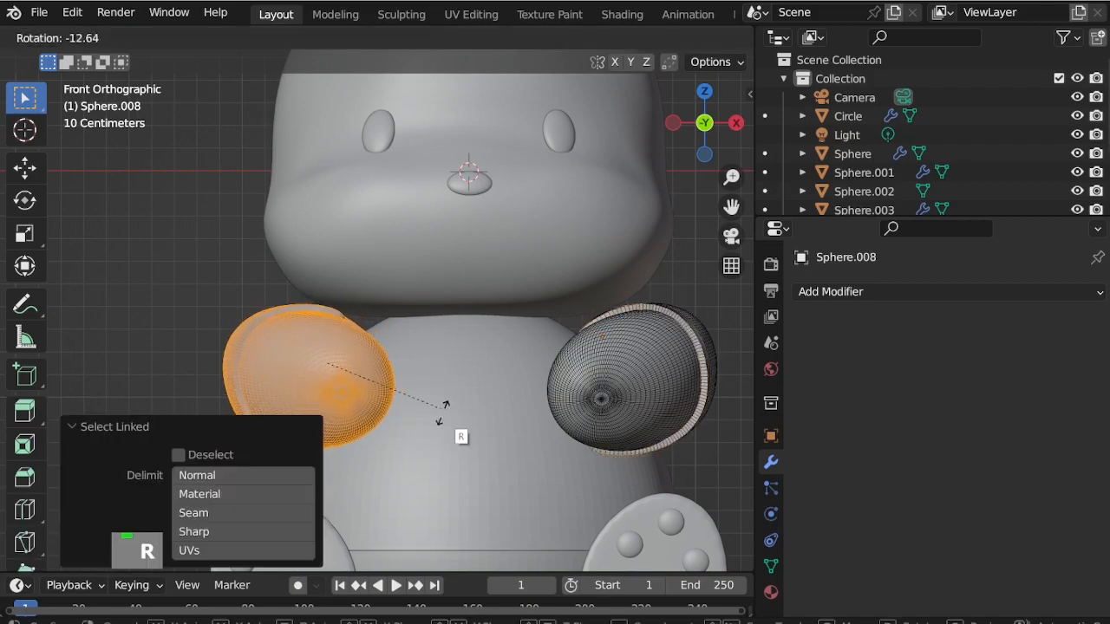
left_click(442, 407)
key("ctrl+z")
key("ctrl+z")
key("ctrl+z")
Select the linked meshes of the character's right arm and sleeve, and cancel a trial move.
middle_click_drag(403, 382, 359, 360)
scroll(317, 426, "down", 3)
key("l")
key("l")
key("g")
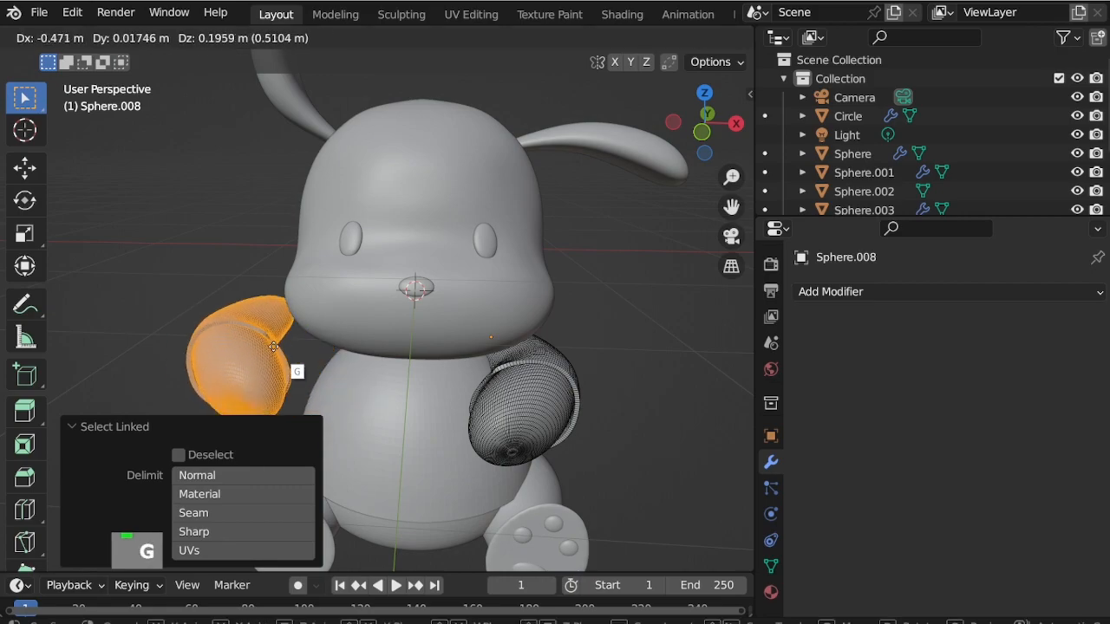
left_click(278, 351)
Try rotating the arm and sleeve about -53.4° in front view and tilting them in side view, and undo both rotations.
key("KP_1")
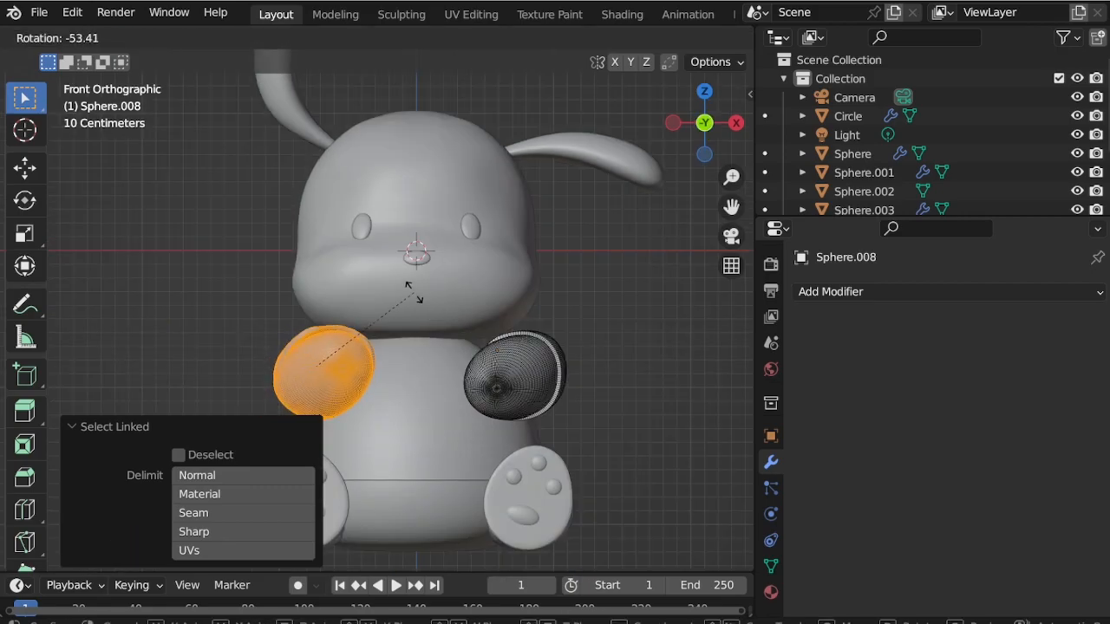
left_click(414, 293)
key("KP_3")
key("KP_9")
key("r")
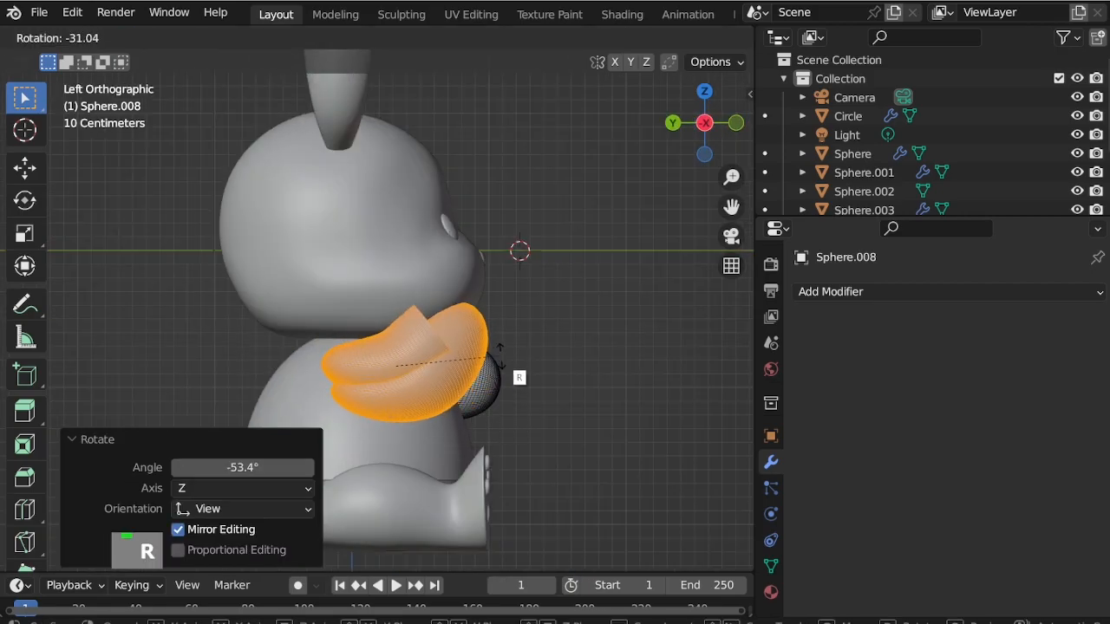
left_click(498, 355)
scroll(499, 355, "up", 2)
key("ctrl+z")
Set the pivot to Median Point, rotate the arm upward in side view and move it about -0.129 m along Y and 0.163 m along Z.
left_click(587, 37)
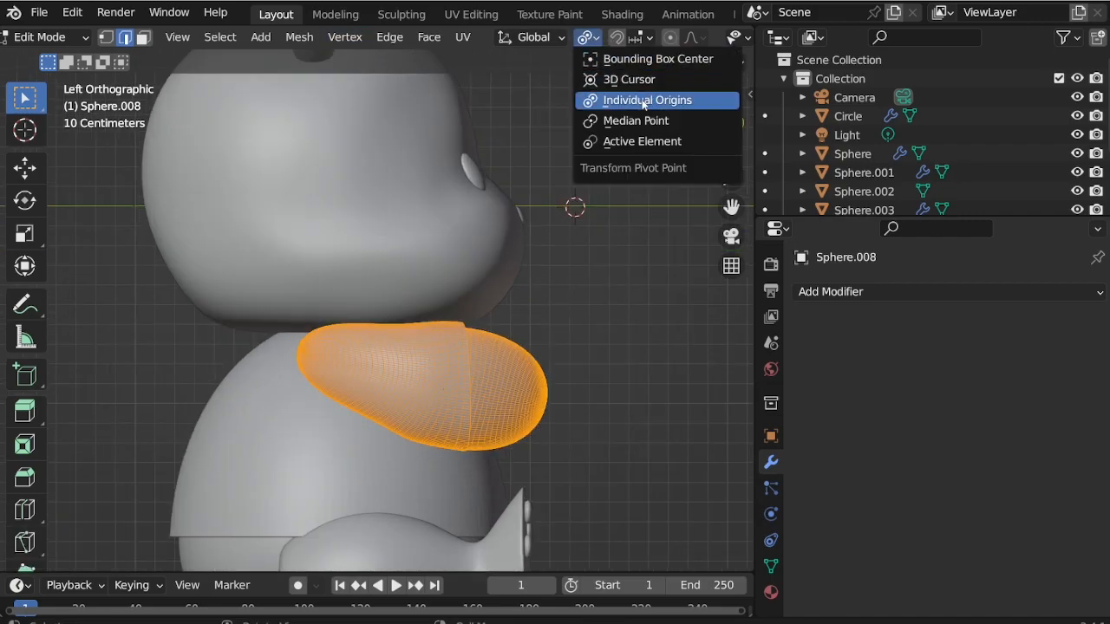
left_click(651, 121)
key("r")
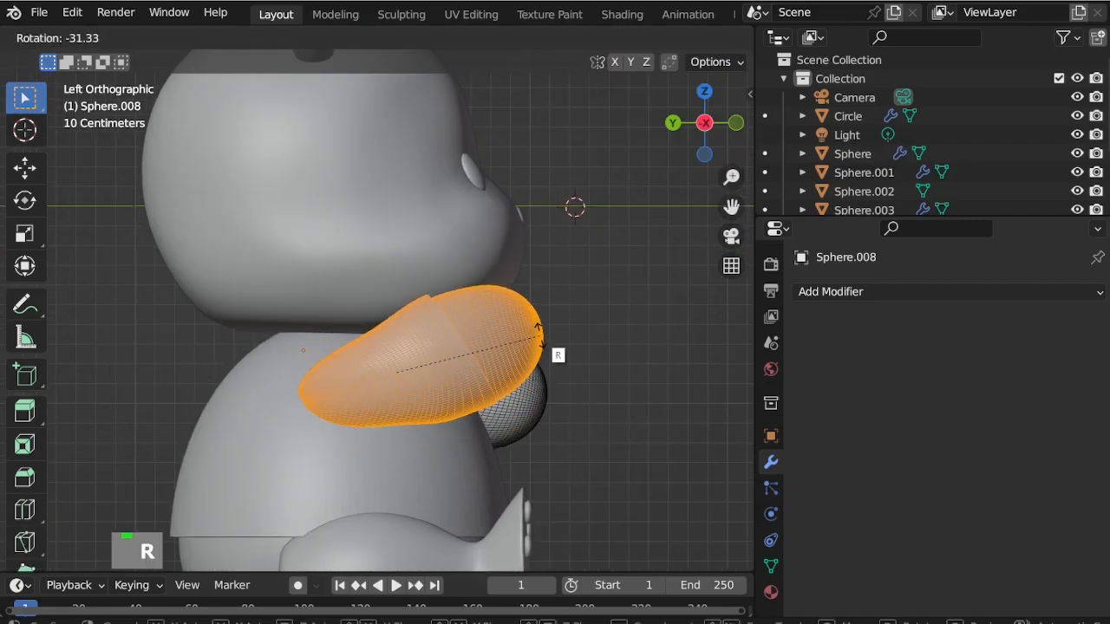
left_click(558, 355)
key("g")
left_click(565, 302)
Rotate the raised arm and sleeve about 2.4° in front view and turn them slightly in top view.
key("KP_1")
key("r")
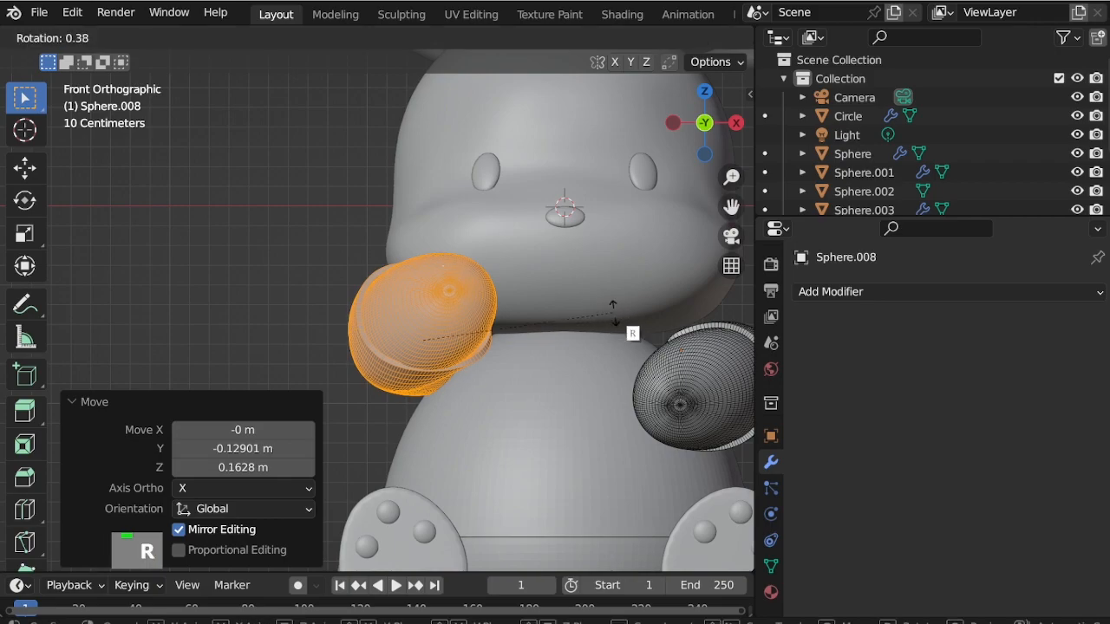
left_click(615, 318)
key("KP_7")
key("r")
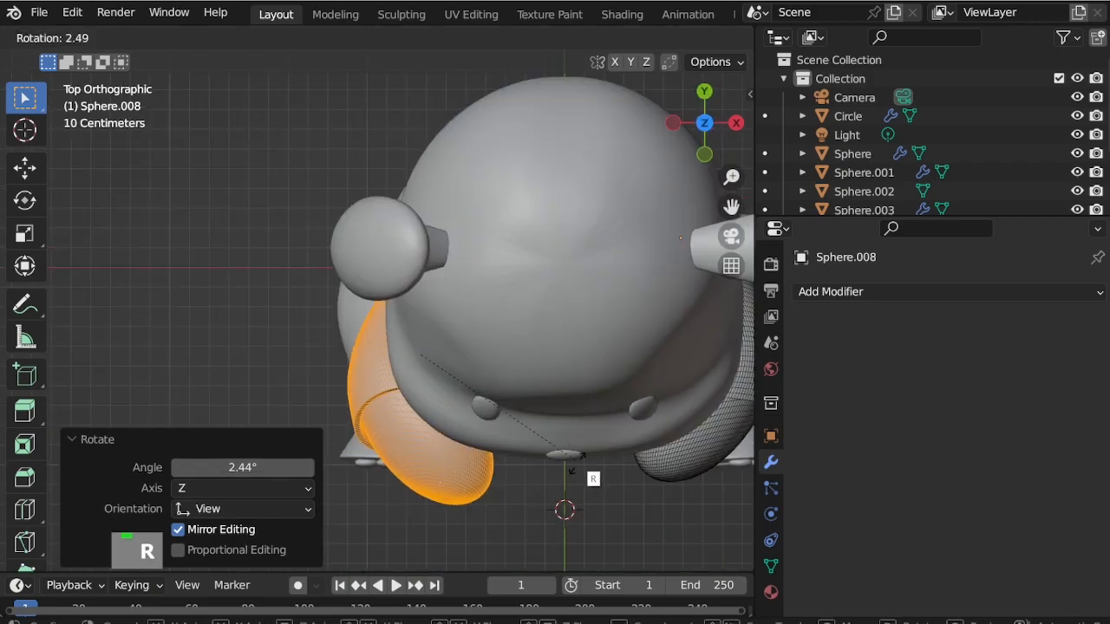
left_click(646, 444)
Move the raised arm and sleeve inward and slightly upward beneath the character's chin in front view.
key("KP_1")
key("g")
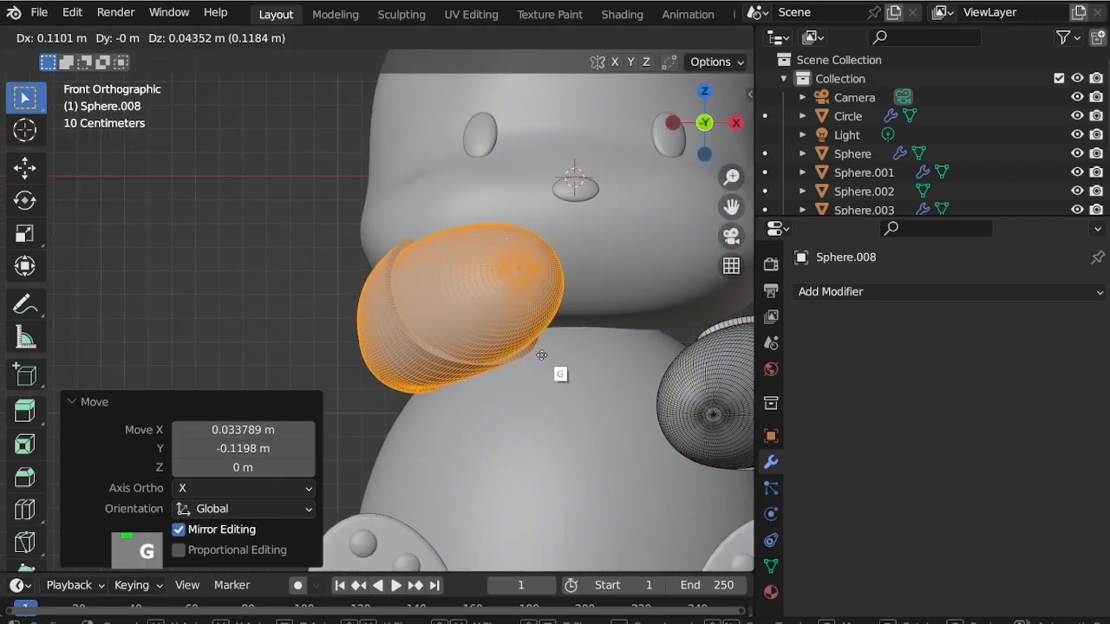
mouse_move(540, 359)
middle_mouse_down()
mouse_move(520, 447)
mouse_move(548, 347)
middle_mouse_up()
scroll(529, 446, "down", 2)
Rotate the raised arm about -7° around Z in top view and shift it about 0.1 m along X.
key("KP_7")
key("r")
left_click(555, 444)
key("g")
left_click(540, 430)
scroll(510, 446, "down", 2)
middle_click_drag(511, 444, 746, 483)
middle_click_drag(591, 533, 618, 461)
left_click(613, 475)
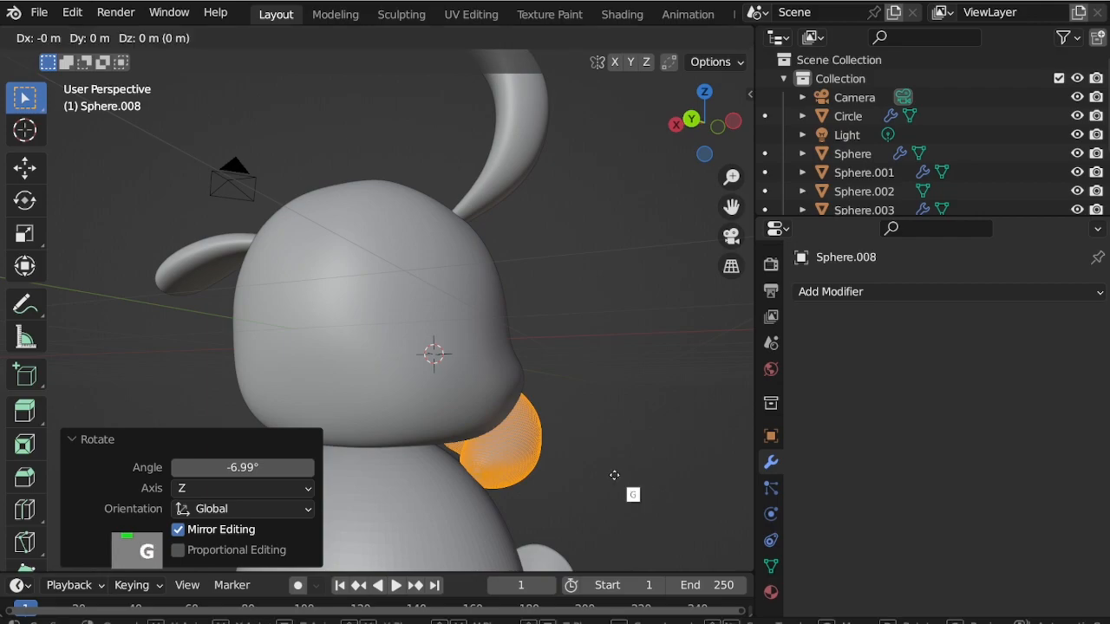
left_click(600, 475)
Rotate the raised arm and sleeve in side view to refine their tilt toward the face.
key("KP_3")
key("KP_9")
scroll(662, 352, "up", 6)
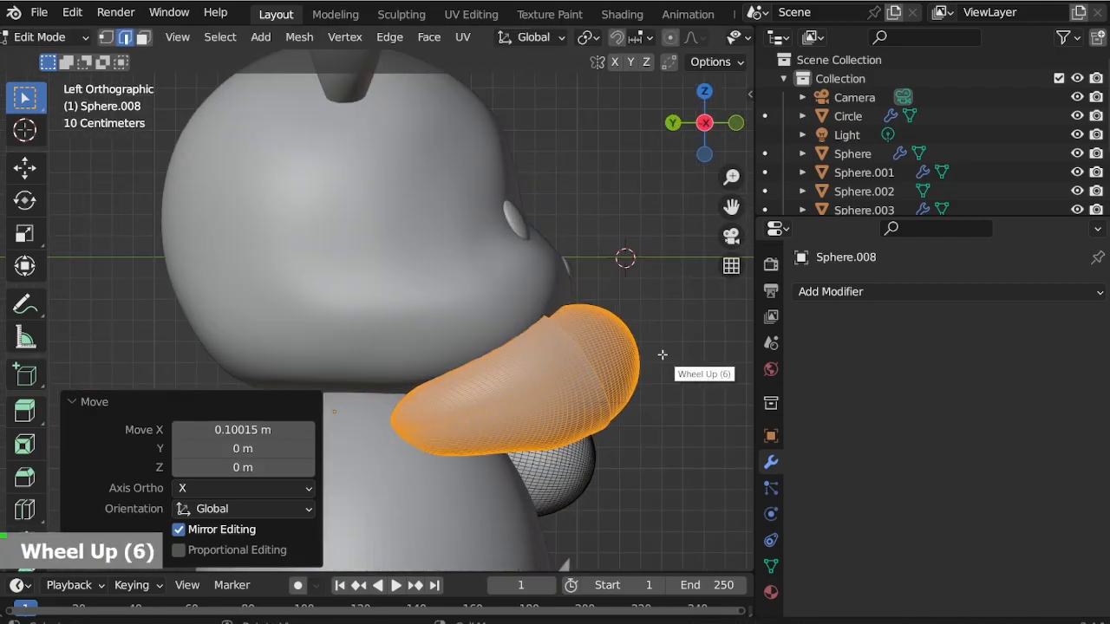
key("r")
left_click(665, 374)
key("KP_1")
left_click(391, 271)
Return to Object Mode and place the 3D cursor in empty space beside the lowered arm in front view.
scroll(392, 270, "down", 5)
middle_click_drag(520, 338, 582, 360)
key("ctrl+Tab")
key("KP_1")
scroll(649, 474, "up", 3)
right_click(667, 429, "shift")
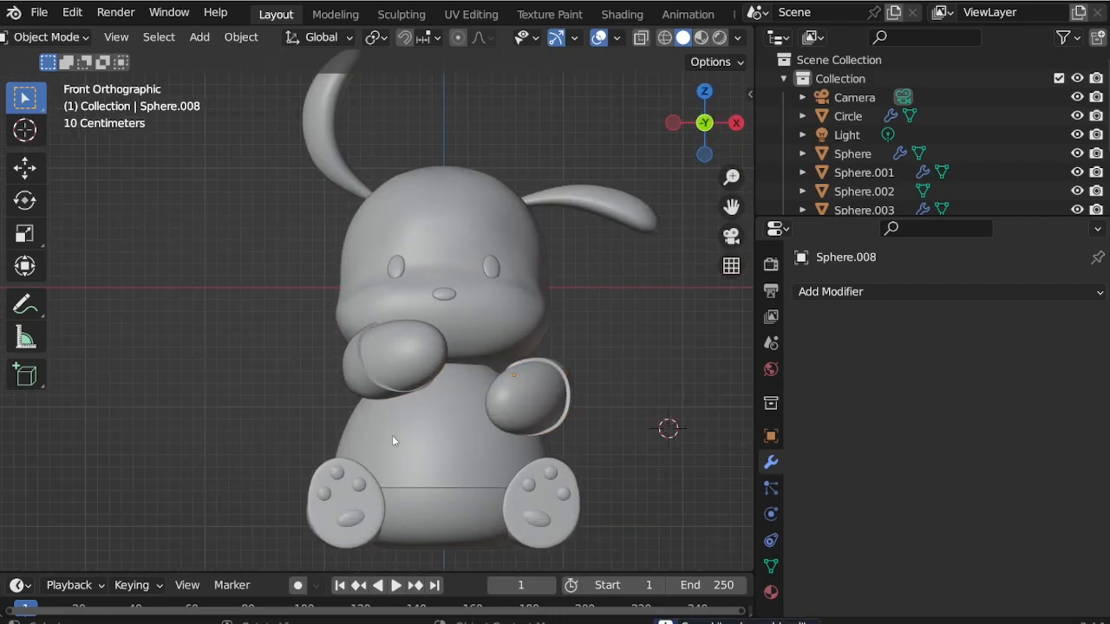
Scale the character's body along Z and move it up about 0.147 m.
left_click(460, 515, "shift")
key("s")
key("z")
left_click(623, 563)
key("g")
key("z")
left_click(605, 543)
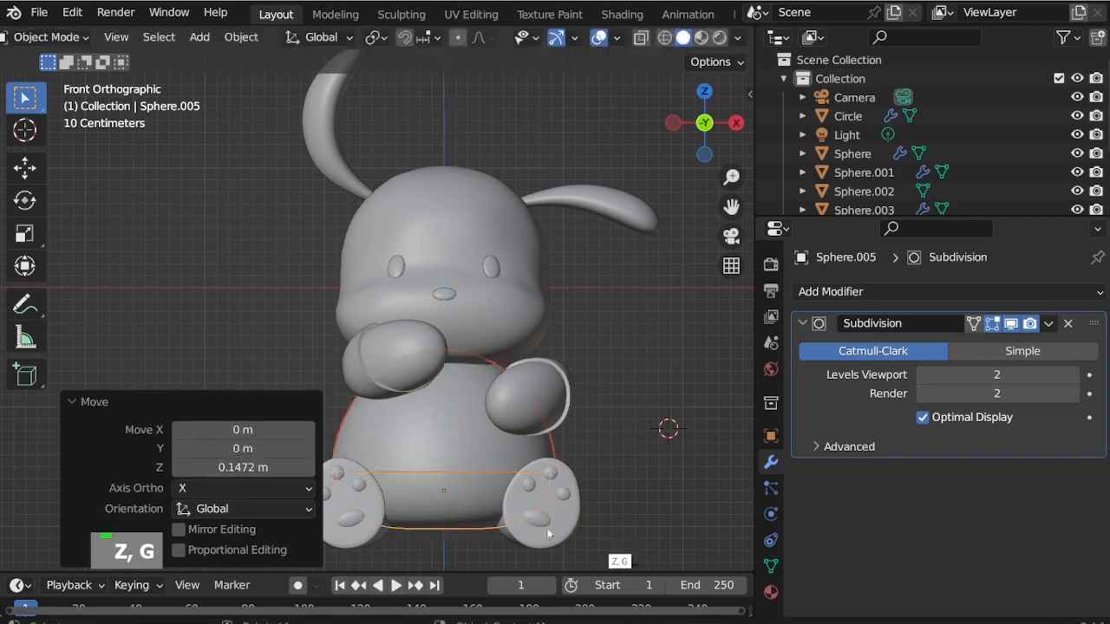
Move the mirrored feet up about 0.137 m along Z to meet the body's lower edge.
scroll(628, 426, "down", 2)
left_click(568, 500)
scroll(567, 501, "up", 2)
key("g")
key("z")
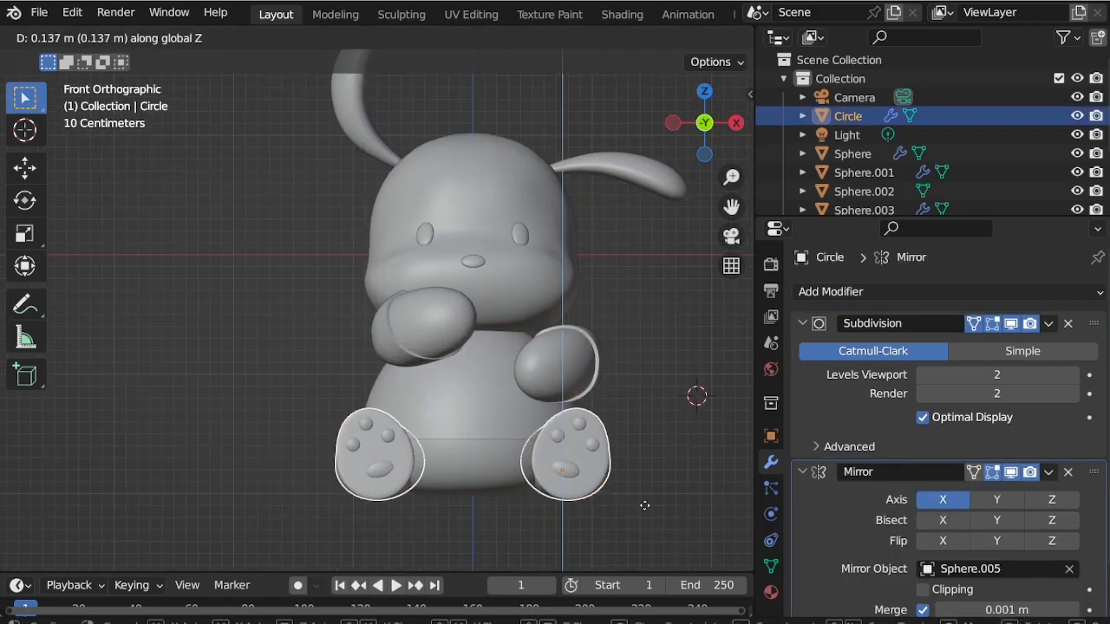
left_click(644, 505)
Scale the body uniformly to 0.931 and move it up about 0.08 m along Z.
left_click(475, 465, "shift")
left_click(635, 527)
key("g")
key("z")
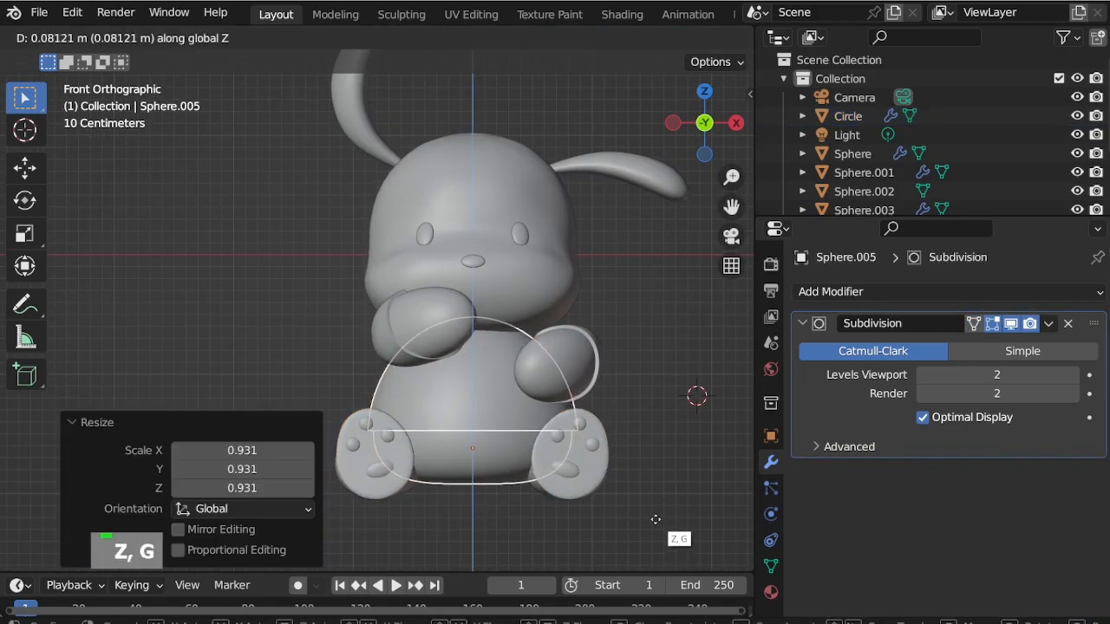
left_click(651, 519)
Raise the mirrored feet along Z, resize them, and shift them about -0.004 m along X and 0.039 m along Z.
left_click(590, 485)
scroll(628, 504, "up", 2)
key("g")
key("z")
left_click(652, 509)
key("s")
left_click(646, 522)
key("g")
left_click(648, 518)
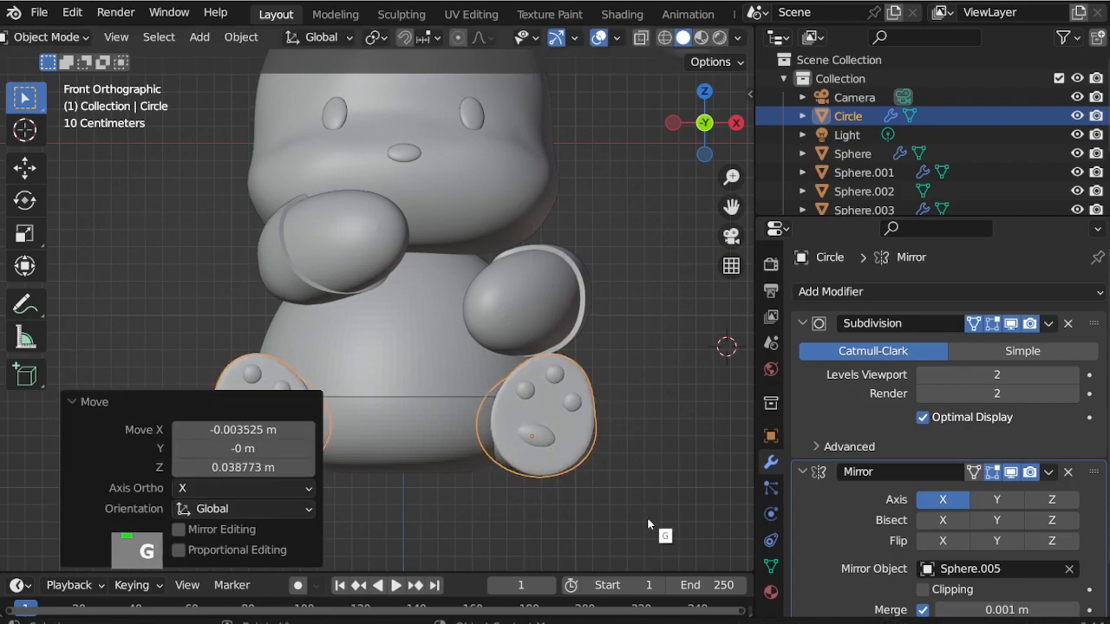
left_click(648, 505)
Align the camera to the front view and move it about 0.498 m in X and -0.568 m in Y of the view.
scroll(619, 379, "down", 4)
scroll(624, 364, "up", 3)
scroll(619, 397, "down", 4)
scroll(611, 321, "up", 3)
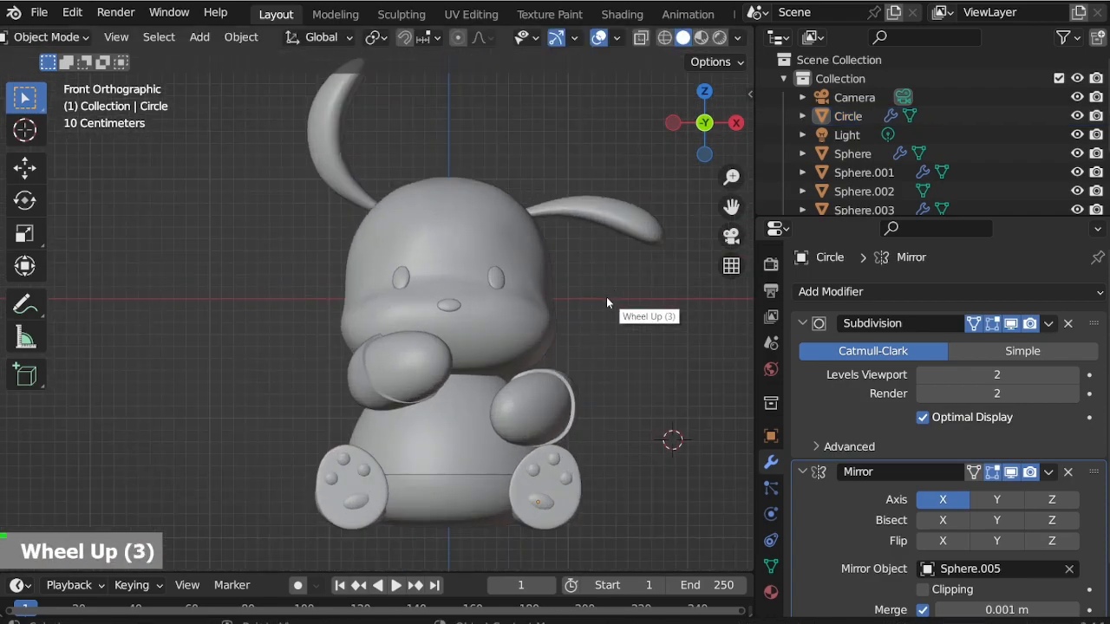
scroll(605, 291, "down", 2)
scroll(593, 263, "up", 2)
left_click(853, 97)
key("ctrl+alt+KP_0")
scroll(447, 295, "down", 9)
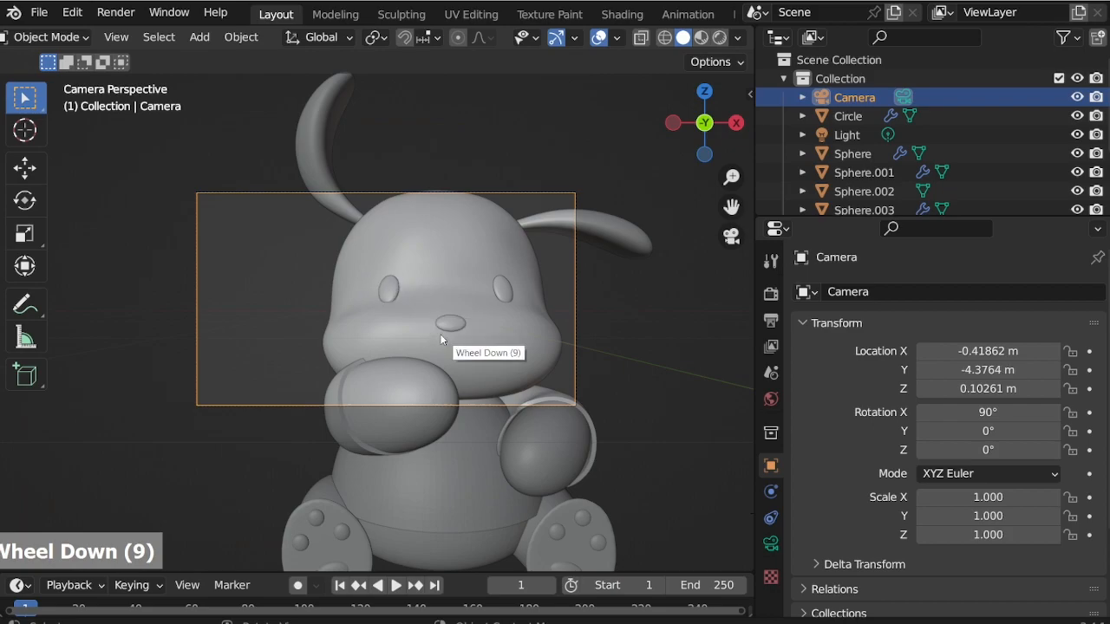
key("g")
left_click(518, 388)
Set the render engine to Cycles and choose the rendering device.
left_click(772, 295)
left_click(1010, 292)
left_click(949, 352)
left_click(1010, 335)
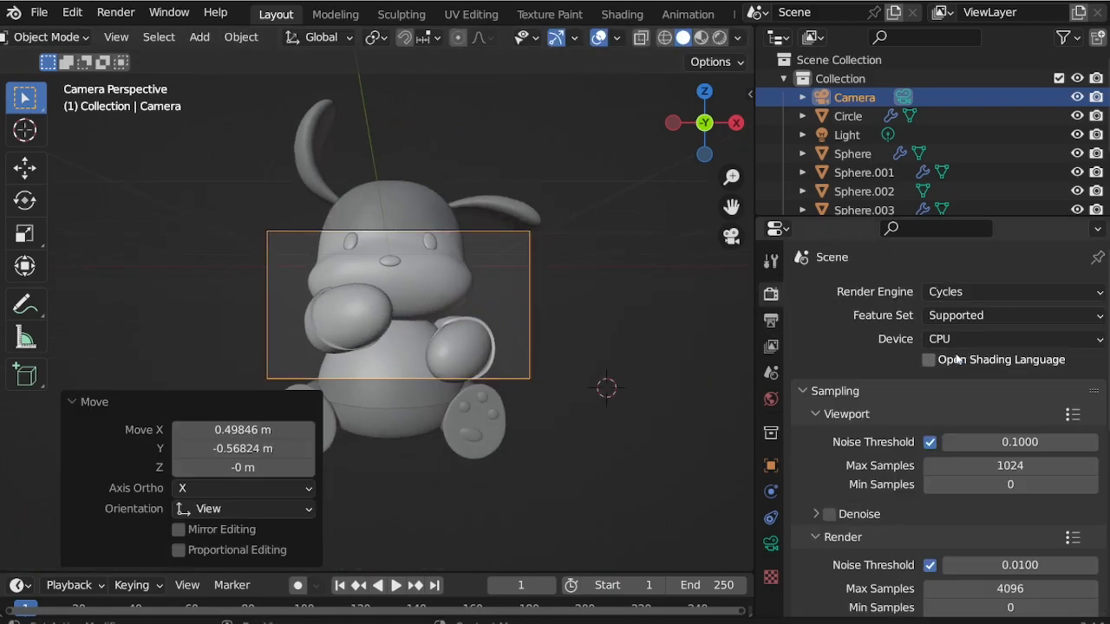
left_click(910, 359)
Set the horizontal output resolution to 1080 px for a square render.
left_click(771, 321)
left_click(1030, 320)
type("1080")
key("Return")
Try repositioning the camera to fit the character inside the square frame.
key("g")
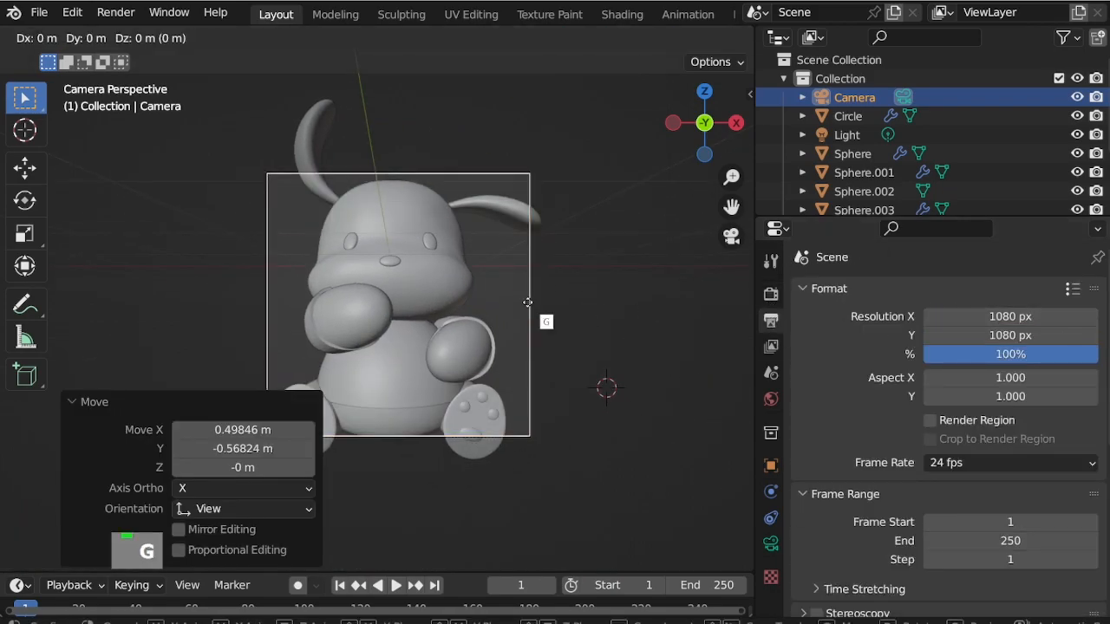
middle_click(527, 356)
left_click(535, 325)
key("KP_0")
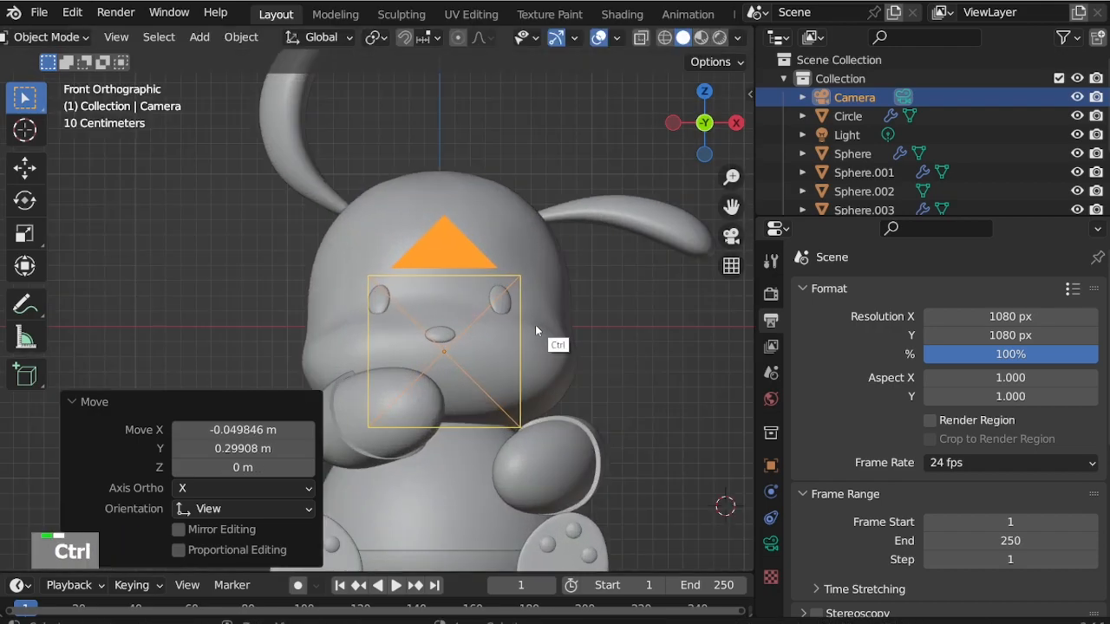
Realign the camera to the front view, pull it back about 3.08 m, and center the whole character in the frame.
key("ctrl+alt+KP_0")
key("g")
middle_click(566, 398)
left_click(565, 392)
key("g")
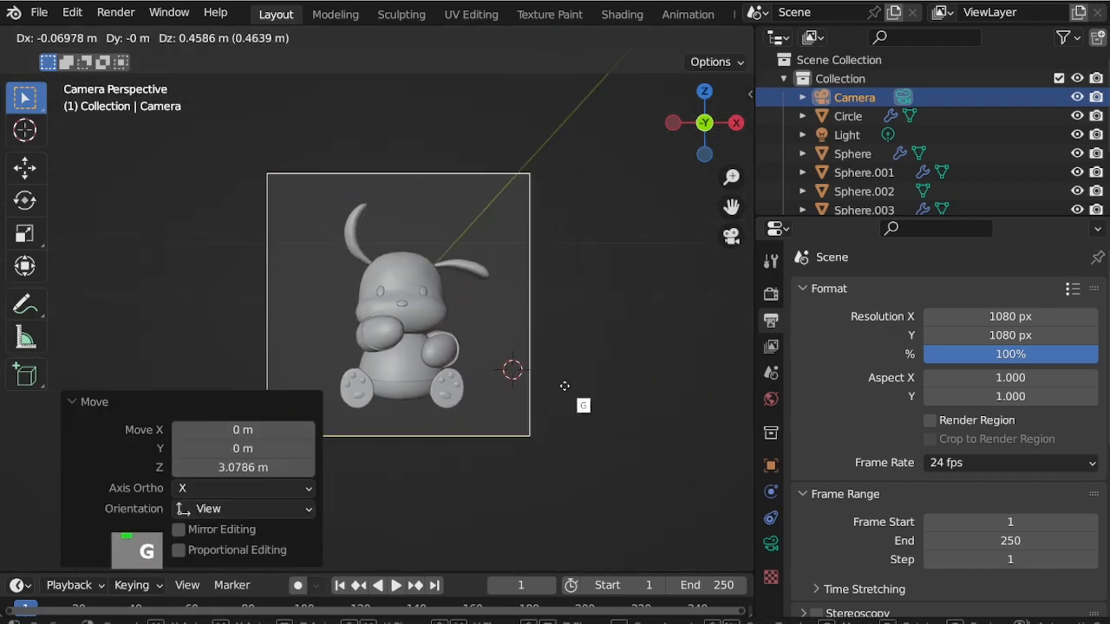
left_click(530, 360)
scroll(416, 286, "down", 5)
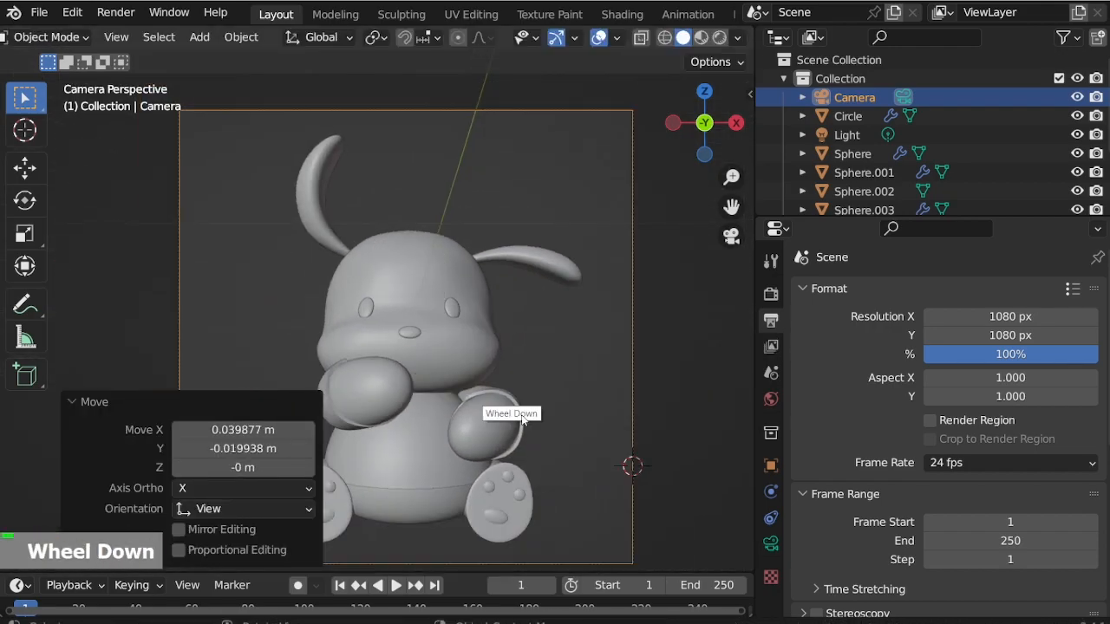
Add a UV sphere with 32 segments and 16 rings, move it over the forehead and scale it down.
left_click(515, 378)
key("shift+a")
mouse_move(418, 209)
left_click(527, 199)
key("g")
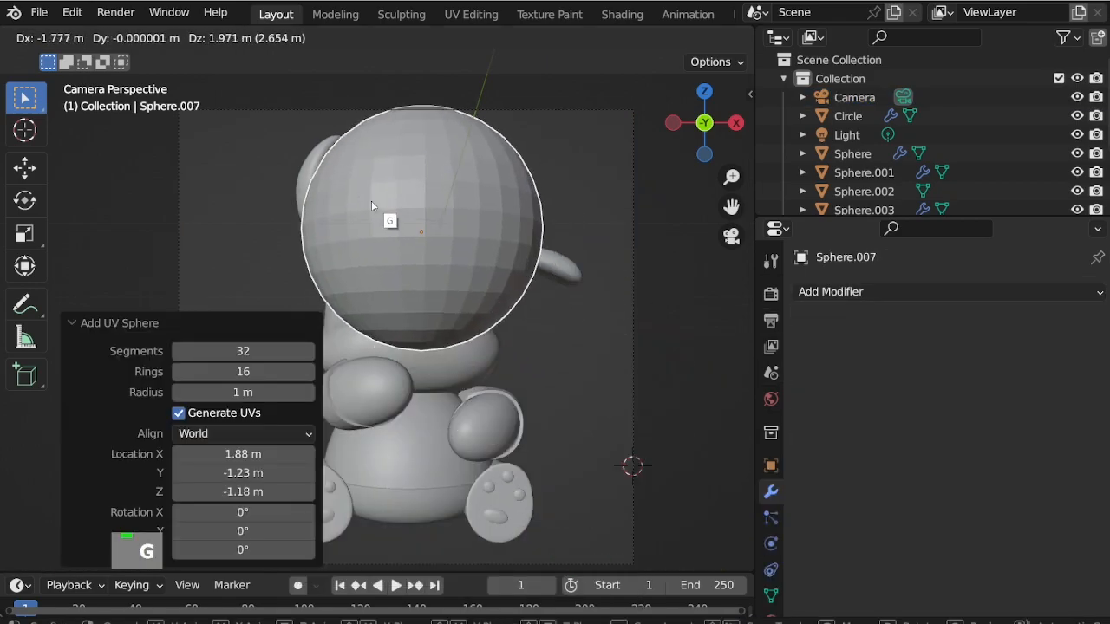
left_click(421, 231)
key("s")
left_click(451, 273)
Pull the small sphere's bottom vertex down about 0.379 m along Z with smooth proportional editing at size 0.263.
key("Tab")
scroll(389, 228, "up", 7)
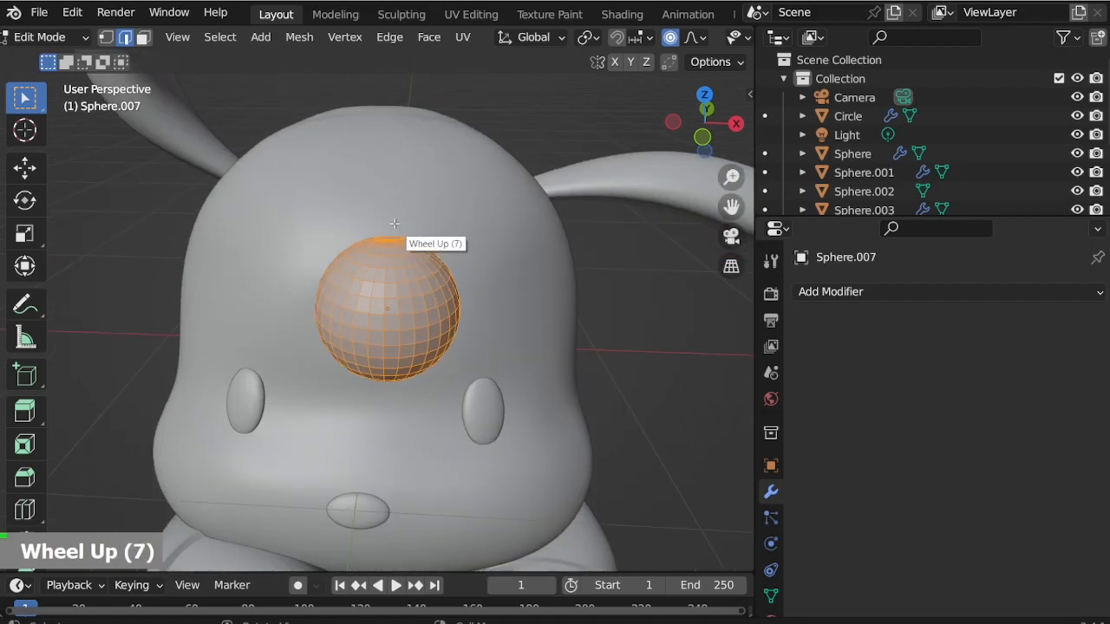
scroll(395, 224, "up", 4)
scroll(429, 227, "down", 2)
middle_click_drag(429, 227, 386, 560)
scroll(387, 560, "up", 3)
key("1")
left_click(387, 535)
scroll(433, 498, "down", 2)
scroll(434, 499, "down", 6)
middle_click_drag(430, 334, 452, 345)
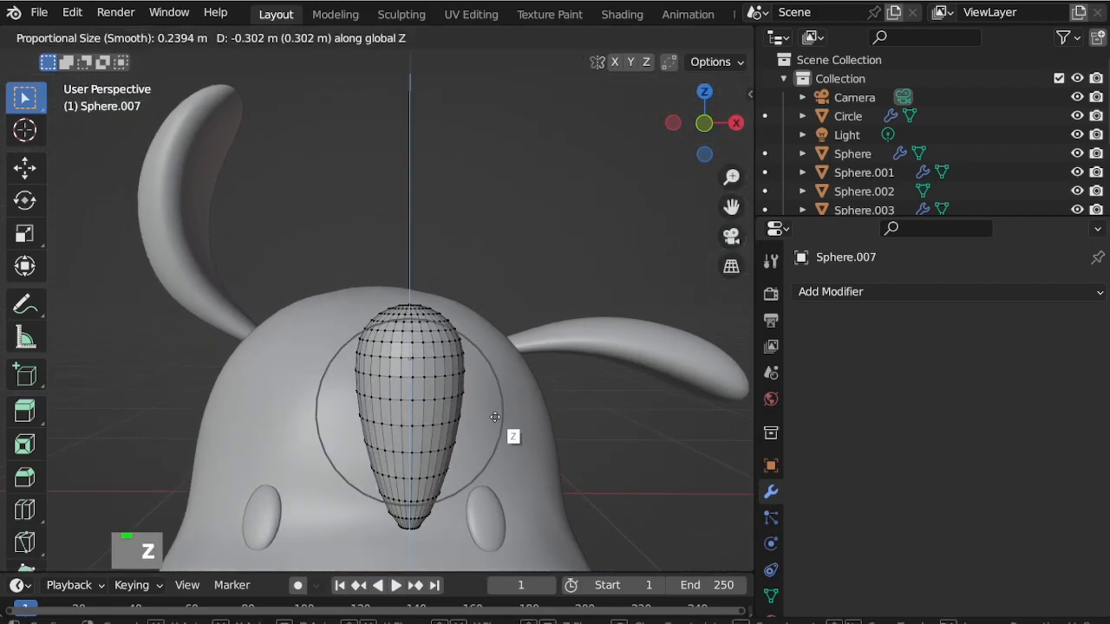
scroll(490, 411, "down", 5)
scroll(486, 407, "up", 6)
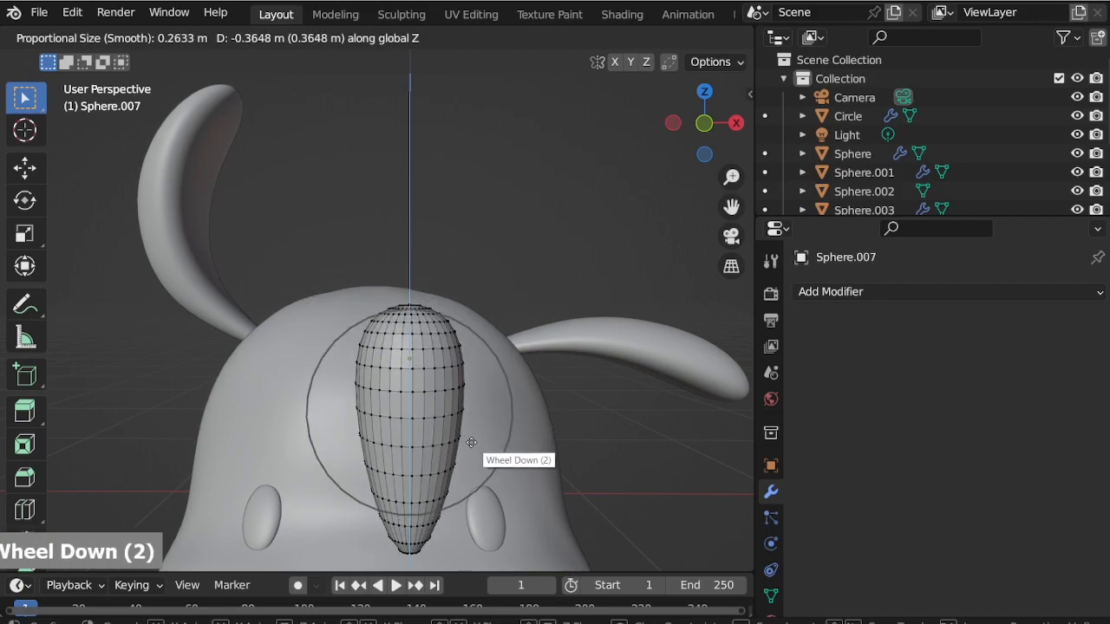
left_click(470, 440)
scroll(510, 336, "down", 5)
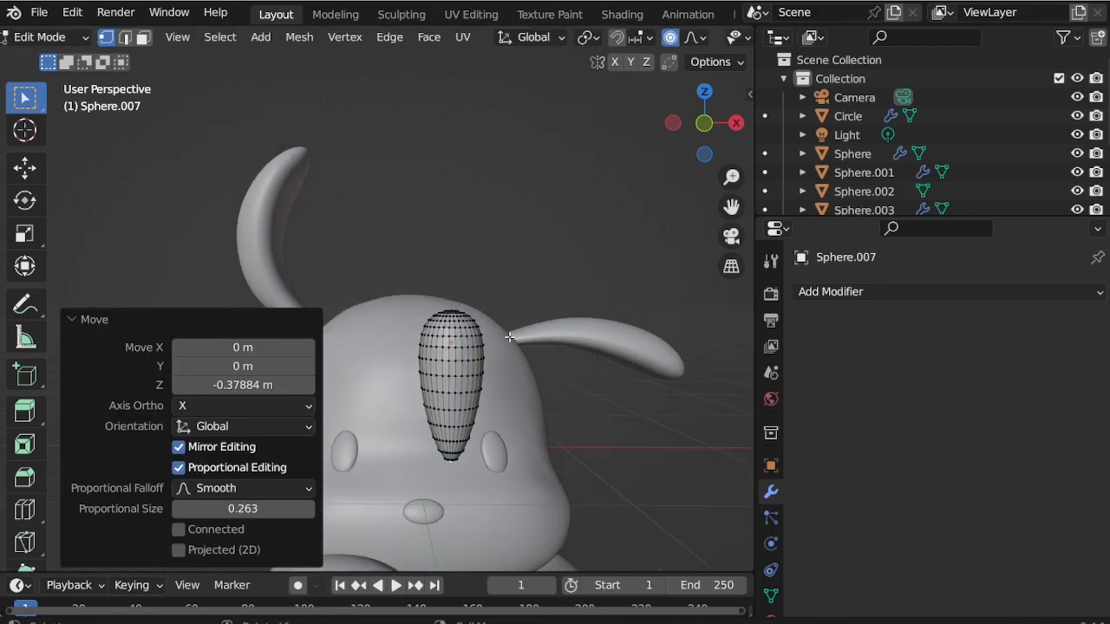
Isolate the teardrop mesh in front view and bend its middle along negative X with wide proportional editing.
scroll(407, 372, "up", 2)
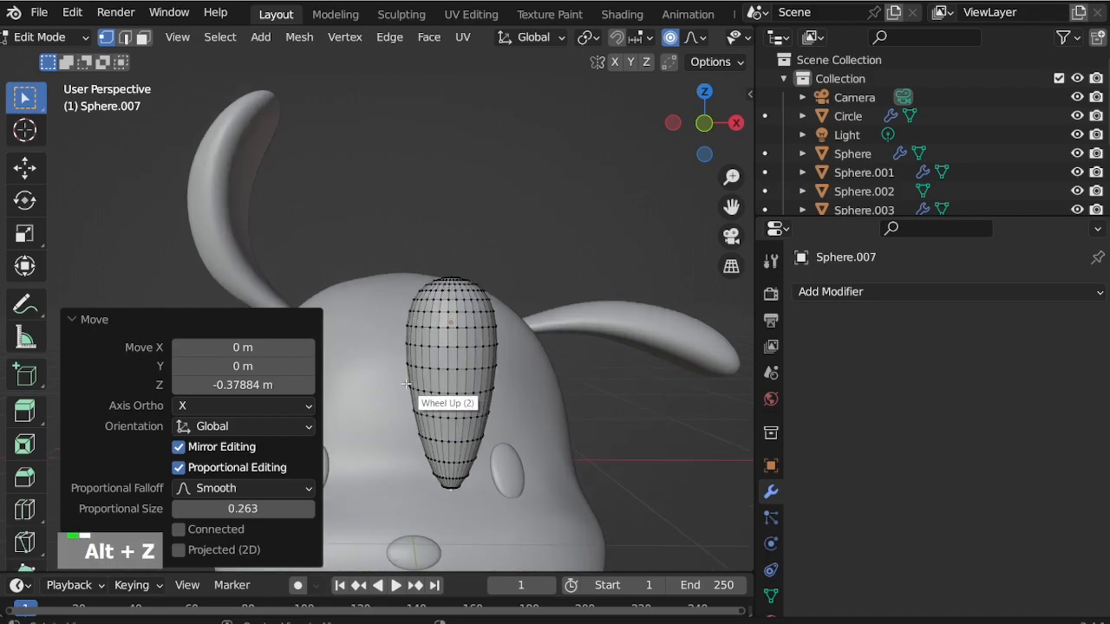
key("KP_1")
scroll(497, 373, "up", 2)
key("KP_Divide")
key("g")
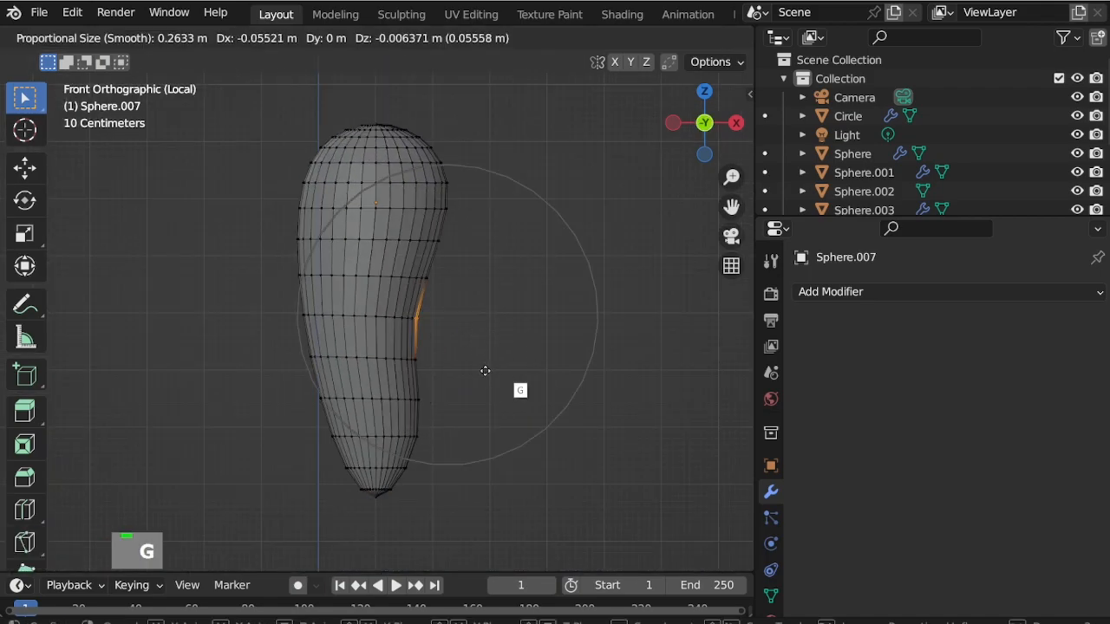
scroll(473, 381, "down", 6)
key("x")
scroll(430, 364, "down", 2)
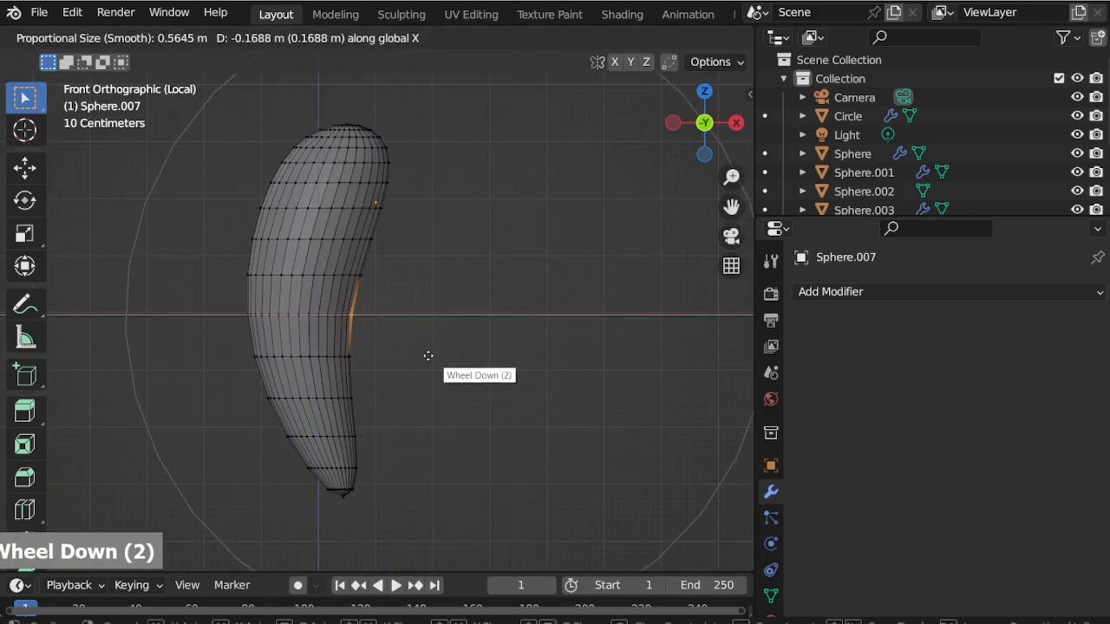
scroll(409, 354, "down", 1)
left_click(404, 355)
Move the teardrop's curved part about 0.057 m along X with proportional editing at size 0.621.
key("g")
key("x")
left_click(448, 285)
scroll(465, 292, "down", 4)
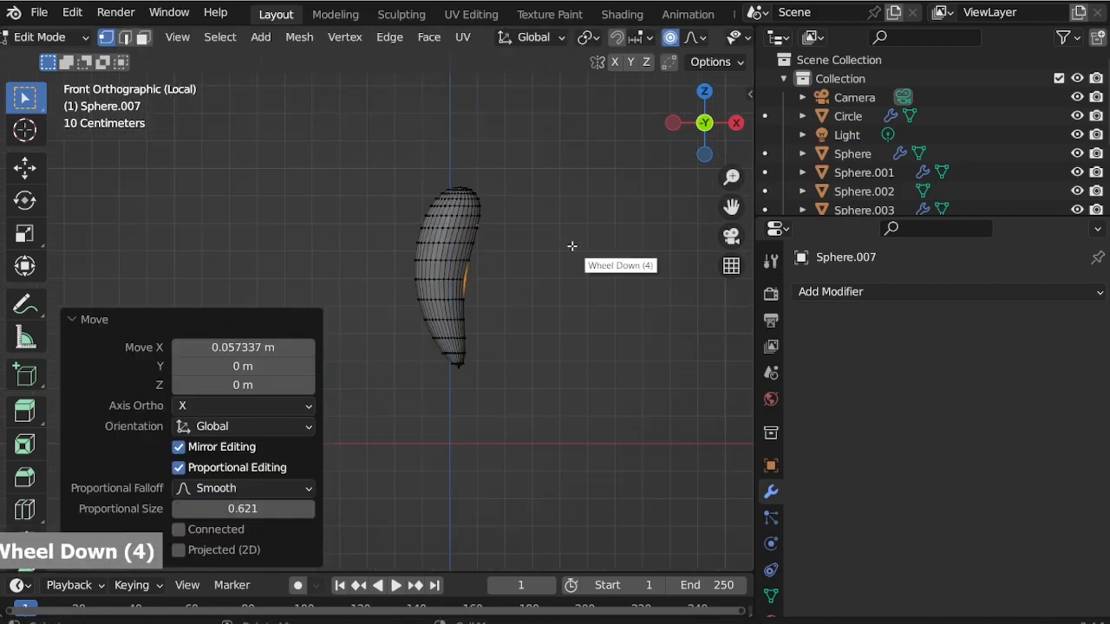
Bring the other objects back into view in Object Mode, shade the curved teardrop smooth and shorten it along Z.
key("ctrl+Tab")
key("KP_Divide")
right_click(367, 243)
left_click(368, 260)
key("s")
key("z")
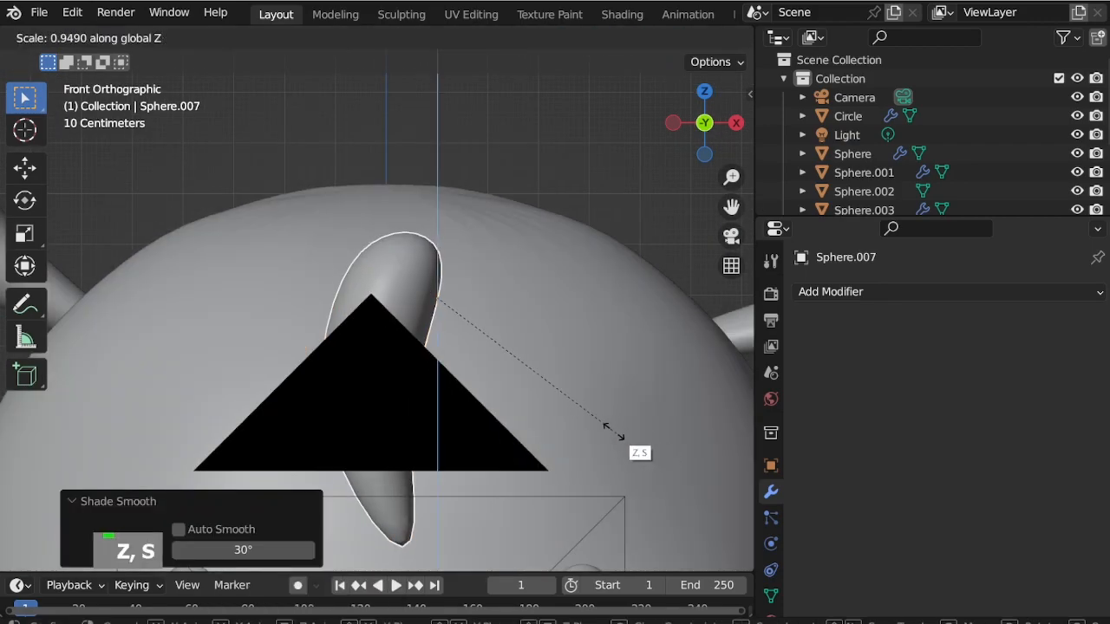
left_click(583, 418)
Position the curved teardrop over the head in top view and raise it about 0.55 m along Z.
key("KP_0")
scroll(621, 304, "down", 4)
key("KP_7")
key("g")
left_click(562, 131)
key("KP_1")
key("g")
key("z")
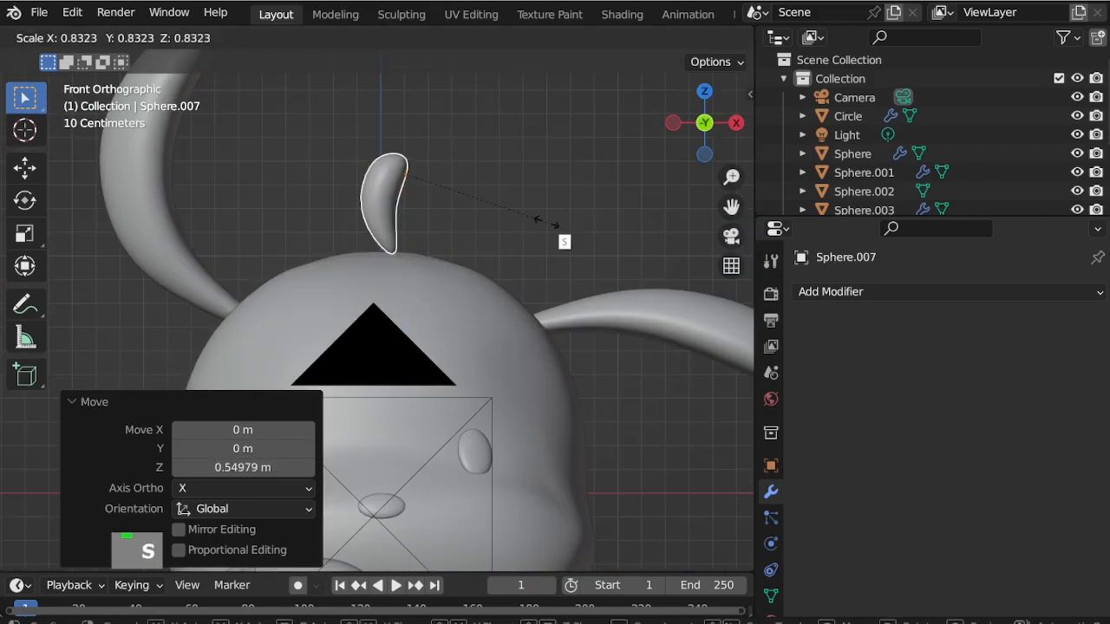
Scale down the hair tuft, lower it about 0.187 m into the head, and shift it about -0.055 m along X.
left_click(497, 208)
key("g")
key("z")
left_click(493, 252)
key("KP_0")
scroll(468, 304, "up", 2)
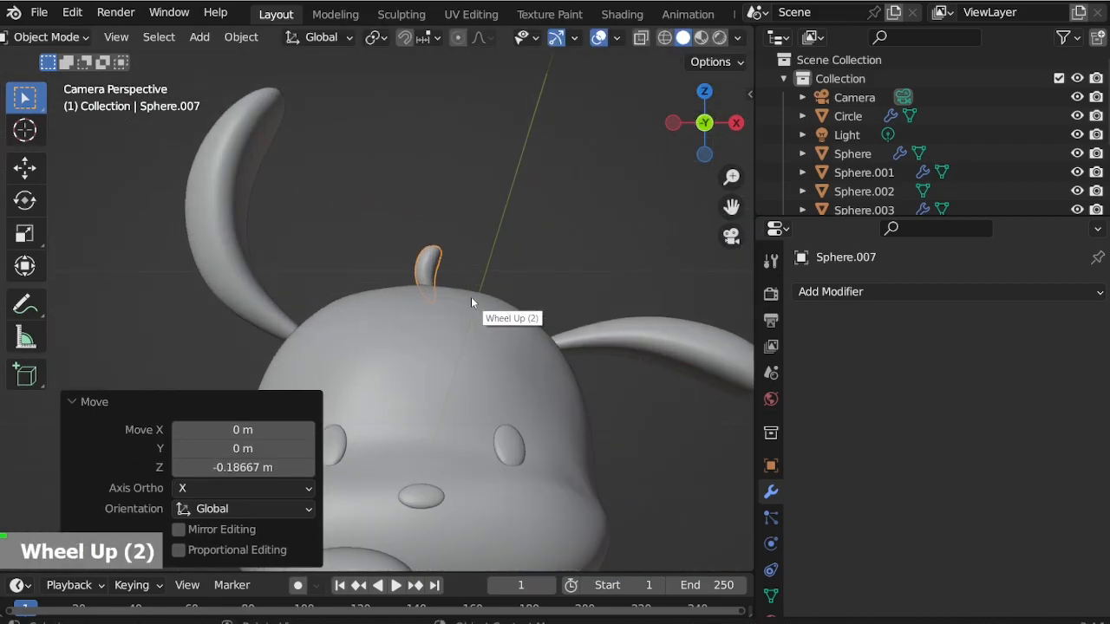
key("g")
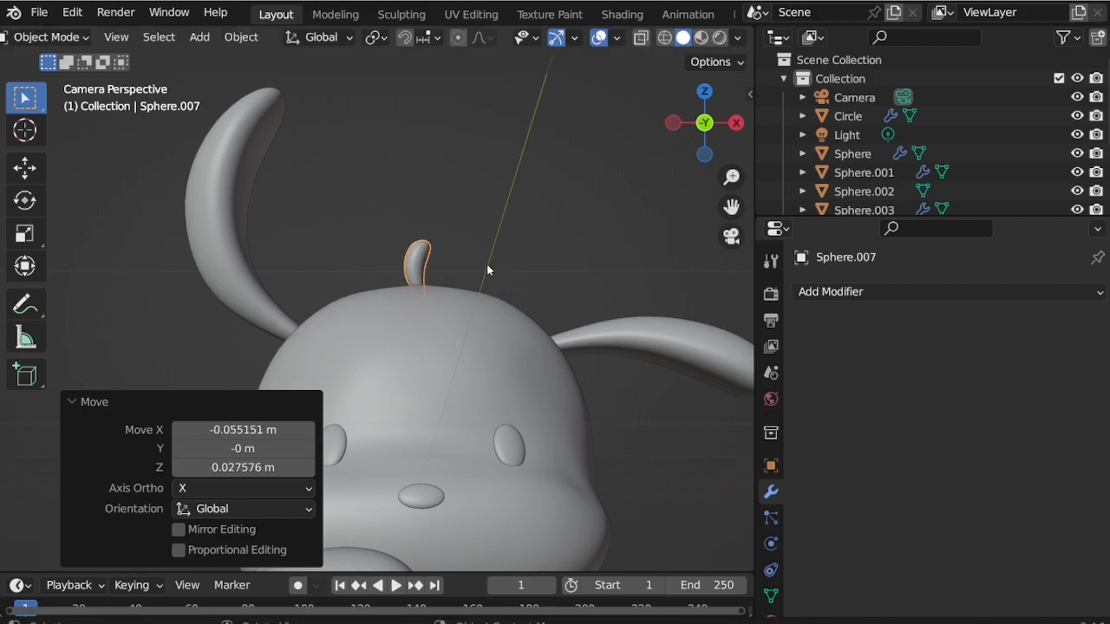
Duplicate the hair tuft, tilt the copy and shift it about -0.040 m along X.
scroll(486, 264, "up", 2)
key("shift+d")
left_click(424, 276)
key("r")
left_click(468, 221)
key("g")
left_click(463, 212)
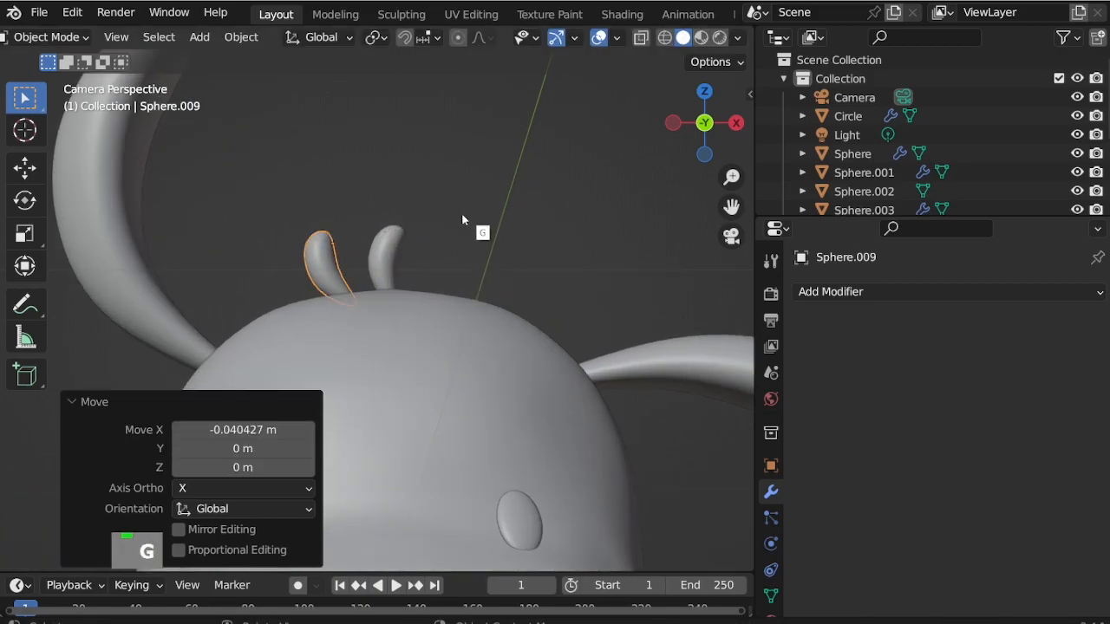
Duplicate the tilted side strand and move the copy about 0.496 m along X.
key("shift+d")
right_click(469, 256)
left_click(552, 252)
Try mirroring the new strand interactively and along global Y, undoing each attempt.
right_click(460, 255)
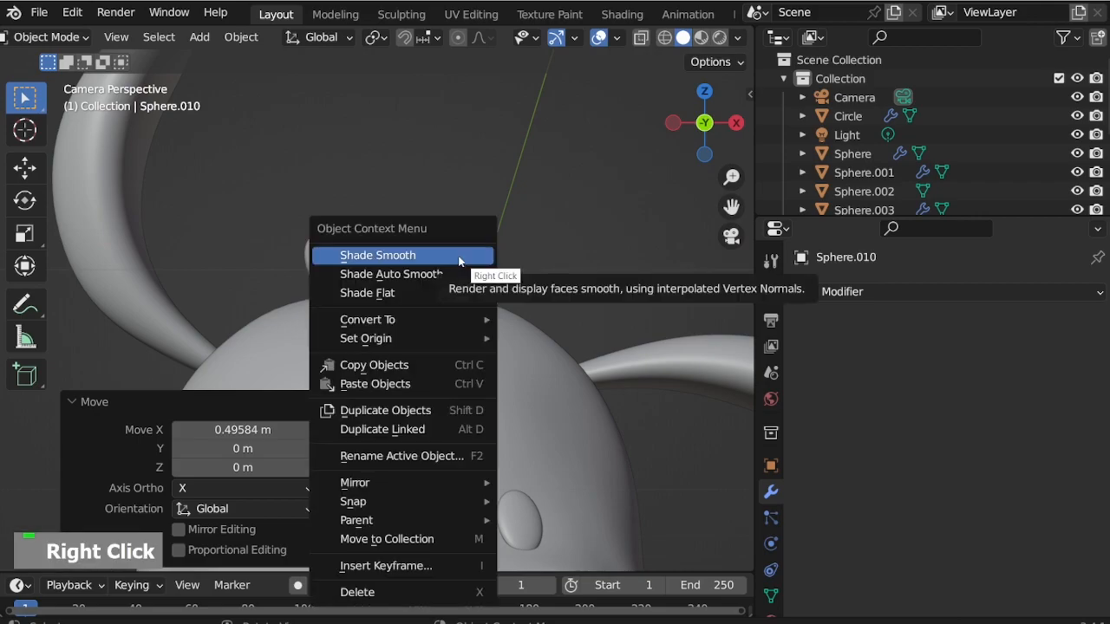
mouse_move(407, 482)
left_click(568, 482)
key("ctrl+z")
right_click(504, 278)
mouse_move(473, 280)
left_click(546, 321)
key("ctrl+z")
Mirror the new strand along its local X axis and place it on the opposite side of the middle strand.
right_click(457, 278)
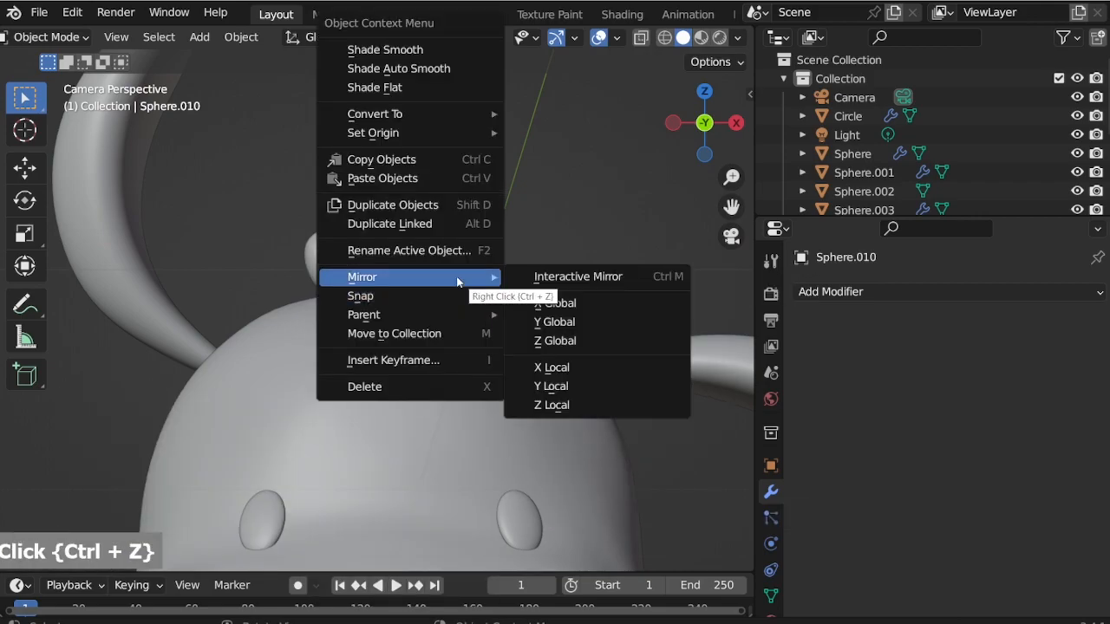
left_click(555, 369)
left_click(522, 310)
key("g")
left_click(481, 315)
Rotate and reposition the left hair strand, and raise the middle strand along Z.
left_click(326, 267)
key("r")
left_click(580, 263)
key("g")
left_click(587, 269)
left_click(390, 260)
key("g")
key("z")
left_click(340, 267)
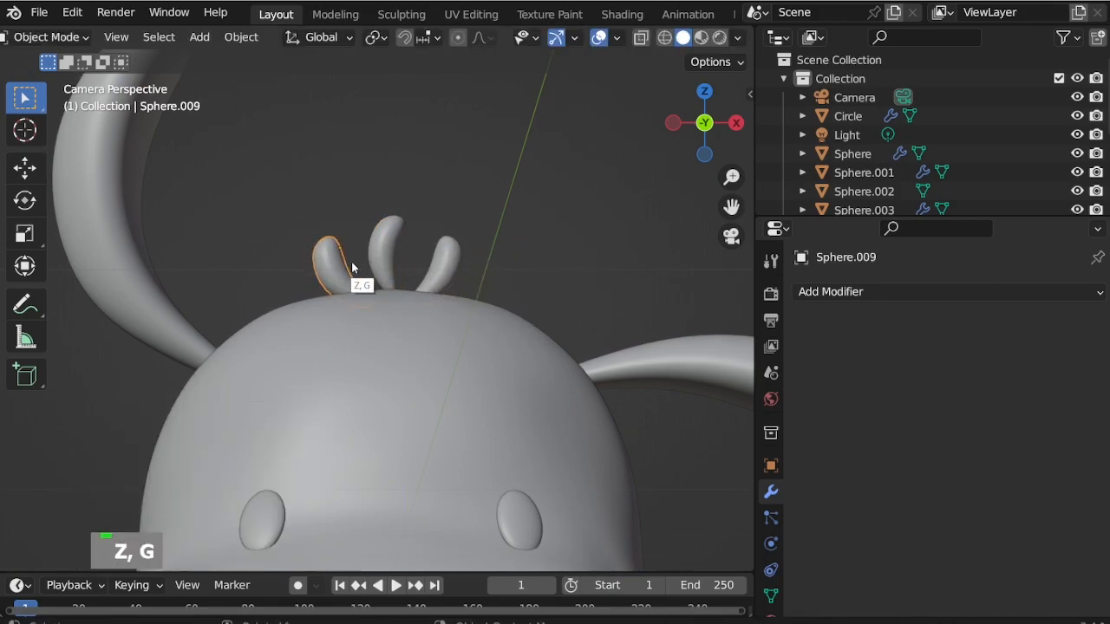
Refine the left strand's tilt and position, and adjust the right strand's placement on the head.
left_click(334, 264)
key("r")
left_click(541, 255)
key("g")
left_click(488, 271)
left_click(443, 266)
key("g")
left_click(486, 278)
Nudge the middle hair strand toward negative X and adjust its scale.
left_click(389, 264)
key("g")
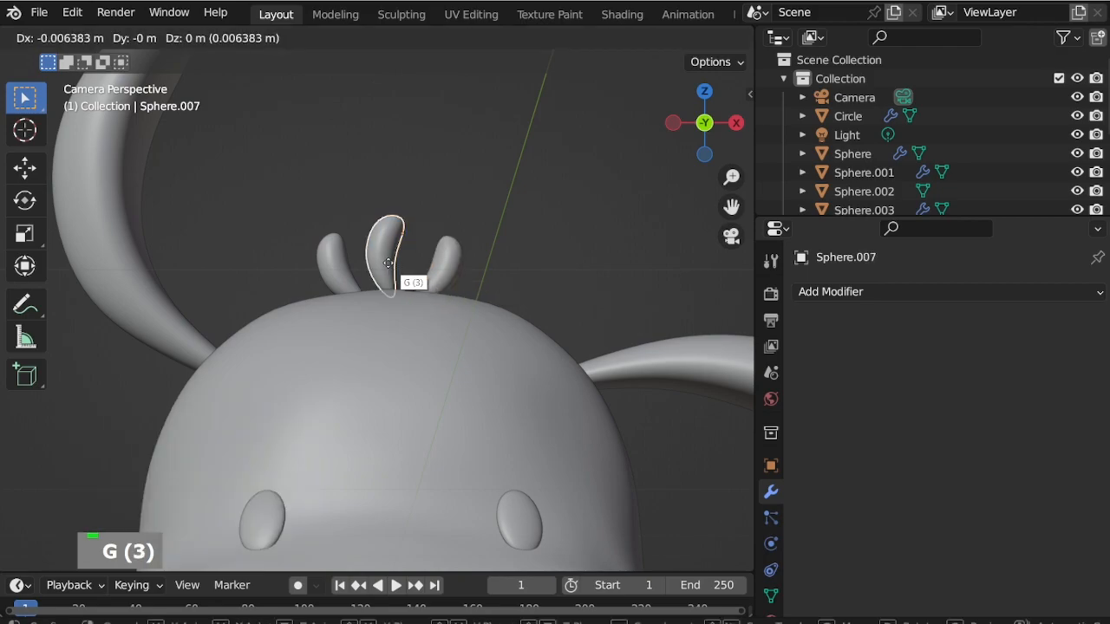
left_click(386, 264)
key("s")
left_click(555, 233)
left_click(559, 222)
Shift the left strand about -0.009 m along X and fine-tune the middle strand's position.
left_click(336, 268)
key("g")
left_click(339, 267)
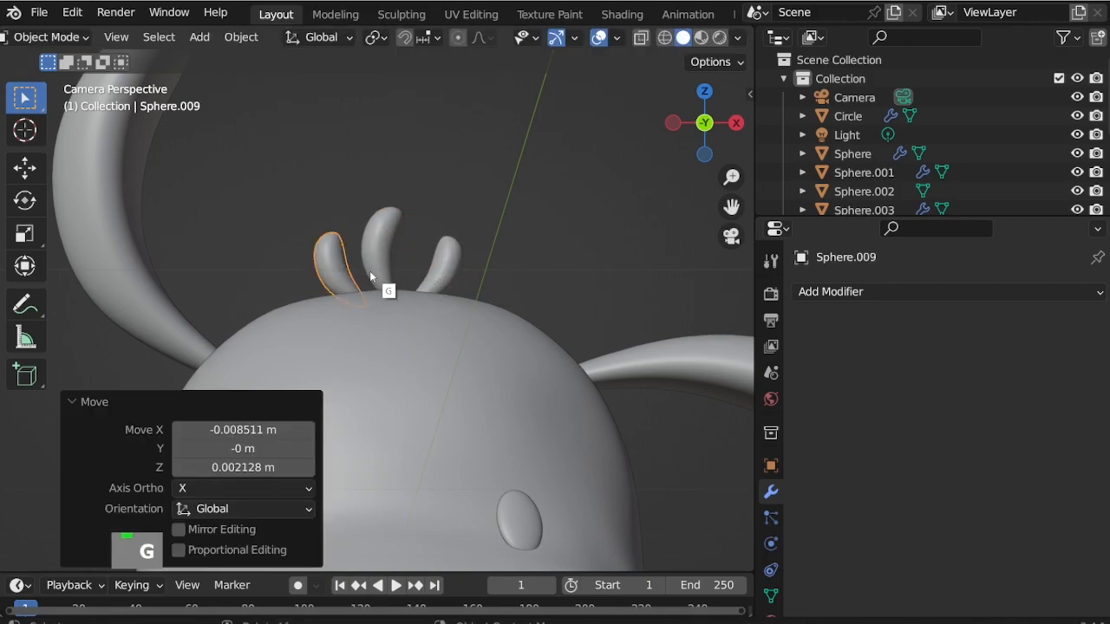
left_click(379, 270)
key("g")
left_click(388, 270)
left_click(337, 268)
scroll(478, 237, "down", 4)
scroll(478, 238, "up", 3)
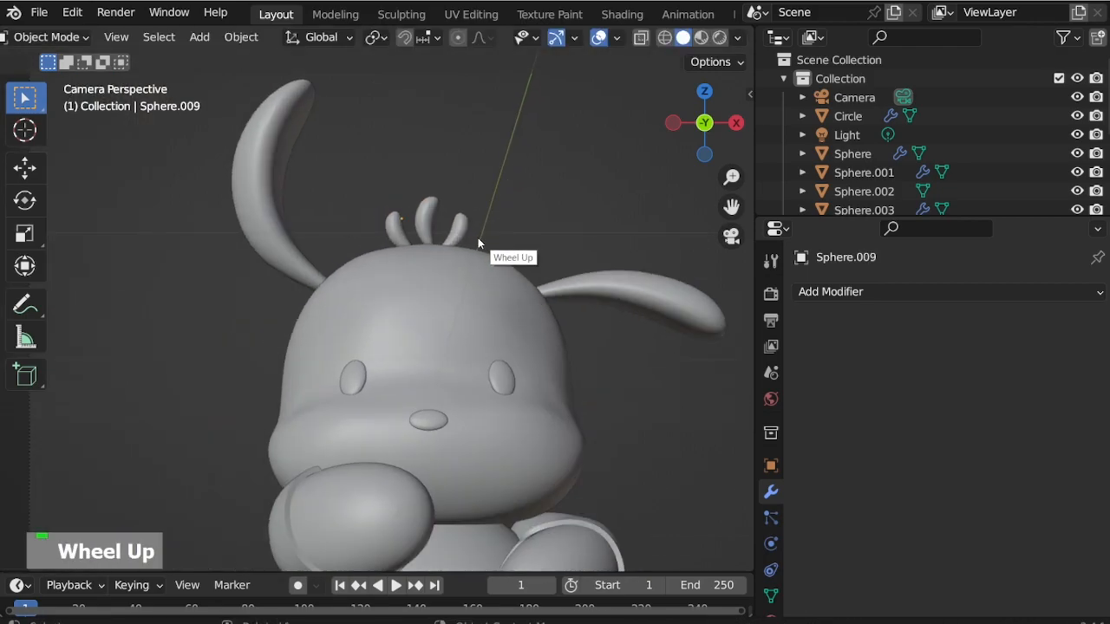
Select all three hair strands, scale them down together and adjust their height on the head along Z.
left_click(461, 227, "shift")
left_click(360, 223, "shift")
left_click(396, 228, "shift")
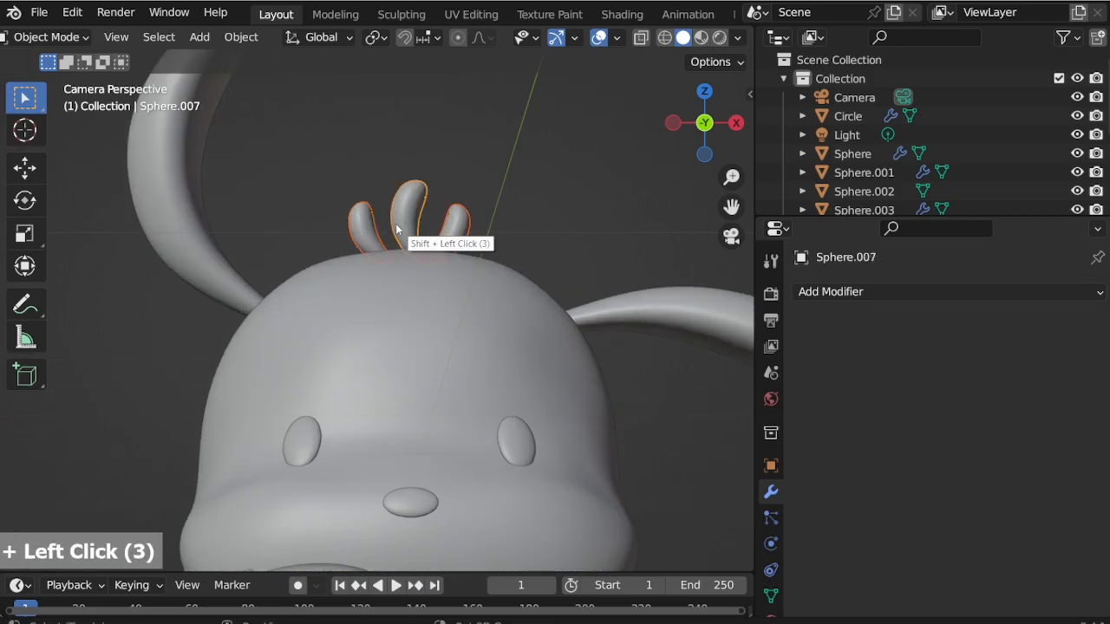
left_click(552, 220)
key("s")
left_click(555, 222)
key("s")
left_click(542, 229)
key("g")
key("z")
double_click(532, 223)
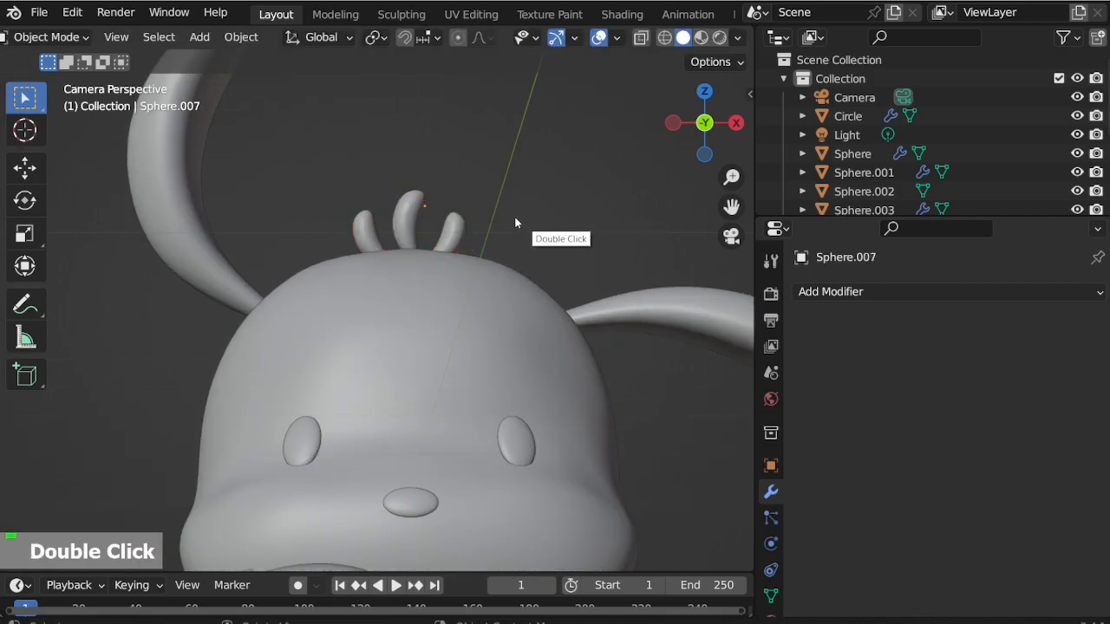
Reselect the three hair strands and enlarge them slightly as a group.
scroll(478, 200, "down", 6)
scroll(478, 200, "up", 2)
scroll(479, 201, "up", 2)
left_click(433, 212)
left_click(405, 217, "shift")
left_click(464, 224, "shift")
scroll(507, 219, "up", 3)
key("s")
left_click(531, 214)
Adjust the right strand's height along Z and reposition the left and middle strands individually.
left_click(456, 229)
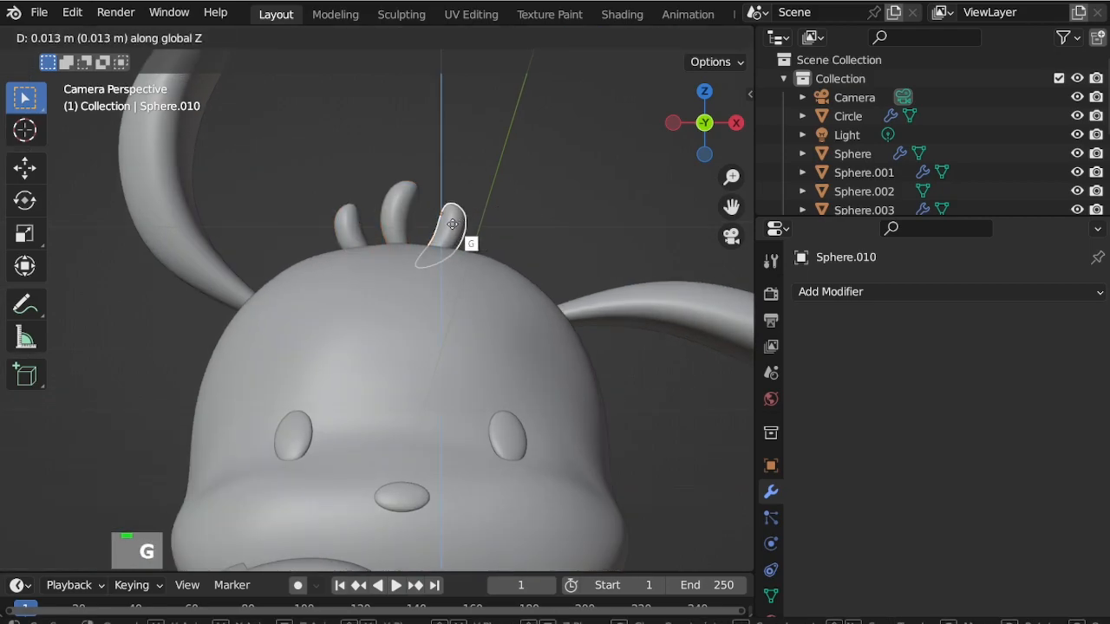
left_click(525, 230)
left_click(351, 227)
key("g")
left_click(353, 216)
left_click(398, 219)
key("g")
left_click(402, 209)
Rotate the left hair strand and move it into its final place on the head.
left_click(358, 218)
left_click(360, 221)
key("r")
left_click(569, 208)
key("g")
left_click(546, 201)
scroll(422, 170, "down", 7)
left_click(507, 168)
scroll(508, 168, "up", 2)
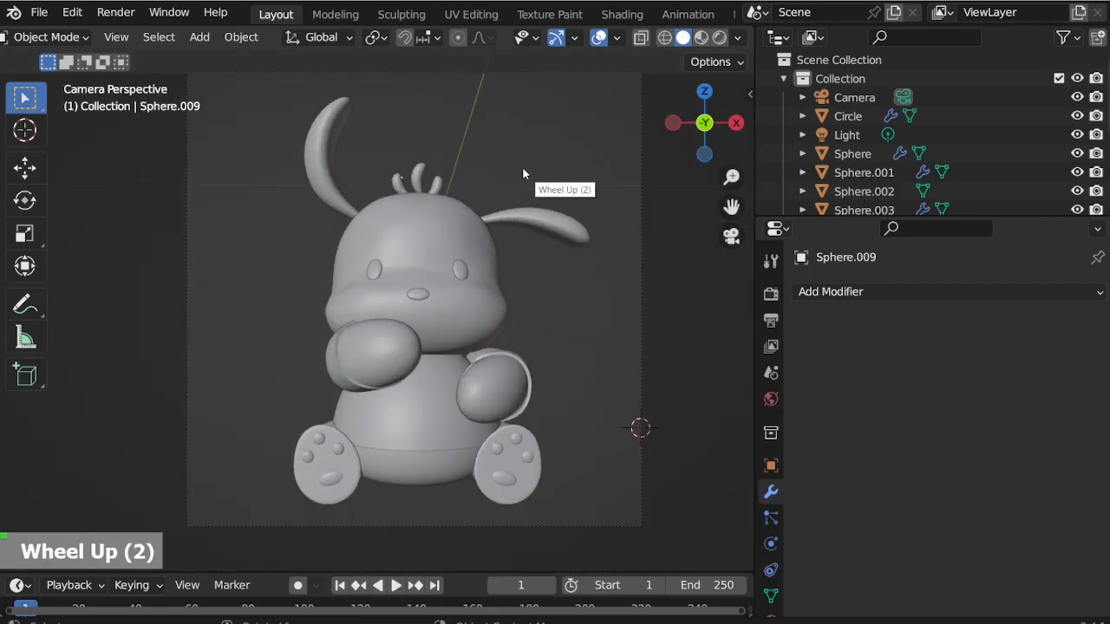
scroll(456, 178, "up", 2)
scroll(471, 191, "down", 3)
Delete the scene's existing light and return to the camera view.
scroll(555, 371, "down", 14)
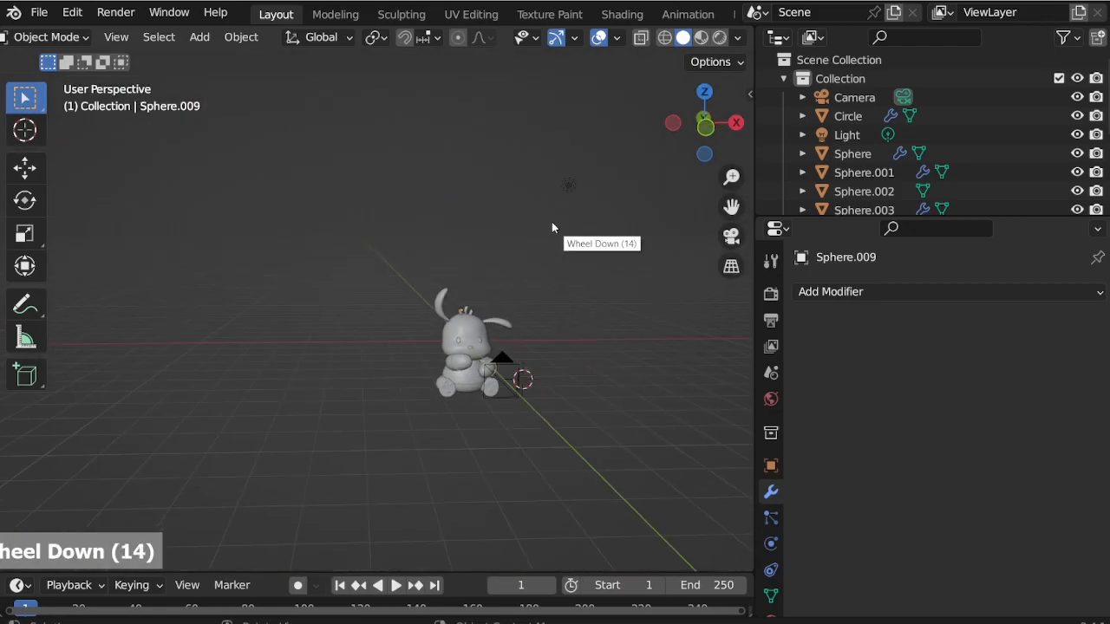
left_click(567, 186)
key("Delete")
key("KP_0")
scroll(500, 403, "up", 4)
Reset the 3D cursor to the world origin and add a Sun light there.
key("shift+s")
key("Escape")
key("shift+a")
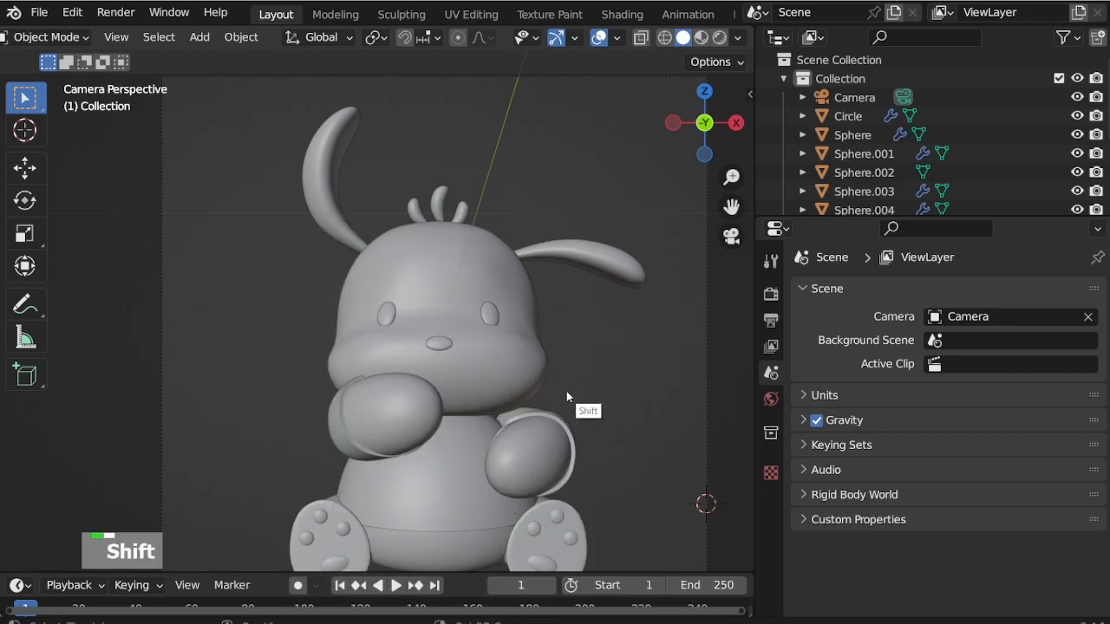
scroll(349, 335, "up", 7)
key("shift+s")
key("shift+a")
mouse_move(369, 493)
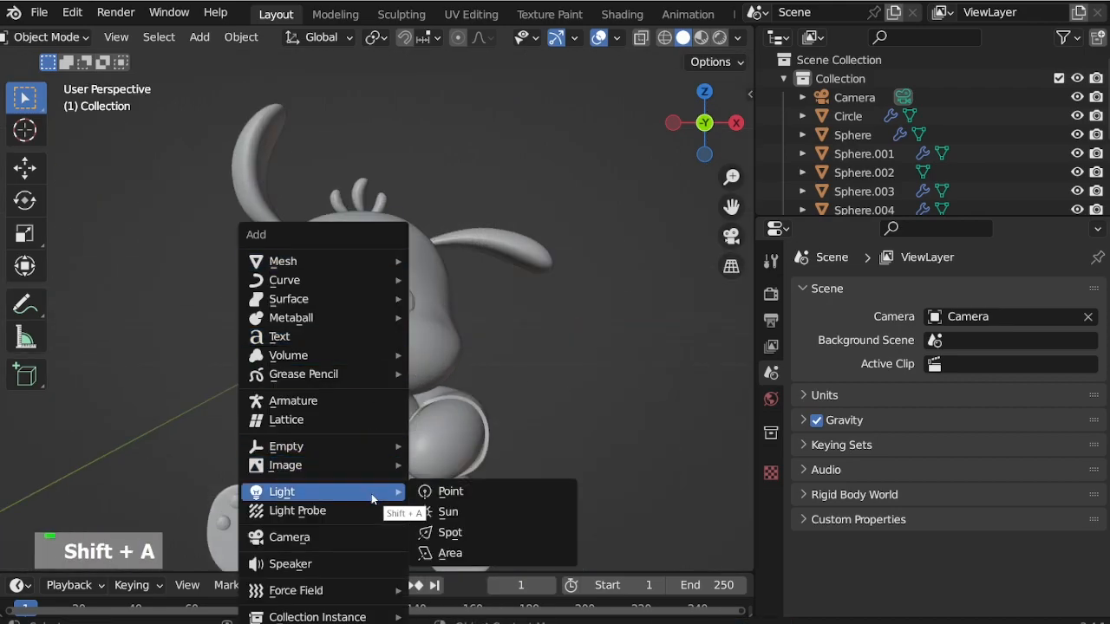
left_click(448, 511)
Switch the viewport to rendered shading.
scroll(460, 503, "down", 2)
left_click(719, 37)
scroll(509, 404, "up", 2)
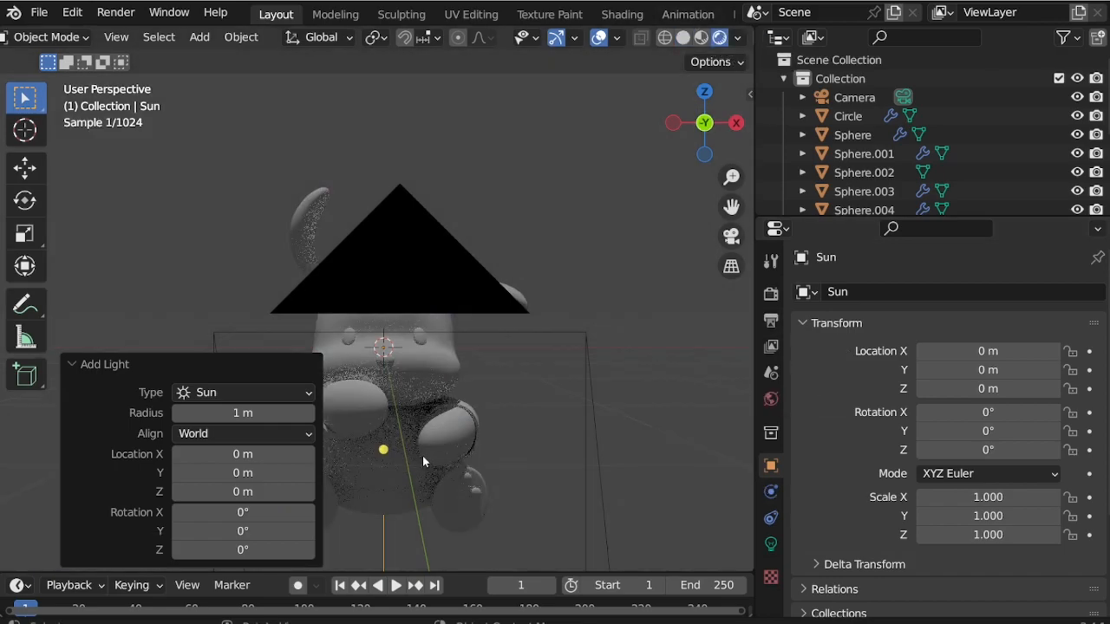
middle_click_drag(509, 404, 413, 411)
key("z")
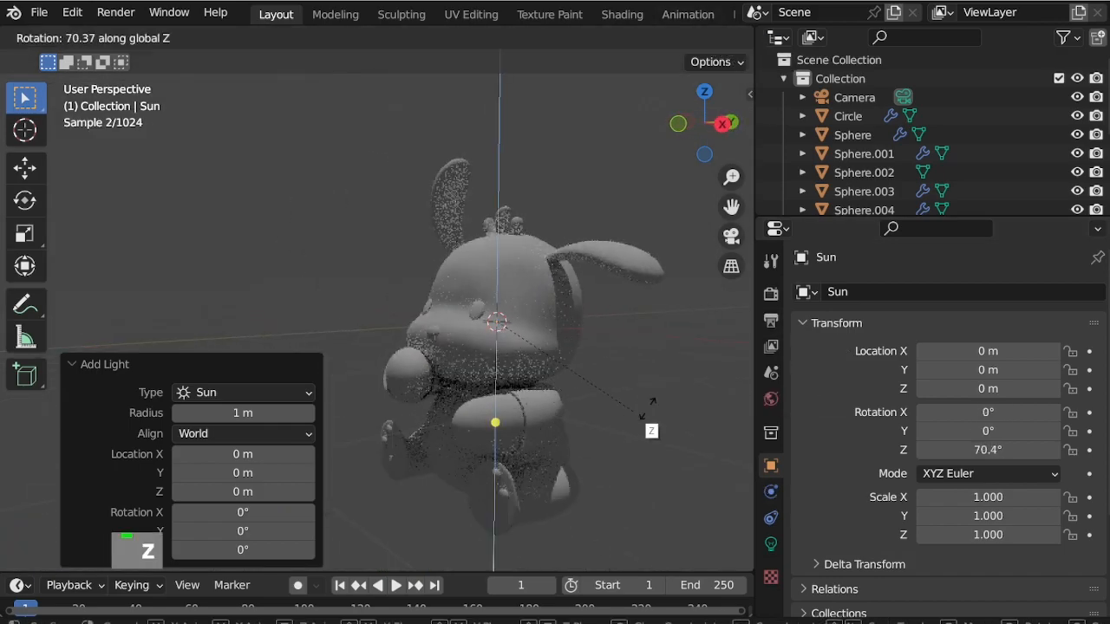
key("Escape")
Rotate the sun from the camera and side views to about X 44.4°, Y -34°, Z -13.5°.
scroll(551, 367, "up", 2)
key("KP_0")
key("r")
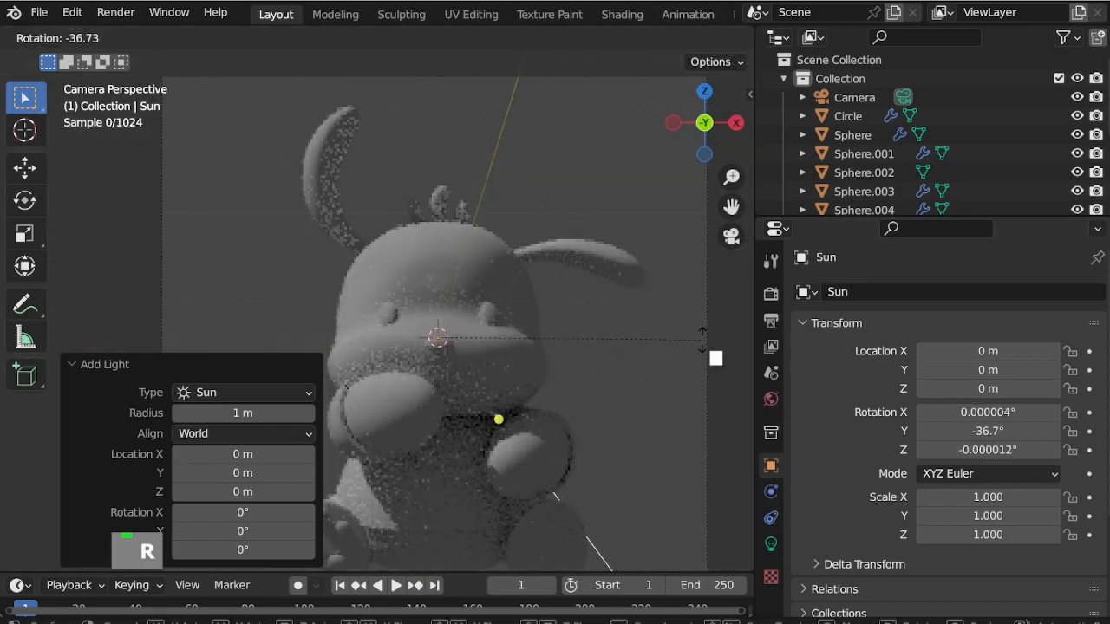
left_click(594, 351)
middle_click_drag(594, 351, 405, 352)
scroll(404, 352, "down", 3)
key("r")
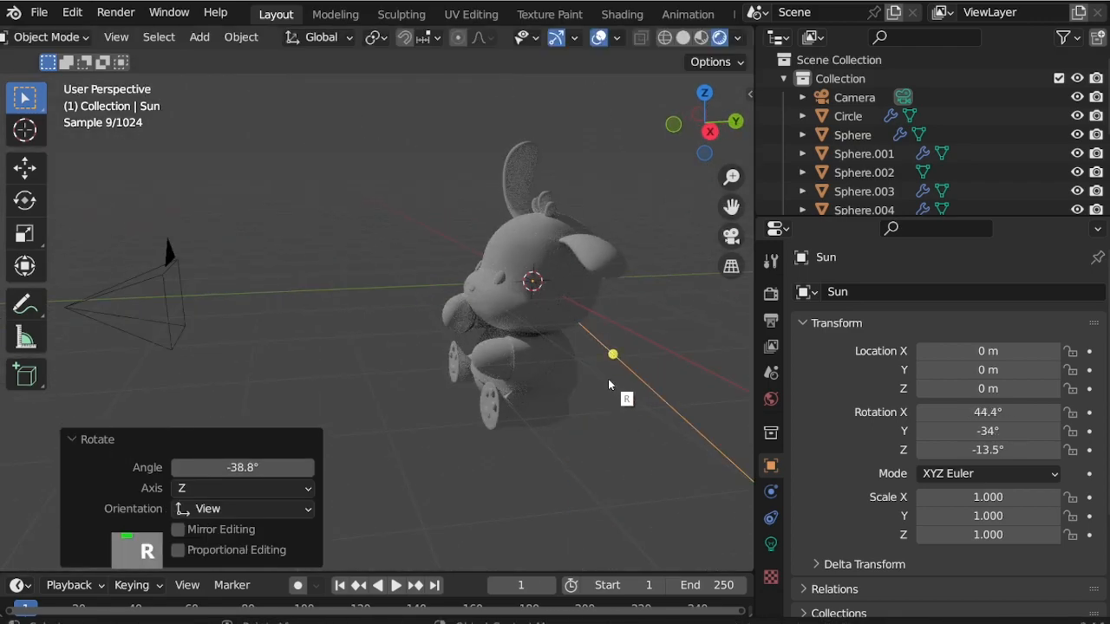
Set the sun's strength to 3 and give it a warm cream color.
left_click(771, 544)
double_click(1009, 422)
type("3")
key("Return")
left_click(997, 400)
left_click(974, 238)
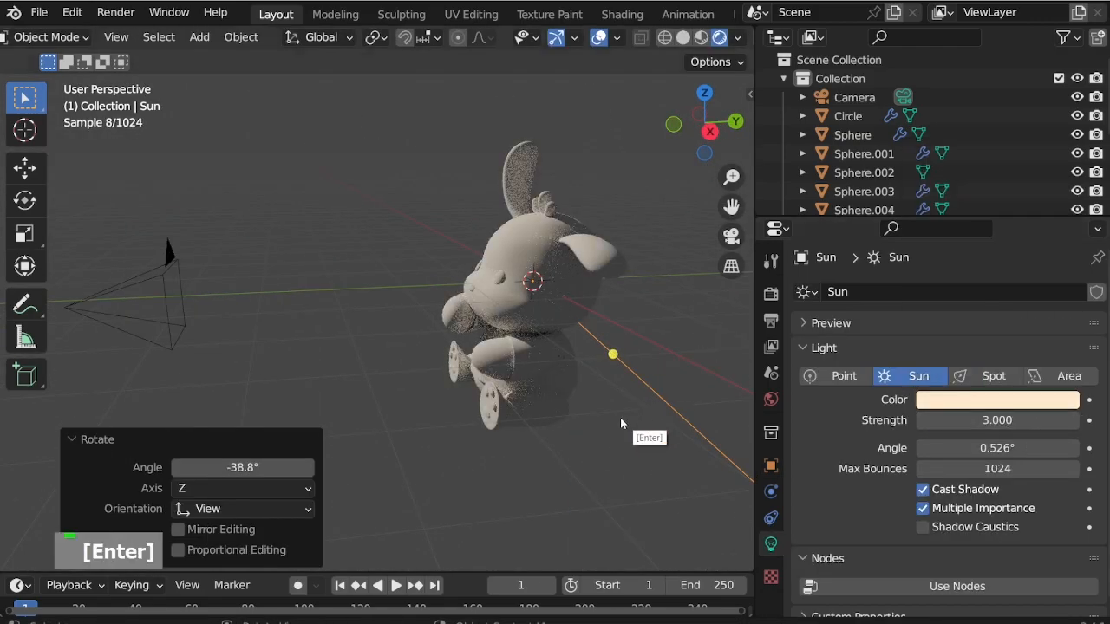
Add an Area light, raise it along Z above the character and scale it up to about 3.997.
scroll(436, 341, "up", 2)
key("shift+a")
scroll(440, 377, "up", 1)
key("shift+a")
mouse_move(378, 360)
left_click(503, 421)
key("g")
key("z")
key("Return")
key("s")
left_click(96, 435)
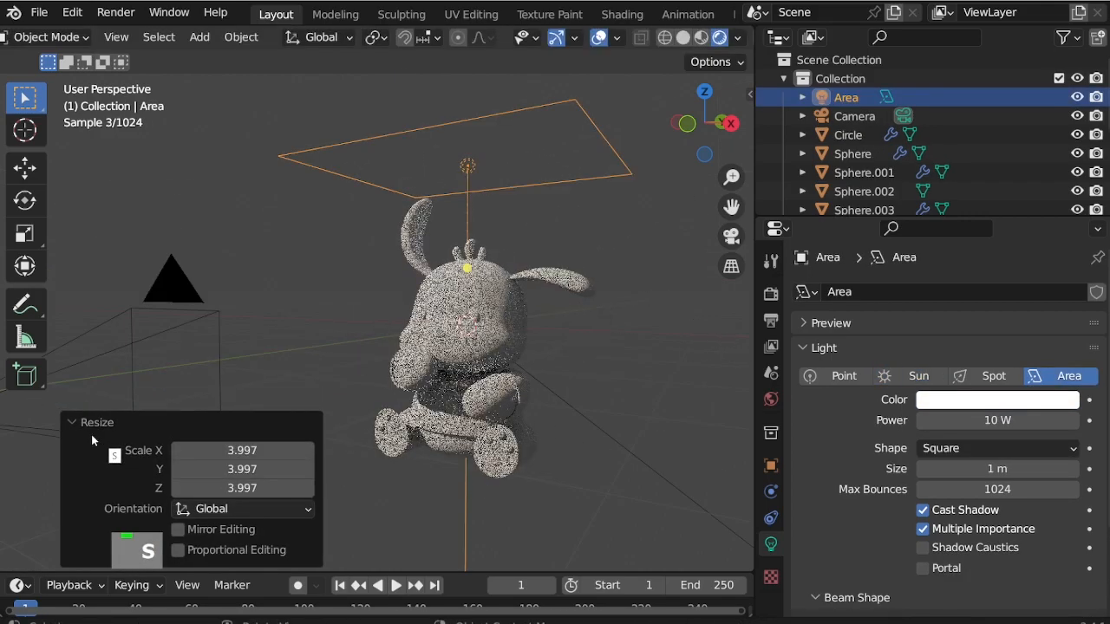
Duplicate the area light in side view, rotate the copy toward the character and position it in front.
key("KP_3")
key("shift+d")
left_click(639, 478)
key("r")
left_click(325, 208)
key("g")
left_click(369, 270)
Scale down the front area light and move it about -0.461 m along Y and -0.385 m along Z.
key("s")
left_click(651, 410)
key("g")
left_click(619, 440)
Reshape the front area light into a wide rectangle in front view, finishing with an X scale of 0.802.
key("KP_1")
key("s")
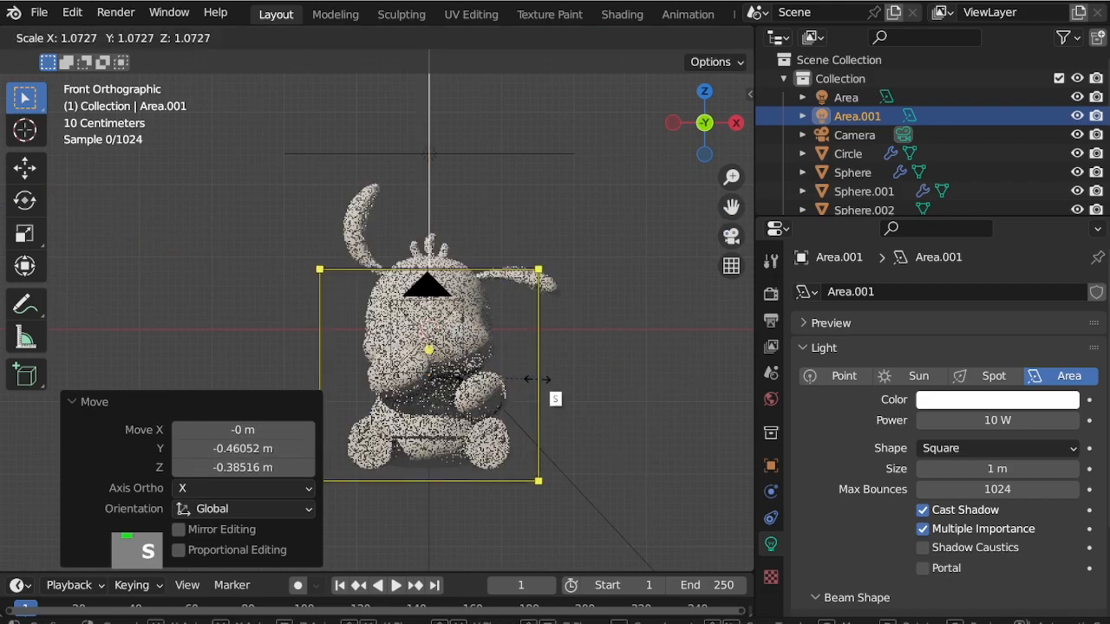
key("x")
left_click(650, 459)
key("s")
left_click(629, 462)
key("s")
key("x")
left_click(590, 440)
Set the front area light's power to 500 W.
left_click(997, 420)
type("300")
key("Return")
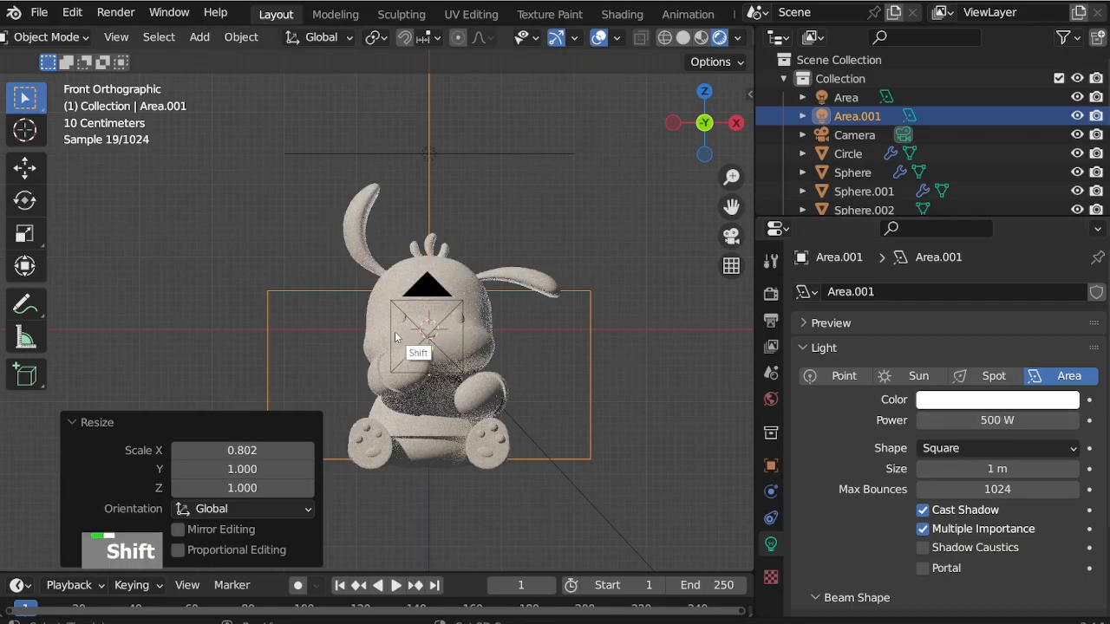
Add a plane, scale it by 4.825 and move it -1.9091 m along Z beneath the character.
key("shift+a")
mouse_move(398, 103)
left_click(485, 98)
key("s")
left_click(605, 353)
key("g")
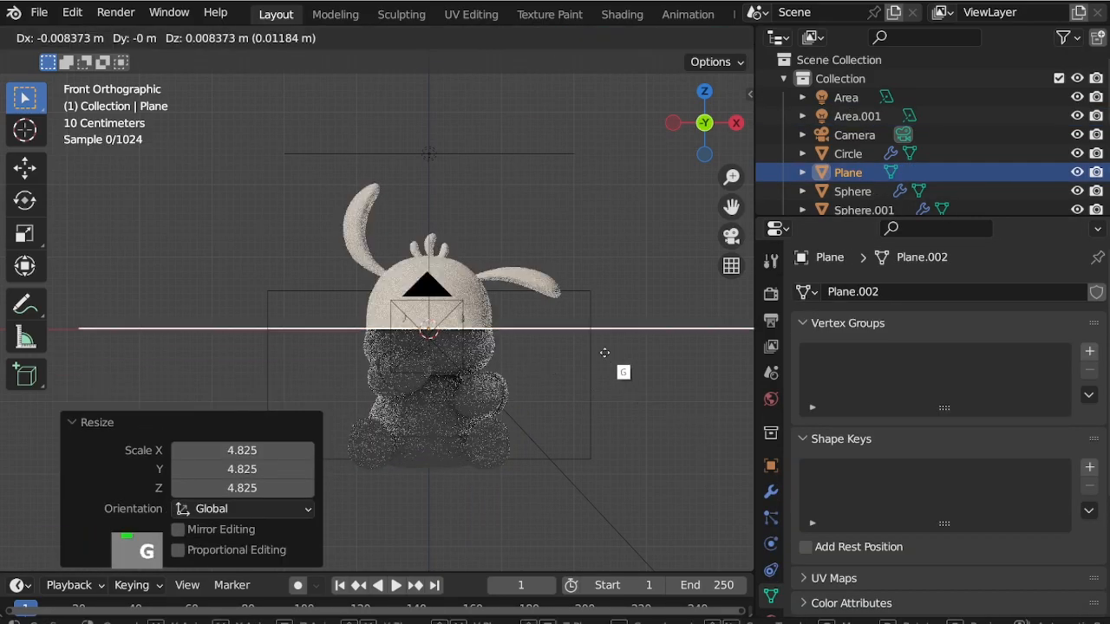
key("z")
left_click(490, 485)
Switch the viewport to Material Preview and fine-tune the plane's height along Z against the character's feet.
scroll(486, 471, "up", 14)
scroll(546, 537, "down", 6)
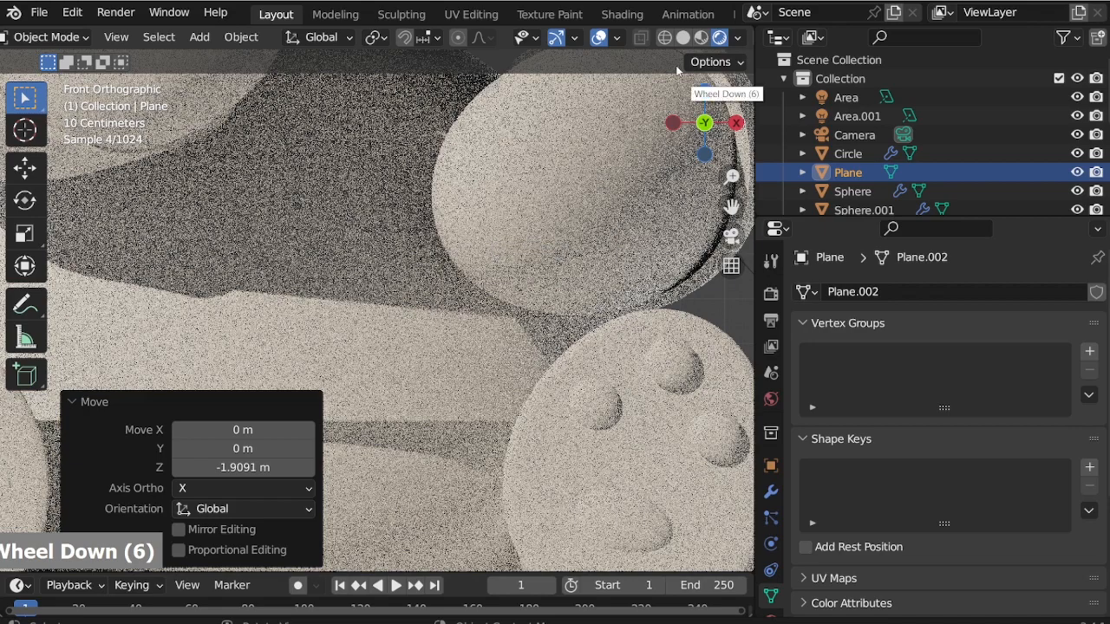
left_click(700, 38)
scroll(583, 200, "down", 5)
scroll(619, 341, "up", 6)
key("g")
key("z")
left_click(640, 367)
Extrude the plane's rear edge straight up along Z and bevel the fold into a curved backdrop.
scroll(525, 408, "down", 7)
middle_click_drag(524, 407, 385, 275)
scroll(385, 275, "up", 2)
key("ctrl+Tab")
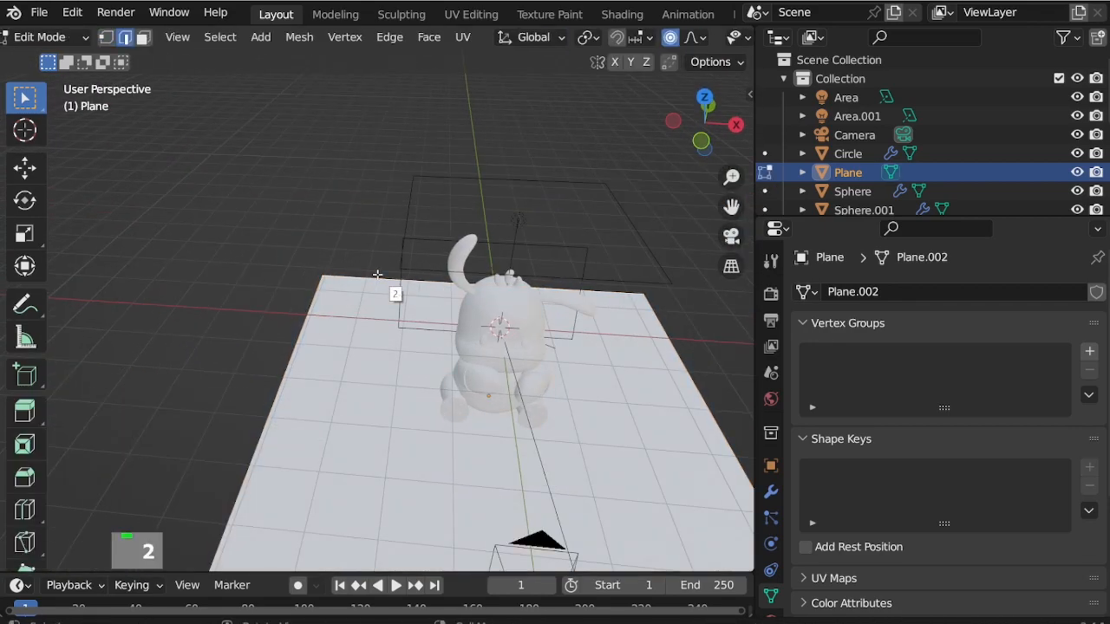
key("g")
key("z")
key("Escape")
key("e")
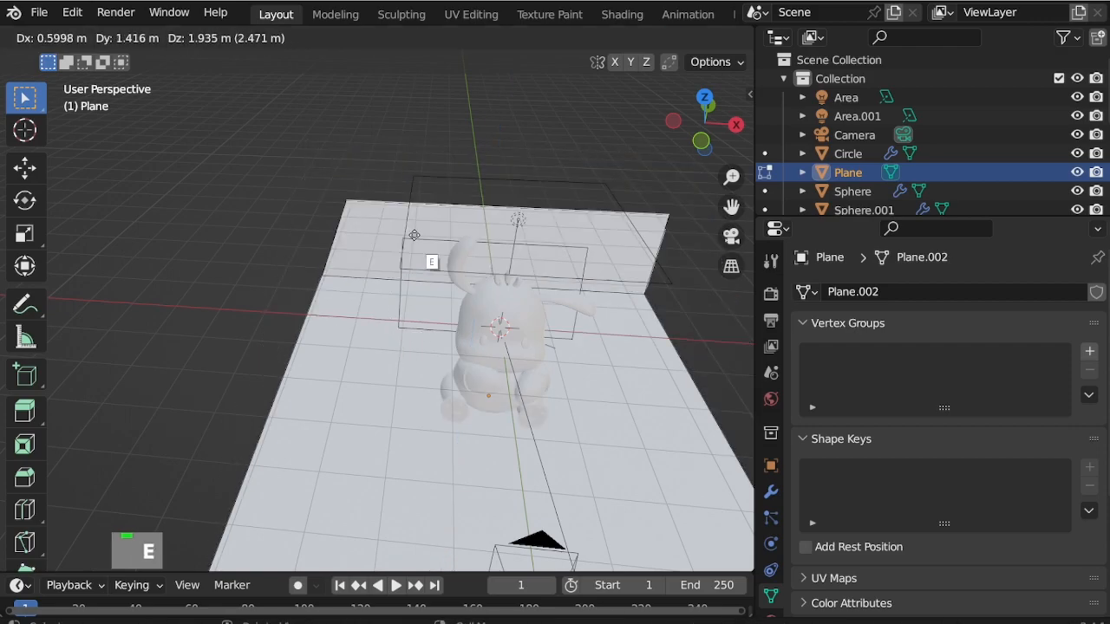
key("z")
left_click(370, 271)
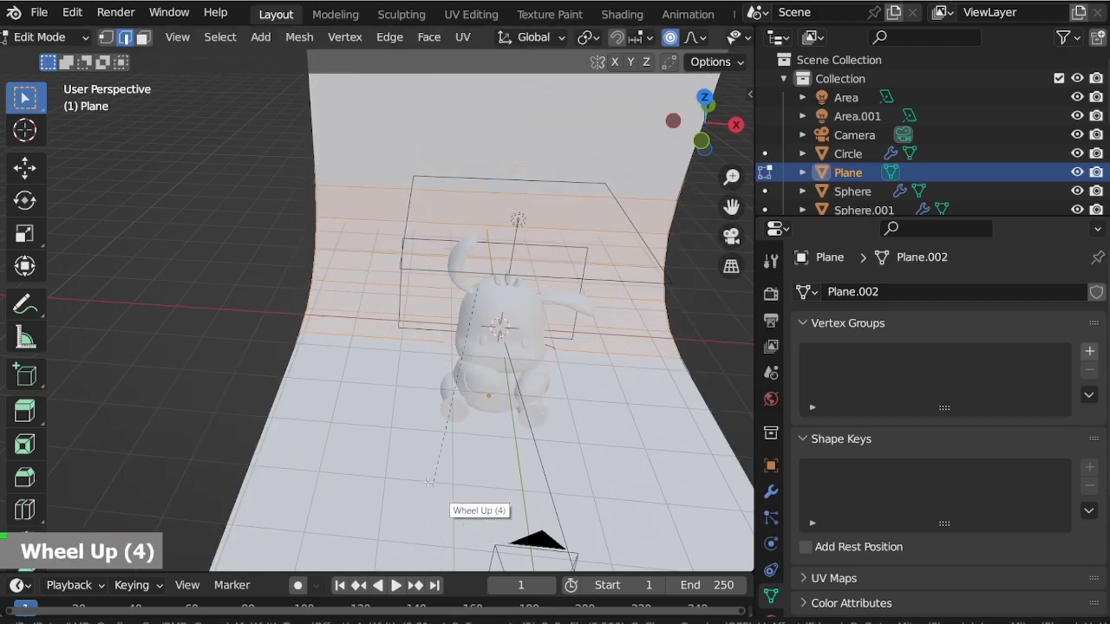
key("ctrl+Tab")
Add a level 2 subdivision to the backdrop and scale it by 1.518 so it extends beyond the camera frame.
key("ctrl+2")
key("KP_0")
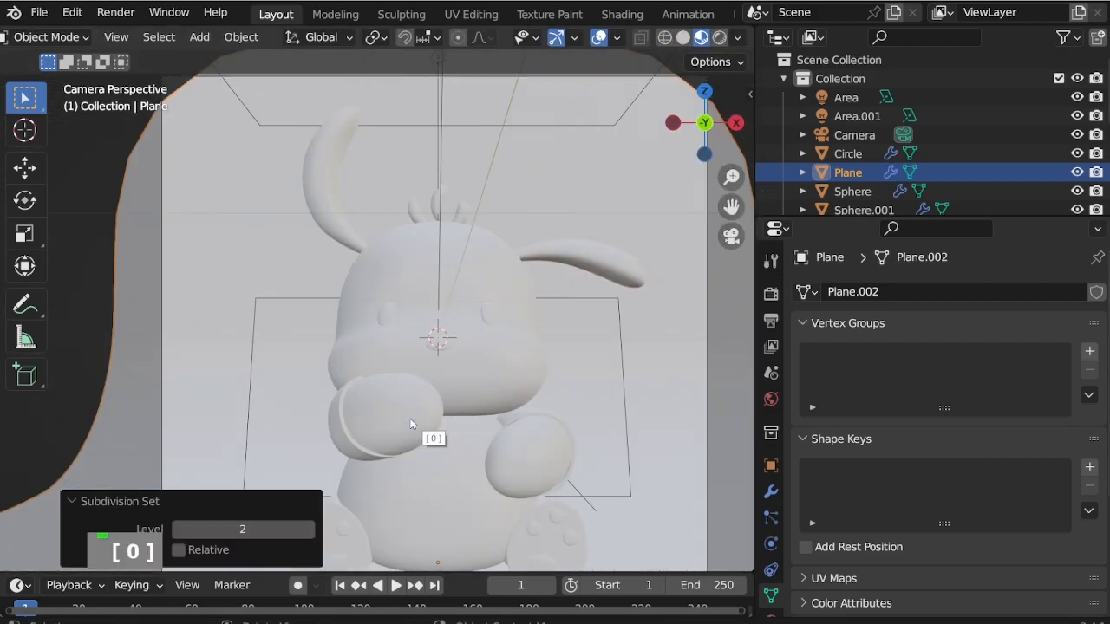
scroll(588, 308, "down", 4)
key("s")
left_click(602, 326)
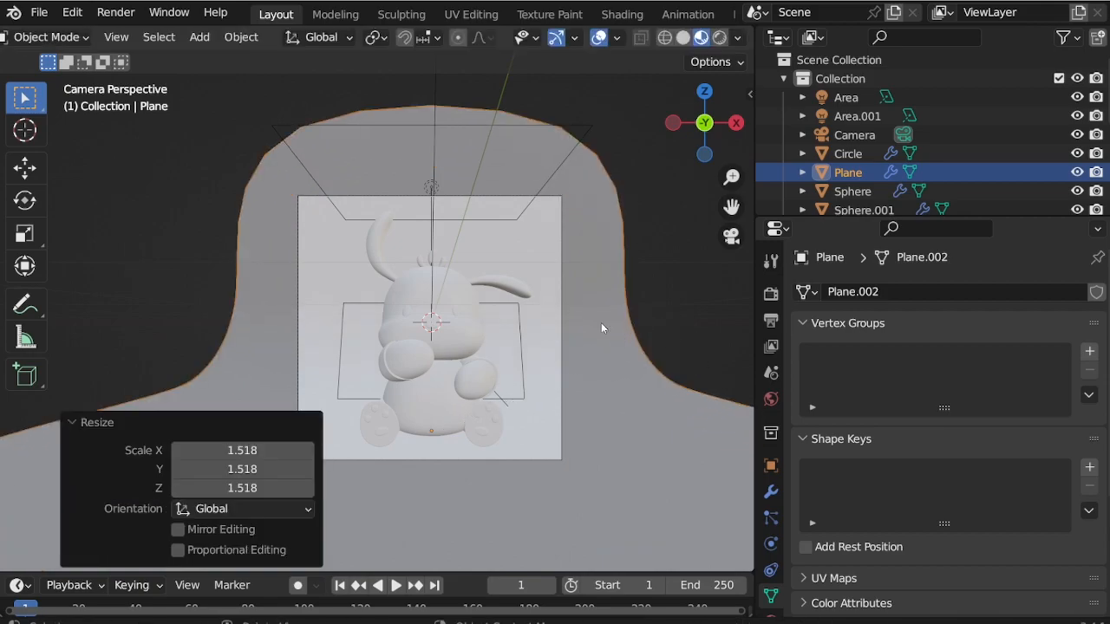
Create a new material for the shirt and make its base color red.
scroll(476, 477, "up", 4)
middle_click_drag(477, 477, 456, 352)
scroll(456, 328, "up", 6)
scroll(477, 359, "up", 2)
left_click(494, 368)
scroll(771, 555, "down", 4)
left_click(771, 559)
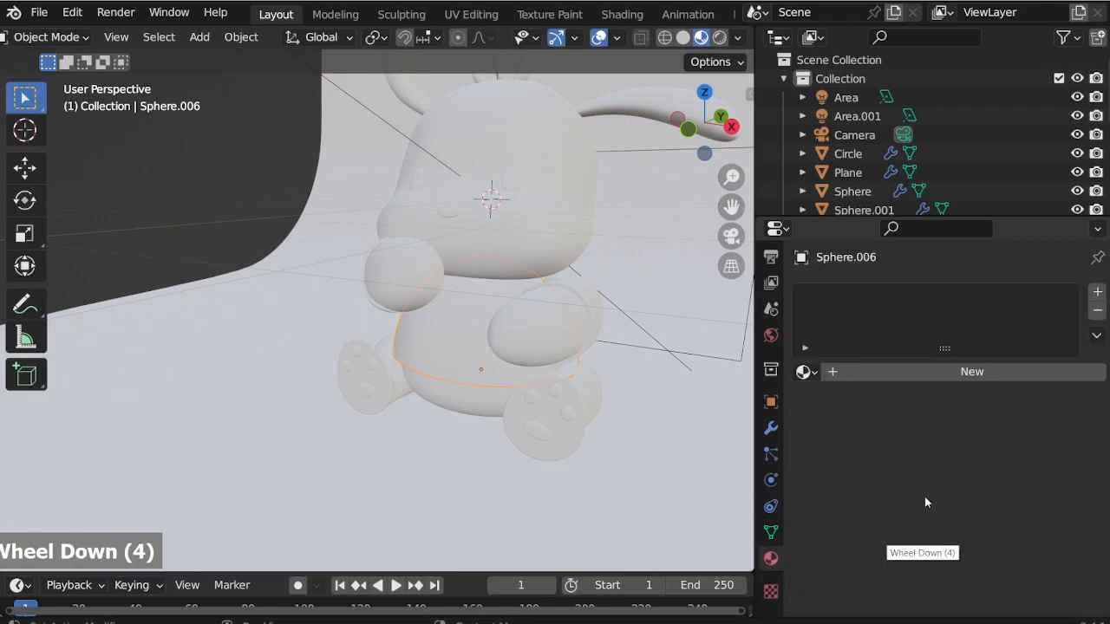
left_click(964, 372)
left_click(966, 542)
left_click(981, 403)
Apply the shirt's red material to both arms.
left_click(563, 300)
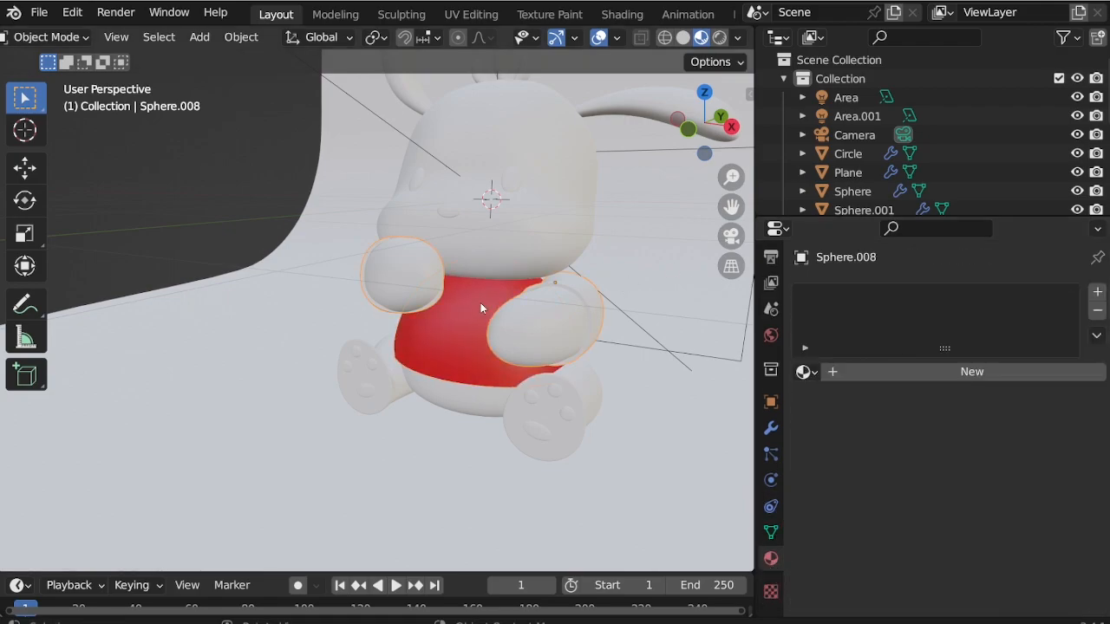
left_click(804, 371)
left_click(827, 419)
Create a white material for the head and assign it to the hands through a second material slot on the arms.
left_click(512, 176)
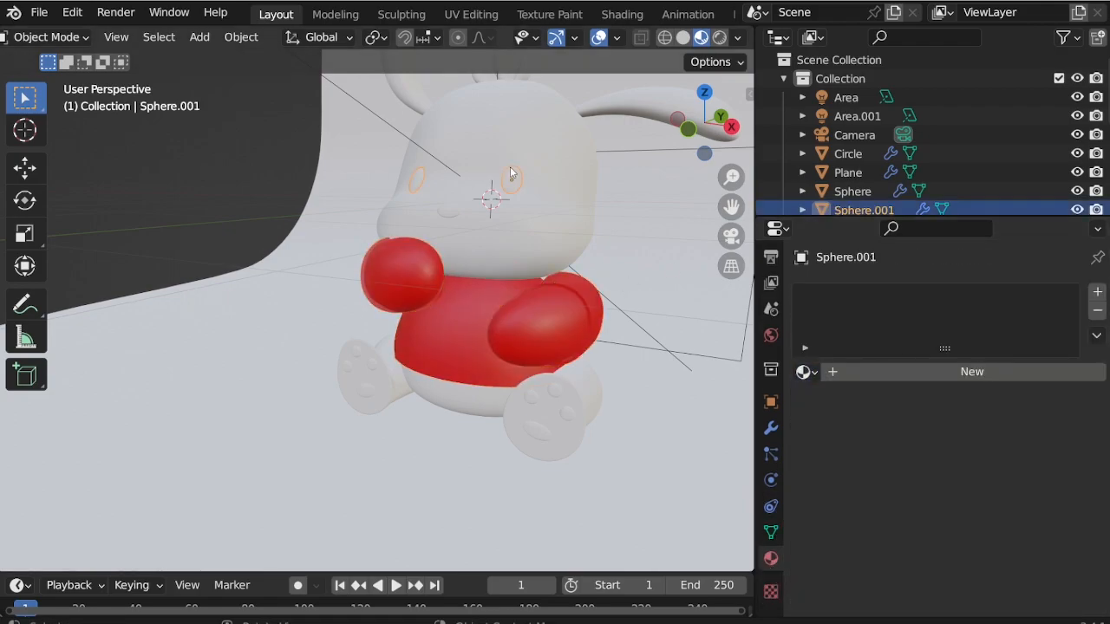
left_click(953, 371)
left_click(531, 330)
left_click(804, 398)
left_click(867, 247)
key("ctrl+Tab")
key("l")
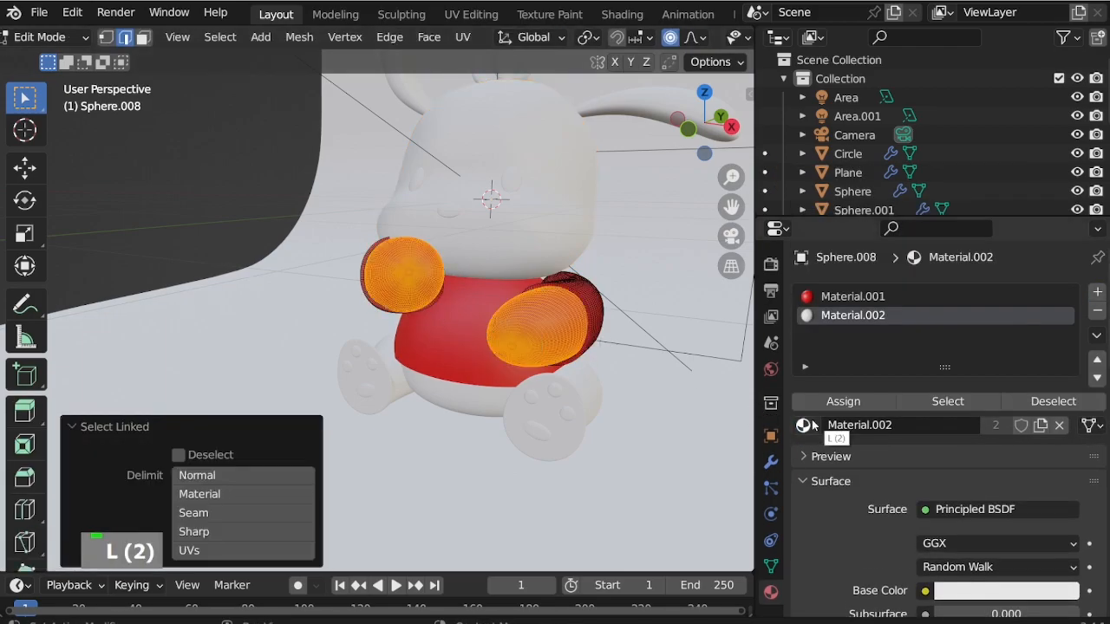
key("ctrl+Tab")
Link the head's white material to the feet and the lower body.
left_click(566, 417)
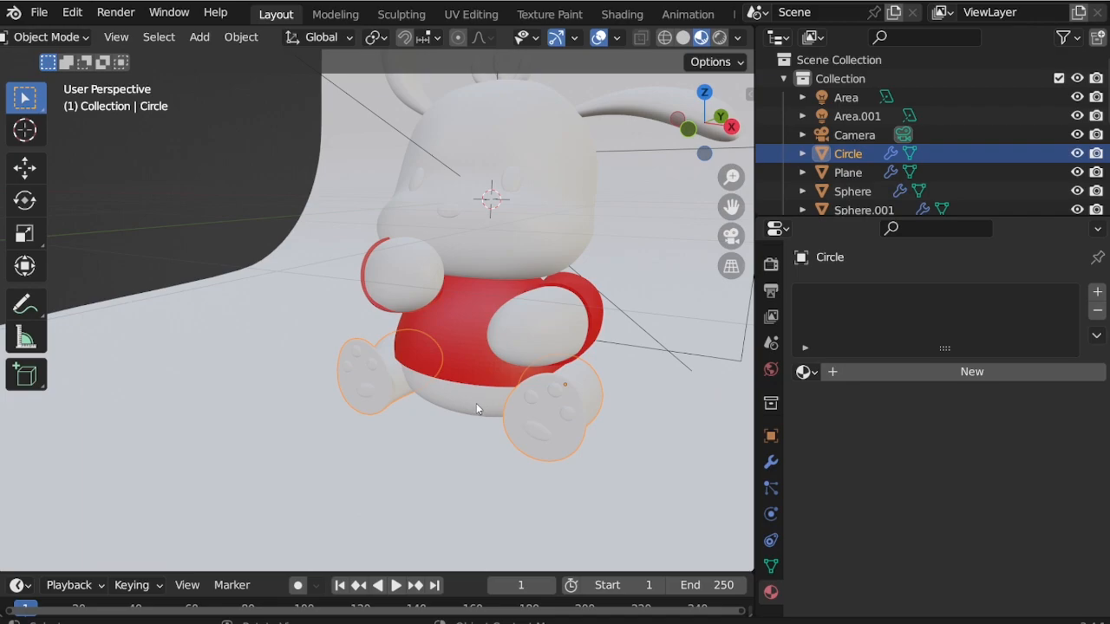
left_click(476, 408, "shift")
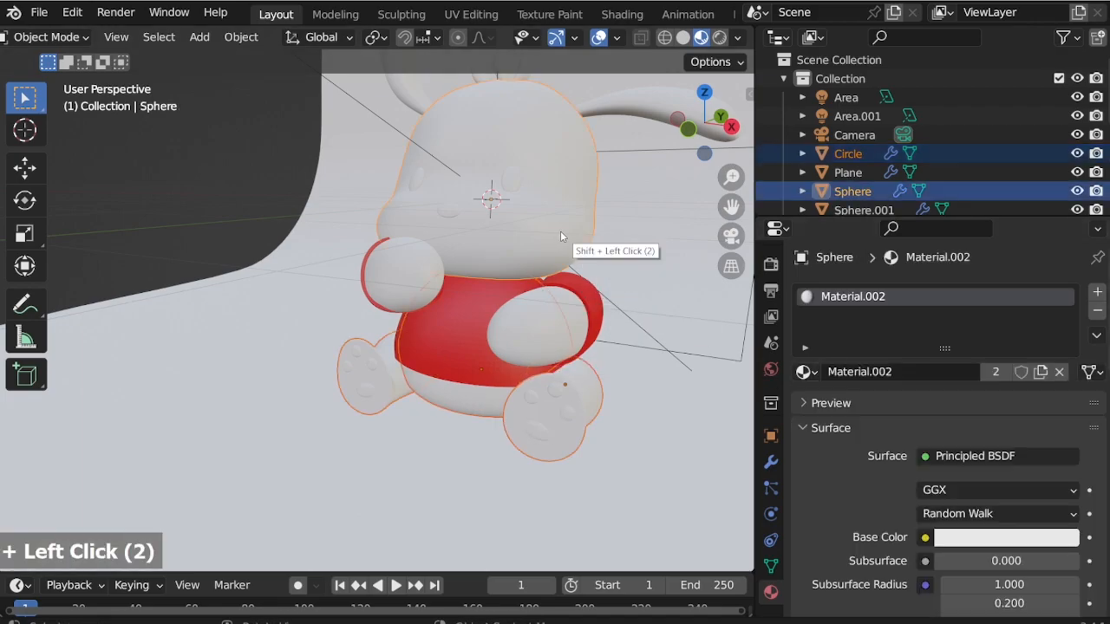
key("ctrl+l")
left_click(494, 277)
Create a new material for the nose and darken its base color to black.
left_click(448, 210)
double_click(902, 371)
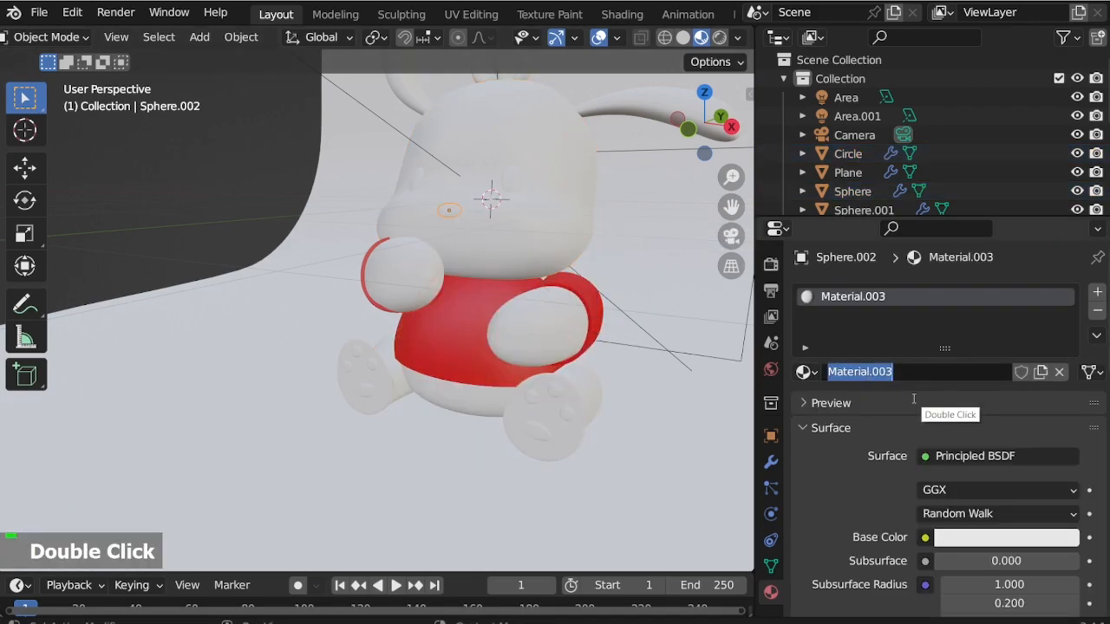
left_click(1003, 537)
left_click_drag(1080, 386, 1080, 423)
Link the nose's black material to the eyes.
left_click(512, 180)
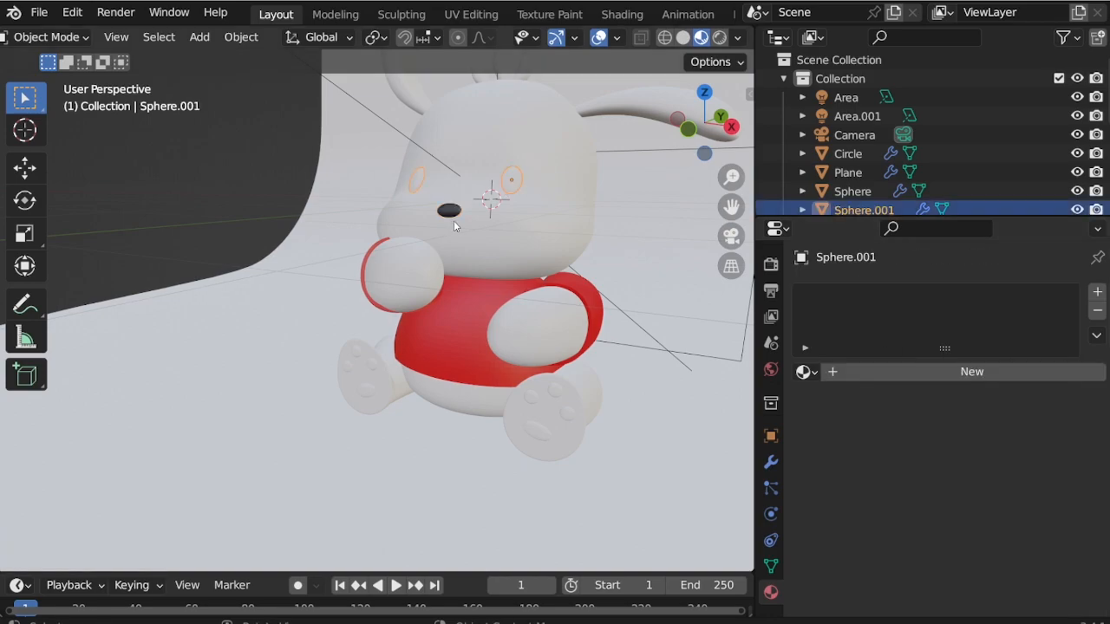
left_click(449, 211, "shift")
key("ctrl+l")
left_click(520, 317)
Create a separate material for the drooping ear and set its base color to black.
left_click(610, 112)
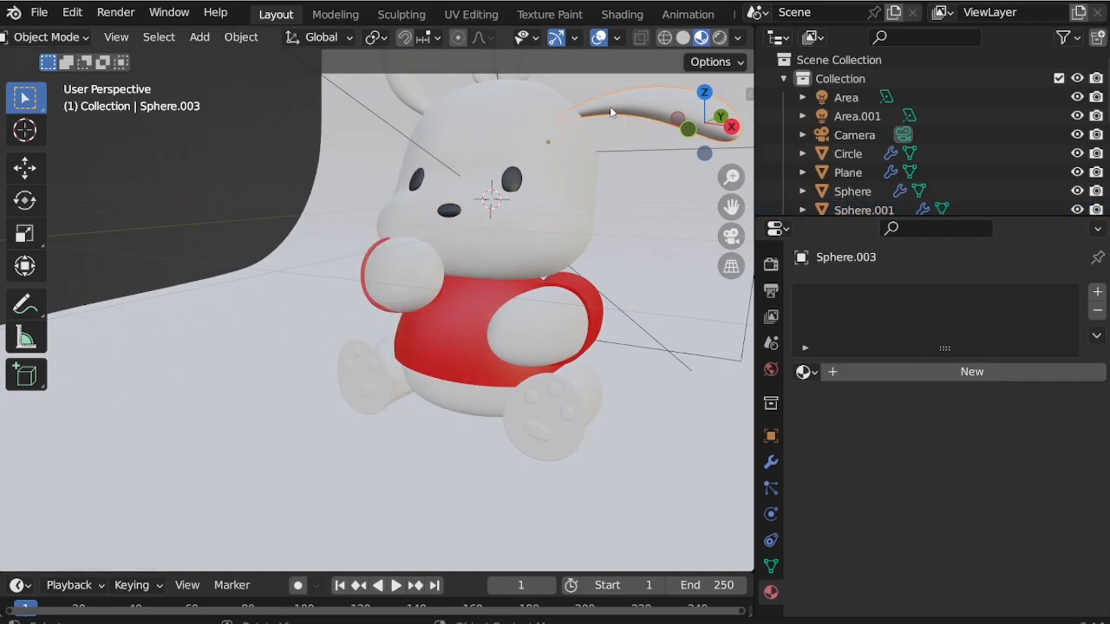
left_click(971, 371)
left_click(1003, 537)
left_click_drag(1060, 367, 1063, 406)
Link the drooping ear's black material to the upright ear and the three hair strands.
scroll(455, 425, "down", 2)
left_click(419, 171)
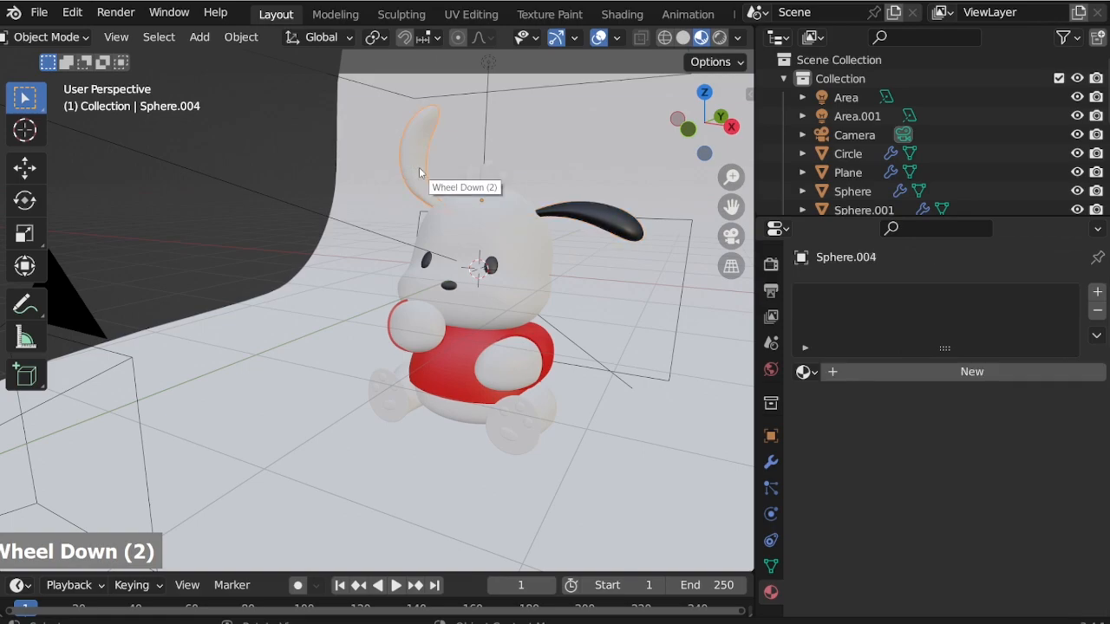
scroll(420, 164, "up", 1)
left_click(485, 180, "ctrl")
left_click(503, 176, "ctrl")
left_click(522, 183, "shift")
left_click(486, 182, "shift")
left_click(641, 227, "shift")
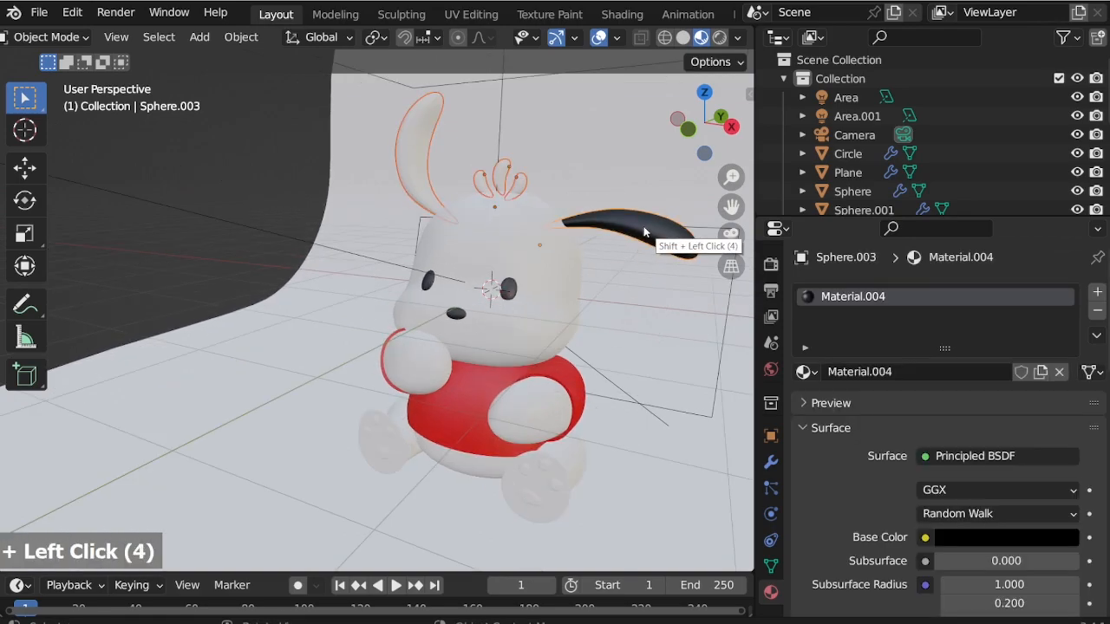
key("ctrl+l")
left_click(630, 219)
Lower the roughness of the eye, arm and ear materials, with 0.325 for the ears.
scroll(479, 347, "up", 2)
left_click(501, 251)
scroll(971, 451, "down", 13)
left_click_drag(1006, 472, 949, 472)
left_click(543, 398)
left_click_drag(1002, 501, 960, 473)
left_click(684, 195)
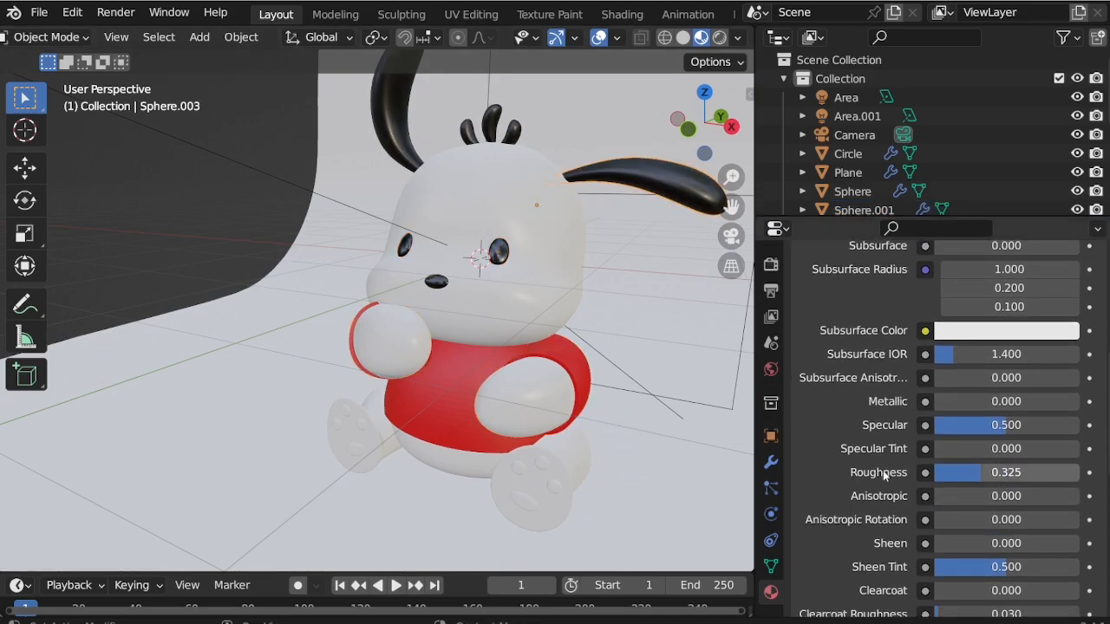
Add a second material slot to the feet and fill it with the ears' black Material.004.
scroll(523, 491, "up", 2)
left_click(531, 485)
scroll(954, 362, "up", 9)
scroll(955, 362, "up", 7)
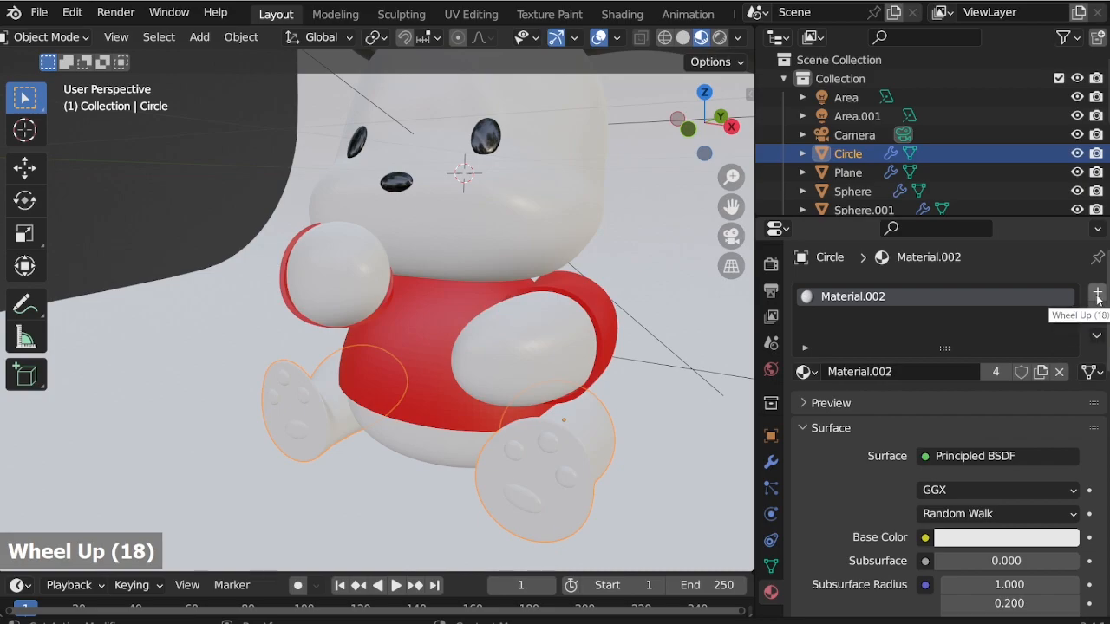
left_click(1096, 292)
left_click(805, 402)
left_click(846, 280)
scroll(497, 427, "up", 2)
Assign the black material to the four raised paw pads of the foot mesh.
key("Tab")
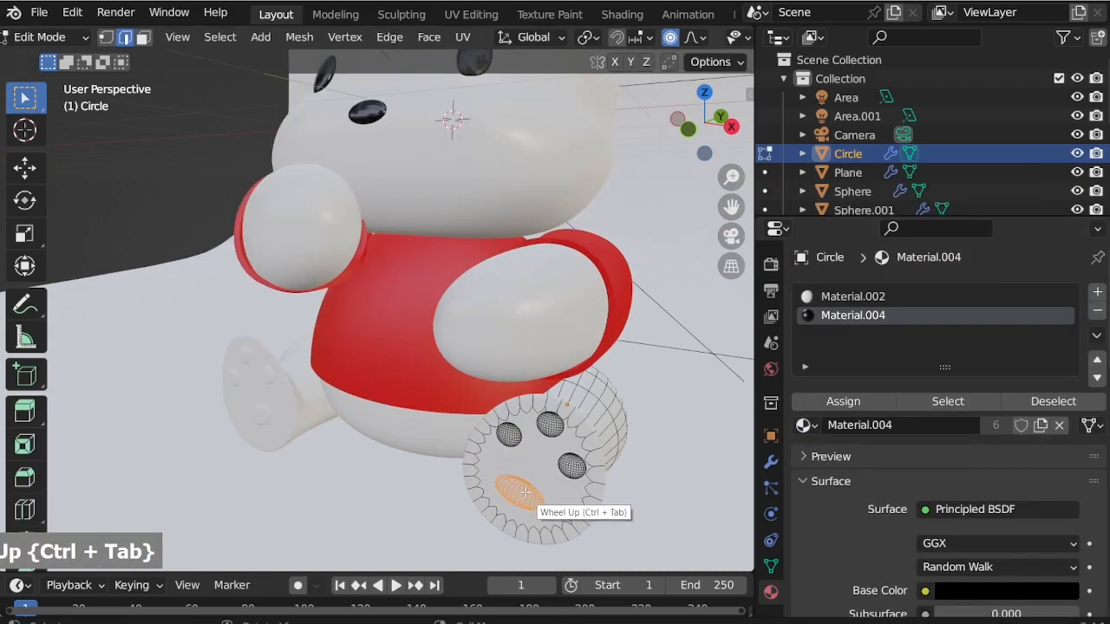
key("l")
key("l")
key("l")
key("l")
left_click(843, 401)
key("Tab")
scroll(615, 503, "down", 4)
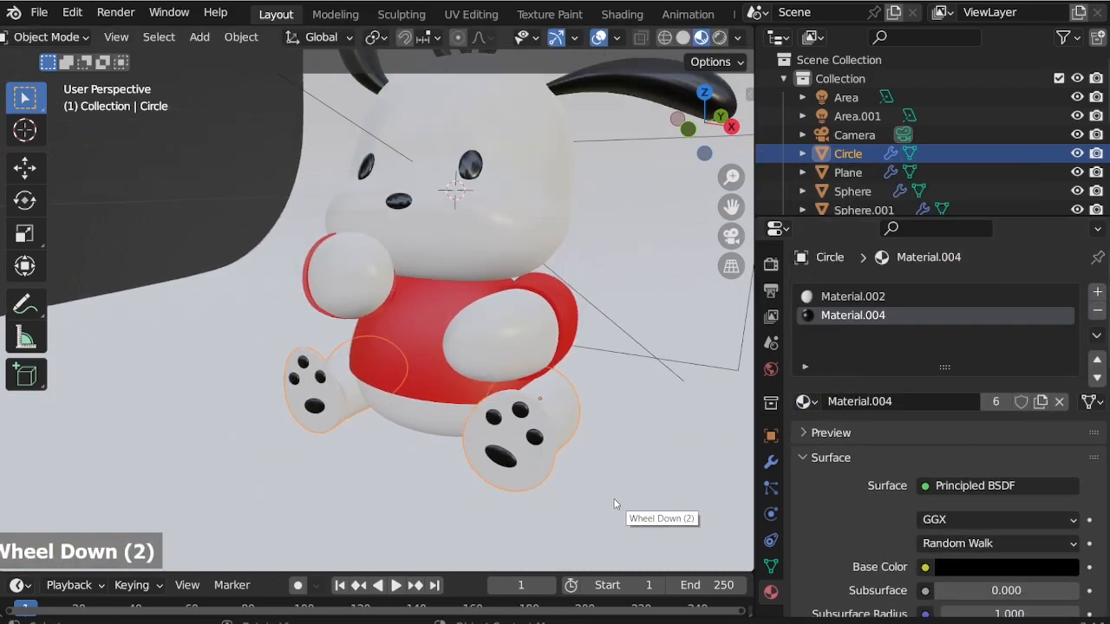
Give the backdrop a new material with a yellow base color and save the file.
left_click(614, 503)
left_click(876, 375)
left_click(960, 535)
left_click_drag(952, 302, 936, 382)
key("KP_0")
scroll(453, 360, "up", 3)
key("ctrl+s")
Align the camera to a slightly raised front view of the character.
scroll(262, 325, "up", 1)
middle_click_drag(341, 338, 362, 366)
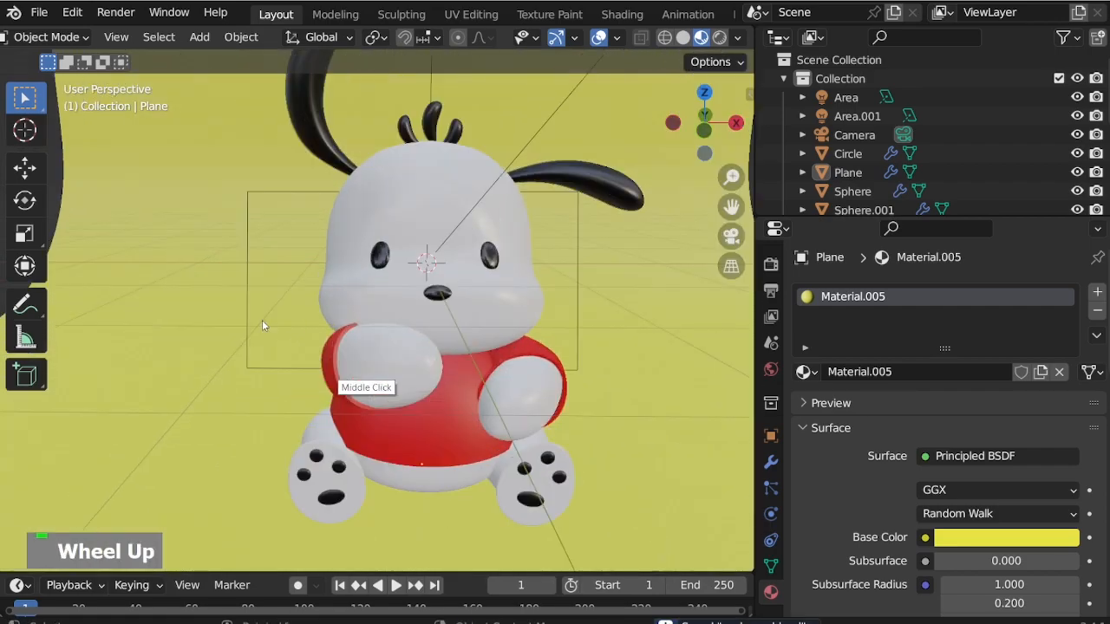
scroll(381, 276, "up", 1)
key("KP_1")
middle_click_drag(382, 276, 401, 345)
scroll(359, 258, "up", 1)
scroll(363, 205, "down", 1)
key("ctrl+alt+KP_0")
scroll(502, 363, "up", 2)
middle_click_drag(503, 363, 473, 360)
key("KP_0")
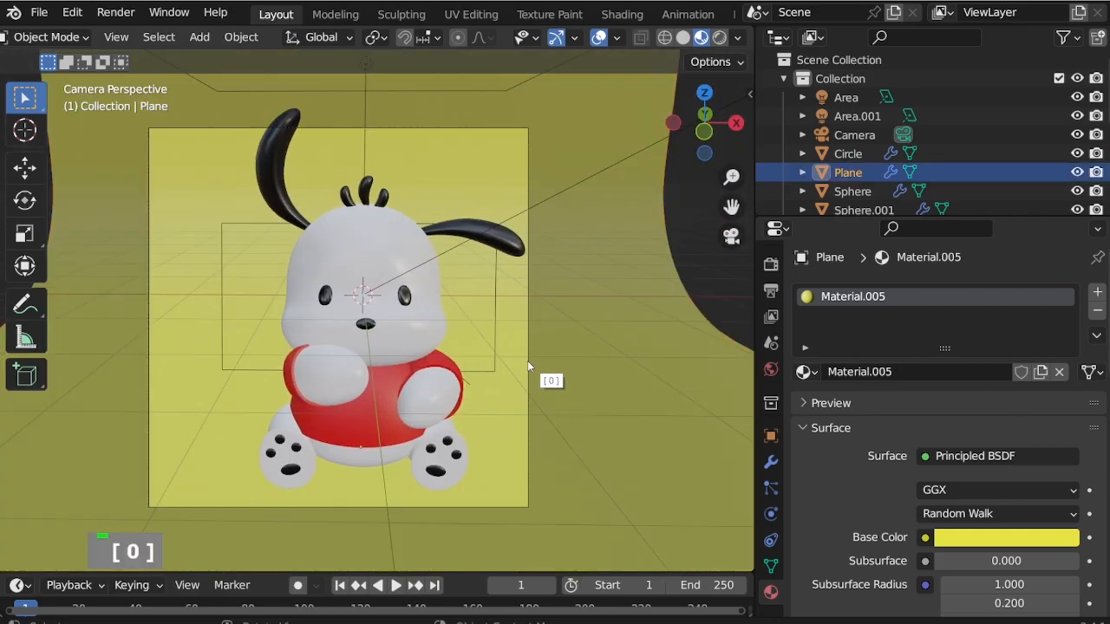
Move the camera to center the character in the square frame.
scroll(851, 133, "up", 3)
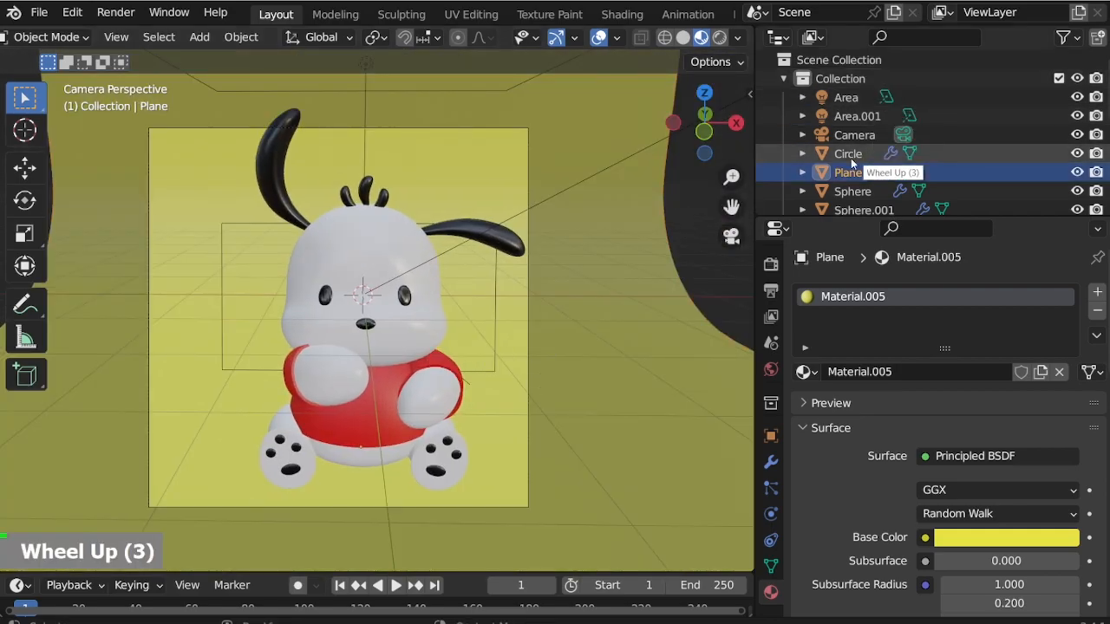
scroll(852, 134, "down", 3)
scroll(853, 121, "up", 2)
left_click(854, 111)
key("g")
left_click(500, 333)
middle_click_drag(500, 333, 551, 328)
scroll(551, 327, "up", 1)
key("KP_0")
Adjust the camera's distance and height to fit the whole character within the frame.
key("g")
middle_click(544, 332)
left_click(544, 362)
key("g")
left_click(544, 349)
left_click(677, 303)
scroll(568, 340, "down", 1)
scroll(385, 370, "up", 3)
scroll(370, 348, "down", 1)
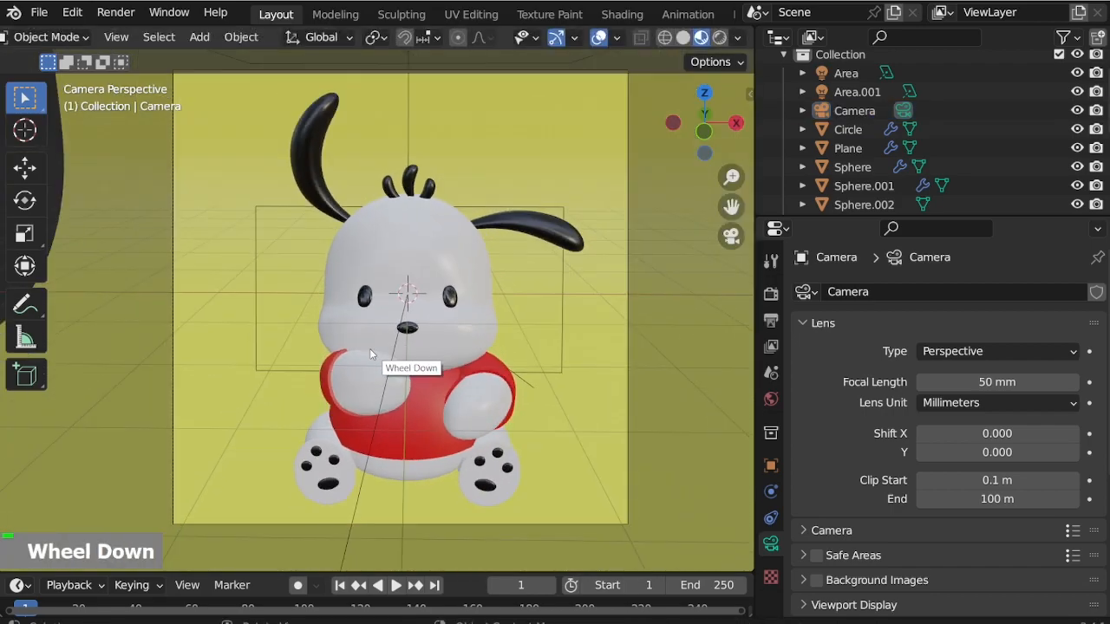
Rotate the yellow backdrop 11.9° about the Z axis.
scroll(330, 351, "up", 3)
middle_click_drag(347, 357, 305, 378)
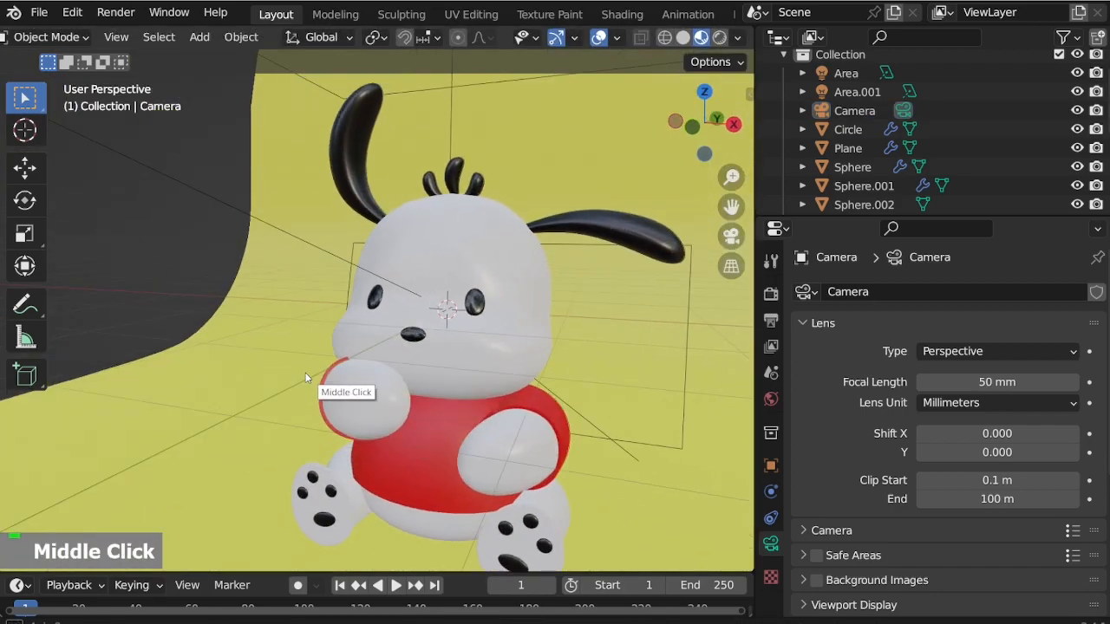
scroll(391, 449, "down", 3)
middle_click_drag(391, 449, 397, 317)
scroll(383, 308, "down", 1)
left_click(553, 375)
key("r")
key("z")
left_click(638, 459)
Align the camera to an angled three-quarter view of the character and shift it to adjust the framing.
middle_click_drag(459, 364, 431, 348)
scroll(421, 308, "up", 1)
middle_click_drag(421, 307, 438, 271)
scroll(413, 288, "up", 1)
scroll(437, 281, "down", 2)
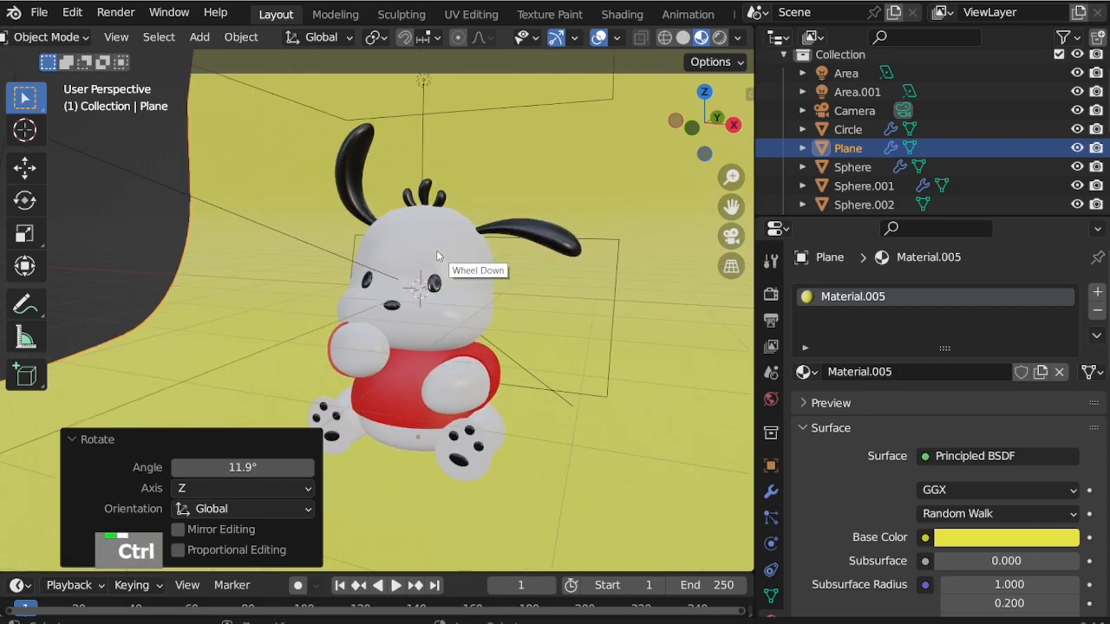
key("ctrl+alt+KP_0")
key("g")
key("Escape")
left_click(854, 111)
key("g")
key("g")
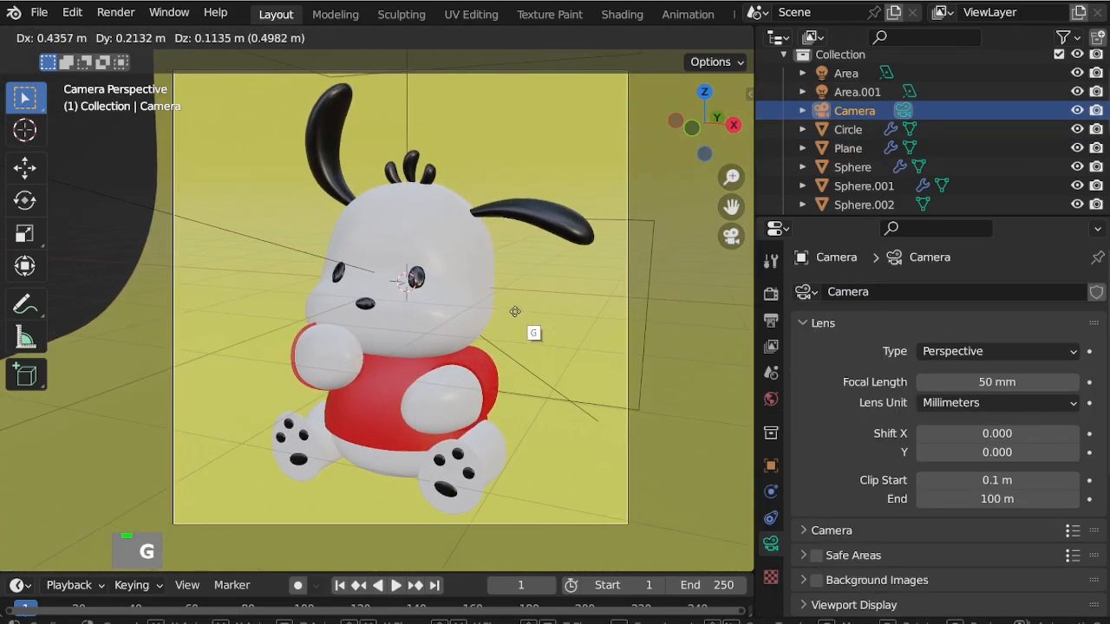